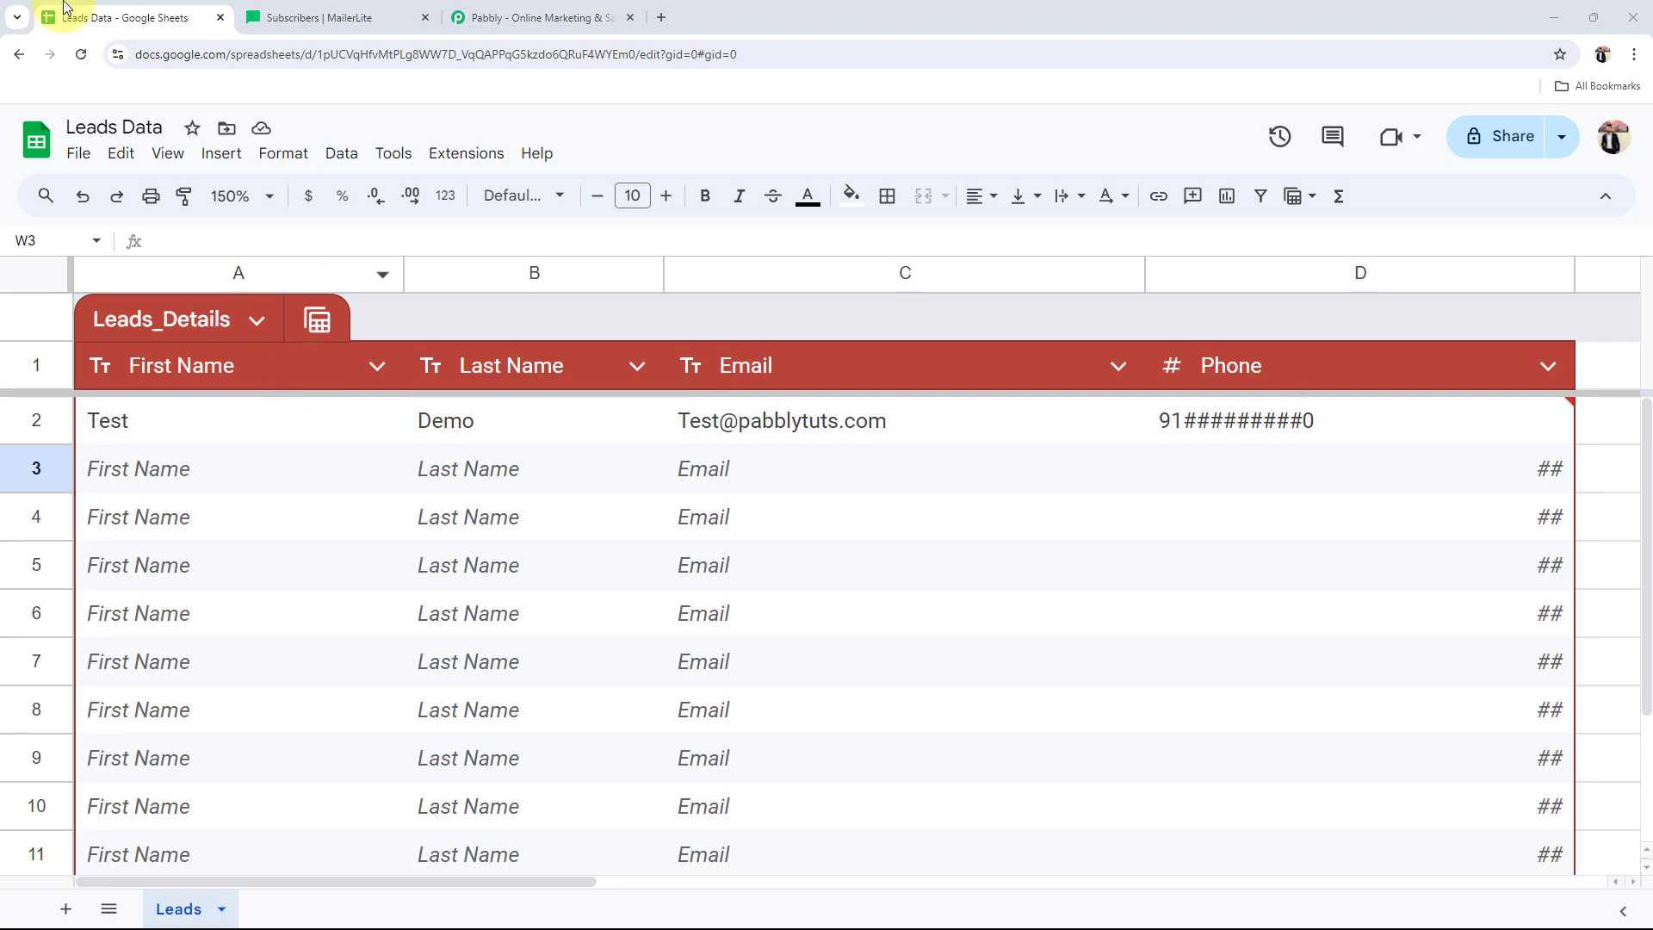
# Step: Check the empty MailerLite subscriber list, then switch to the Pabbly homepage tab
pyautogui.click(265, 16)
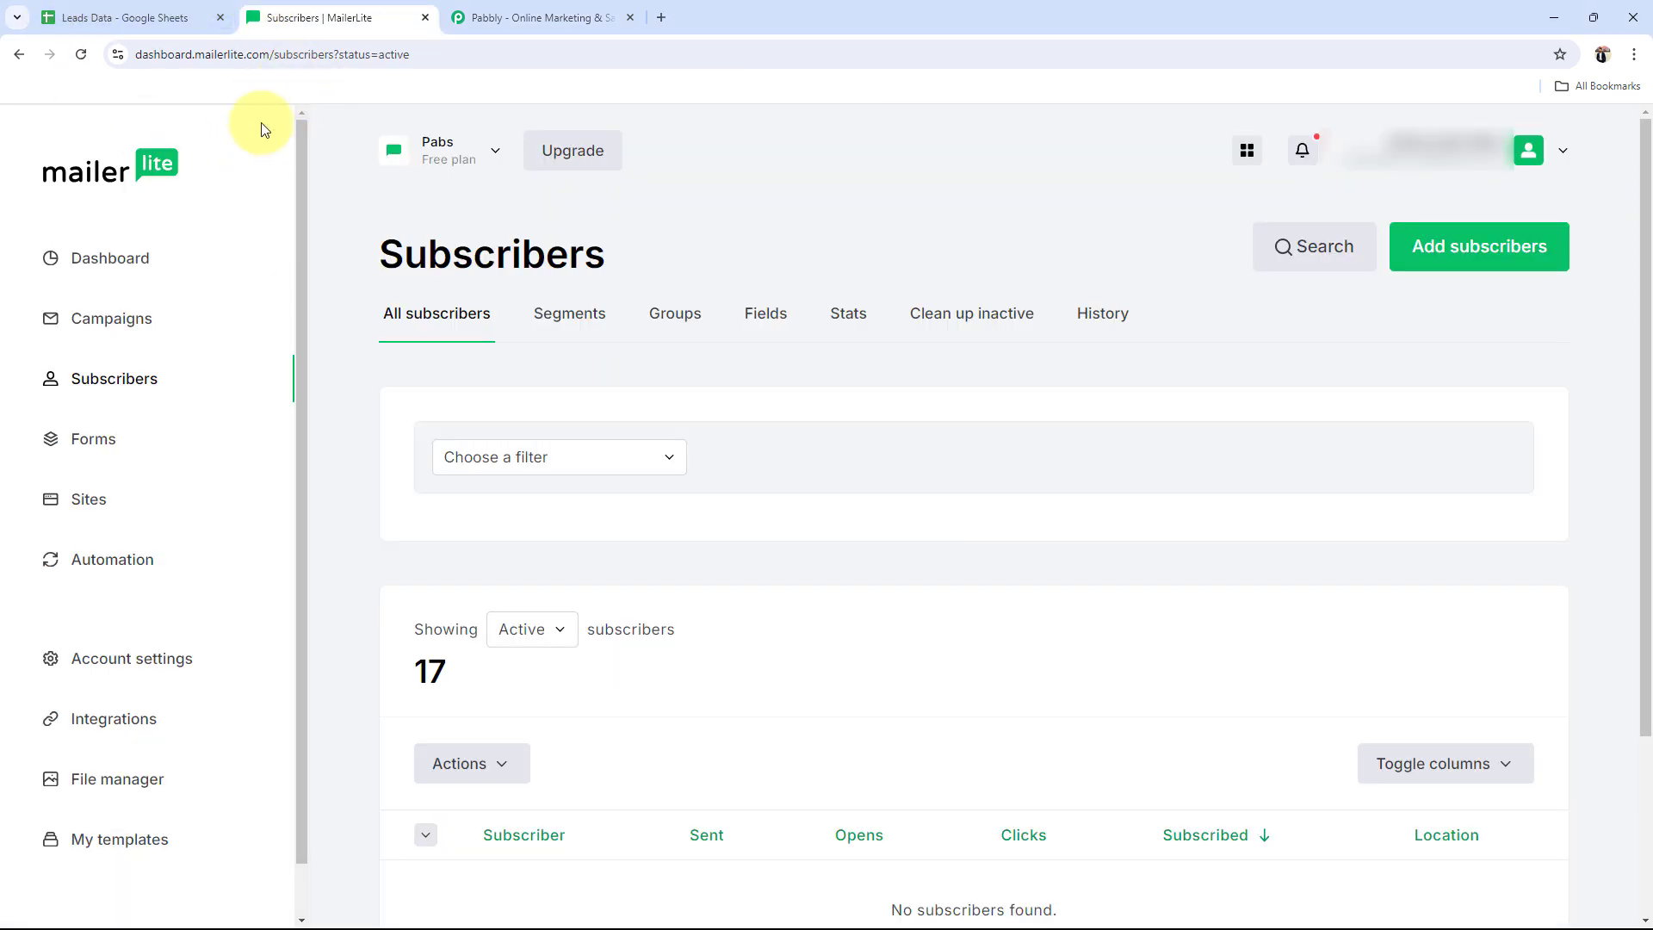
pyautogui.click(515, 17)
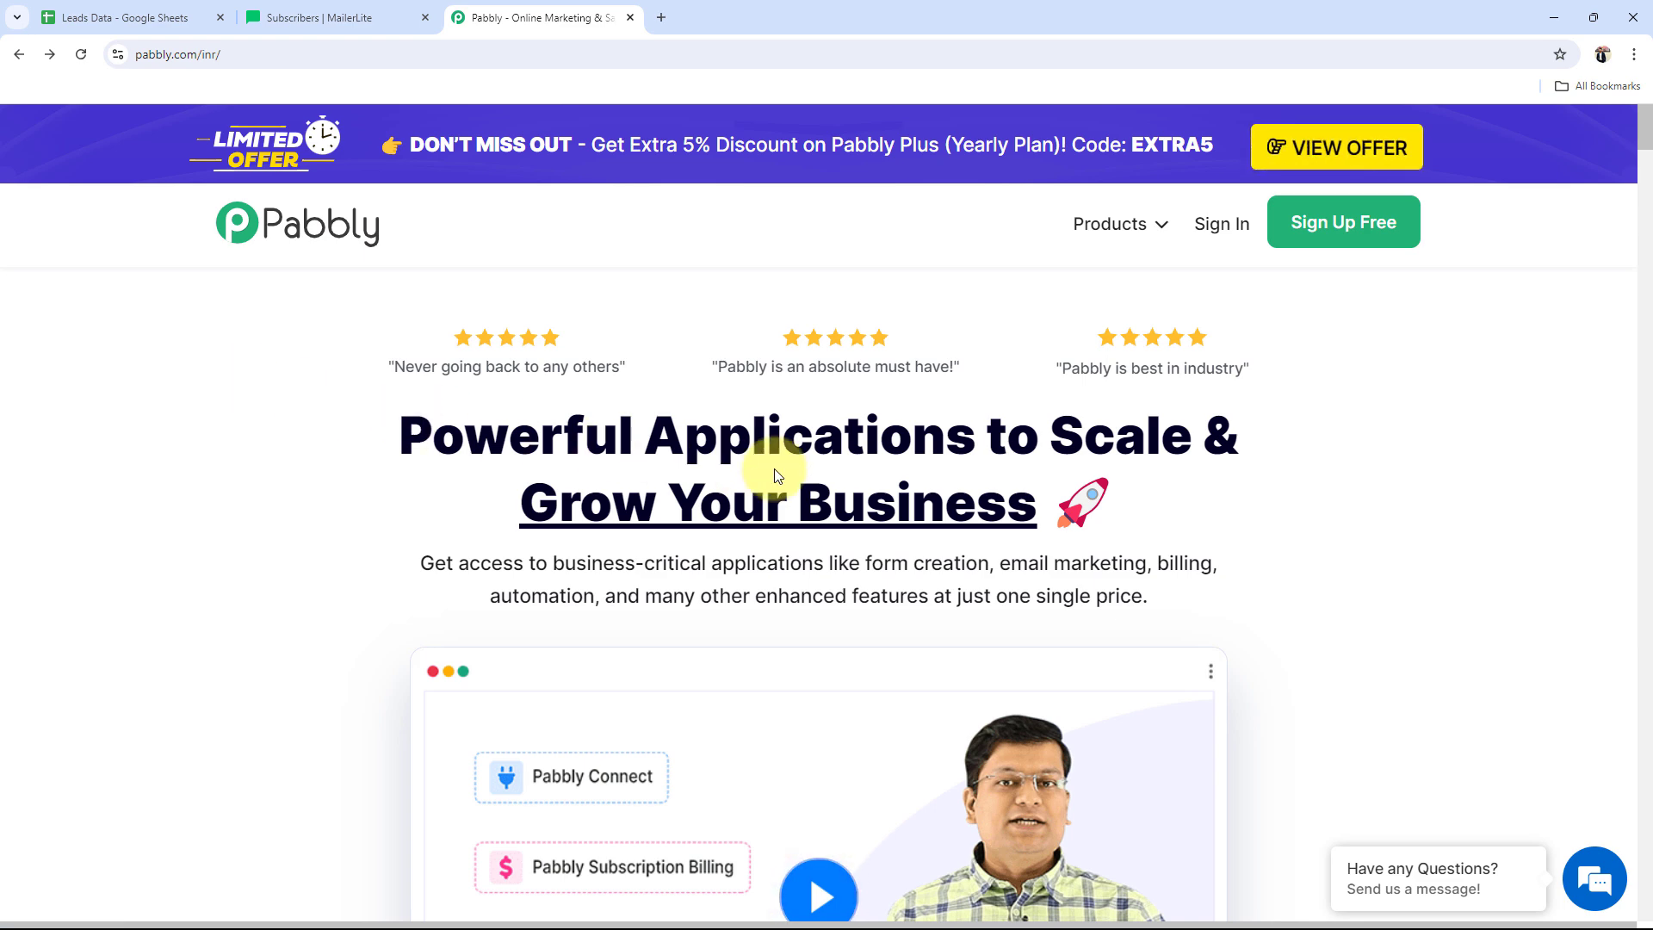
# Step: Dismiss the discount popup, sign in to Pabbly, and launch Pabbly Connect from the apps list
pyautogui.moveTo(166, 39)
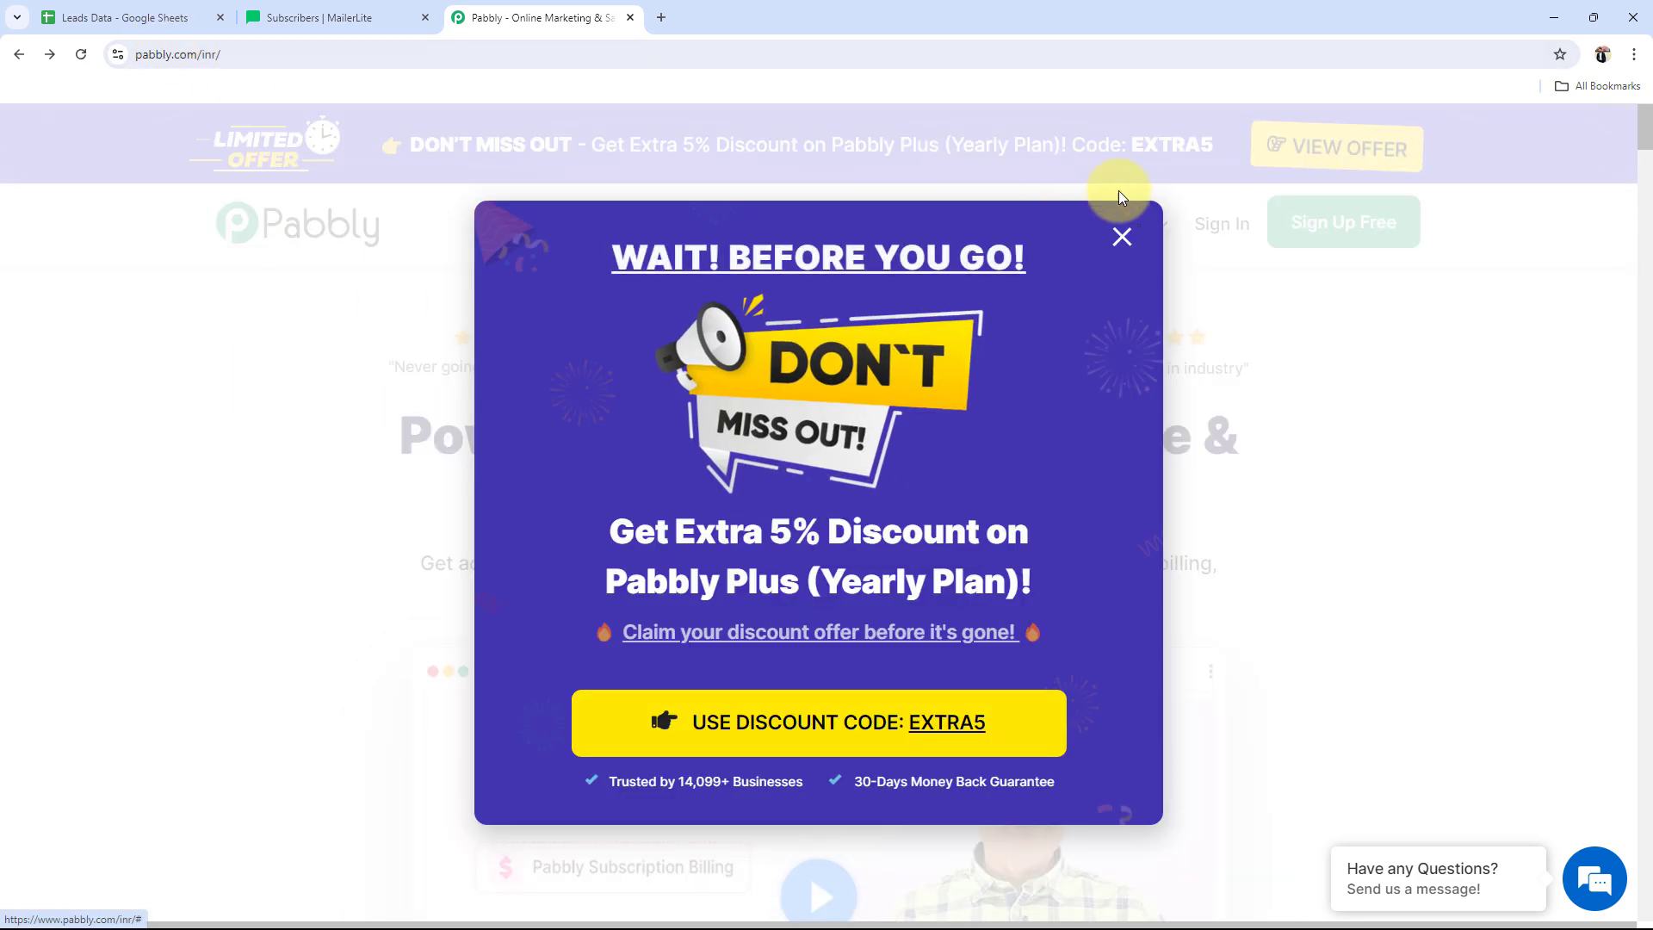
pyautogui.click(1121, 236)
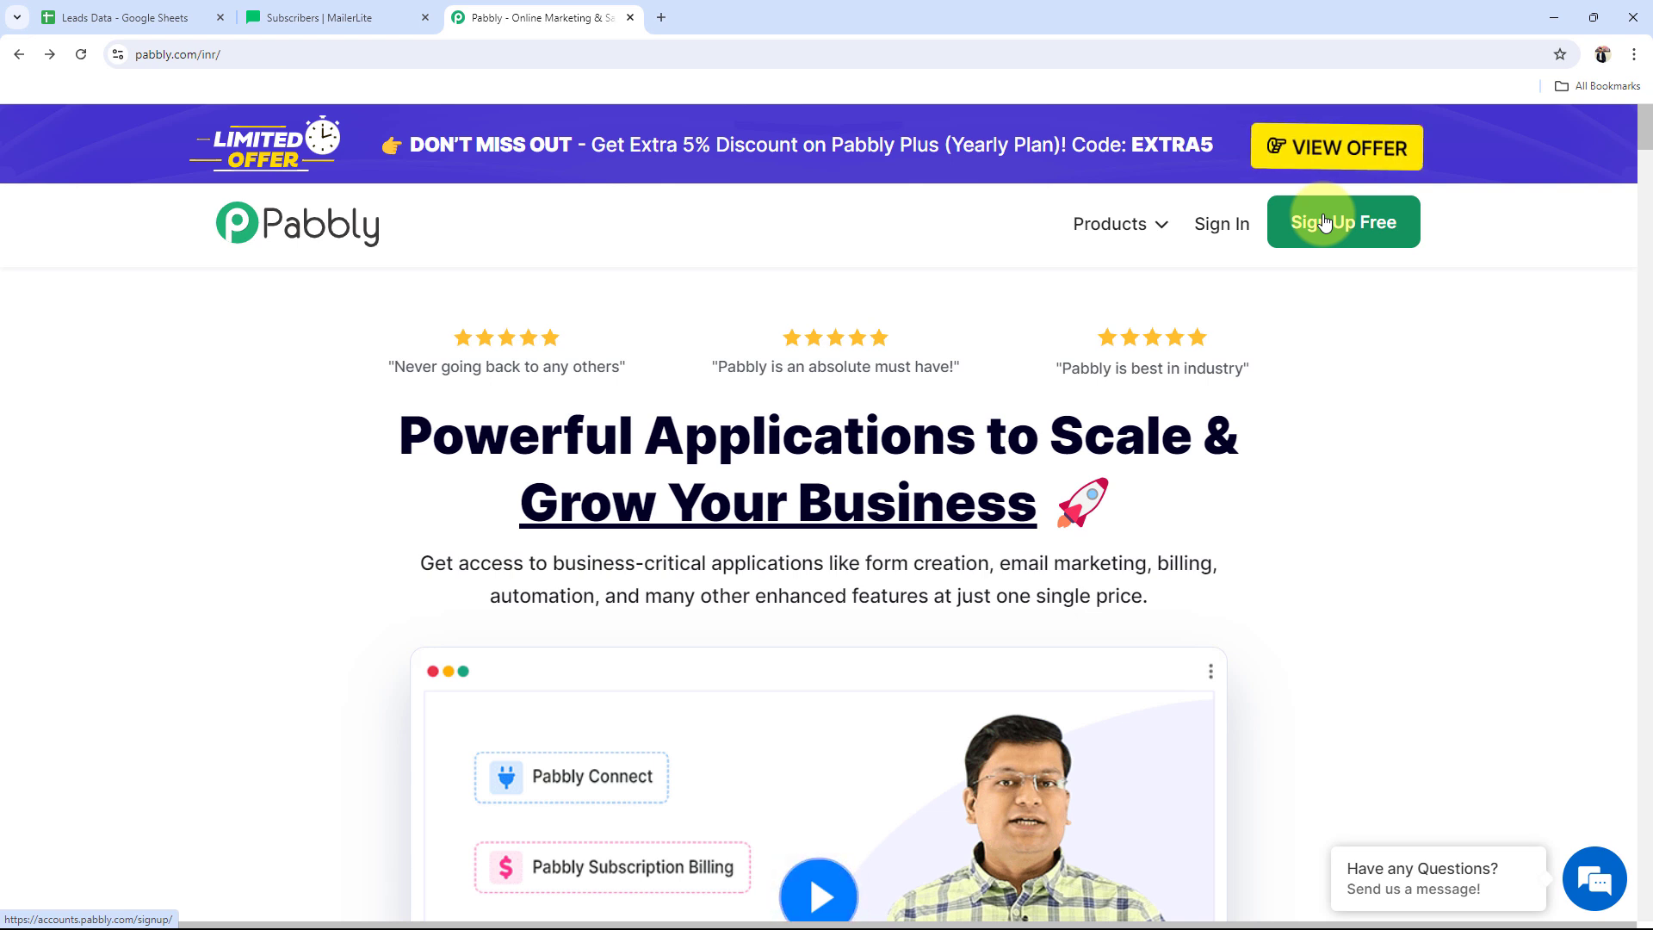
pyautogui.click(1222, 226)
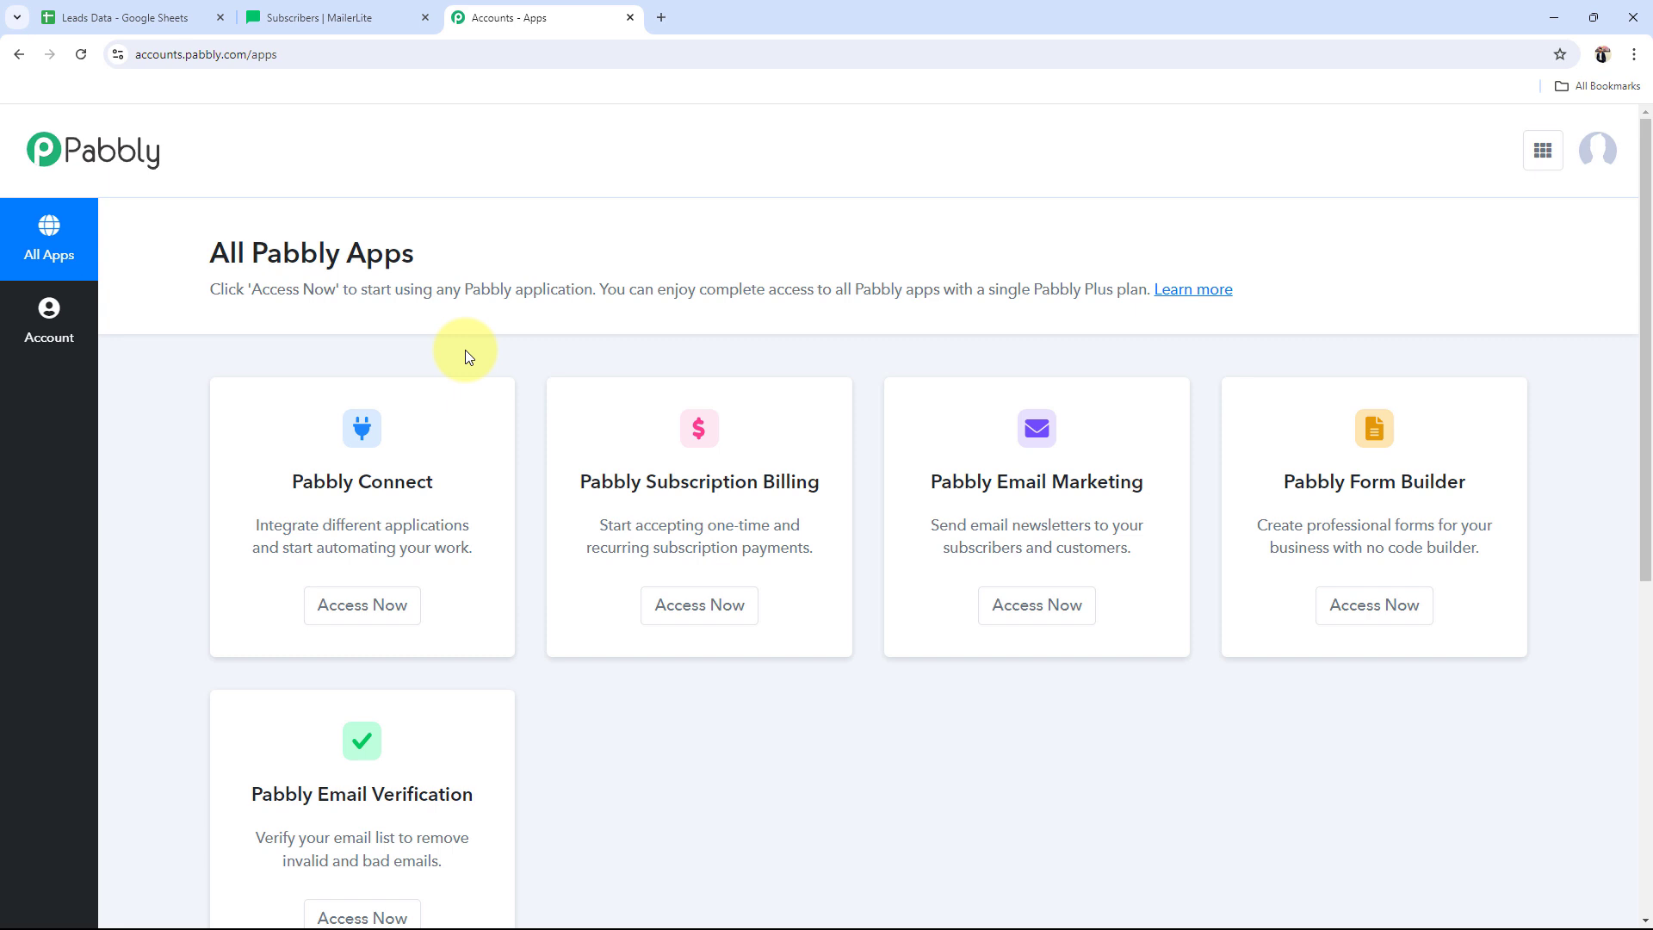
pyautogui.scroll(-1, 314, 786)
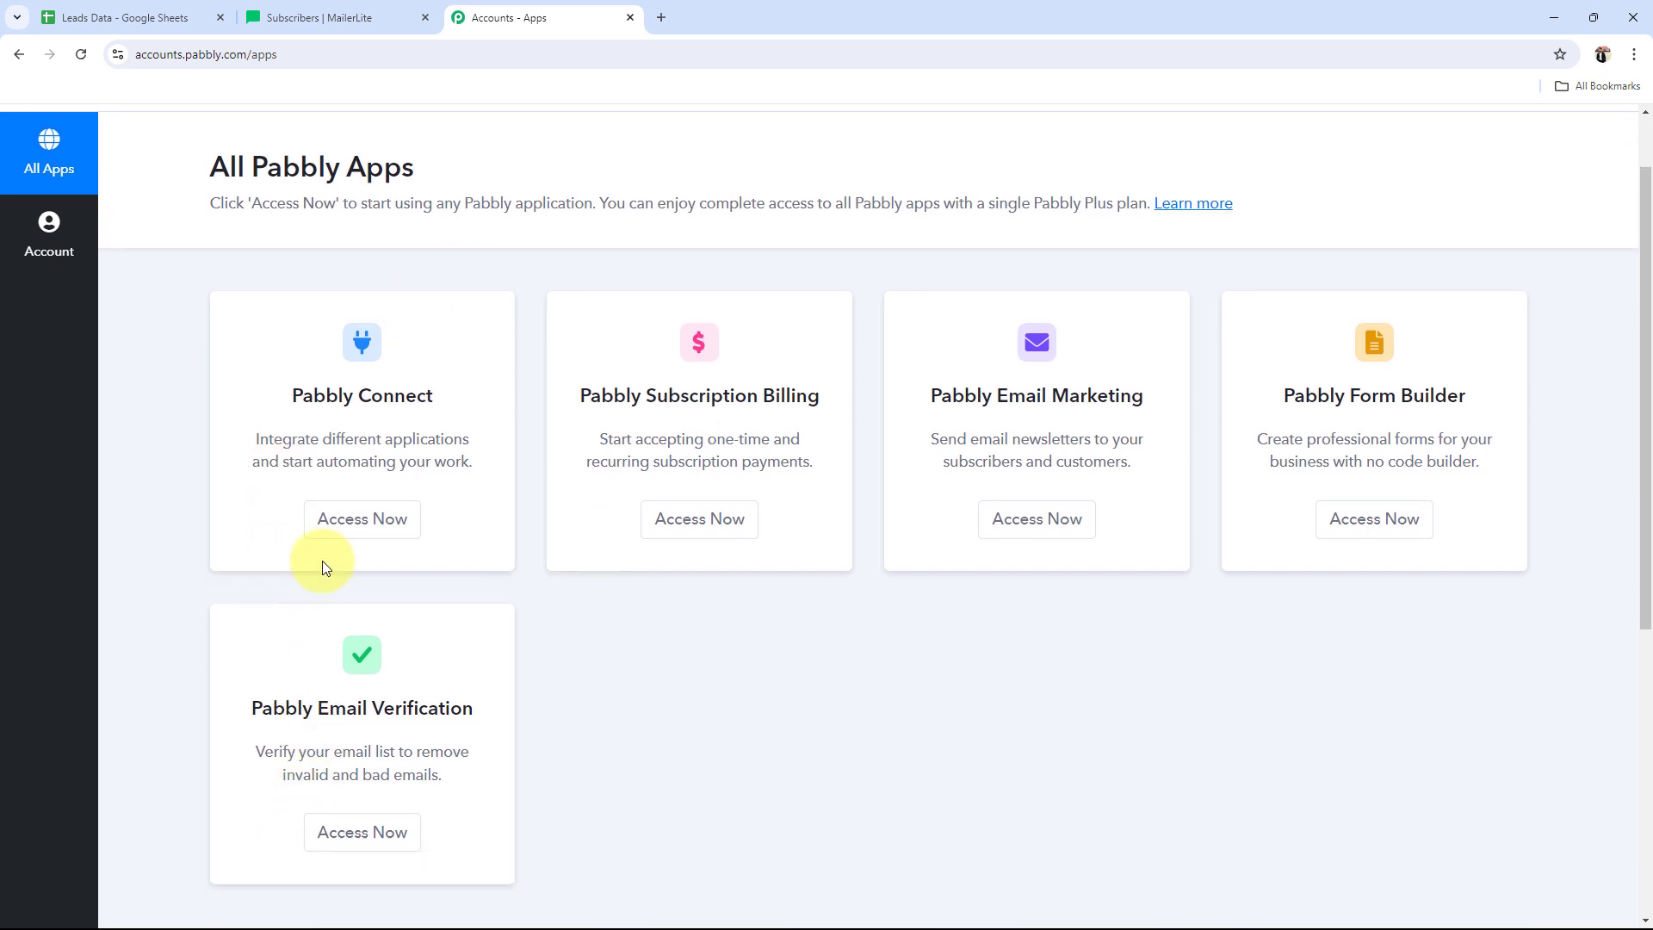
pyautogui.moveTo(264, 395); pyautogui.dragTo(572, 385)
pyautogui.click(410, 513)
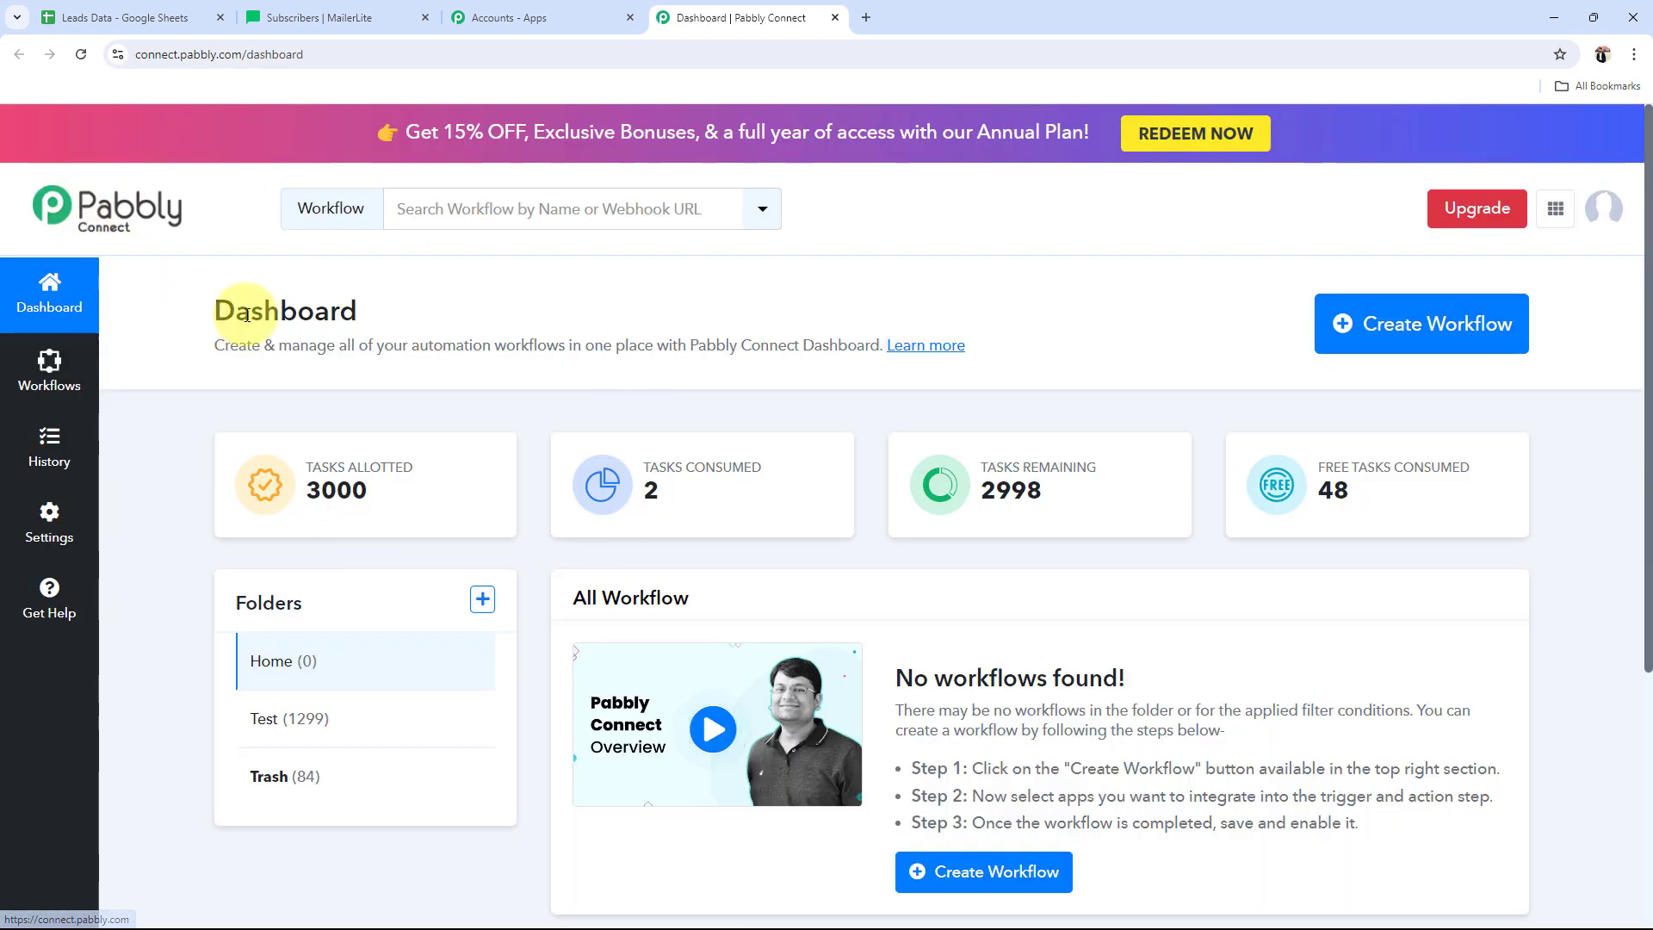
# Step: Create a workflow named 'Create MailerLite Subscriber from New Google Sheets Tables Row' in Home
pyautogui.moveTo(212, 308); pyautogui.dragTo(446, 319)
pyautogui.click(446, 319)
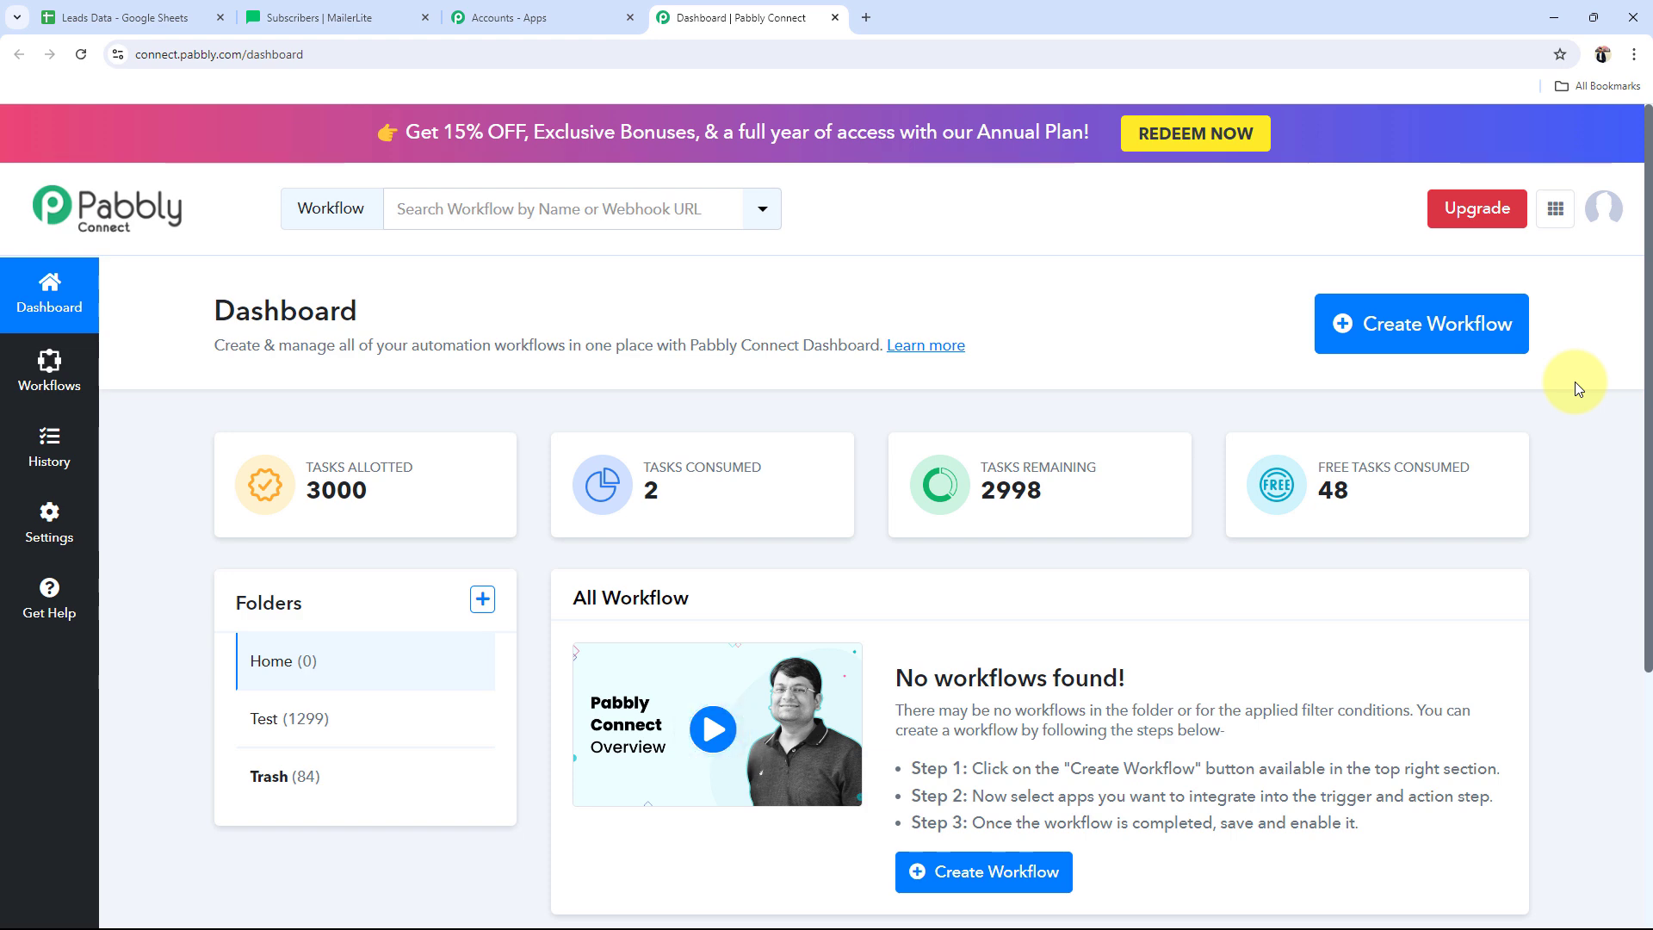
pyautogui.click(1387, 319)
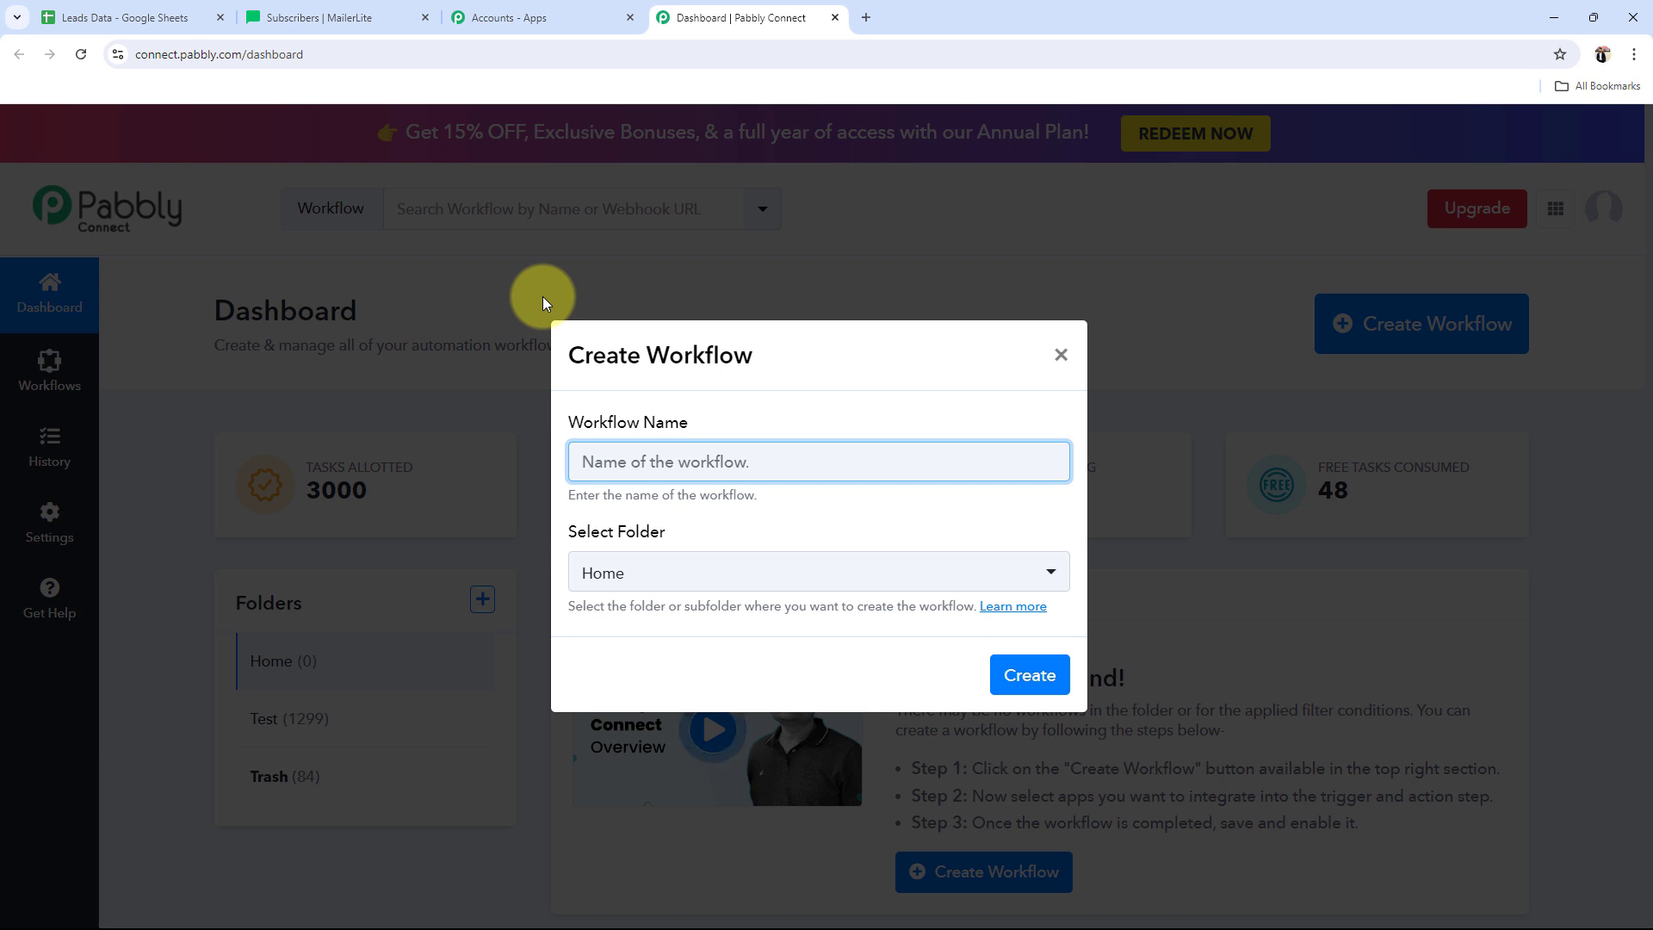
pyautogui.write('Create MailerLite Subscriber from New Google Sheets Tables Row')
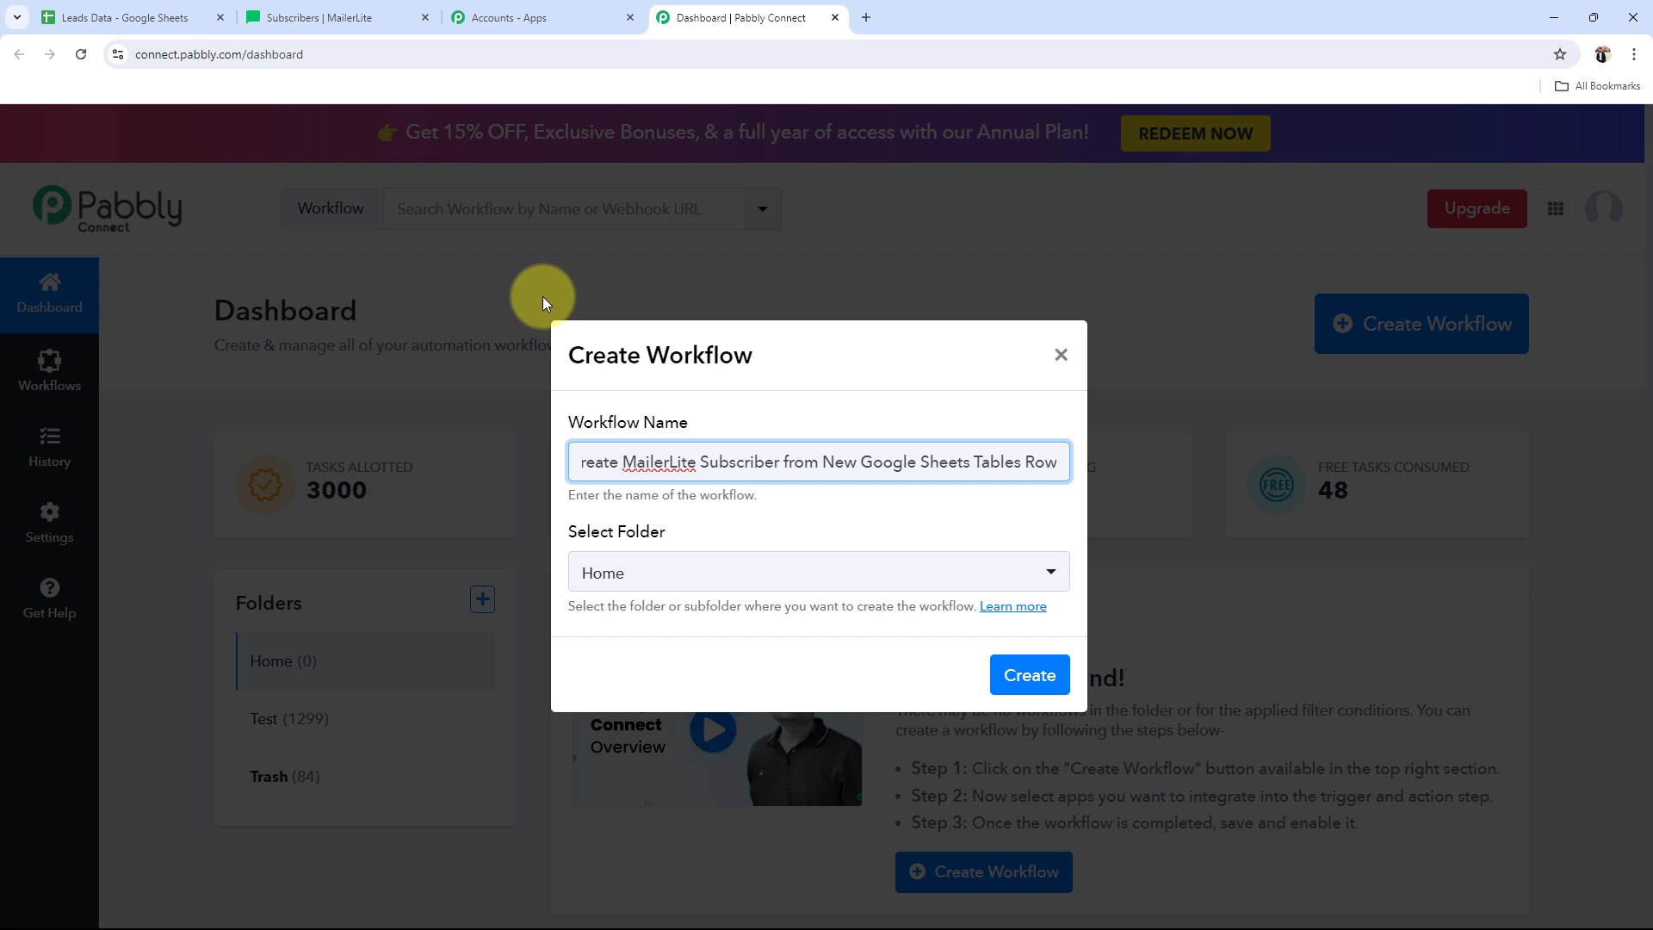
pyautogui.click(617, 576)
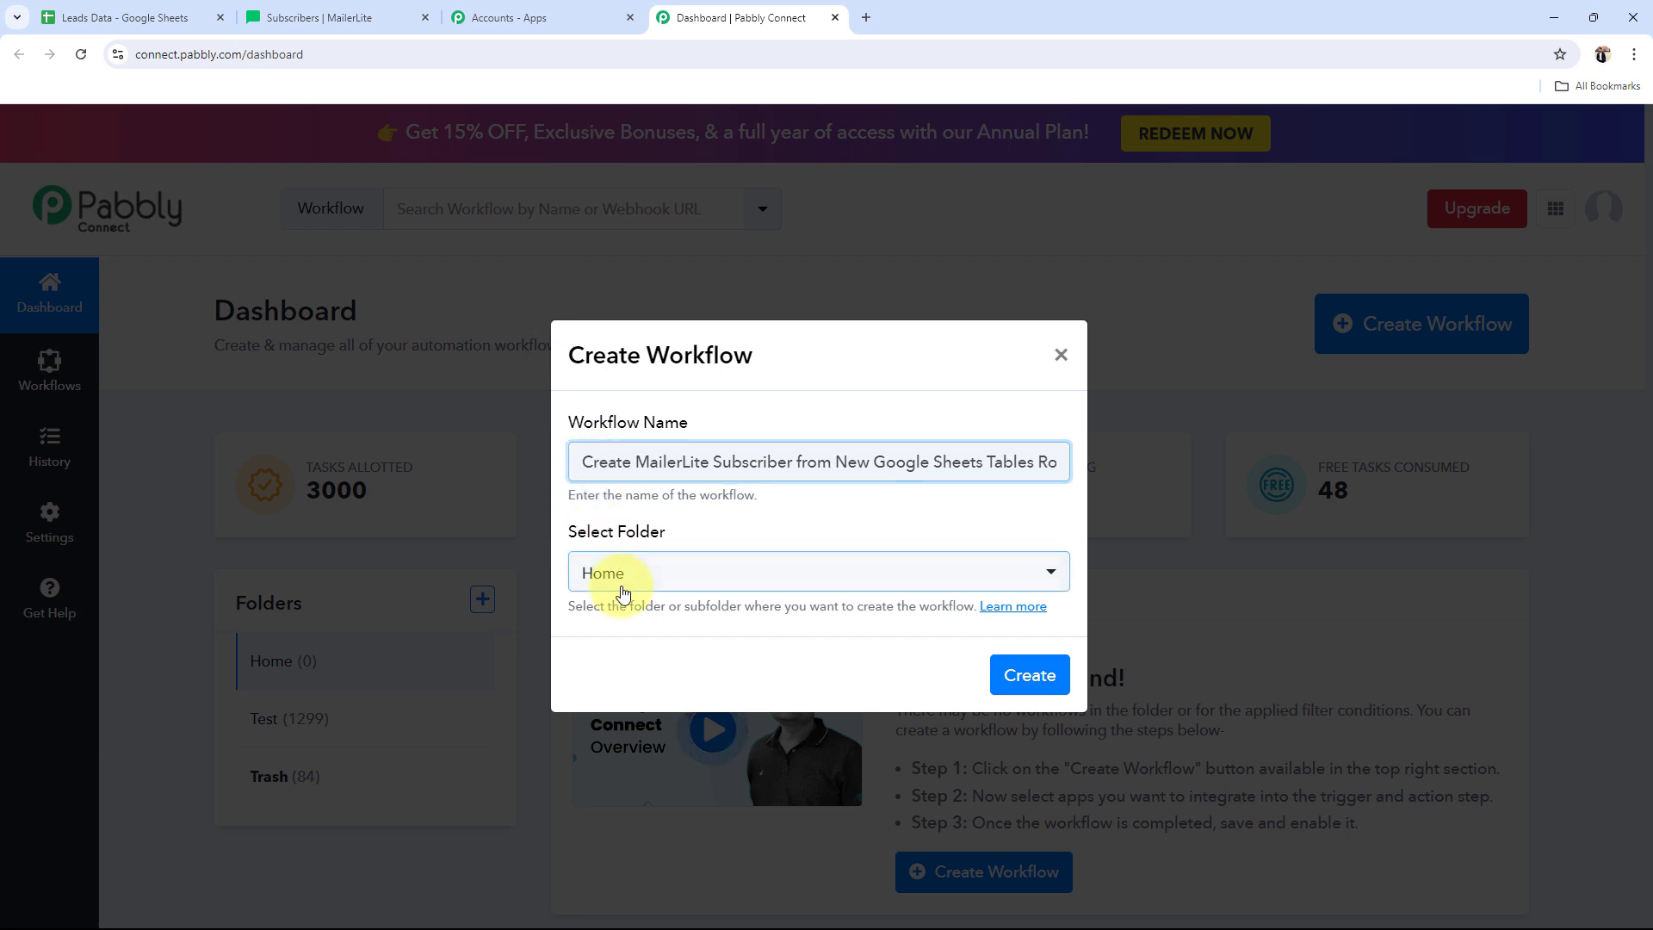
pyautogui.click(615, 692)
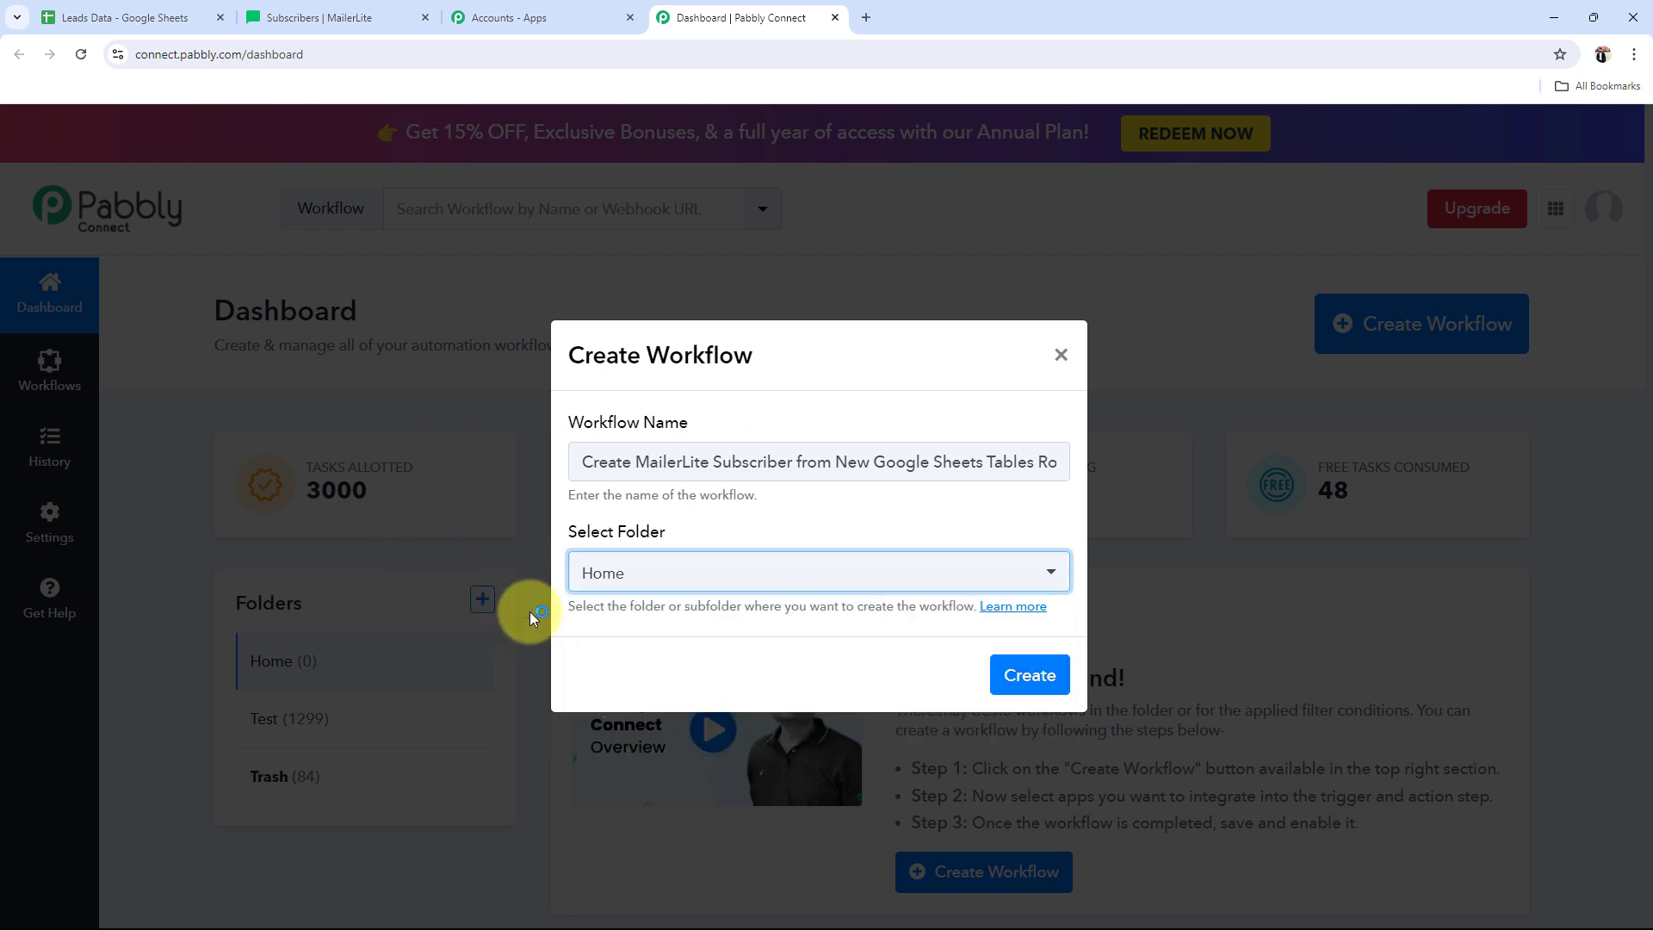
pyautogui.click(1065, 677)
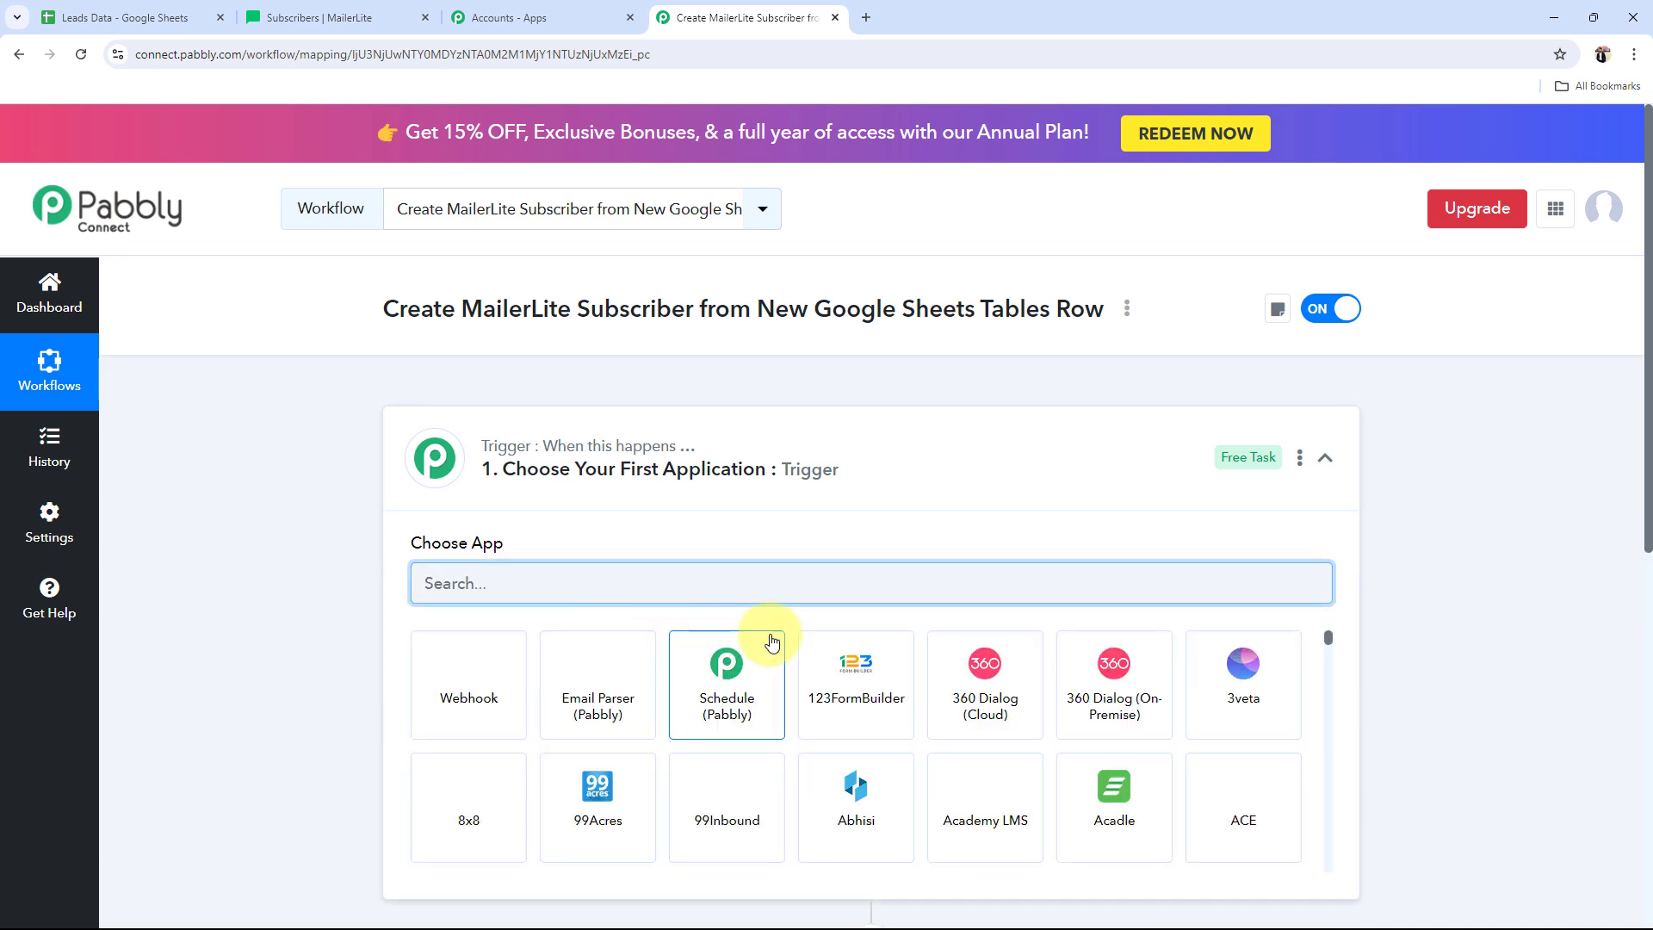
# Step: Collapse the trigger step to view both empty steps, then return to the Leads Data spreadsheet
pyautogui.click(694, 436)
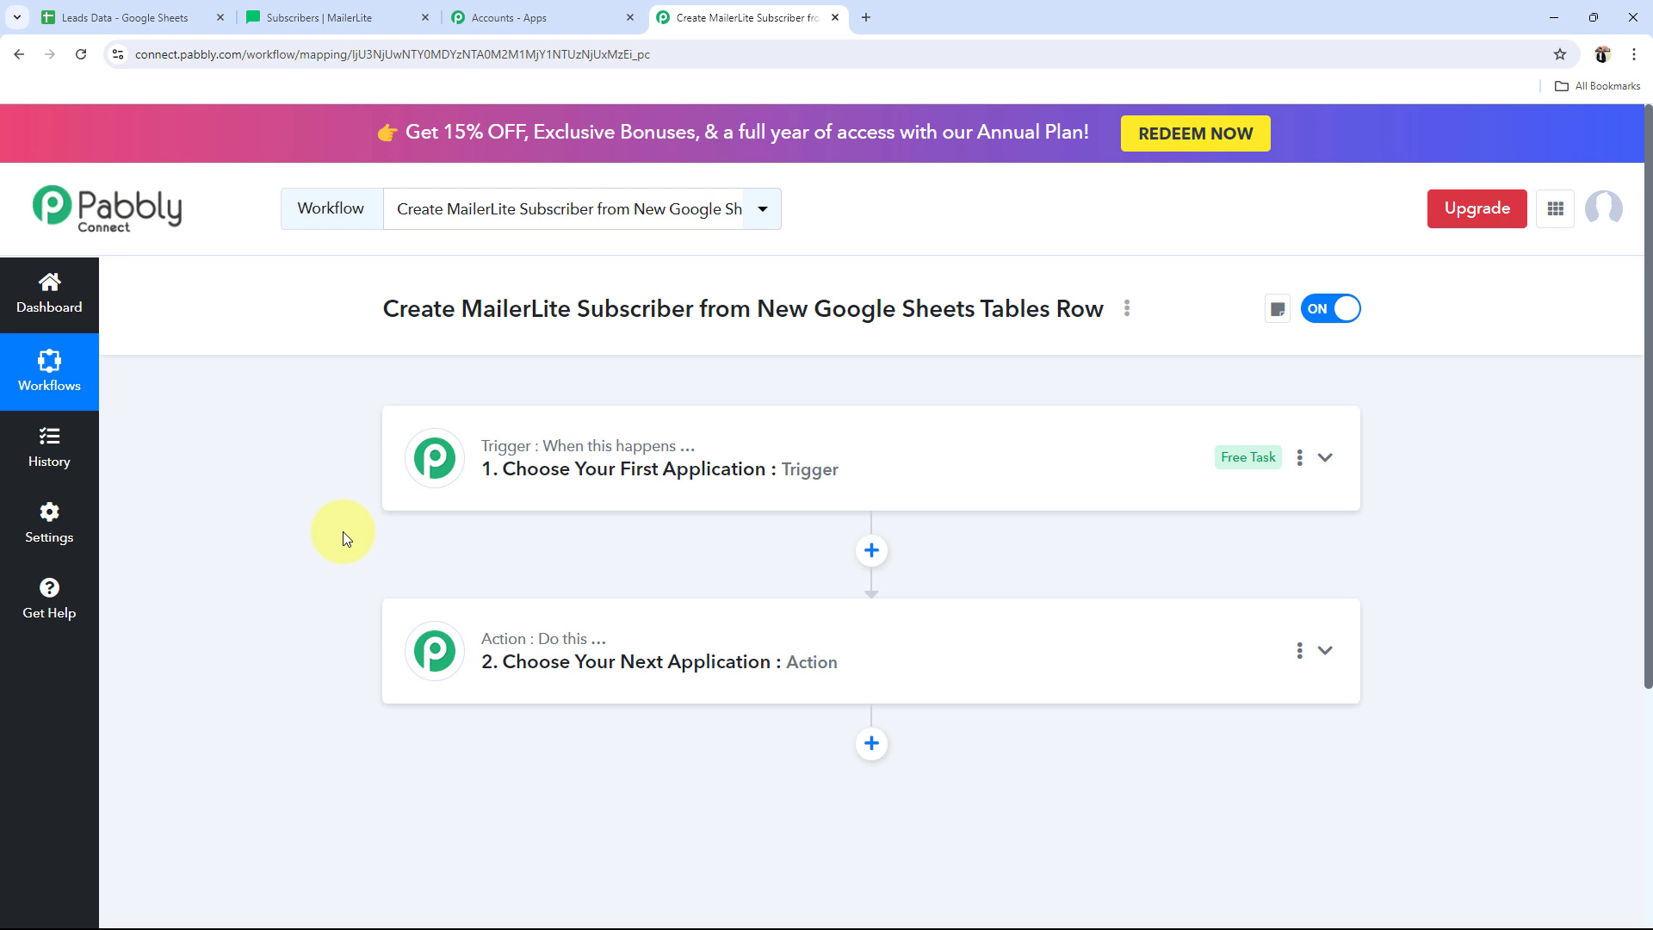
pyautogui.click(63, 17)
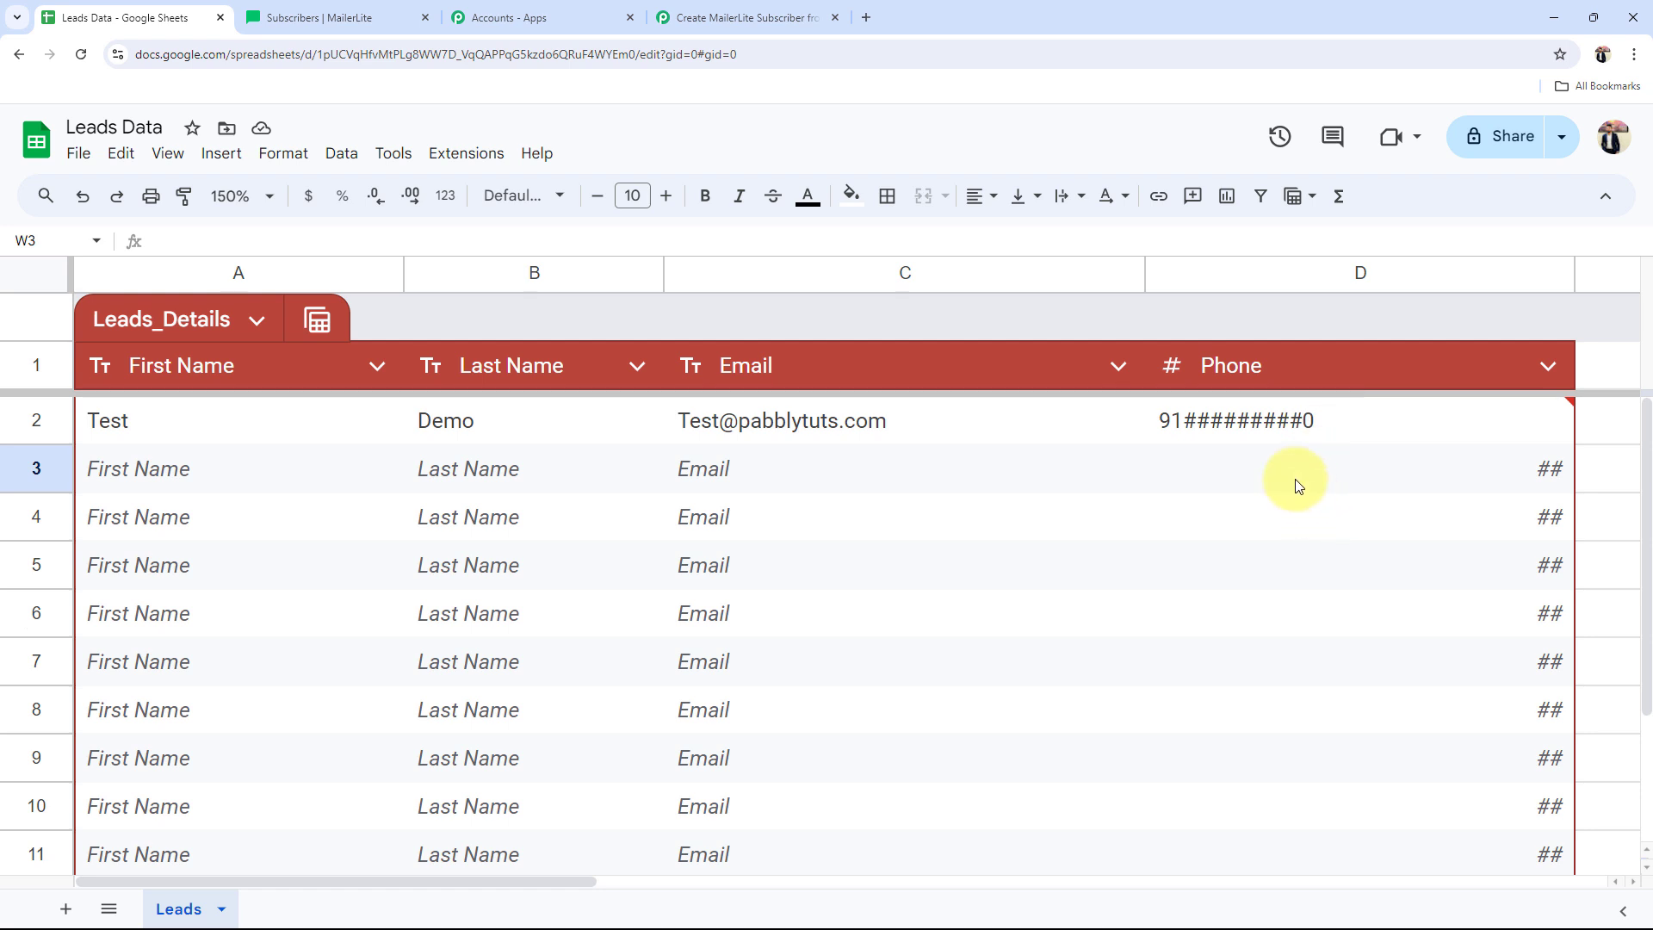
# Step: Review the First Name, Last Name and Email columns and the Test Demo row, ending on MailerLite
pyautogui.click(175, 472)
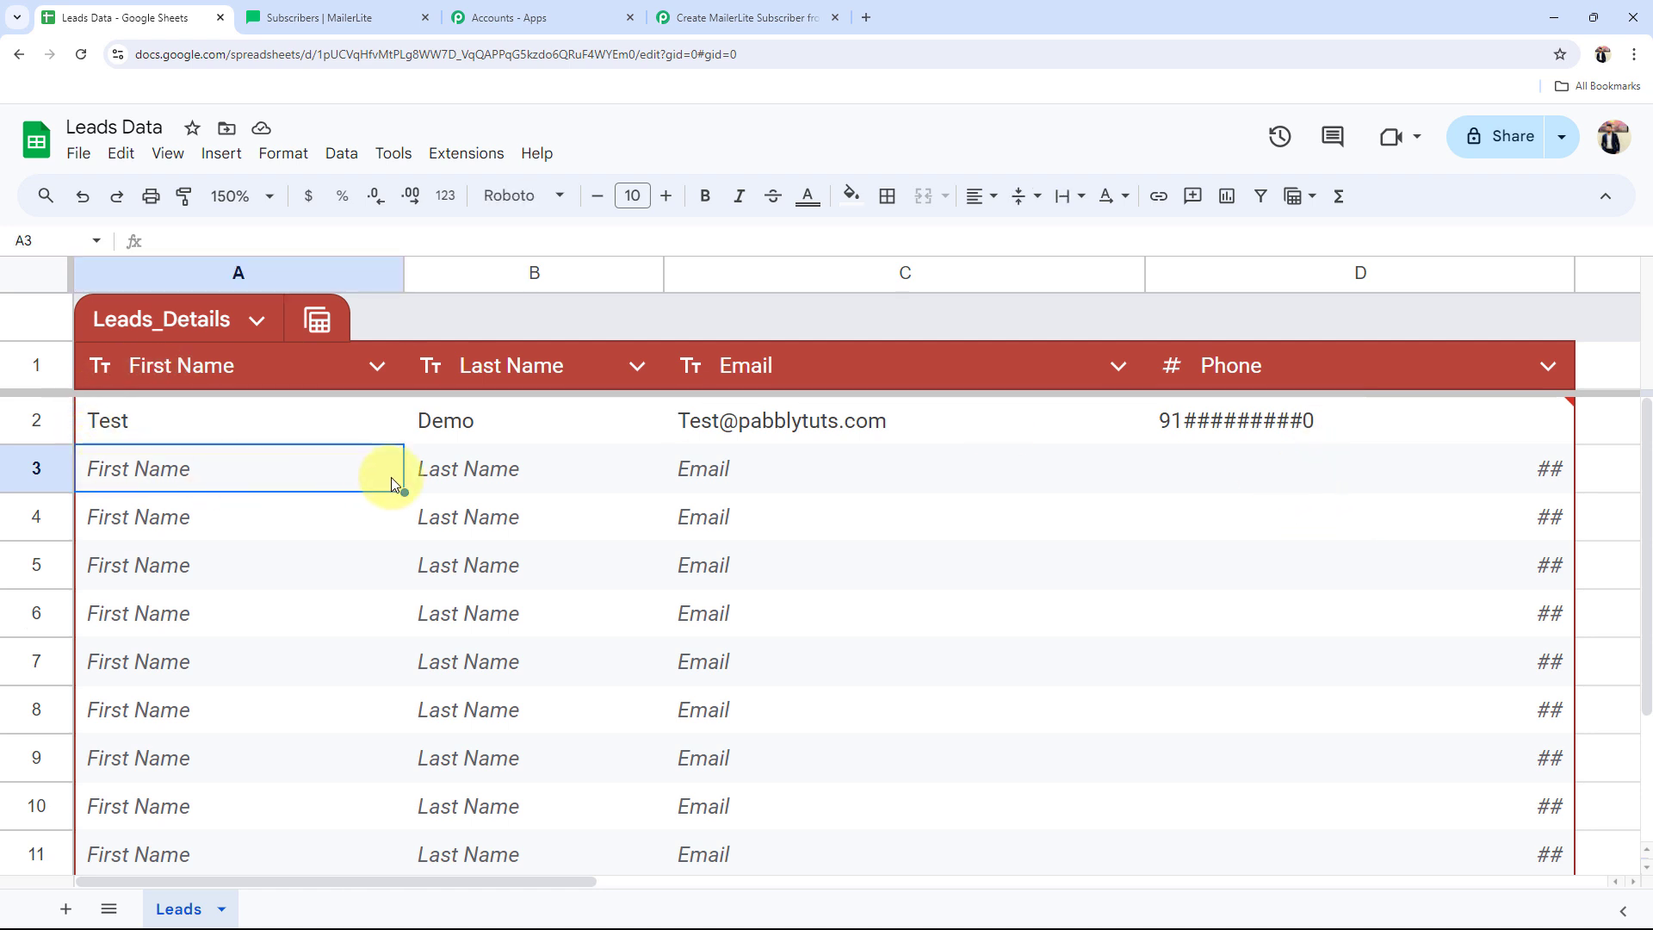
pyautogui.click(637, 484)
pyautogui.click(699, 482)
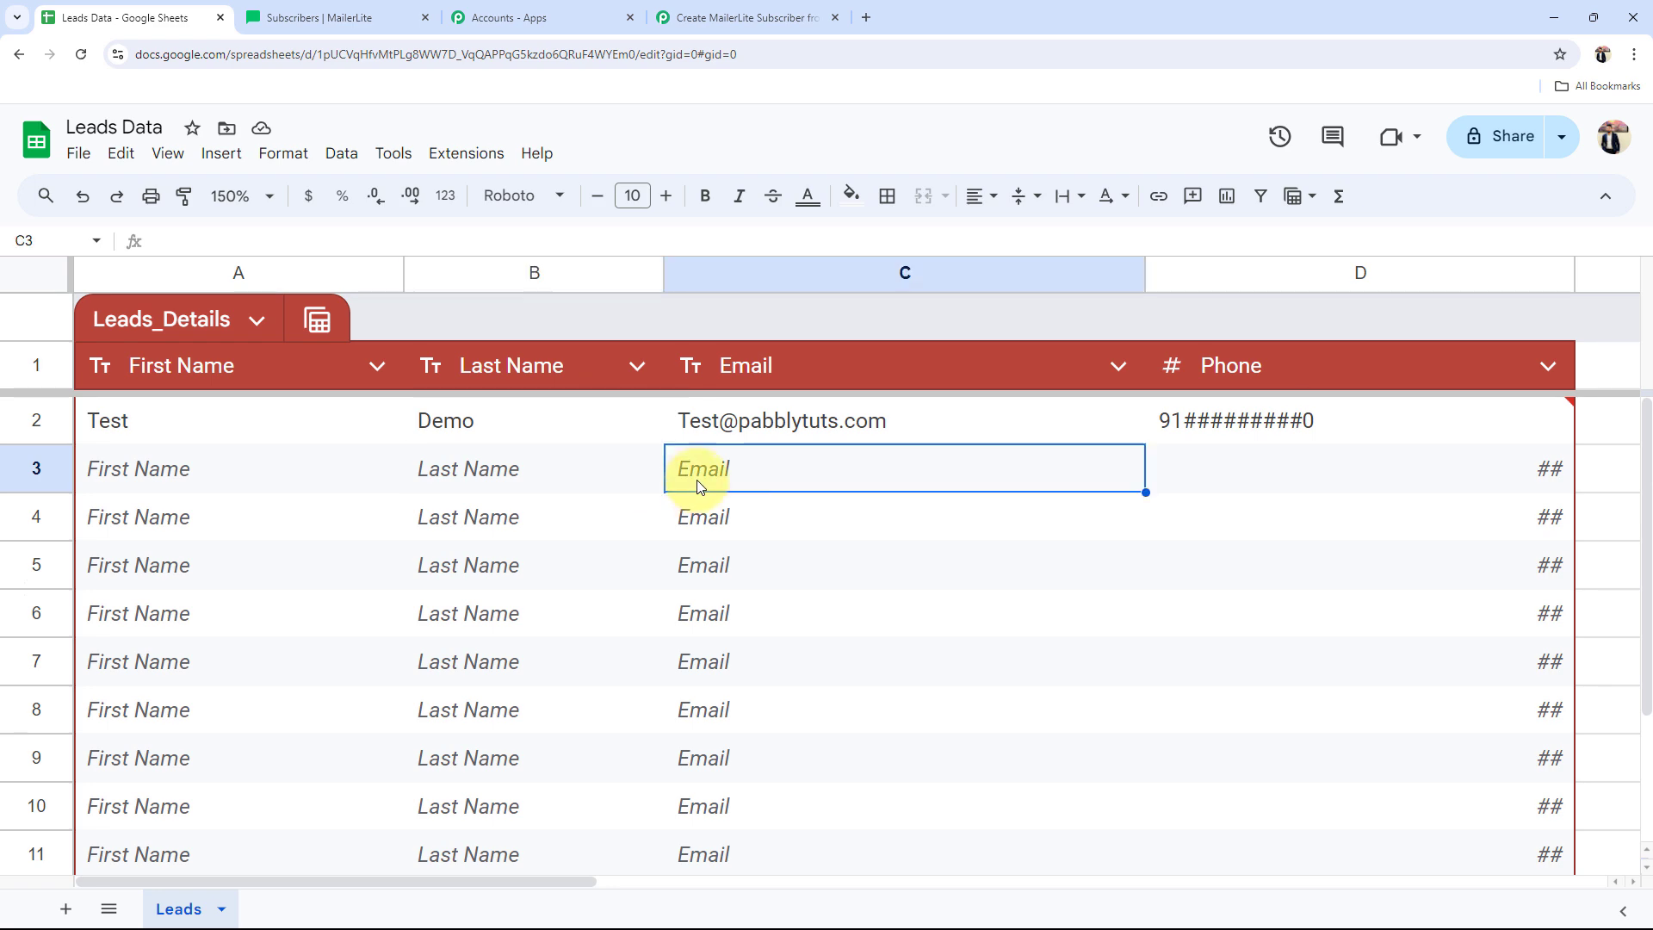
pyautogui.click(433, 7)
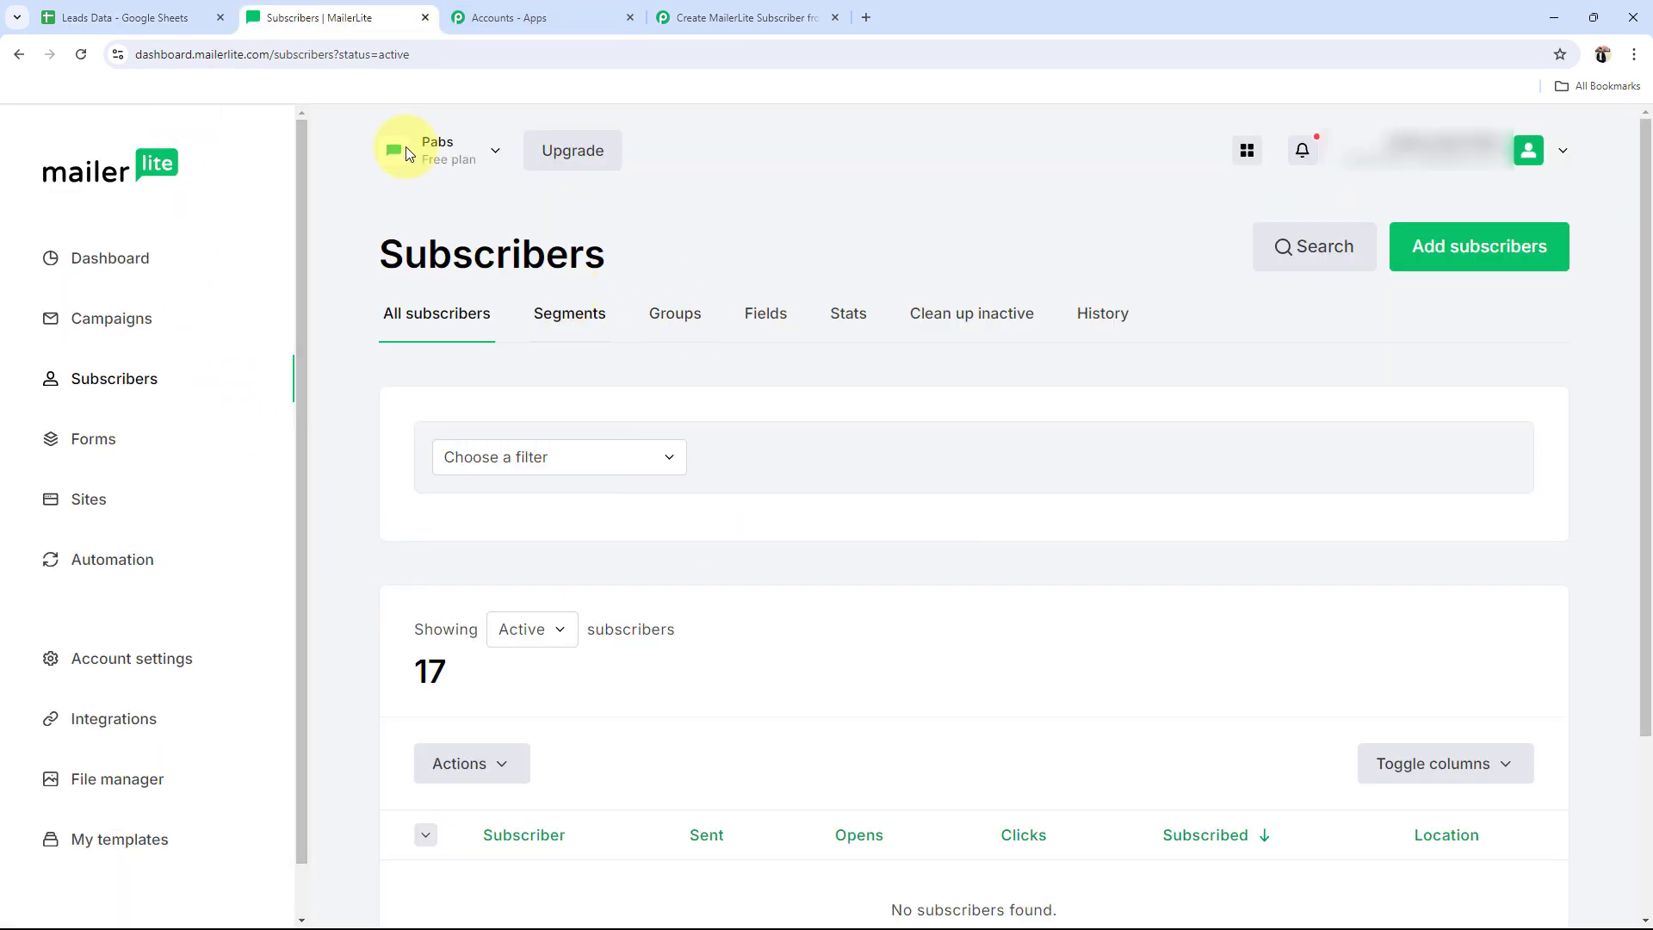
pyautogui.click(147, 16)
pyautogui.click(105, 432)
pyautogui.click(437, 428)
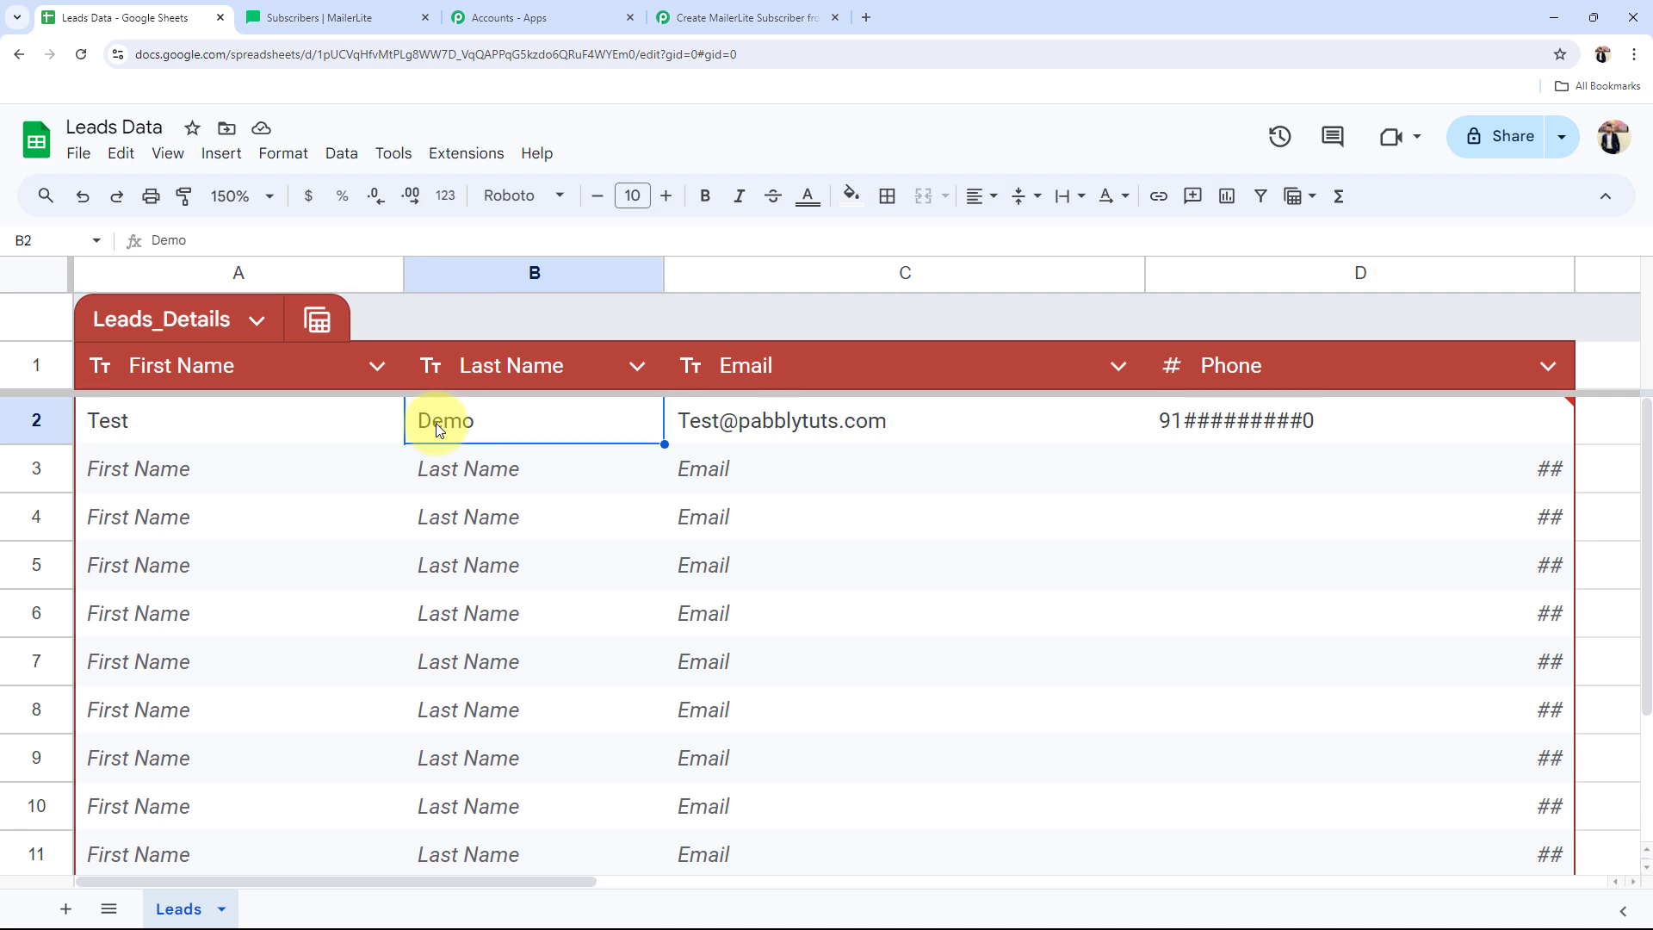
pyautogui.click(344, 17)
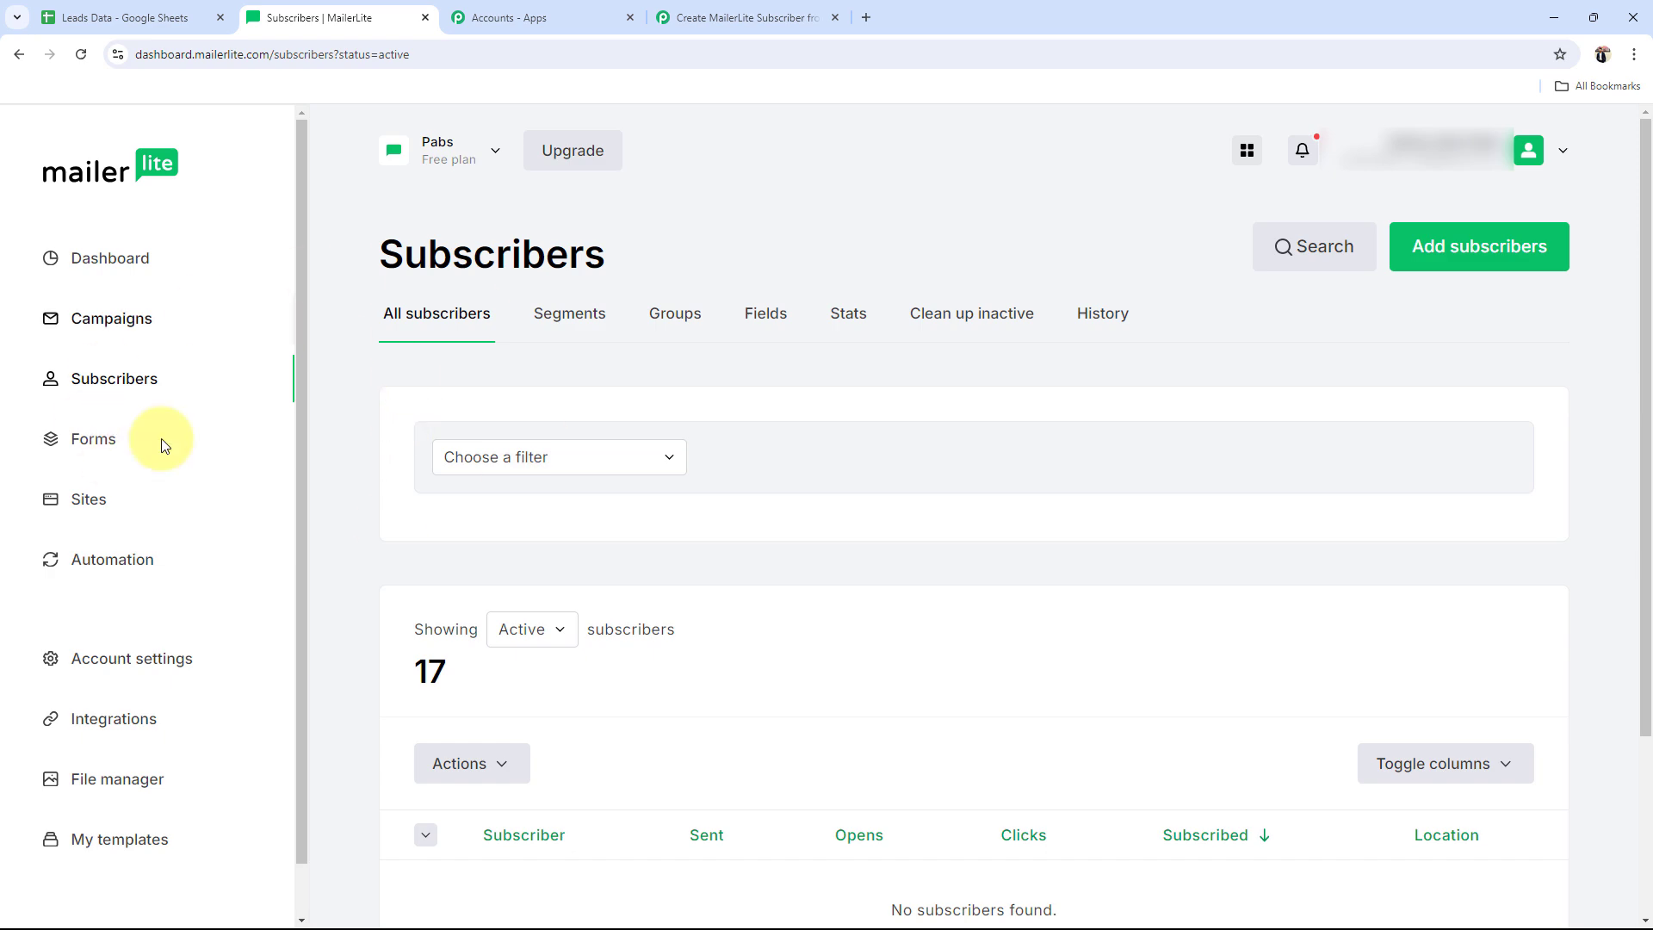
# Step: Set the trigger to Google Sheets with the New or Updated Spreadsheet Row event
pyautogui.click(739, 17)
pyautogui.click(546, 495)
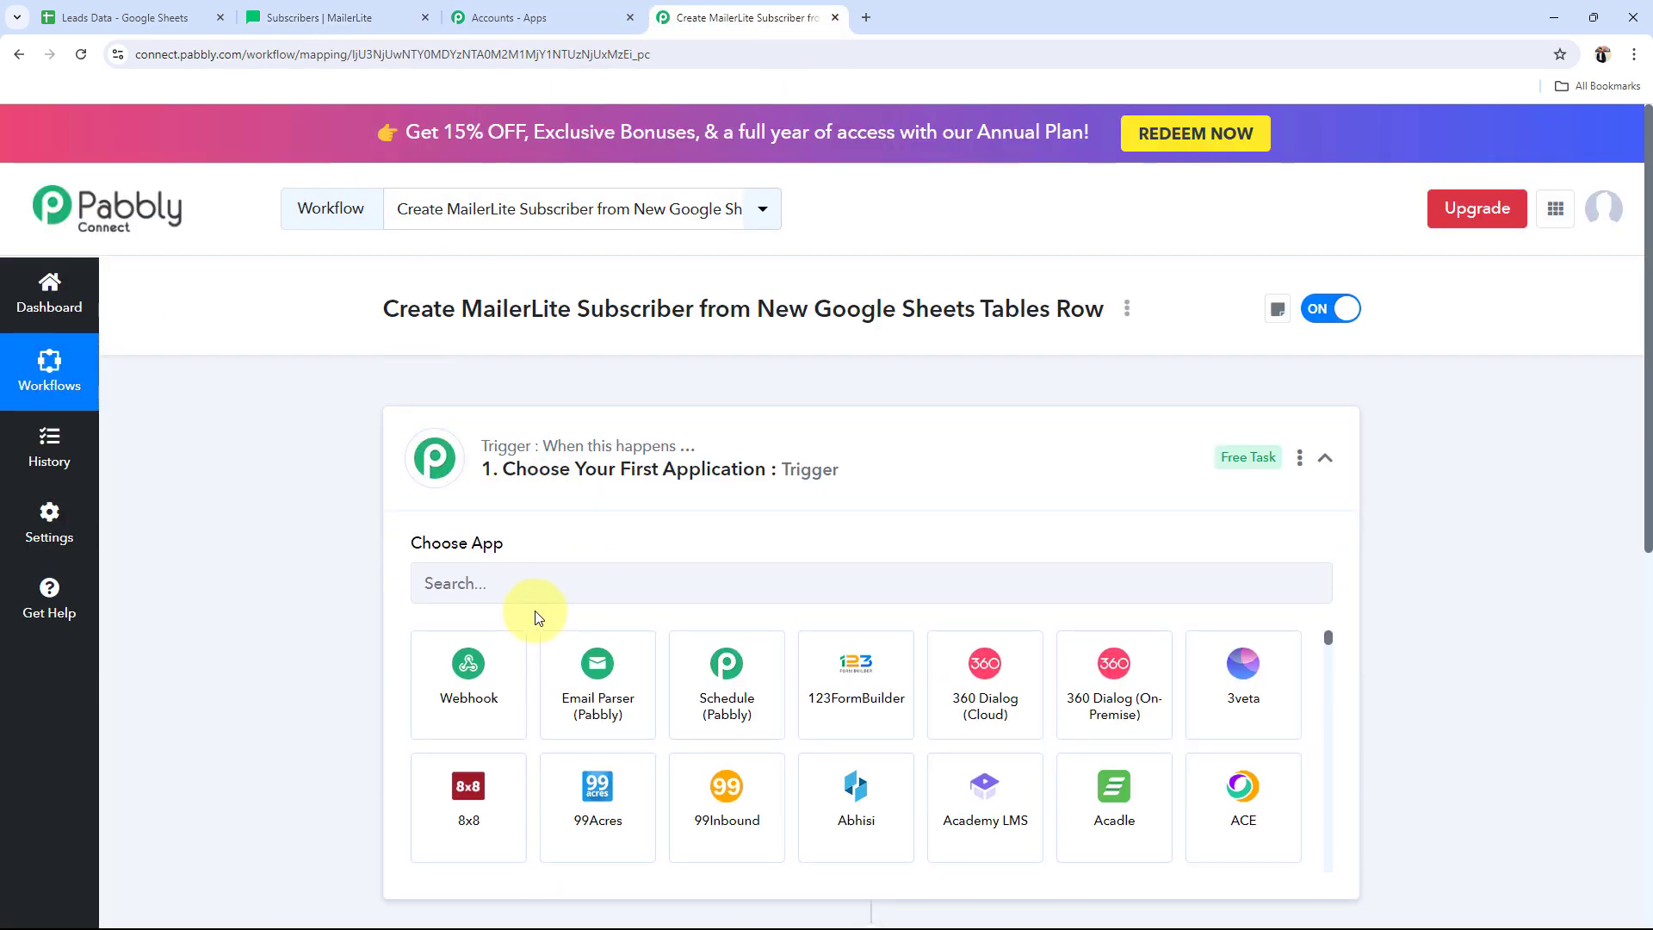
pyautogui.click(526, 590)
pyautogui.write('Google')
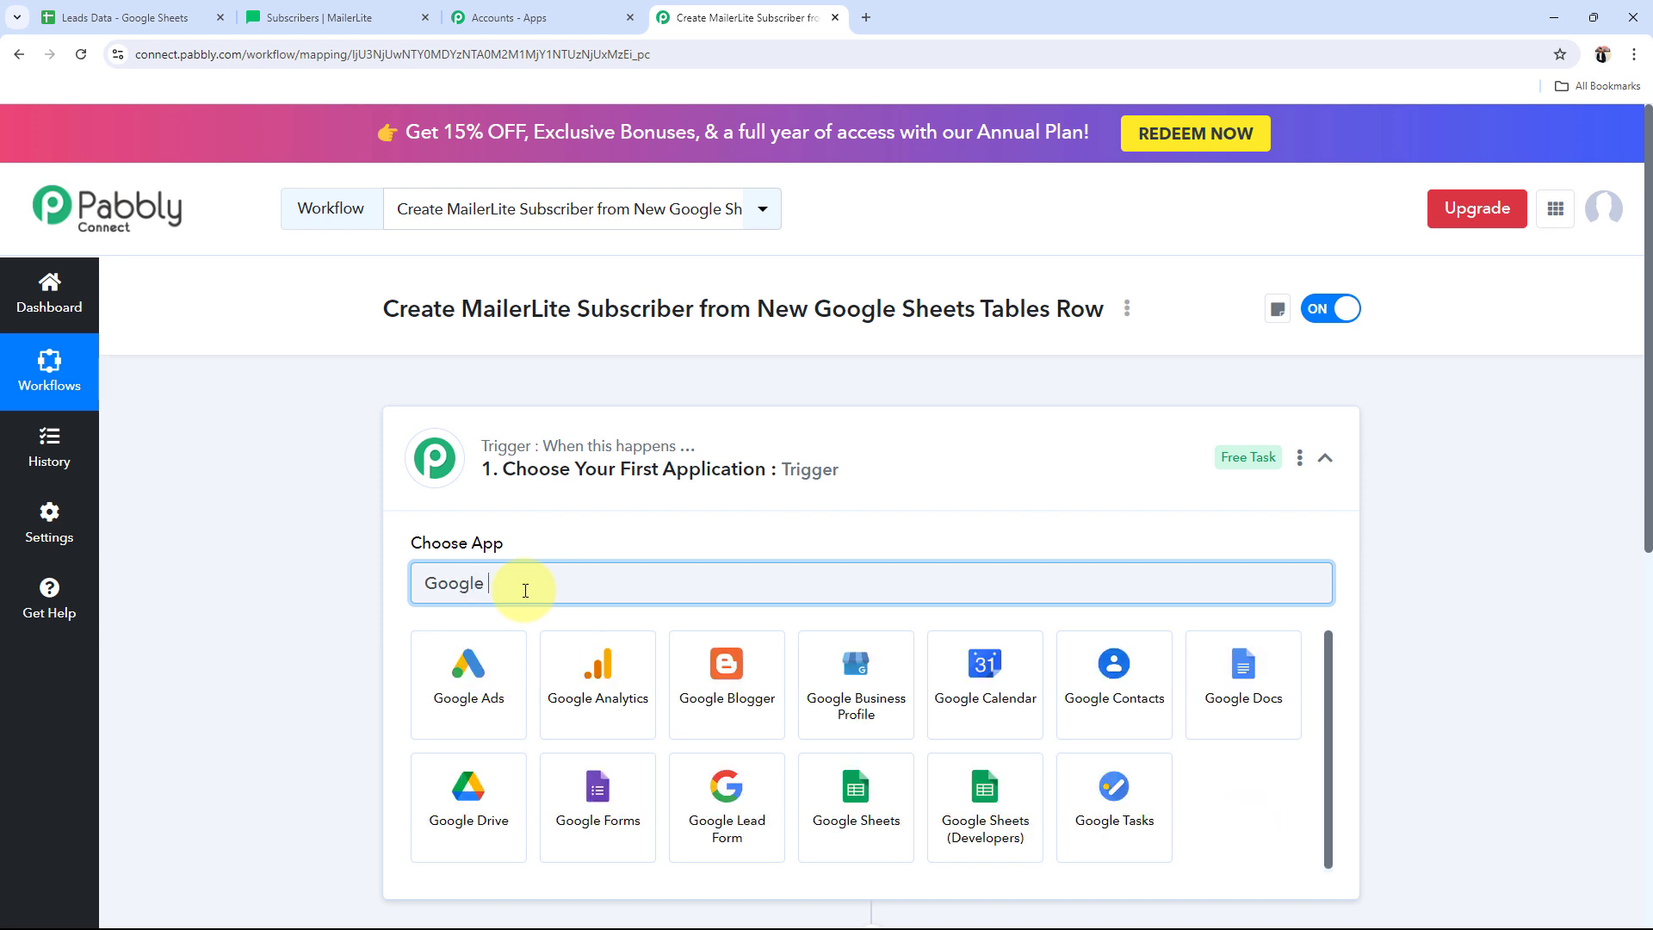
pyautogui.click(851, 814)
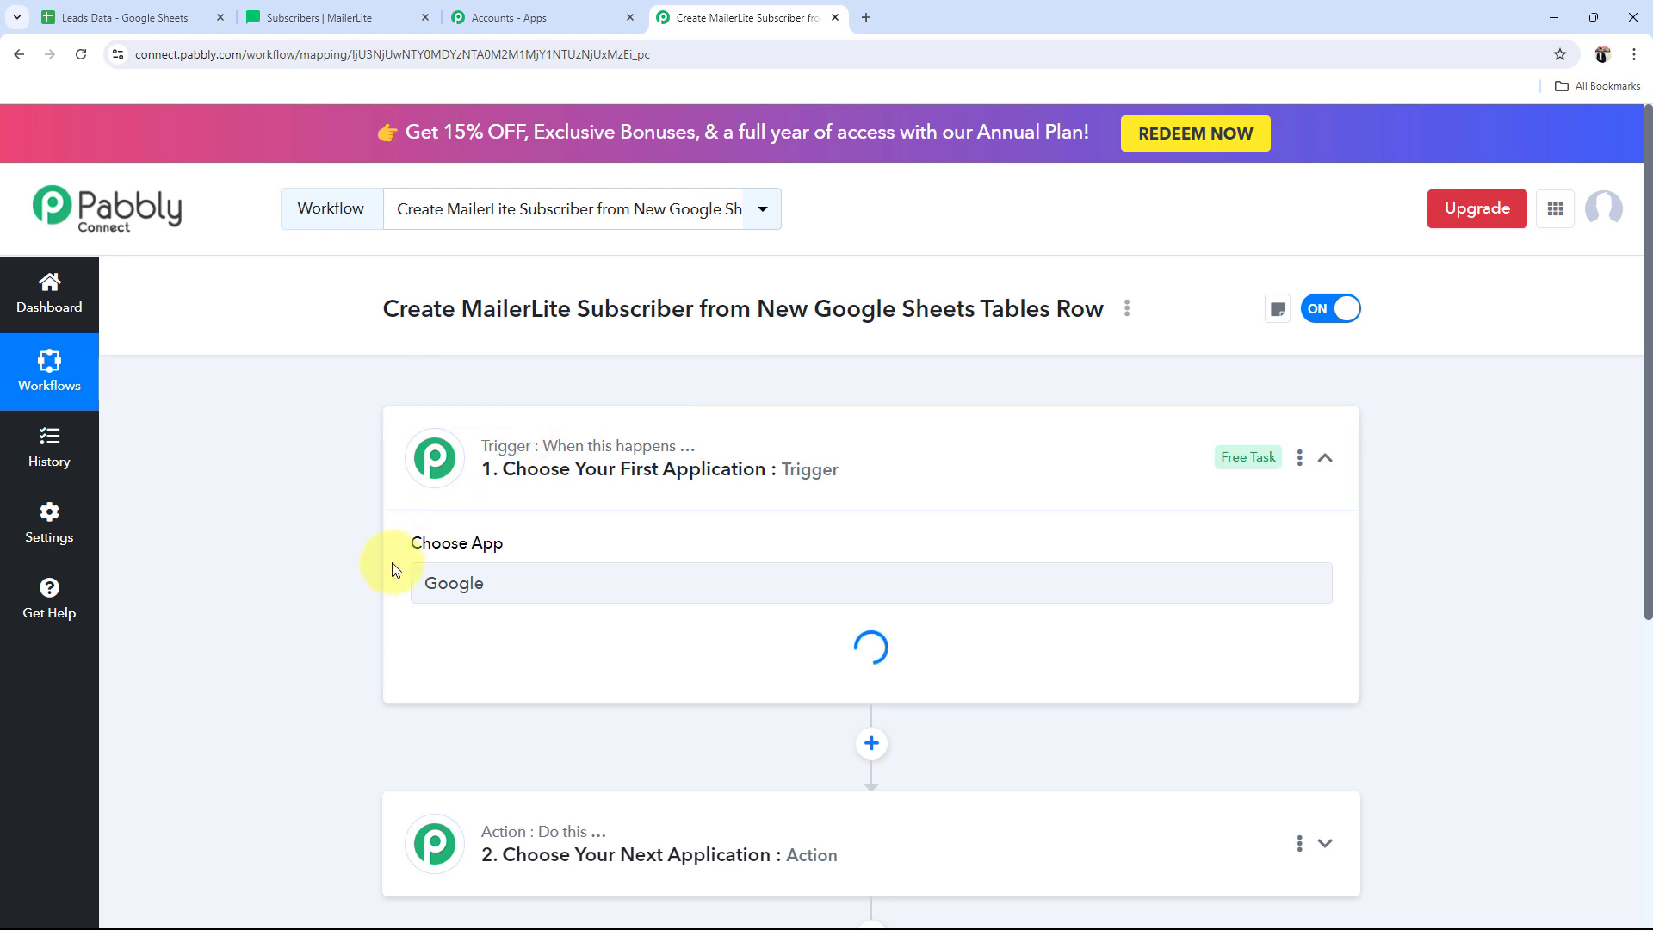
pyautogui.click(472, 689)
pyautogui.click(572, 769)
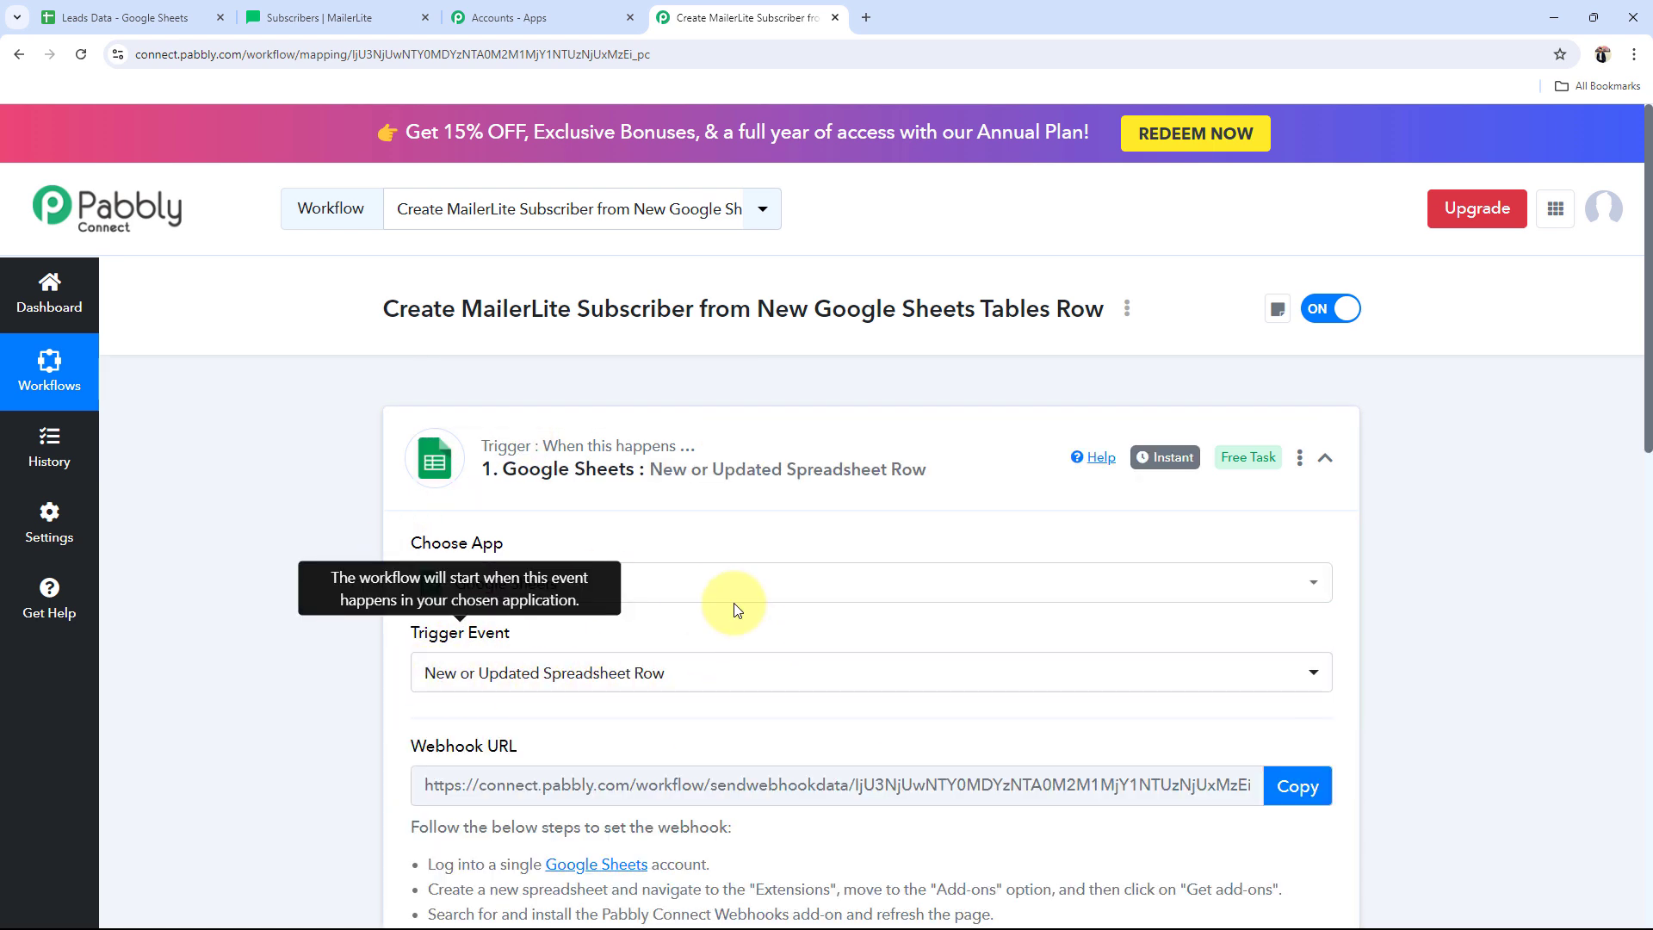
# Step: Recheck the sheet's First Name, Last Name and Email columns, then collapse the trigger step
pyautogui.click(122, 14)
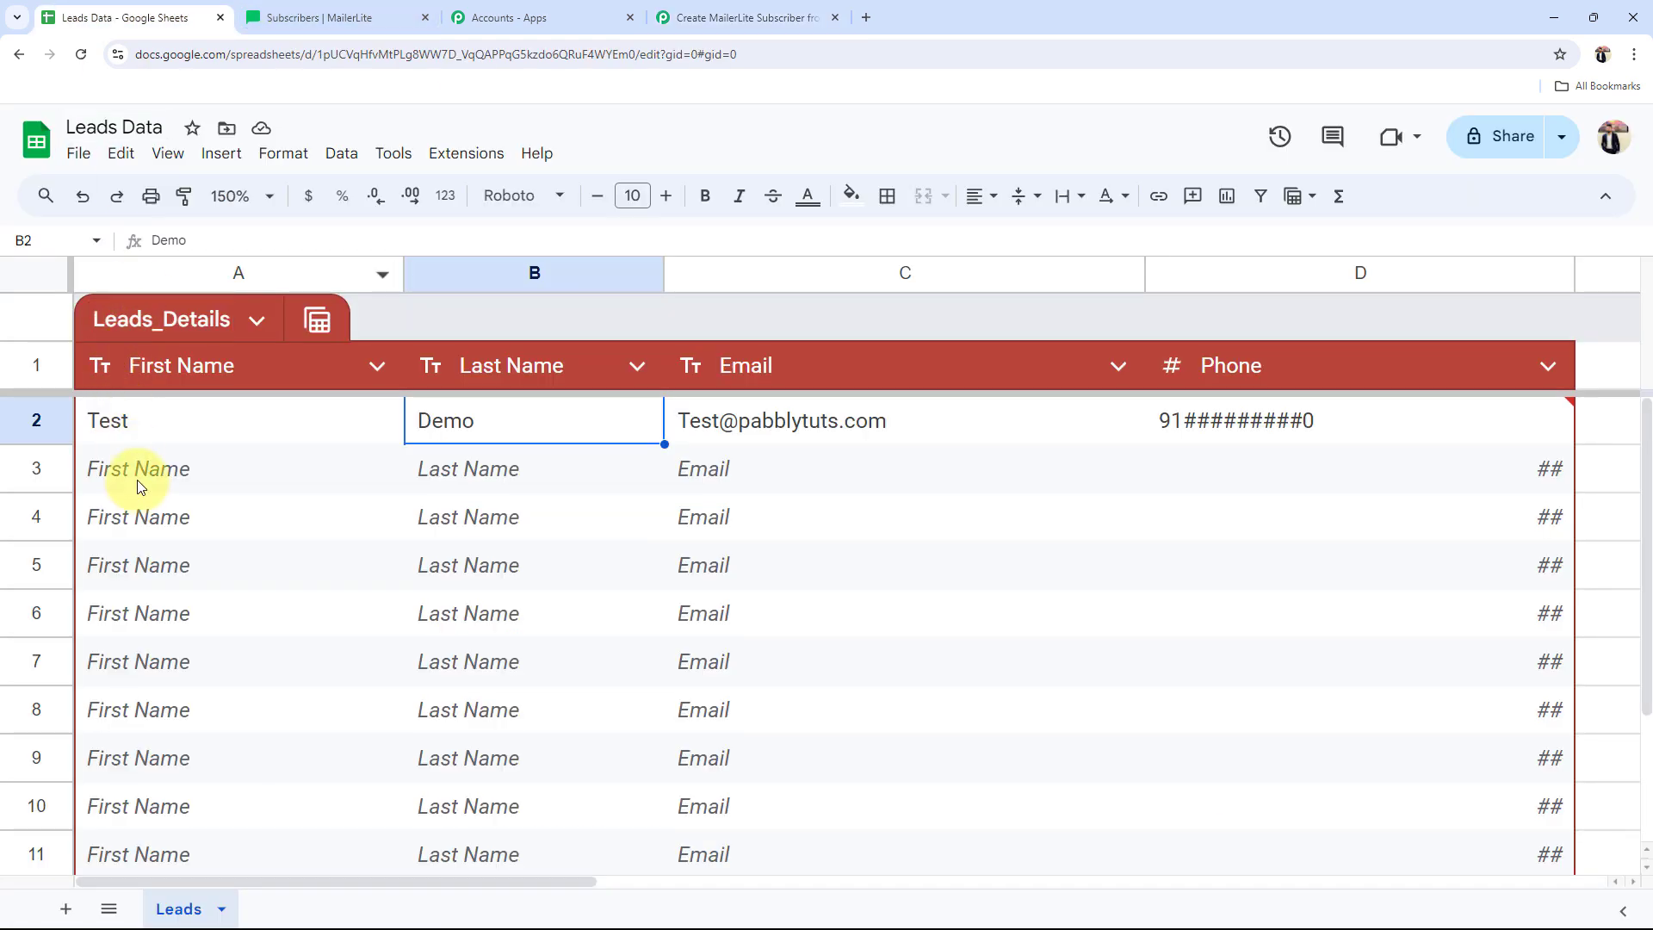
pyautogui.click(139, 482)
pyautogui.click(497, 481)
pyautogui.click(779, 500)
pyautogui.click(746, 17)
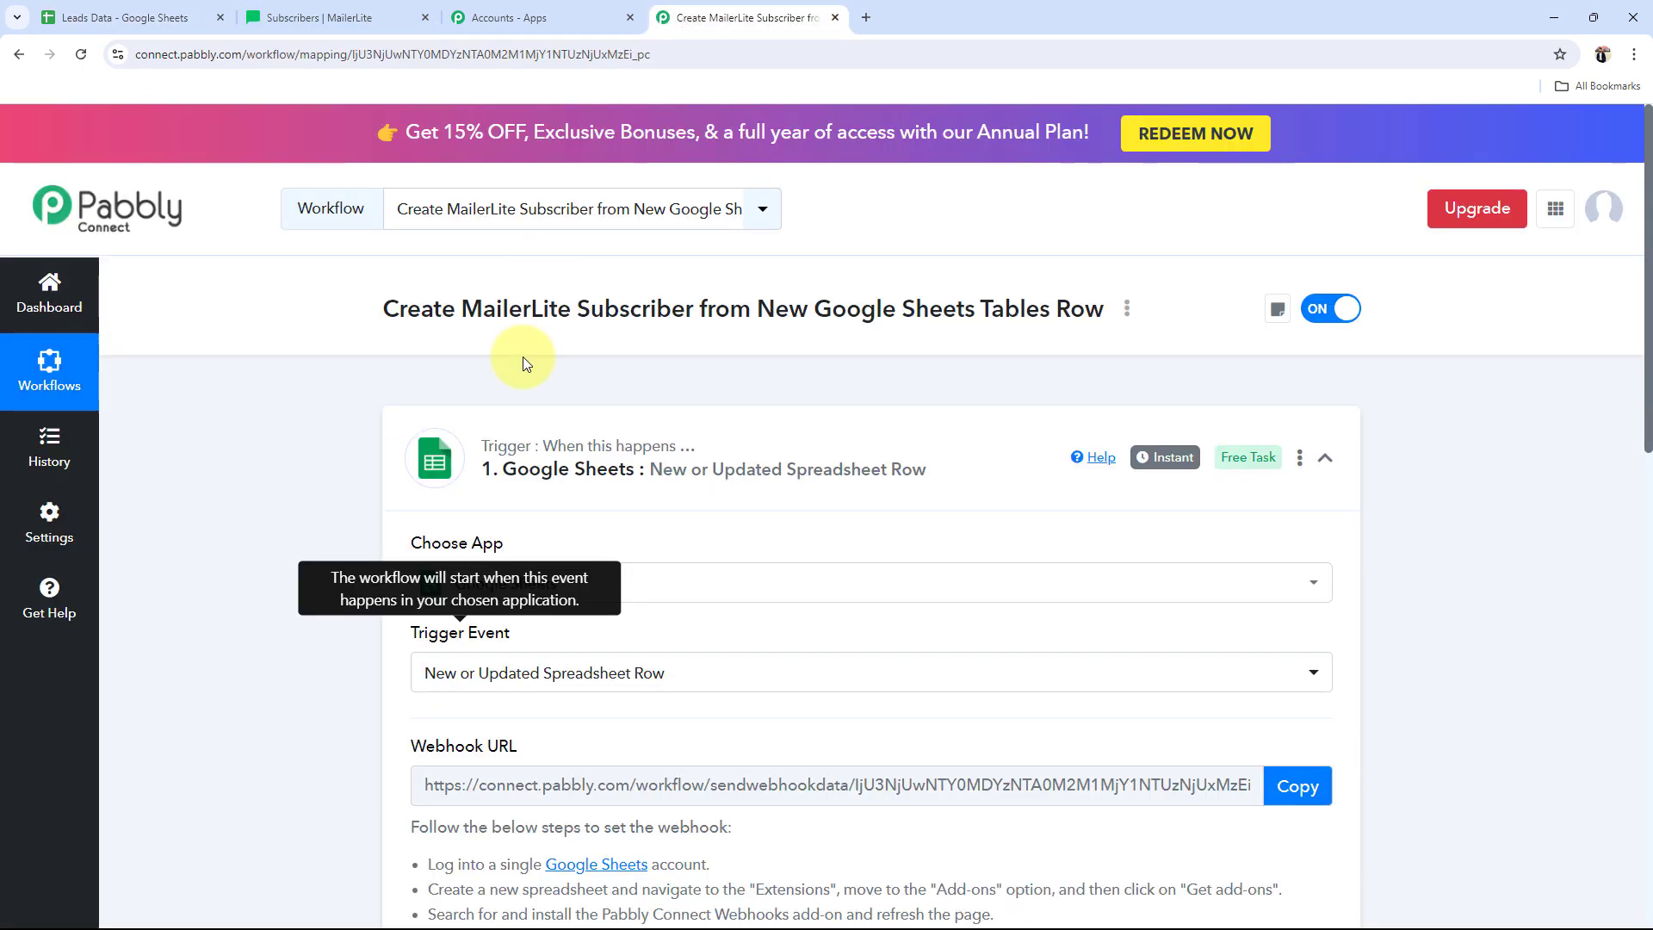
pyautogui.click(571, 422)
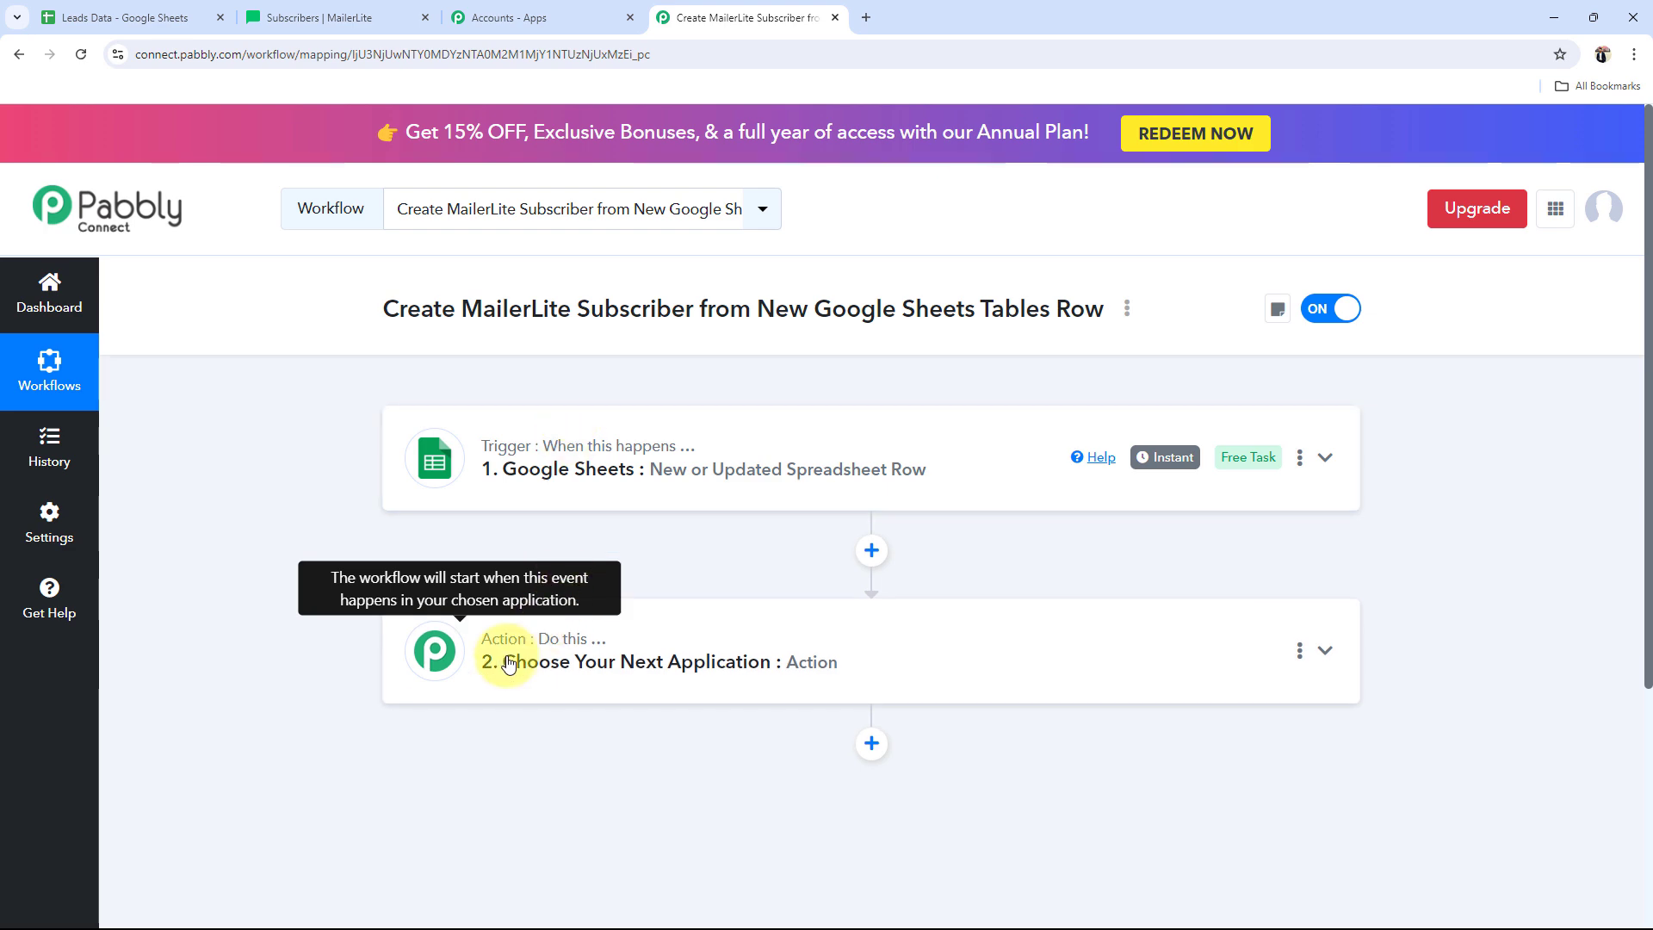
# Step: Search 'Mail' and pick MailerLite Classic with the Add or Update Subscriber in the Group event
pyautogui.click(435, 663)
pyautogui.scroll(-3, 405, 637)
pyautogui.click(449, 484)
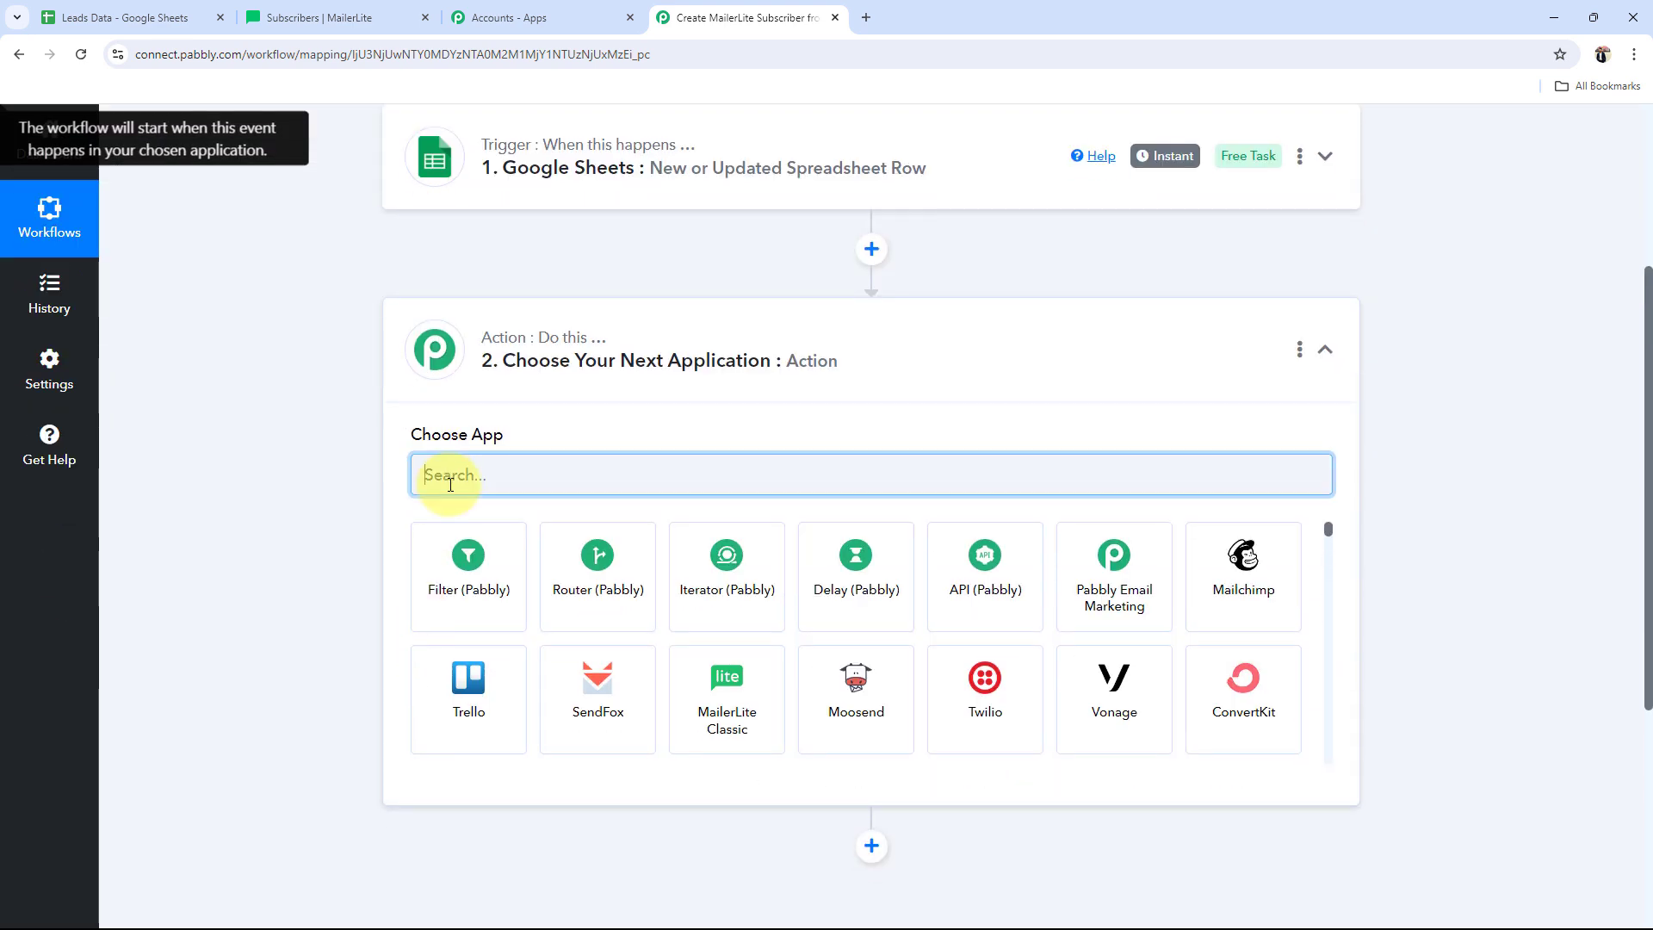
pyautogui.write('mail')
pyautogui.press('BackSpace')
pyautogui.press('BackSpace')
pyautogui.press('BackSpace')
pyautogui.press('BackSpace')
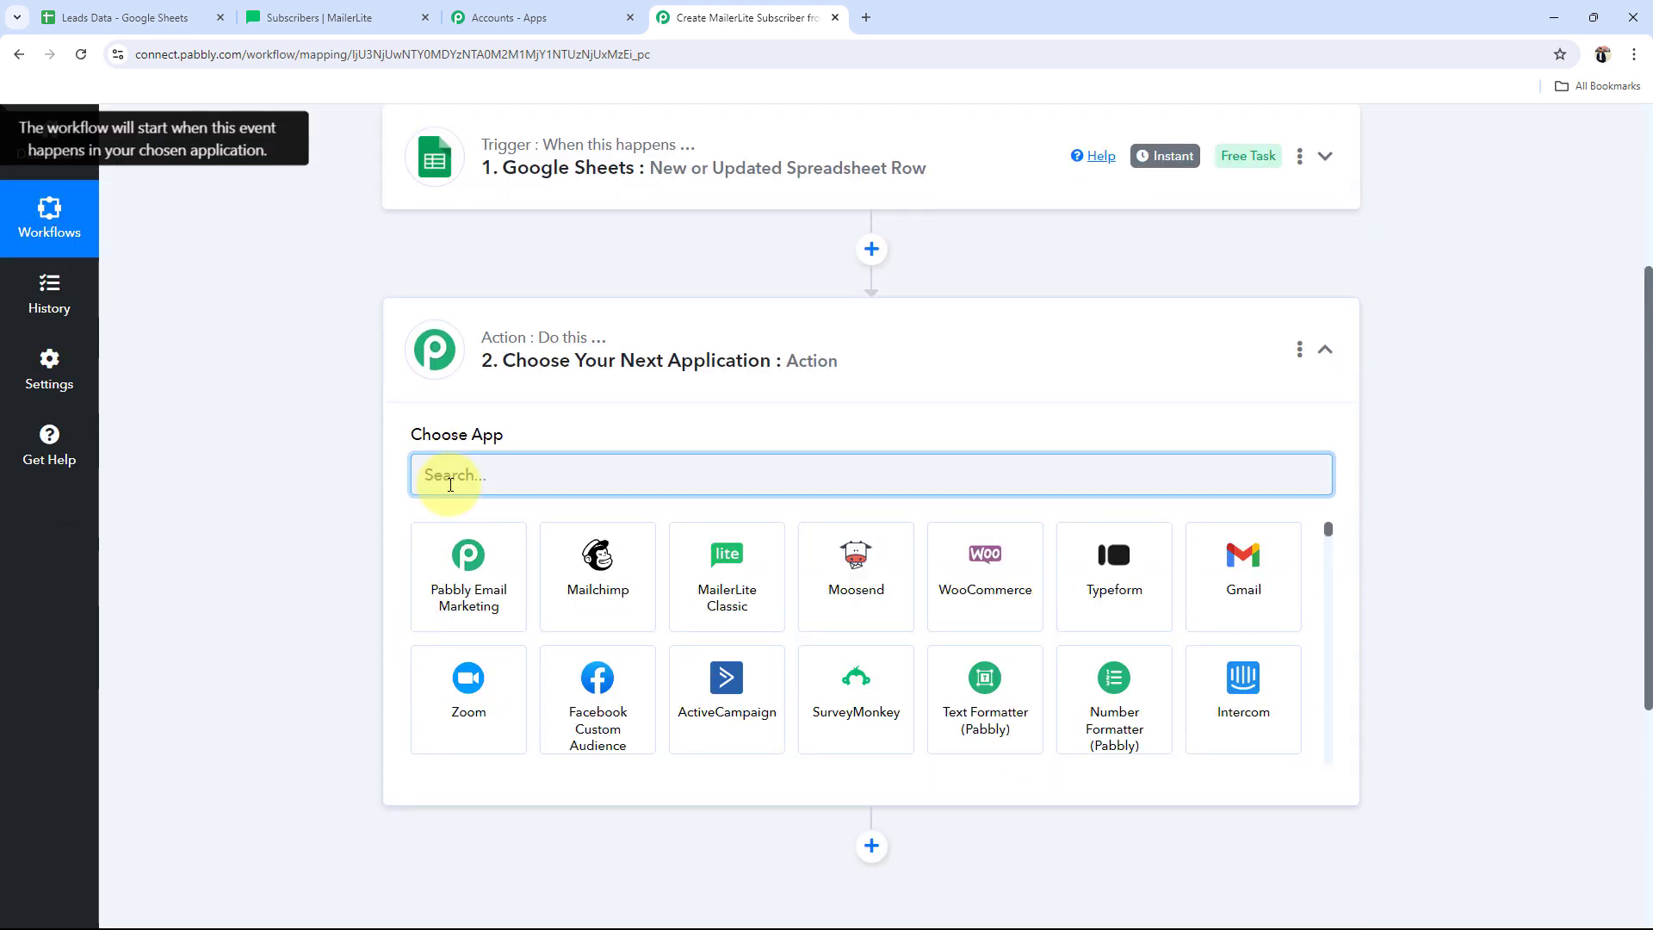
pyautogui.write('Mail')
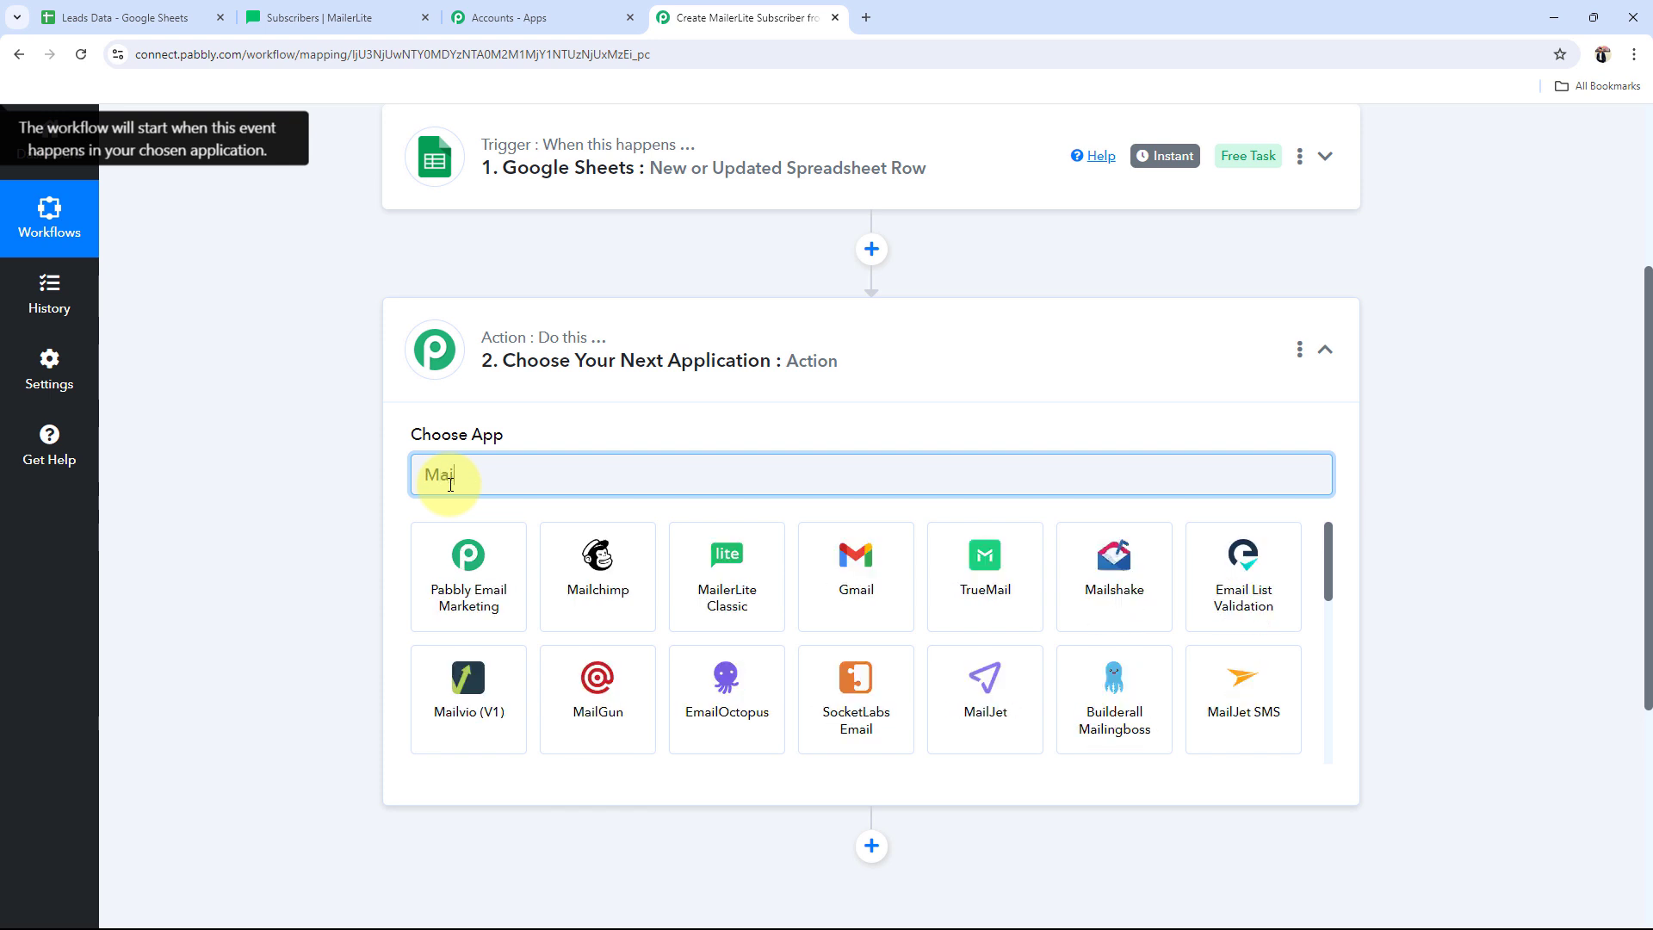
pyautogui.click(715, 589)
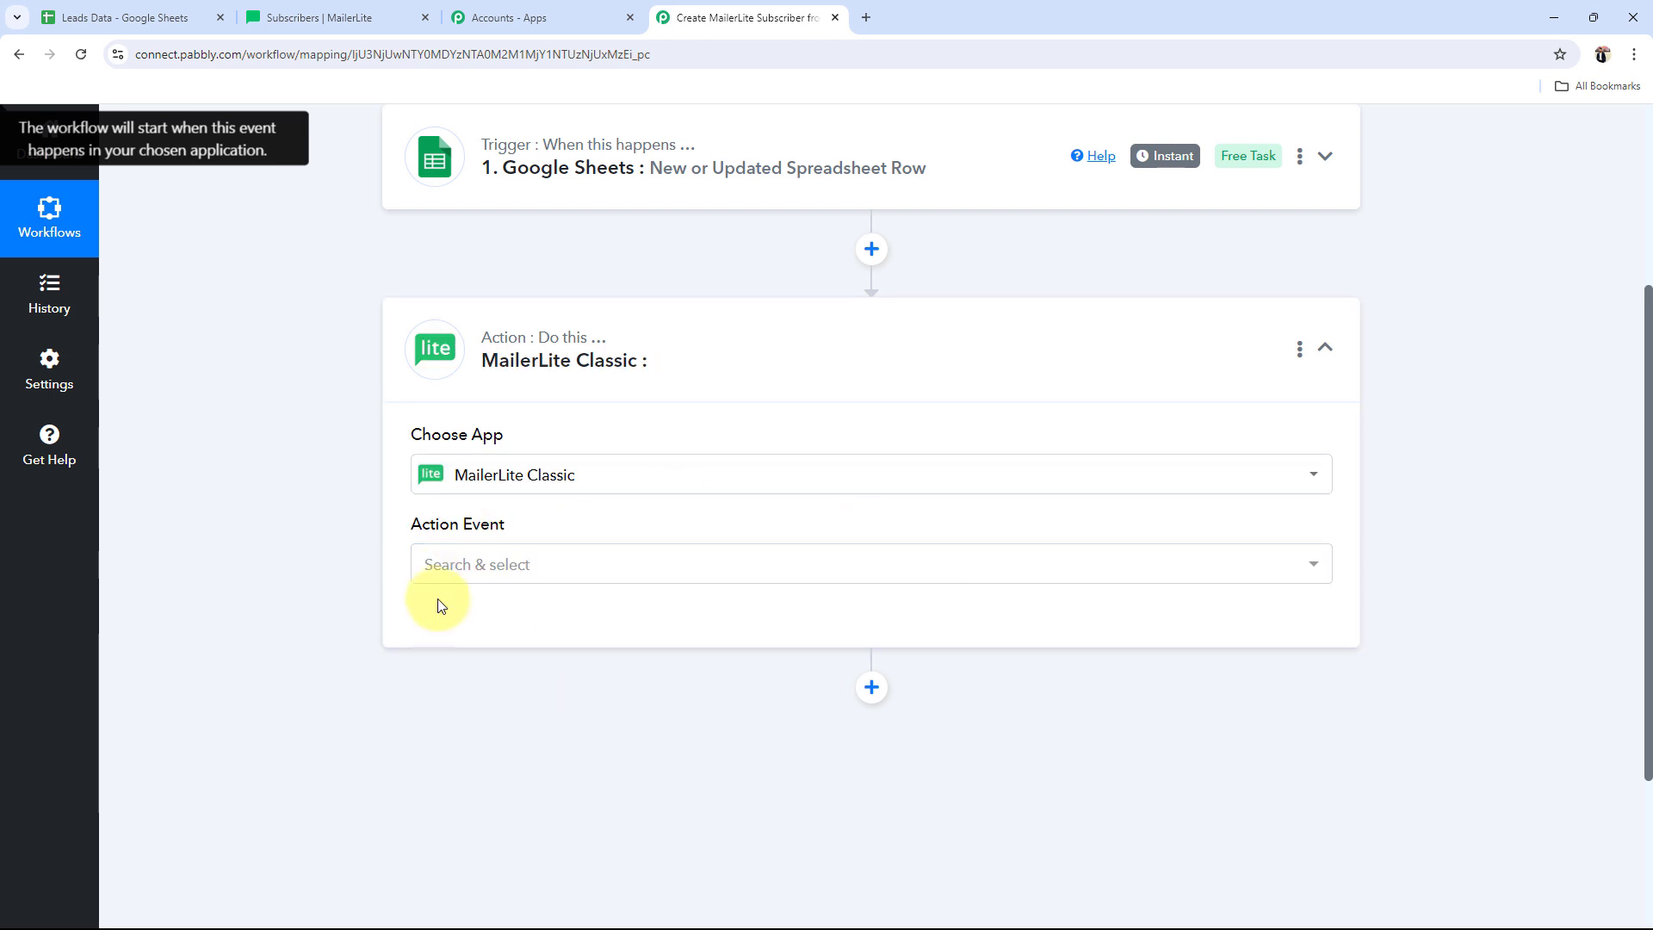
pyautogui.click(437, 570)
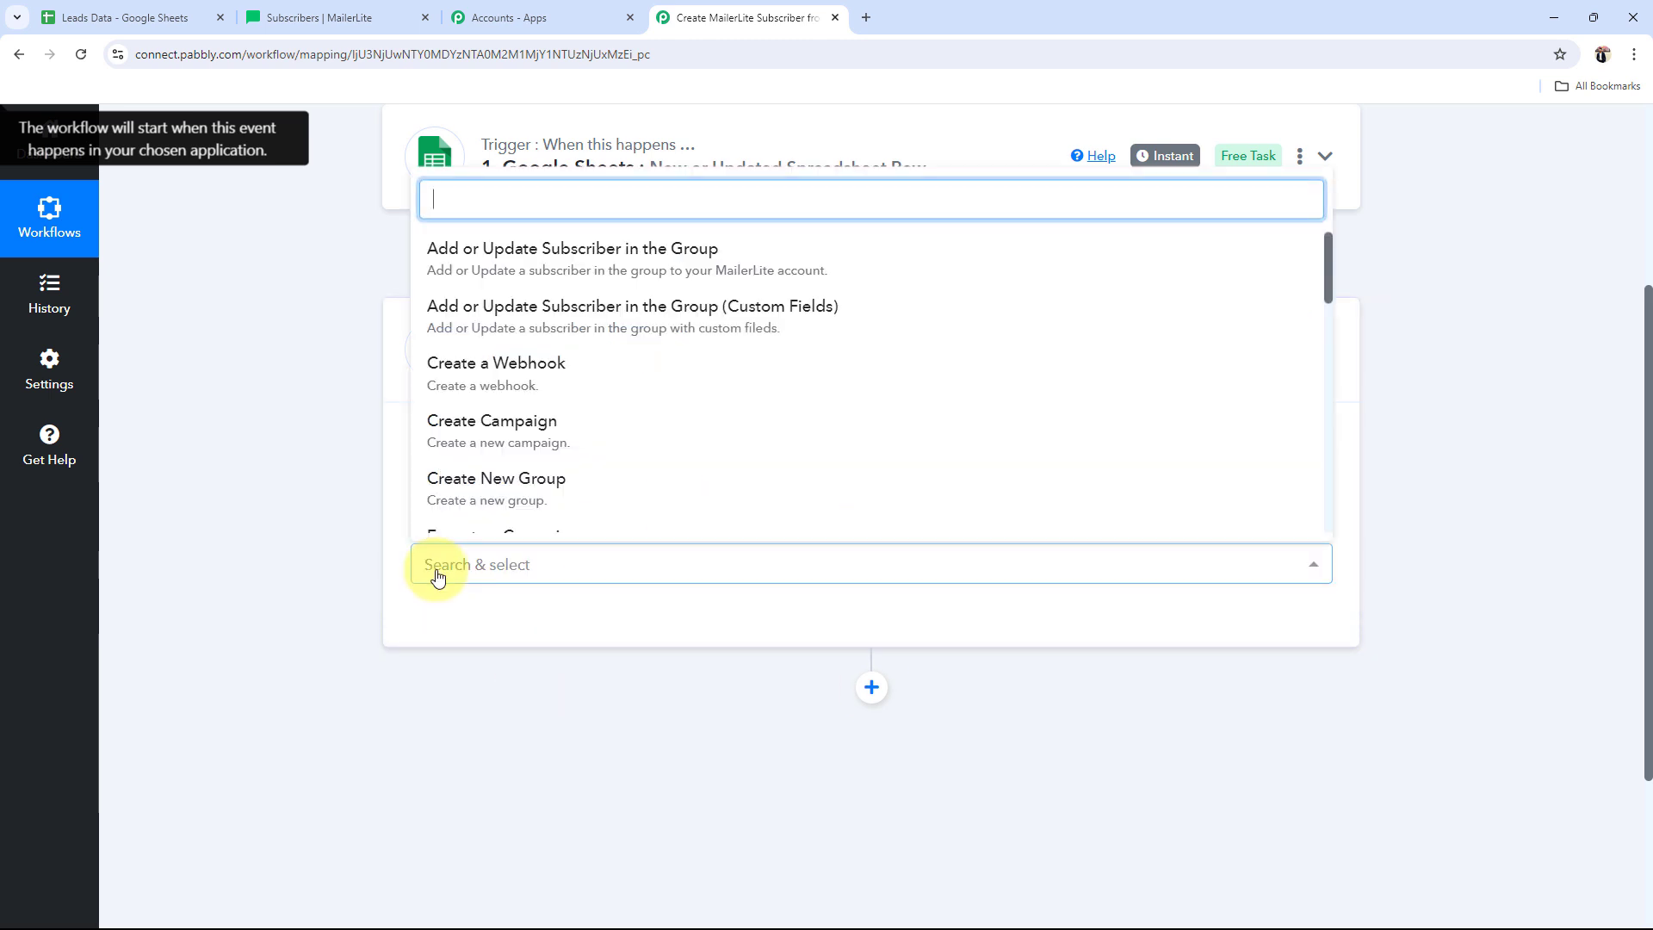
pyautogui.click(498, 272)
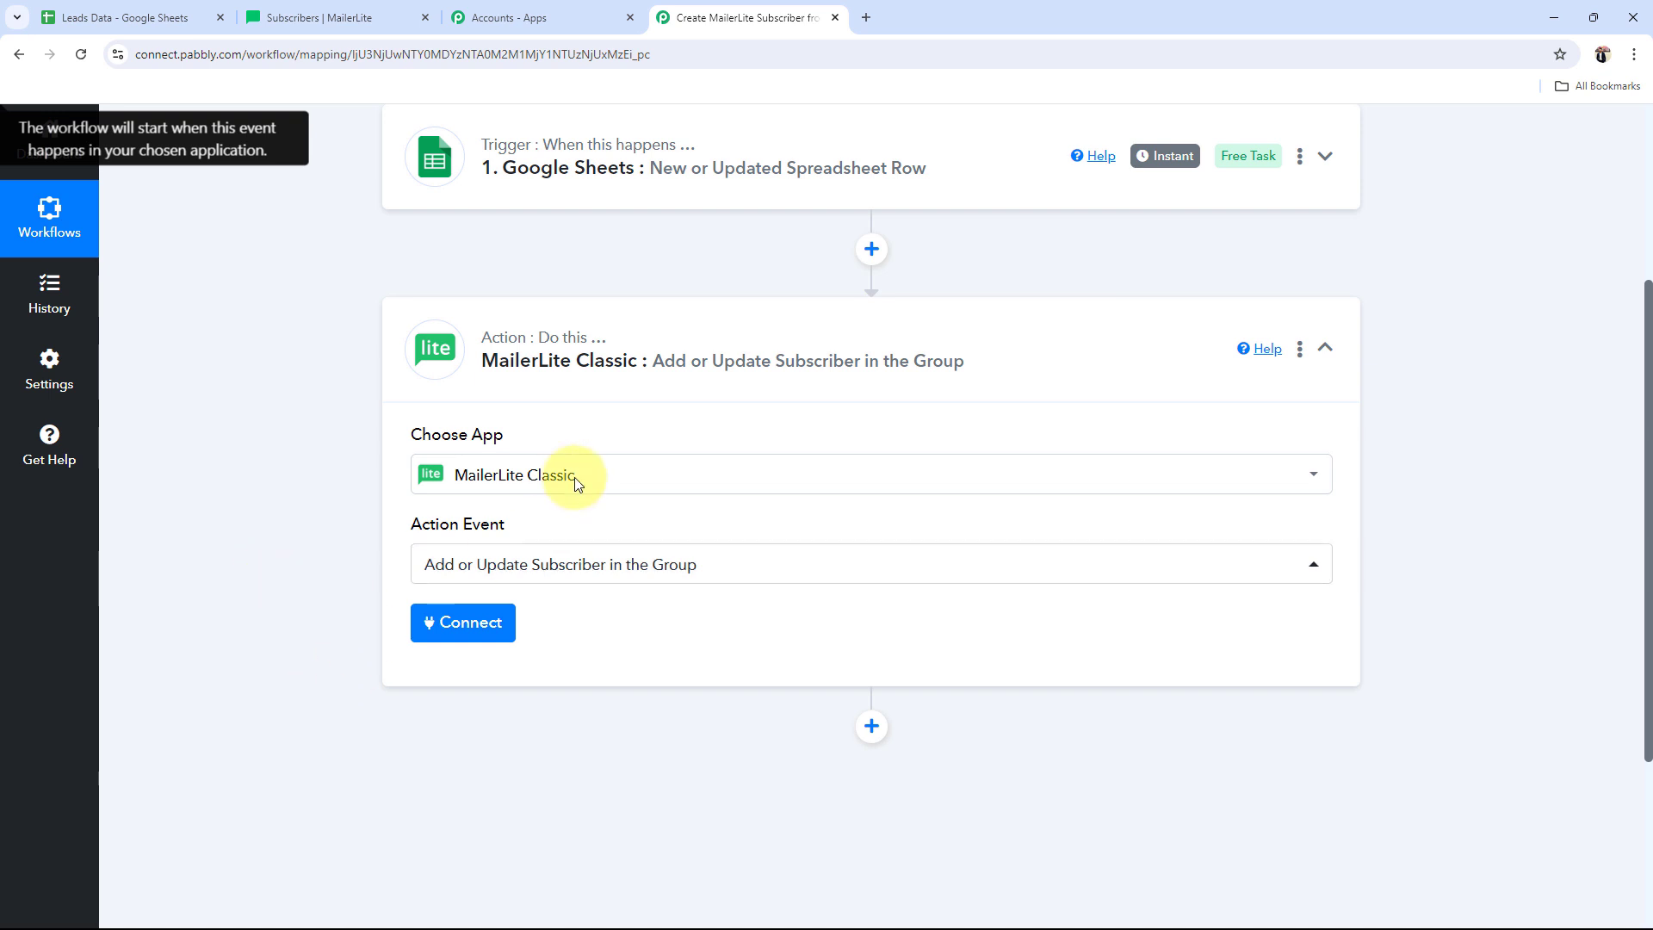
pyautogui.click(686, 360)
pyautogui.scroll(4, 434, 513)
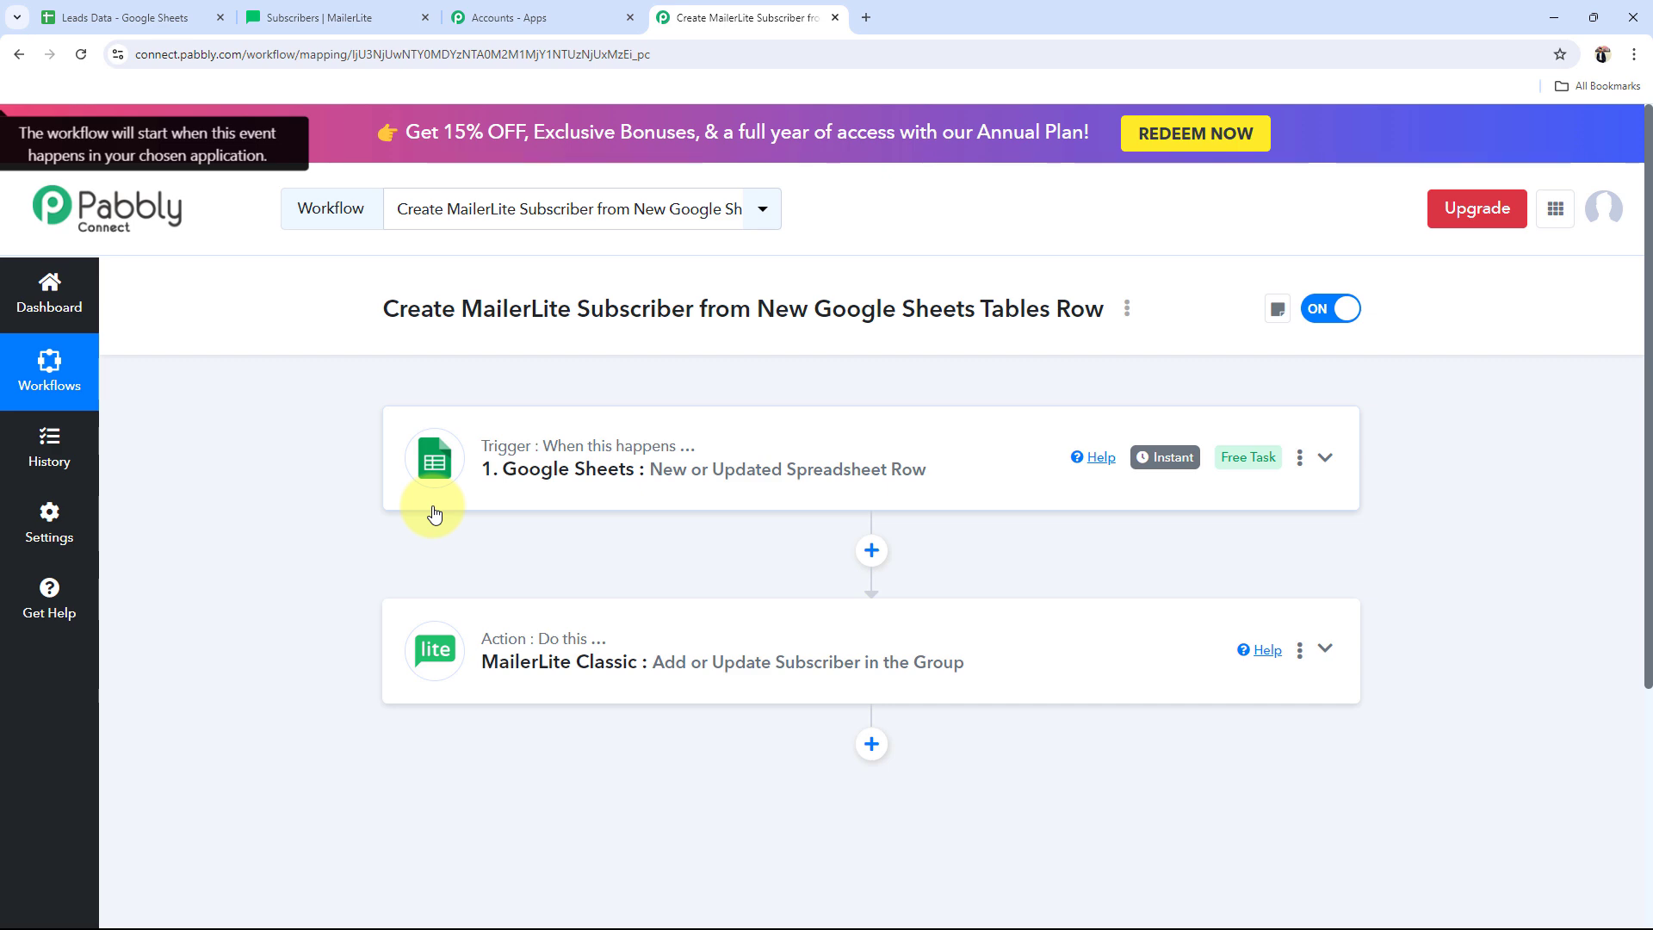
# Step: Expand the Google Sheets trigger to reveal its webhook URL, comparing against cell A3 of the sheet
pyautogui.click(603, 469)
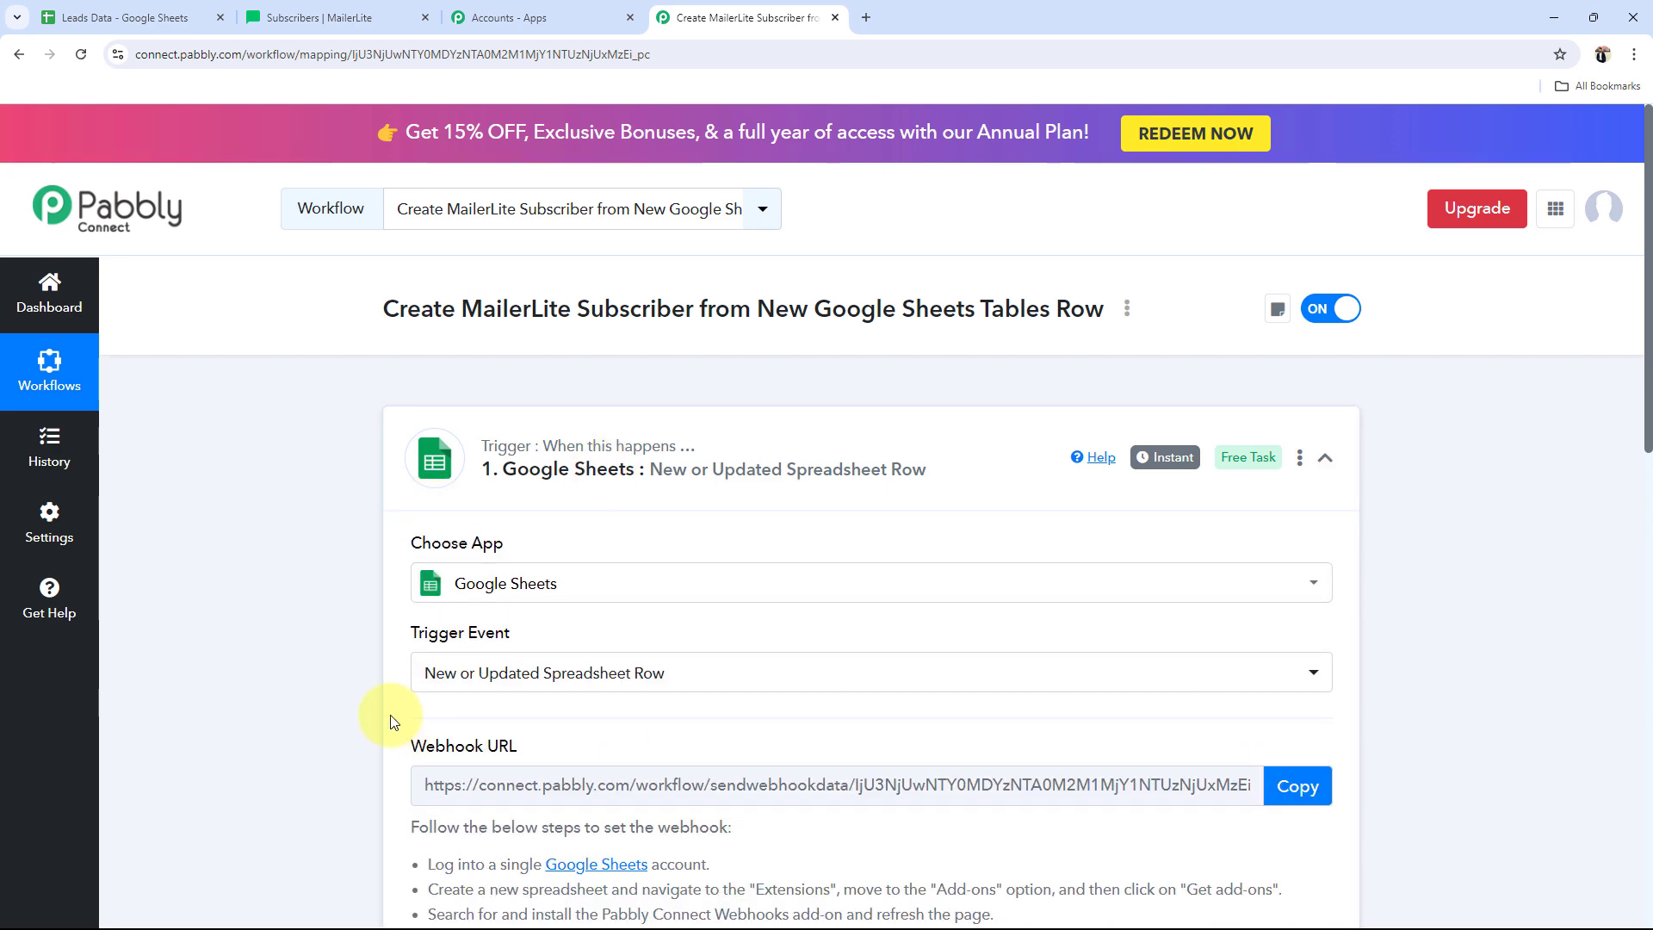
pyautogui.scroll(-3, 697, 560)
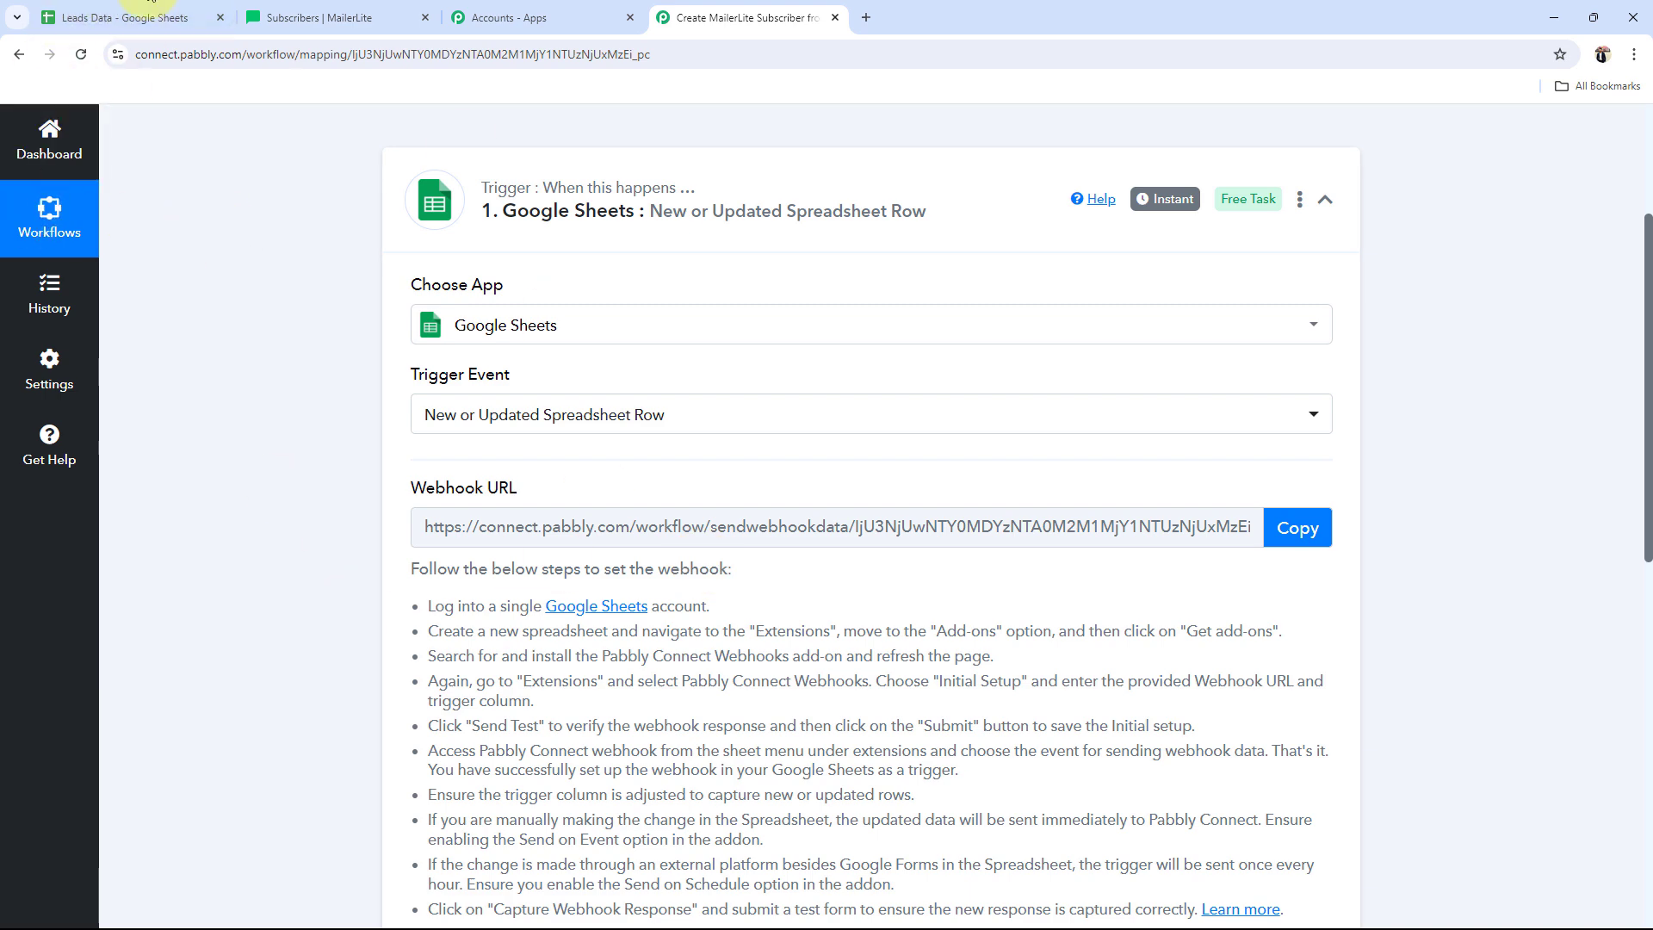
pyautogui.click(103, 17)
pyautogui.click(224, 482)
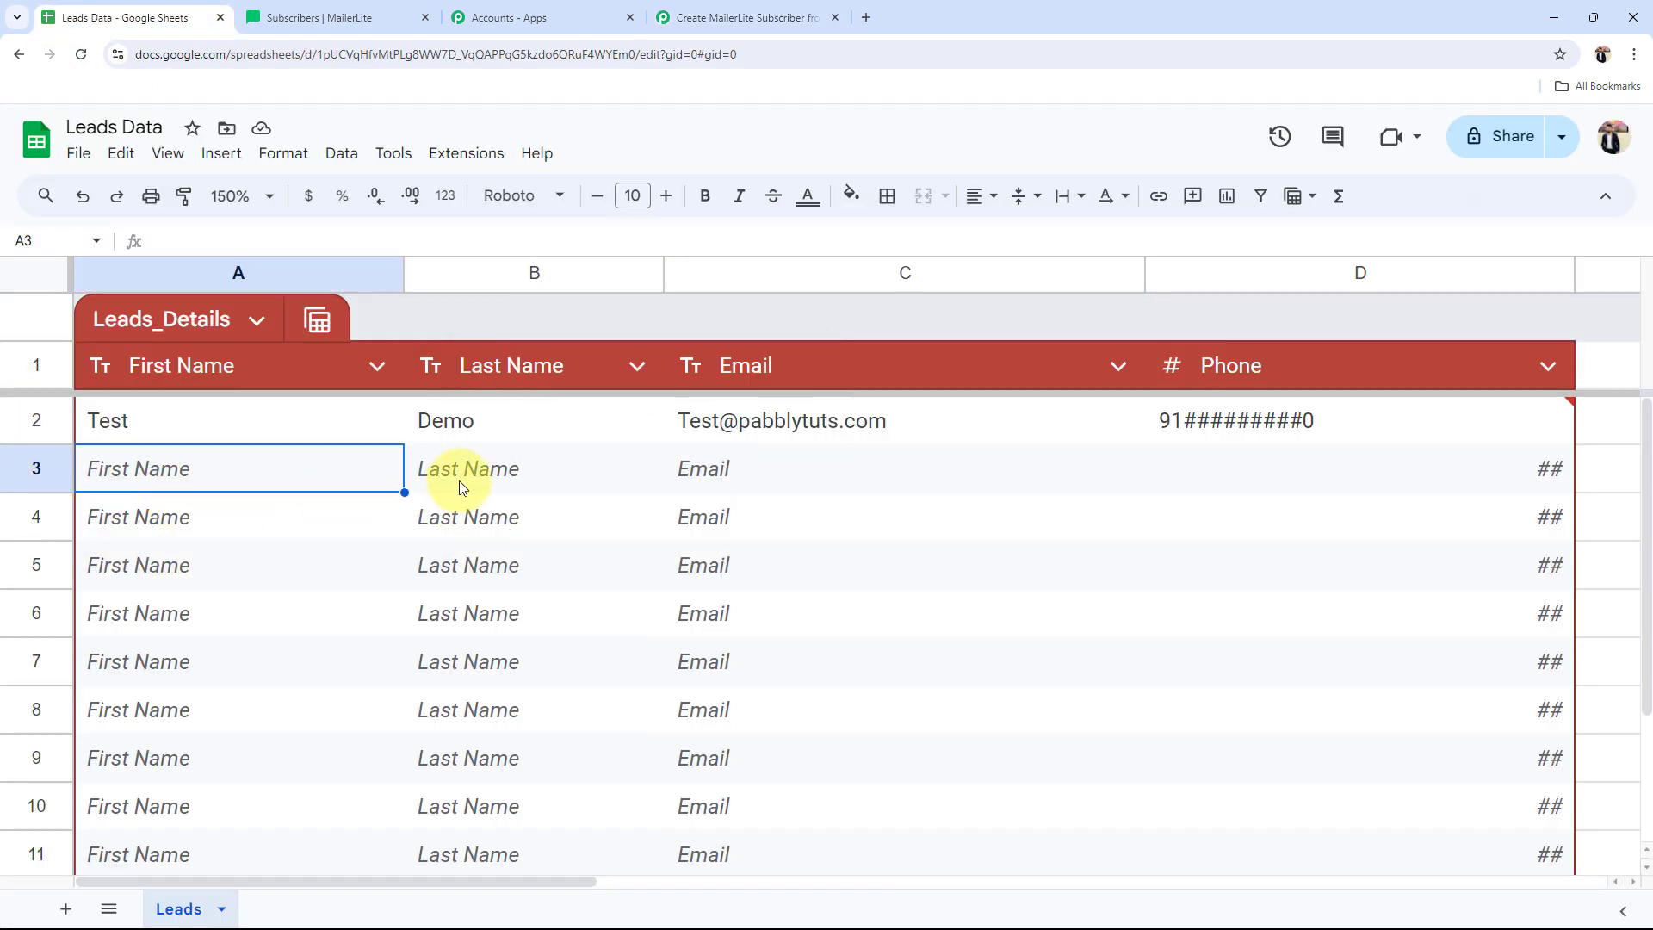
pyautogui.click(736, 17)
pyautogui.scroll(-5, 442, 597)
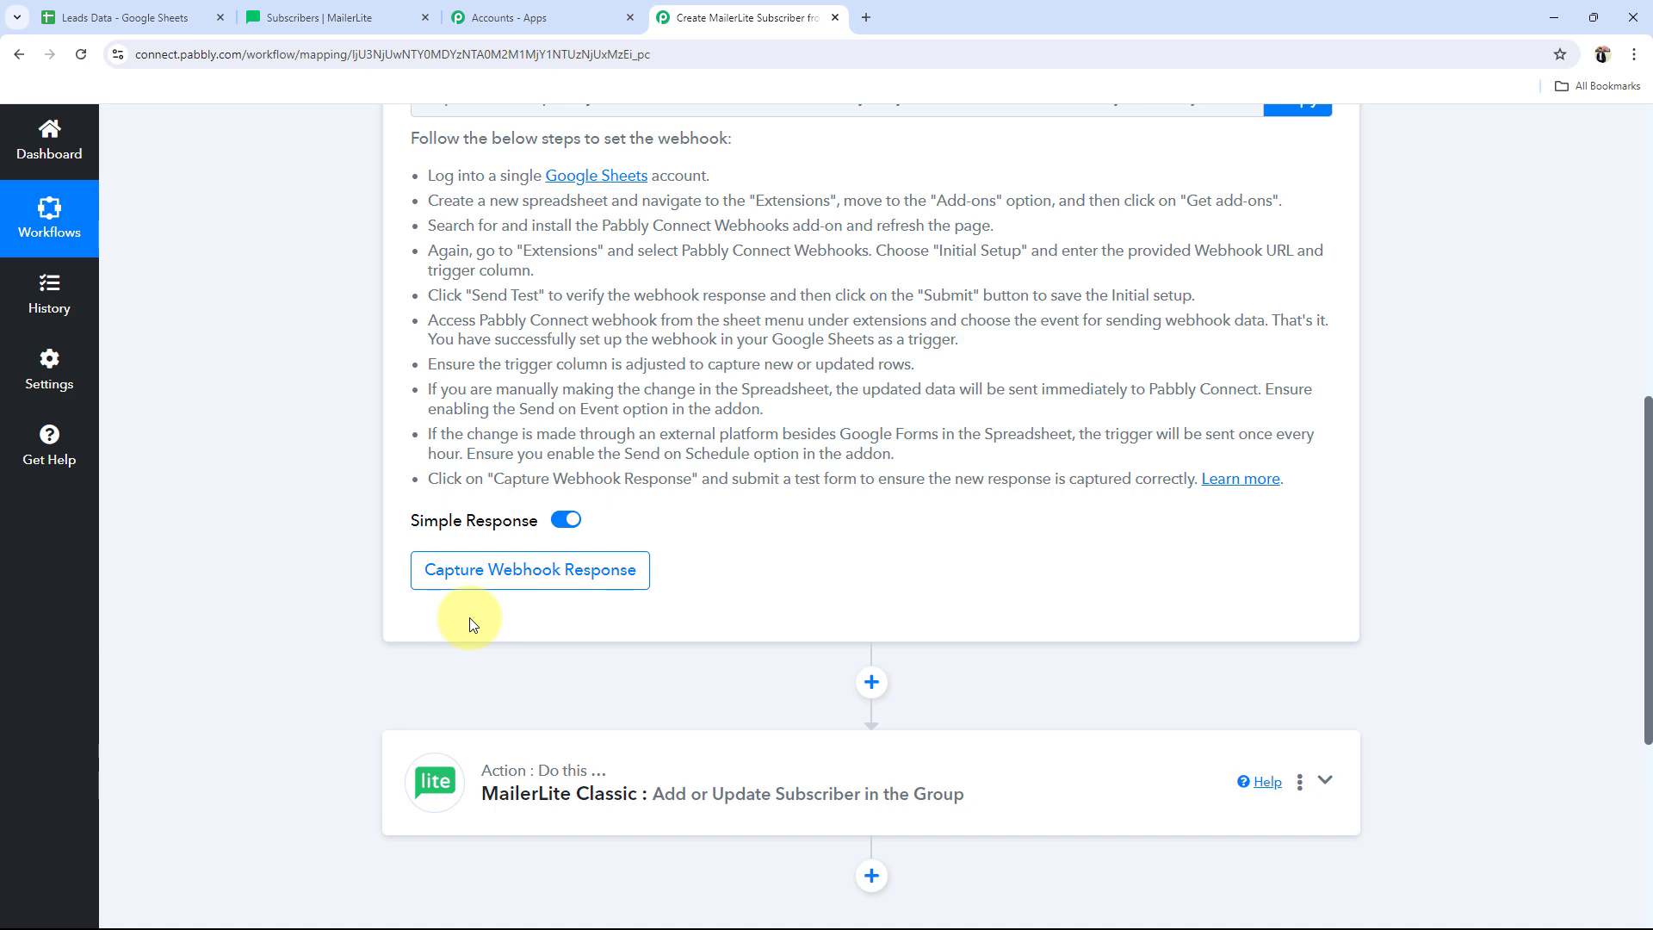
pyautogui.scroll(10, 473, 624)
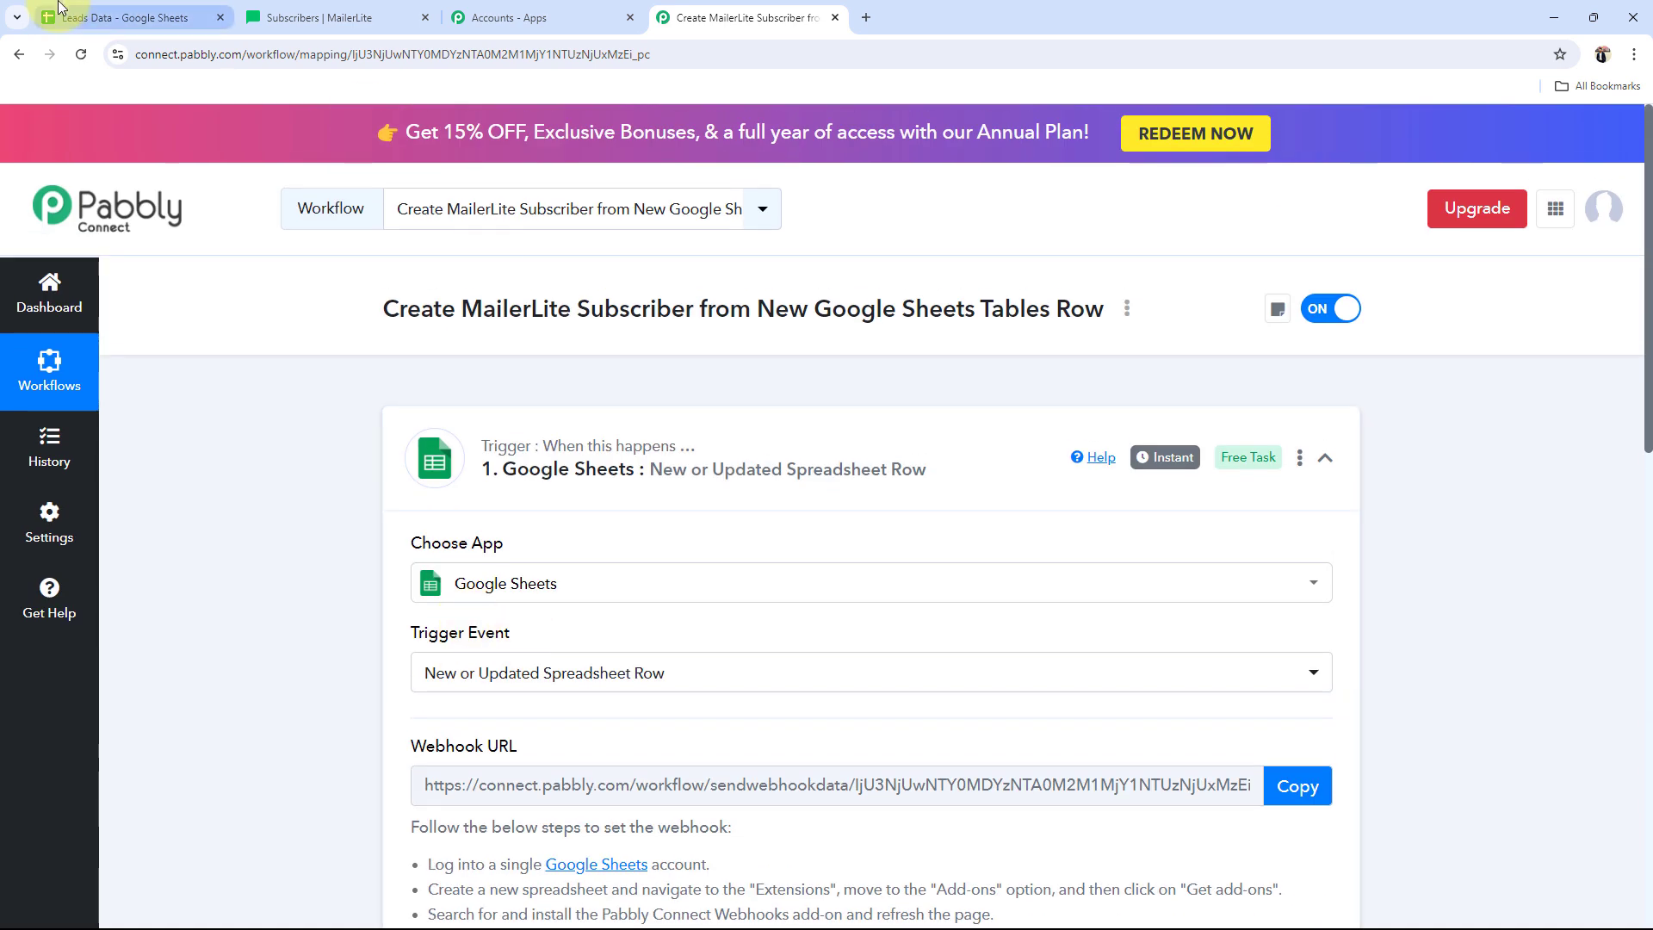
pyautogui.click(121, 17)
pyautogui.click(758, 17)
pyautogui.scroll(-4, 236, 559)
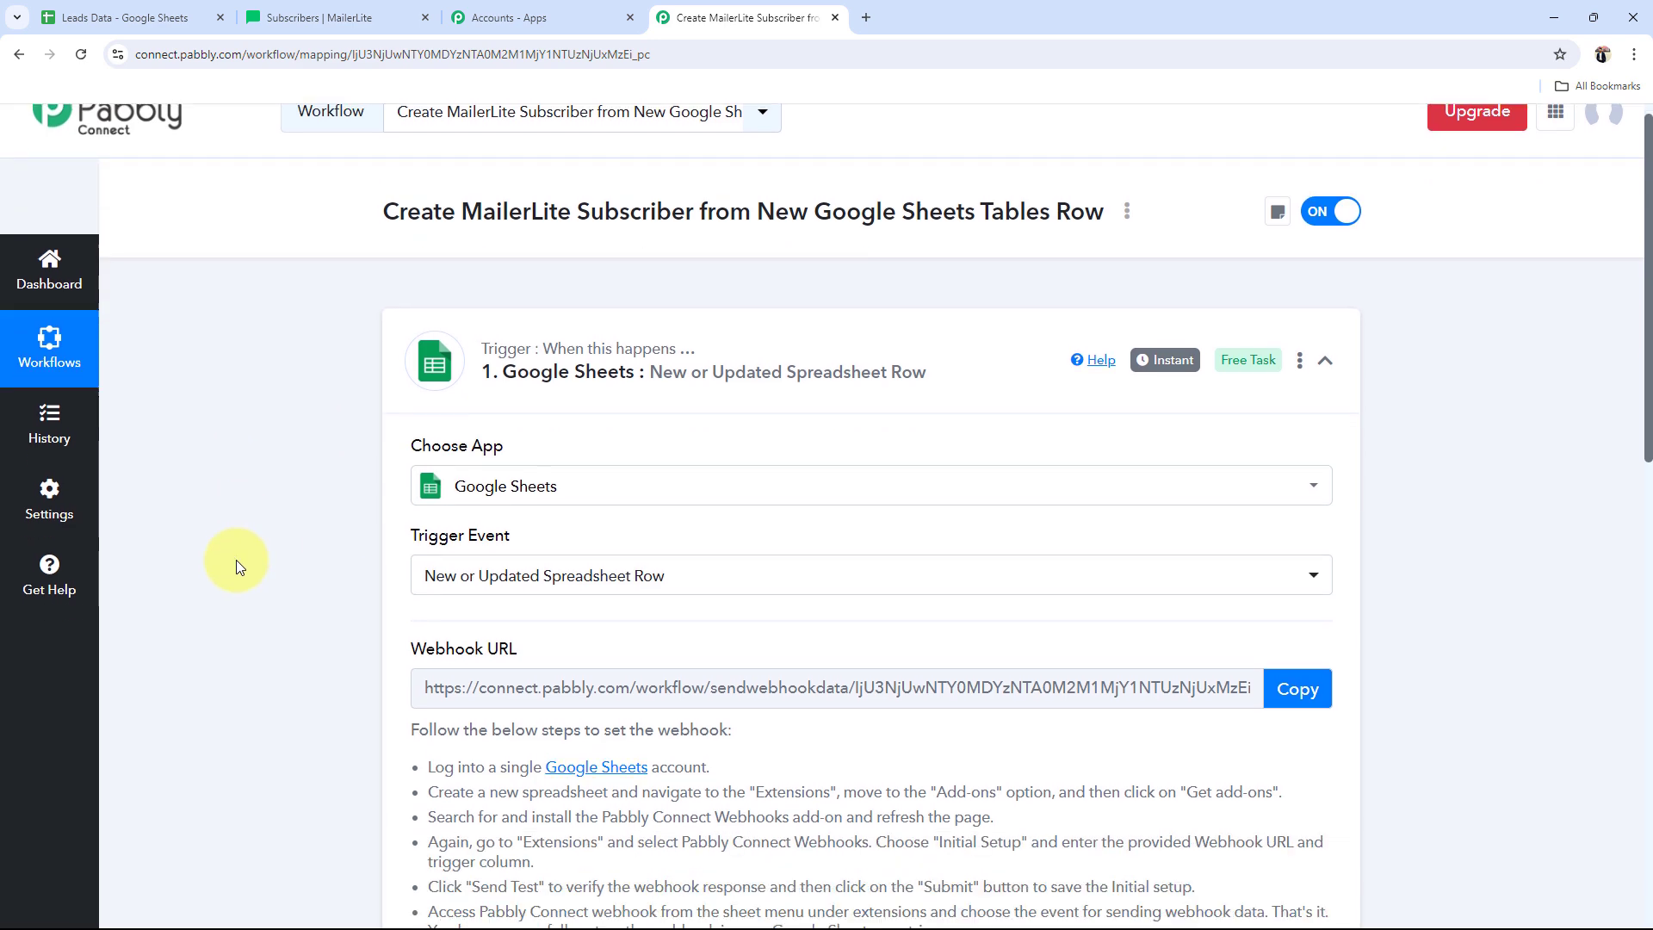
# Step: Copy the trigger's webhook URL and go back to the Leads Data spreadsheet
pyautogui.moveTo(397, 485); pyautogui.dragTo(617, 491)
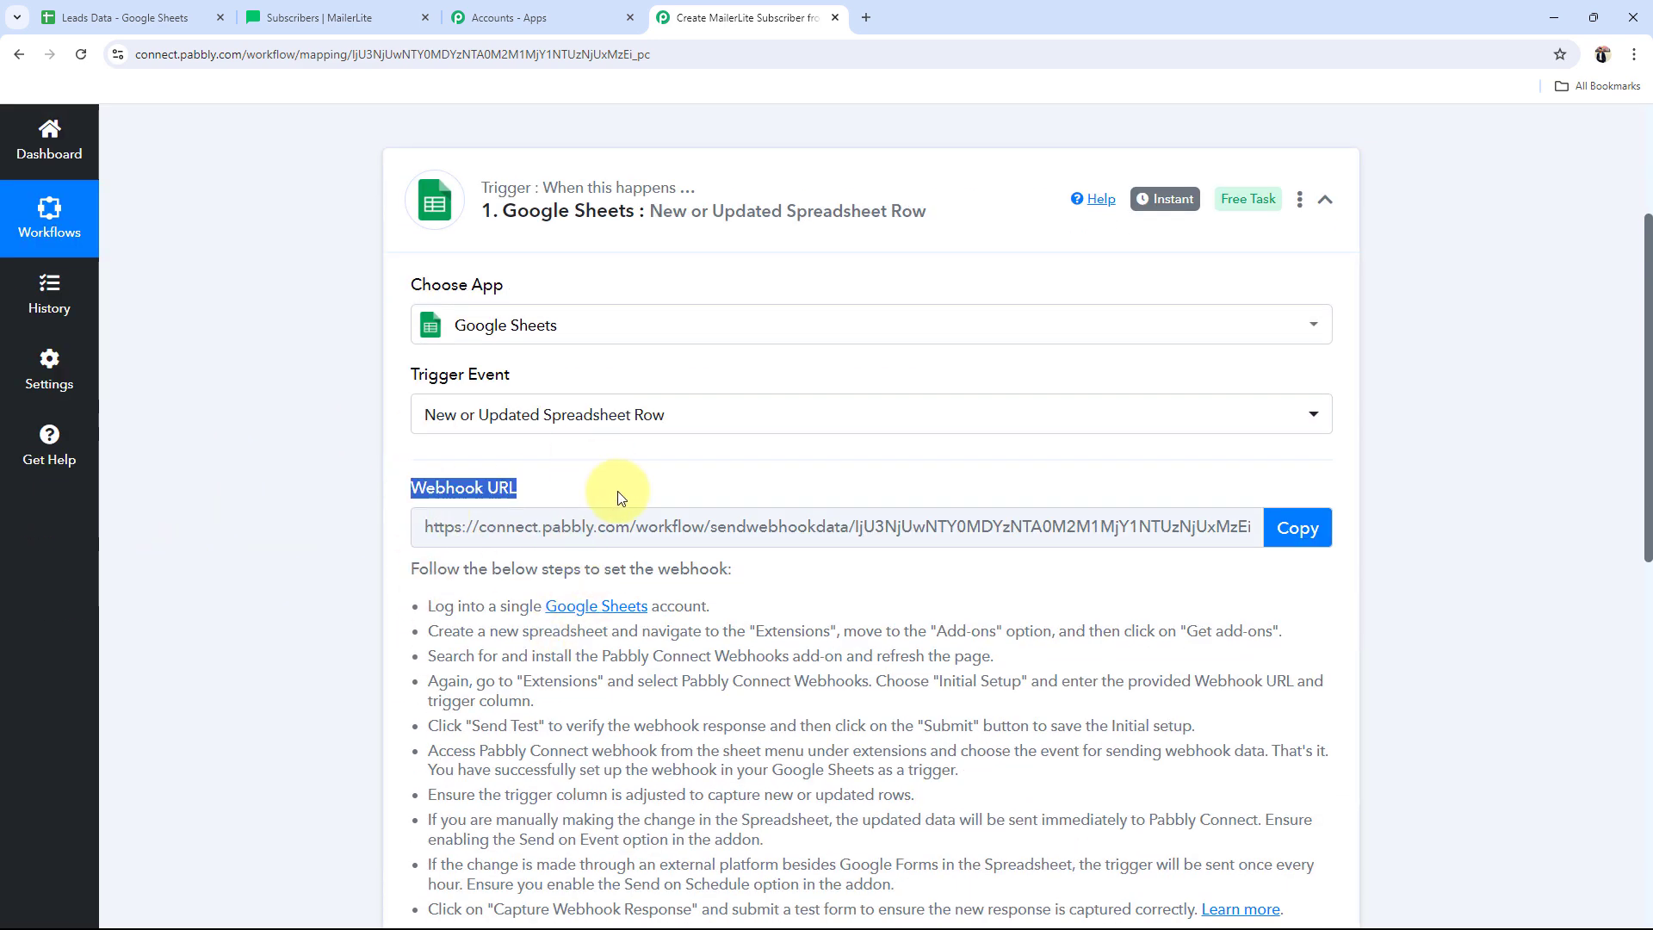
pyautogui.click(308, 560)
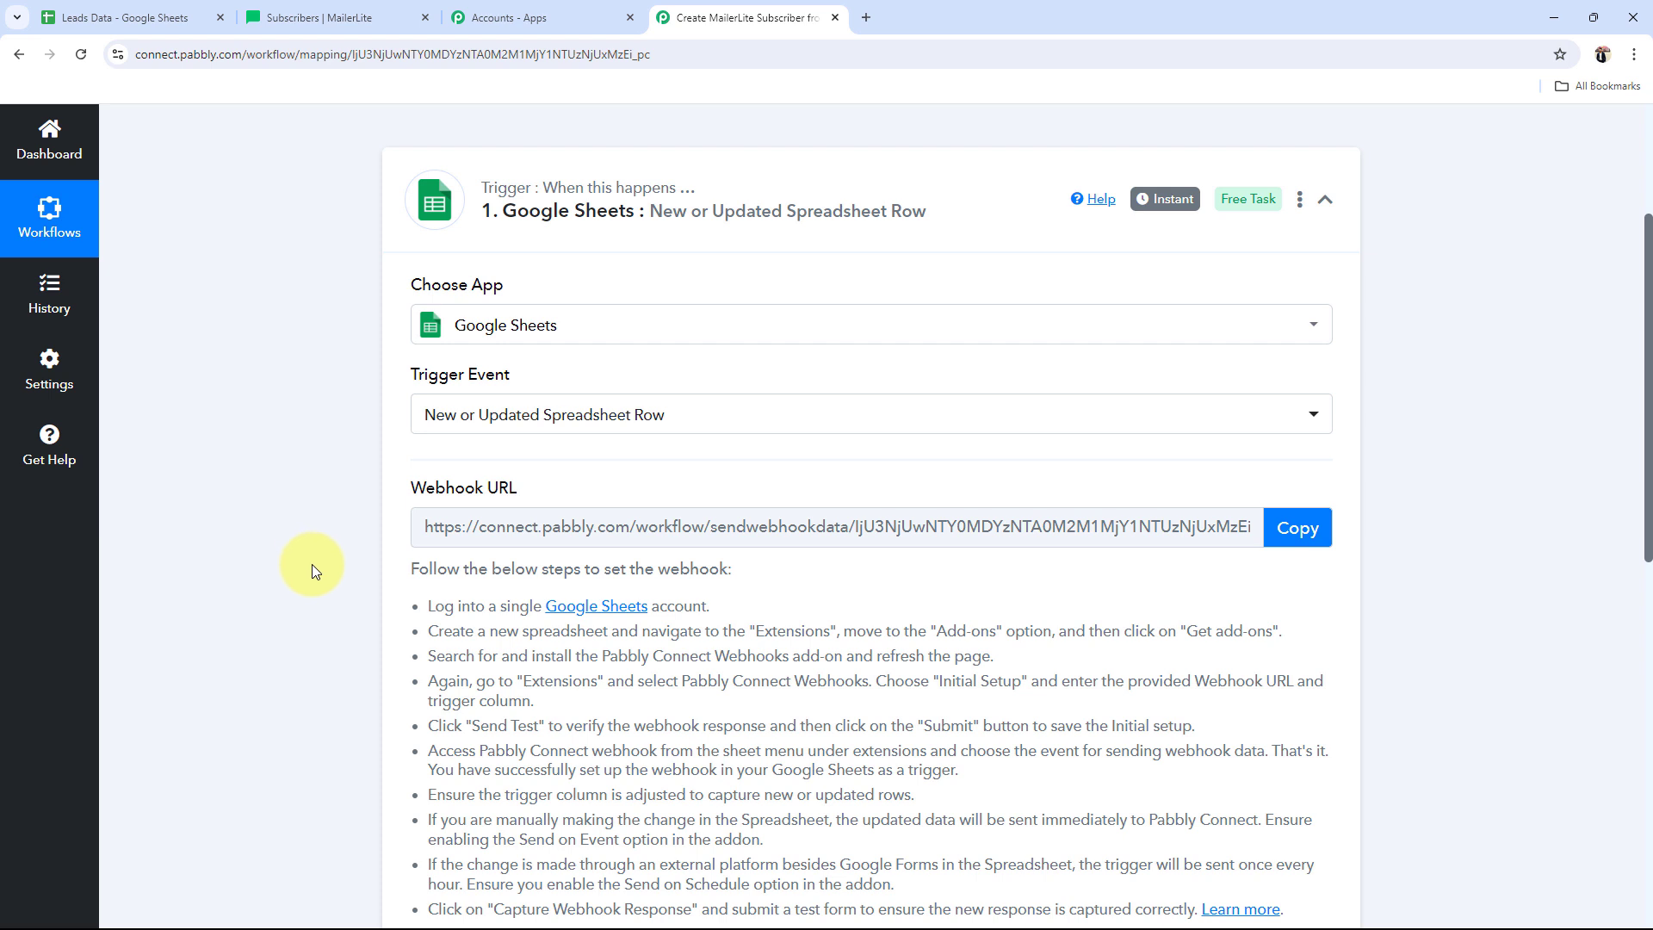
pyautogui.scroll(-1, 317, 567)
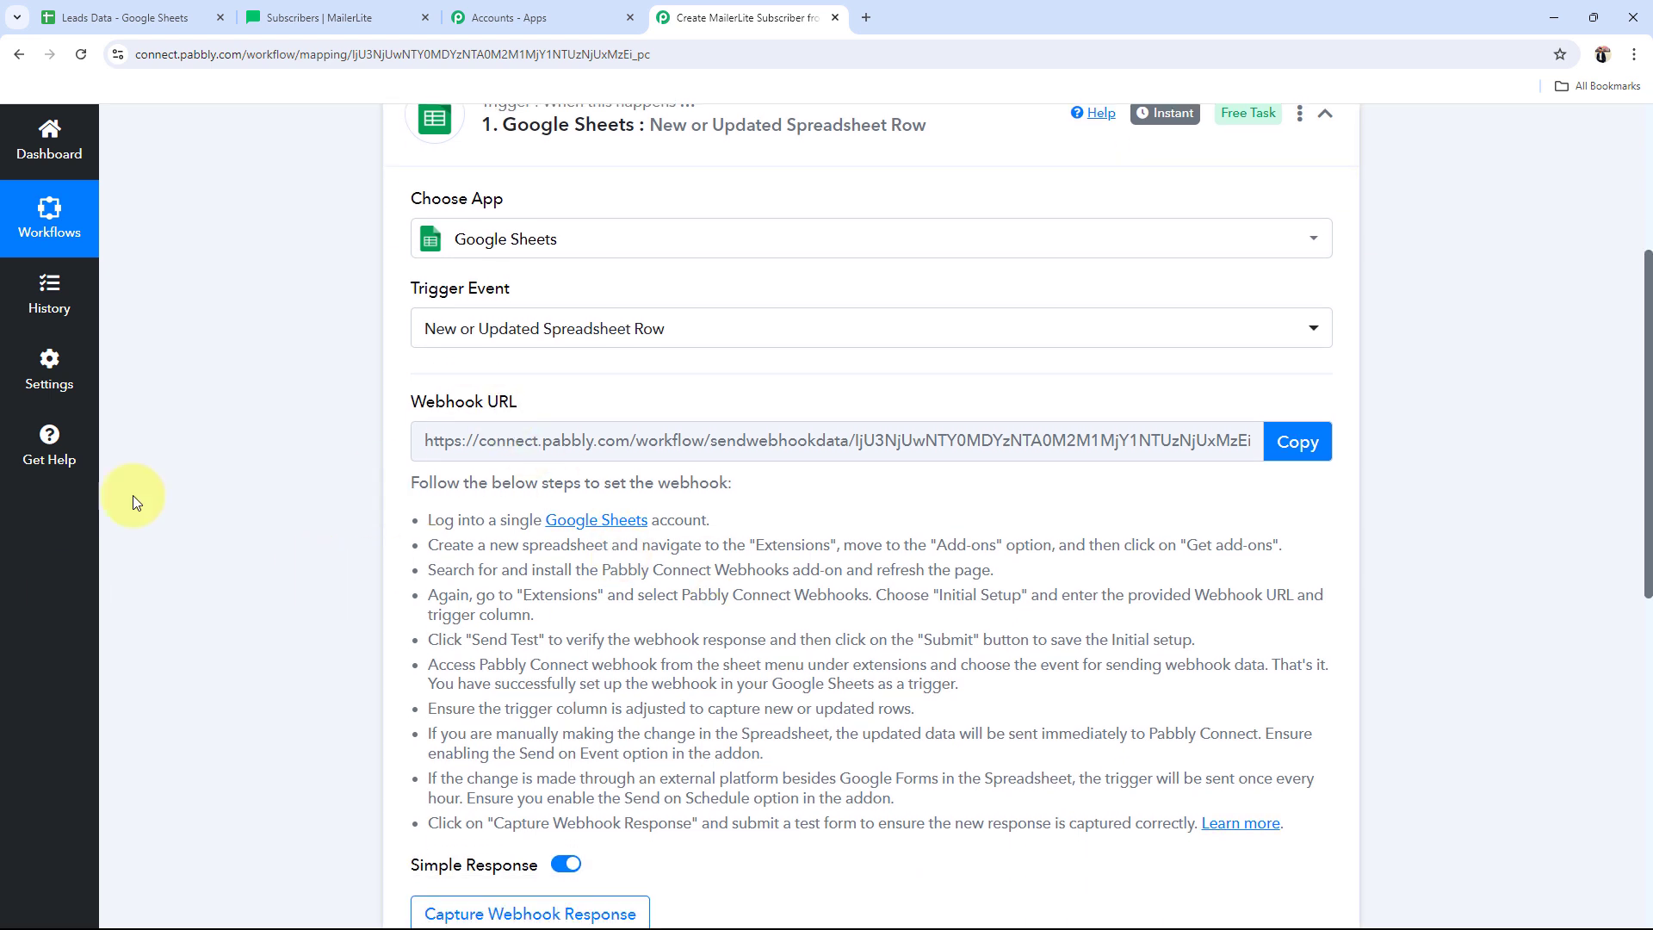
pyautogui.click(1298, 442)
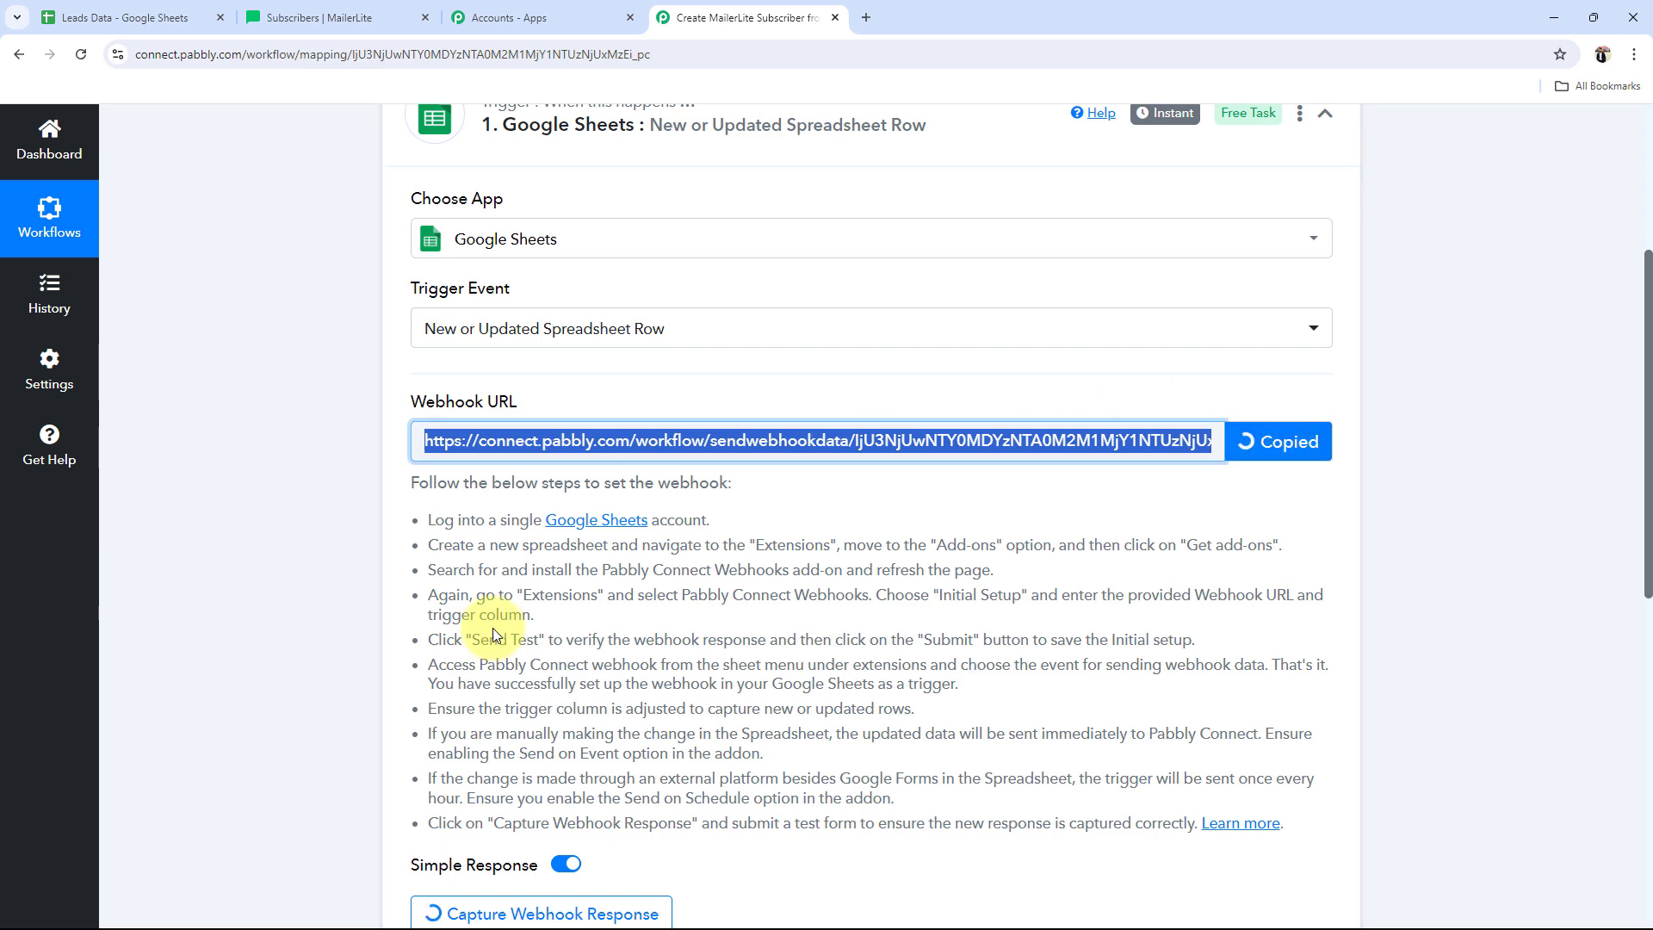
pyautogui.click(173, 19)
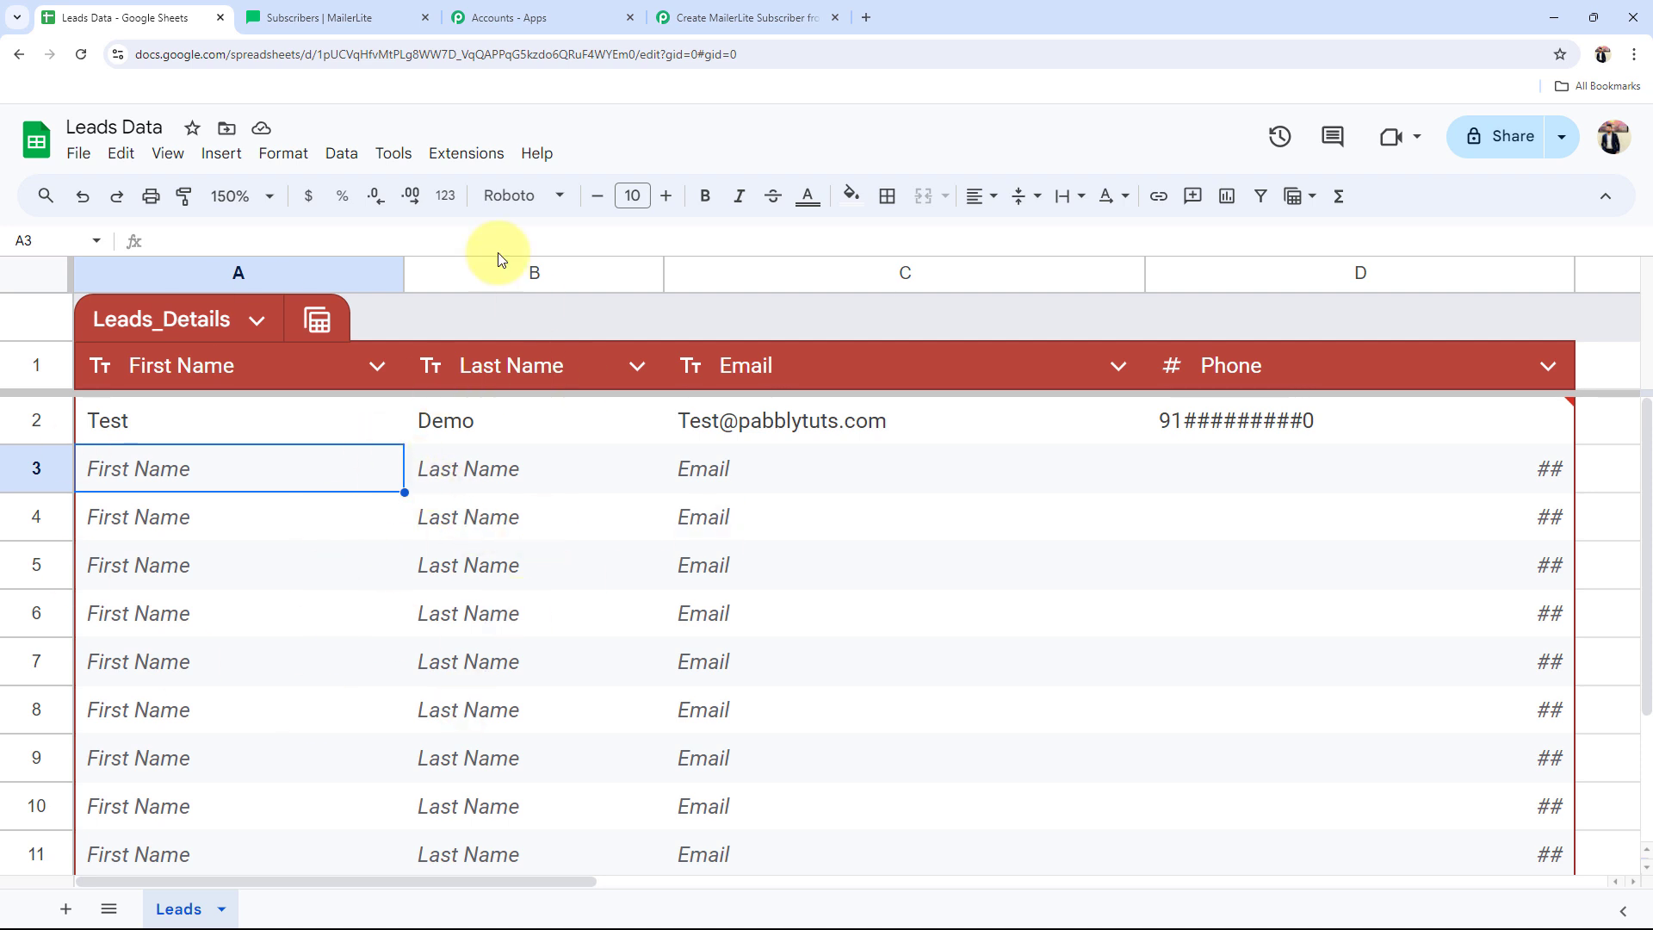
pyautogui.click(465, 154)
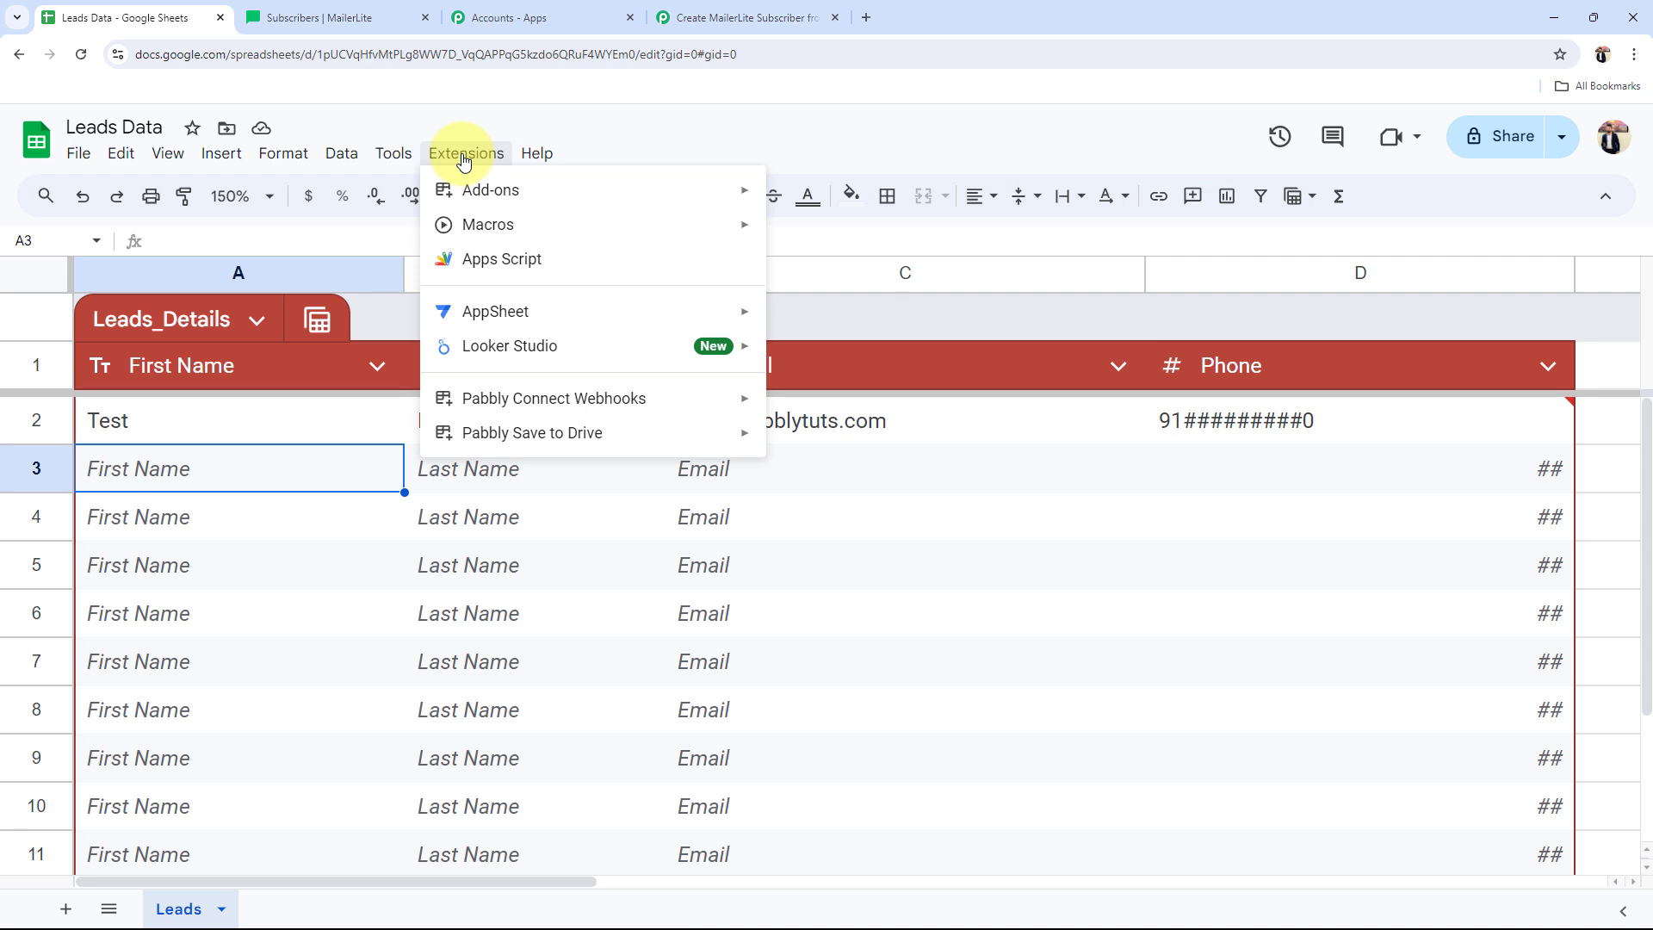
pyautogui.moveTo(510, 201)
pyautogui.click(816, 200)
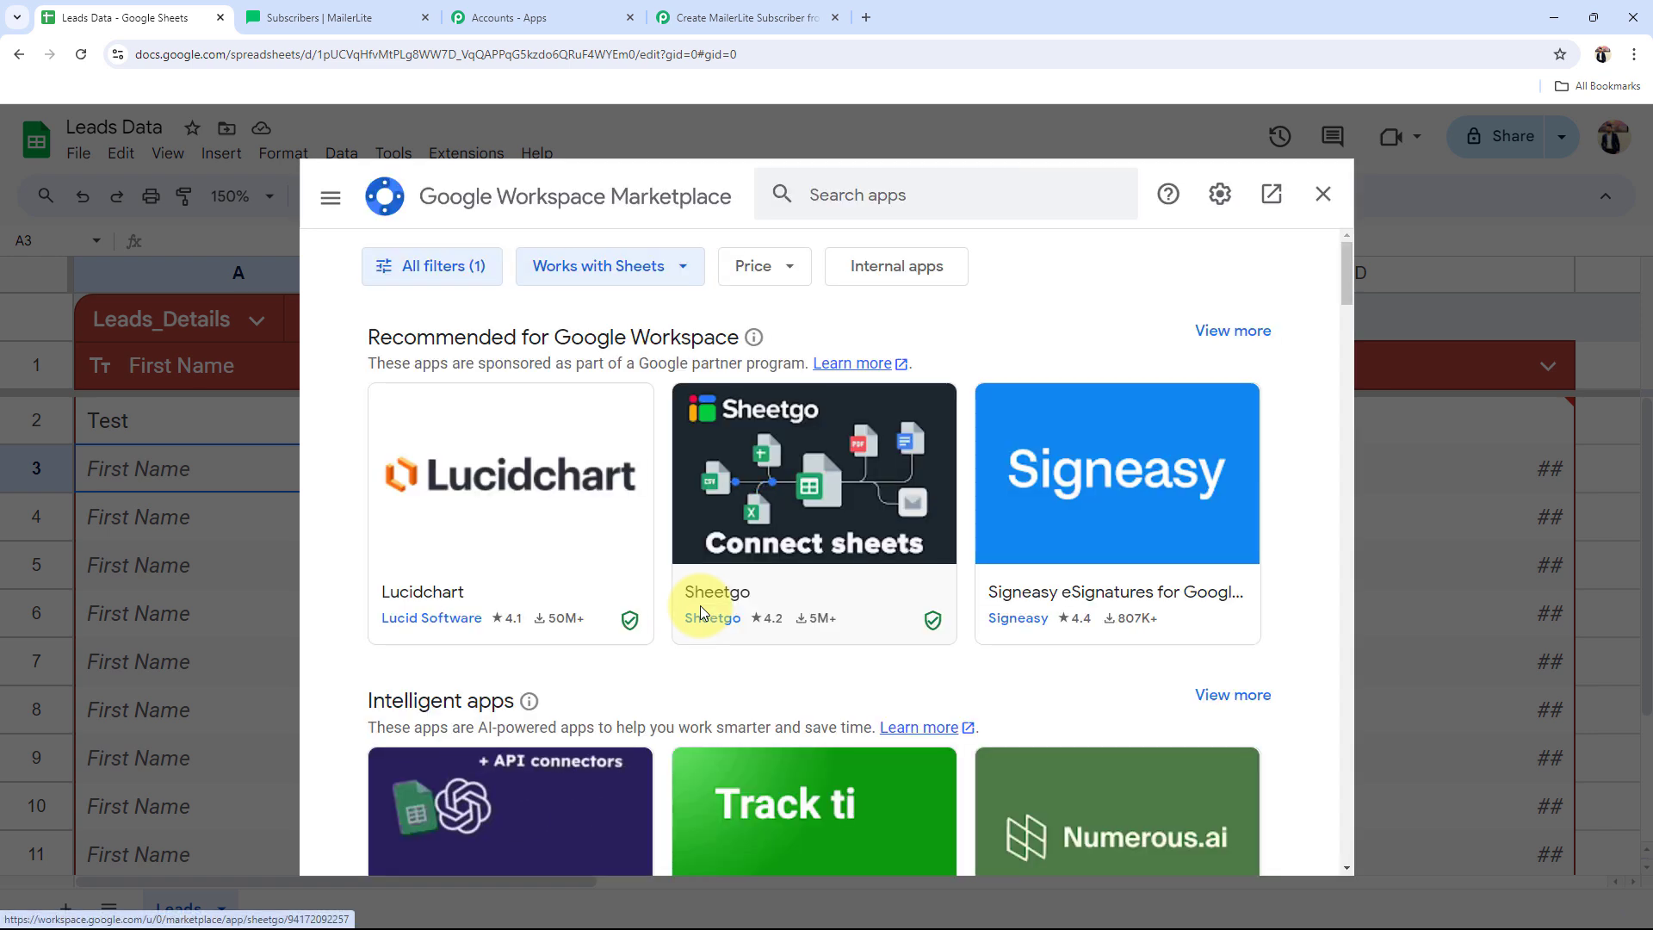
pyautogui.click(812, 198)
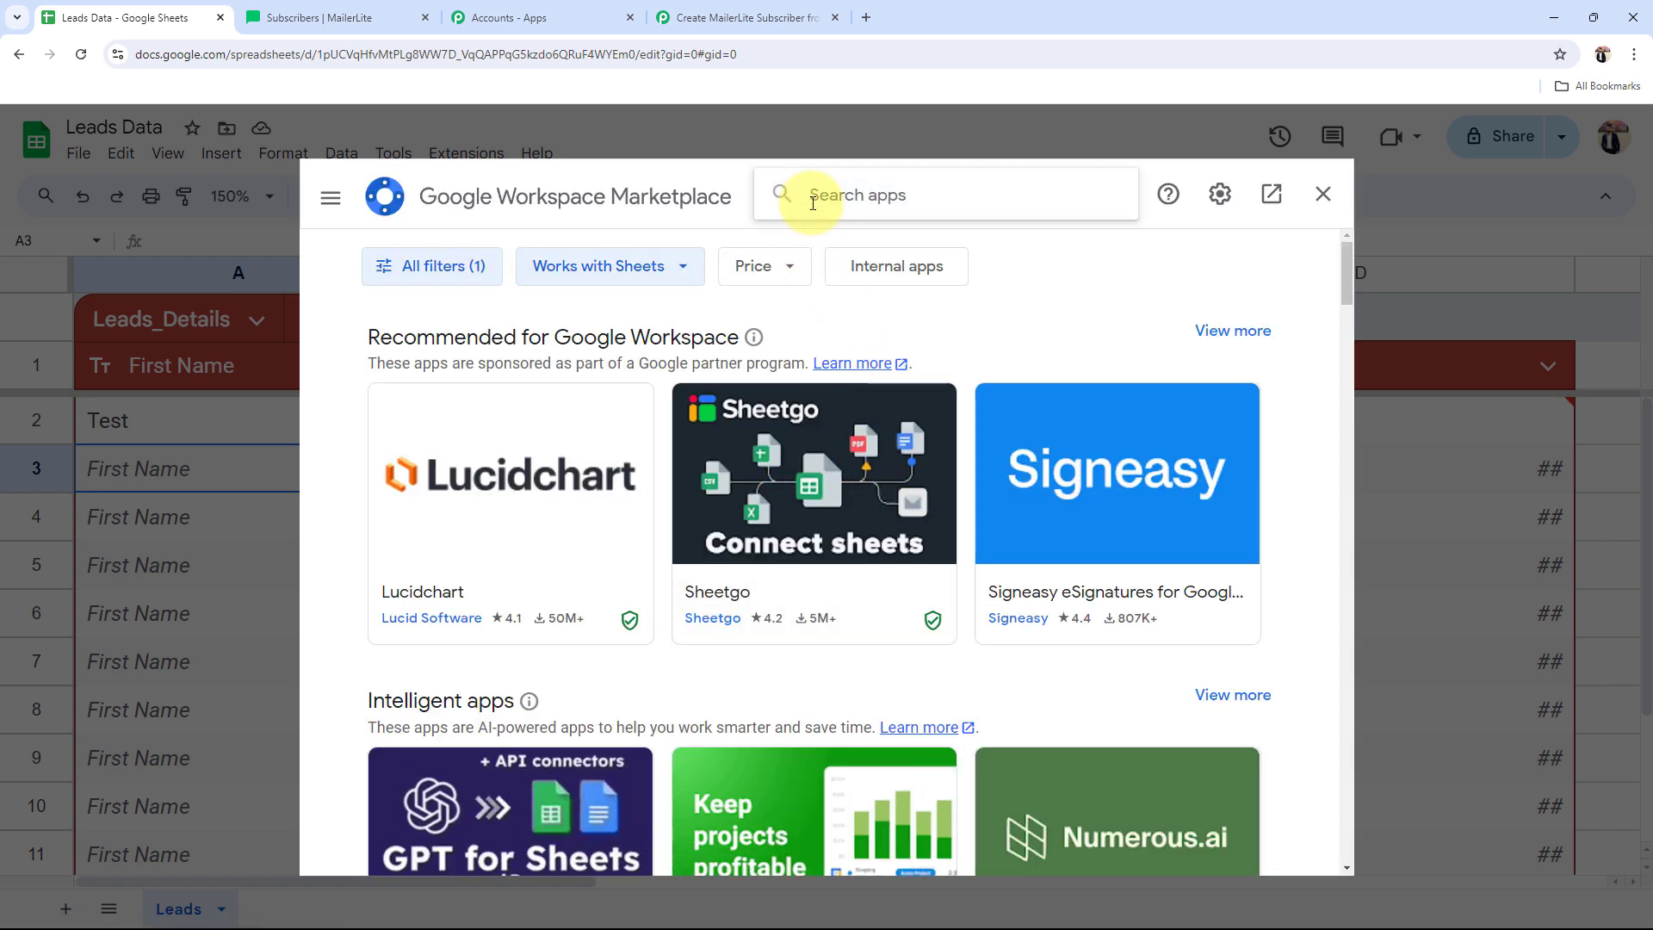
pyautogui.write('Pabbly')
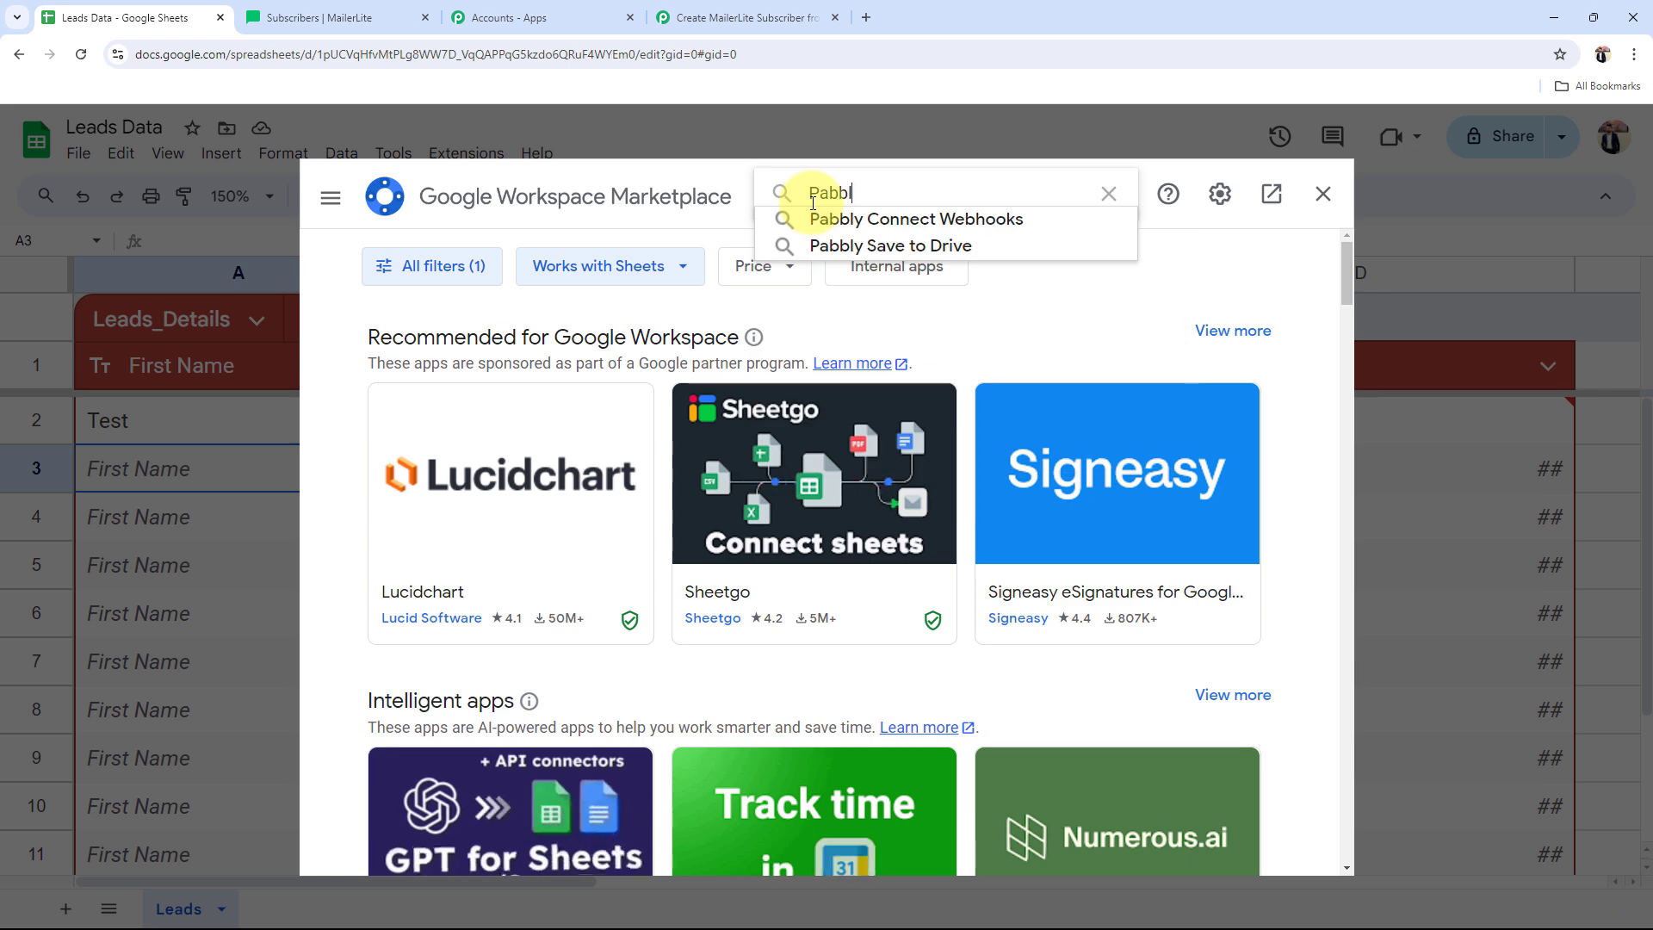
pyautogui.click(881, 221)
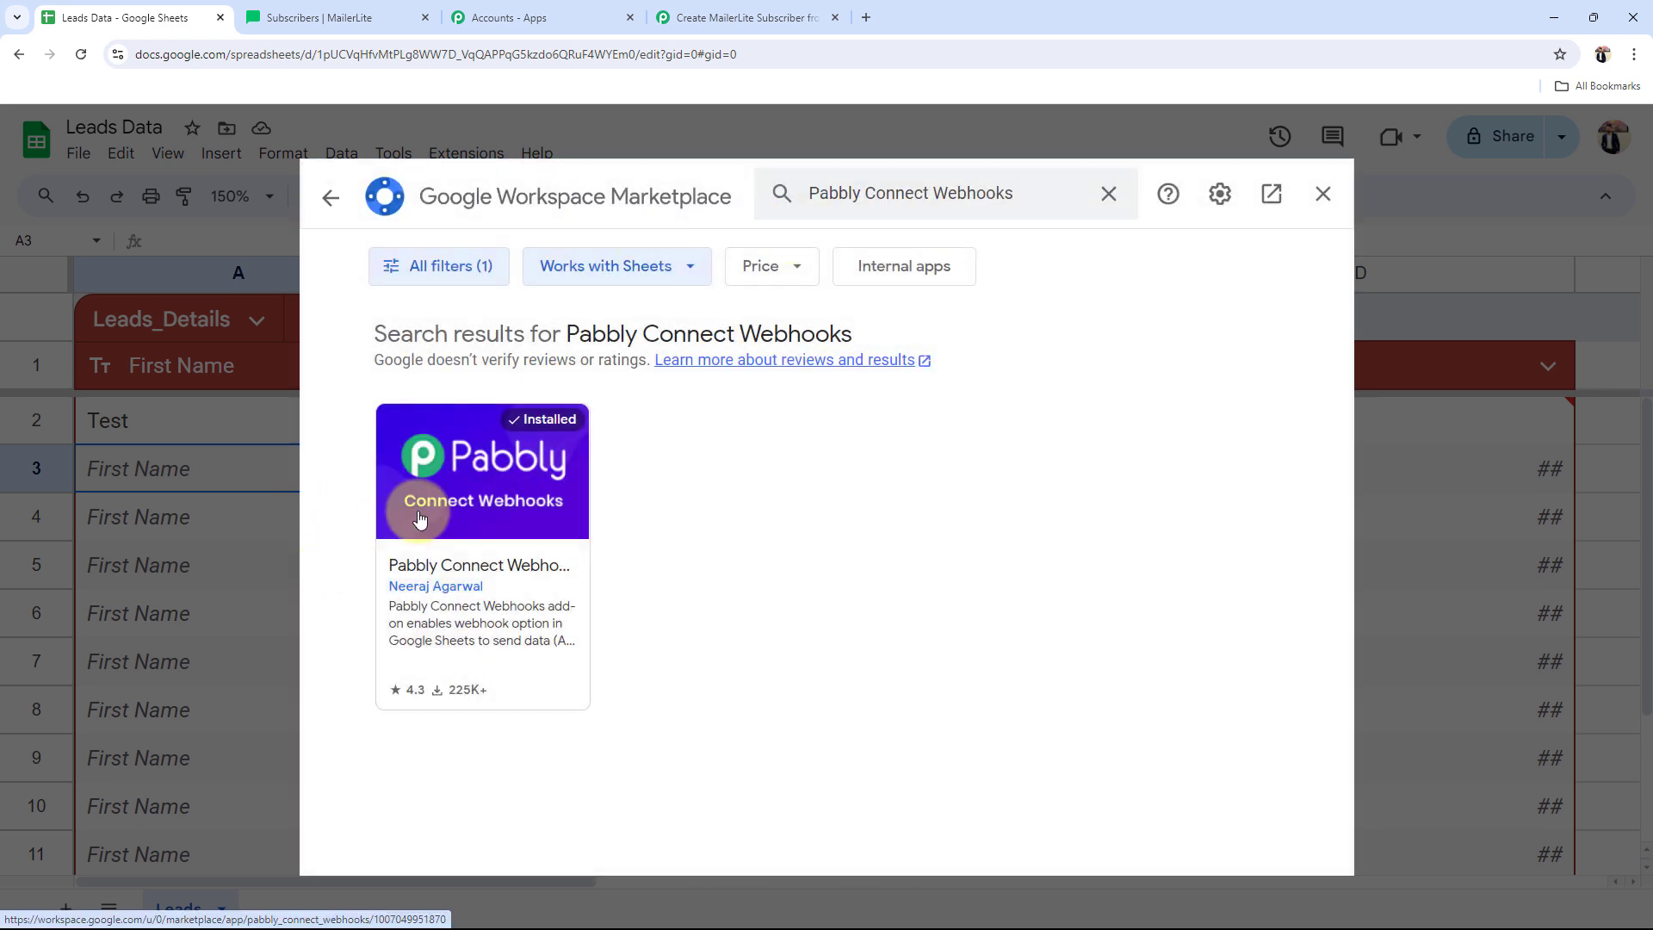
pyautogui.click(419, 518)
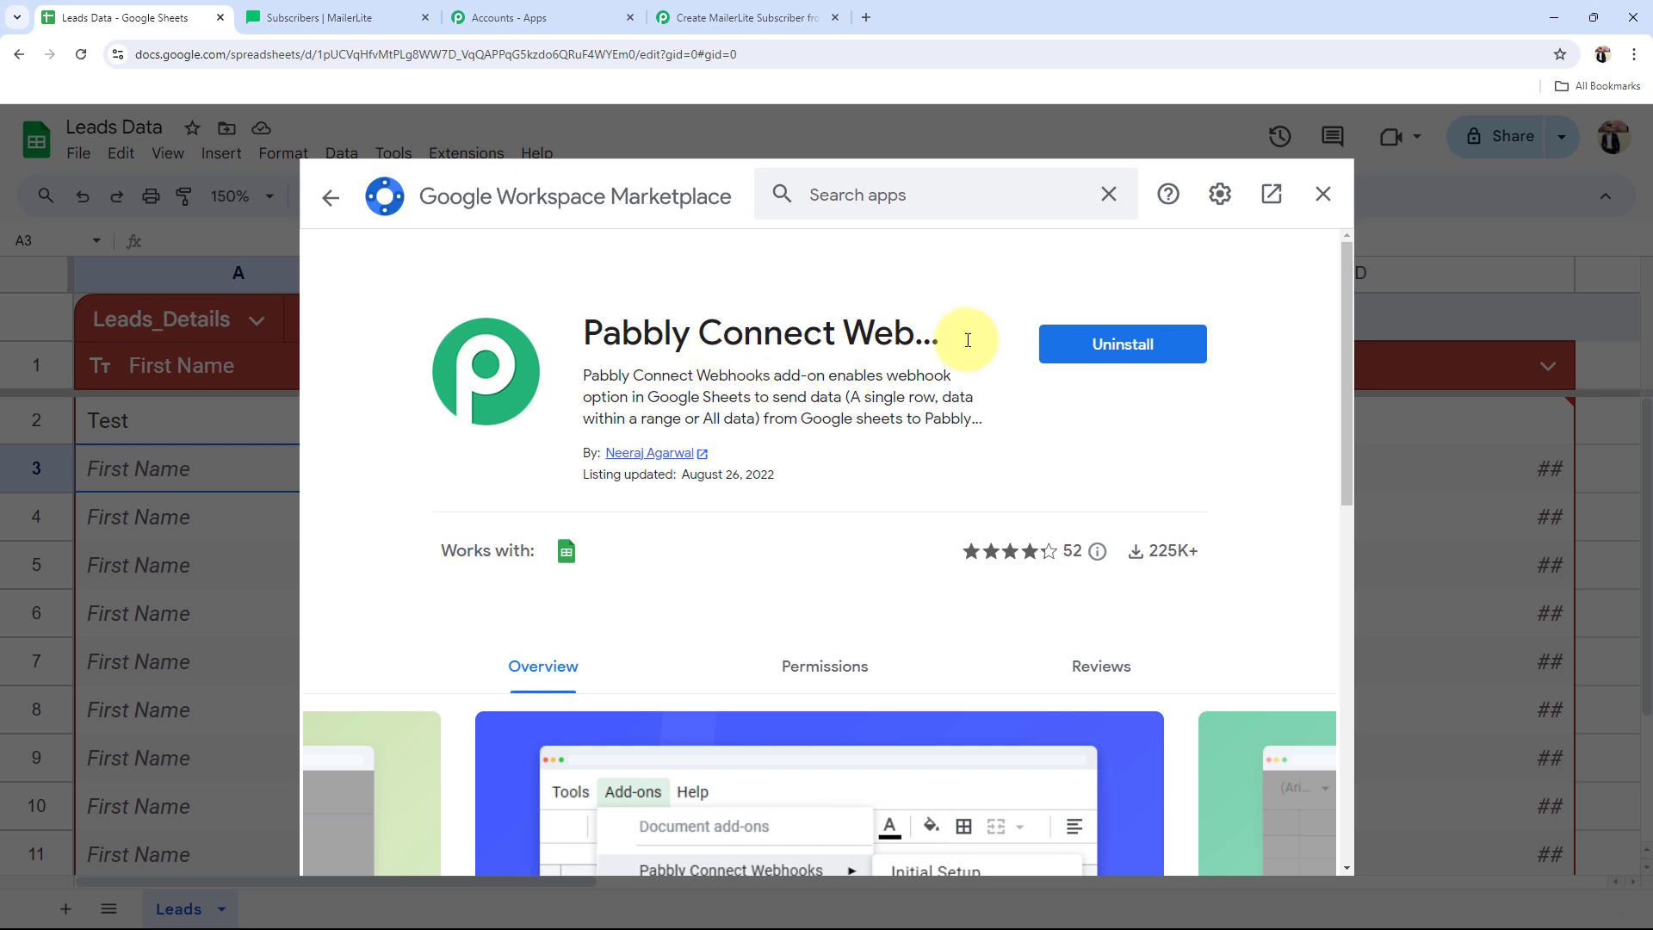
# Step: With test row A2 selected, open the Pabbly Connect Webhooks Initial Setup from Extensions
pyautogui.click(1322, 193)
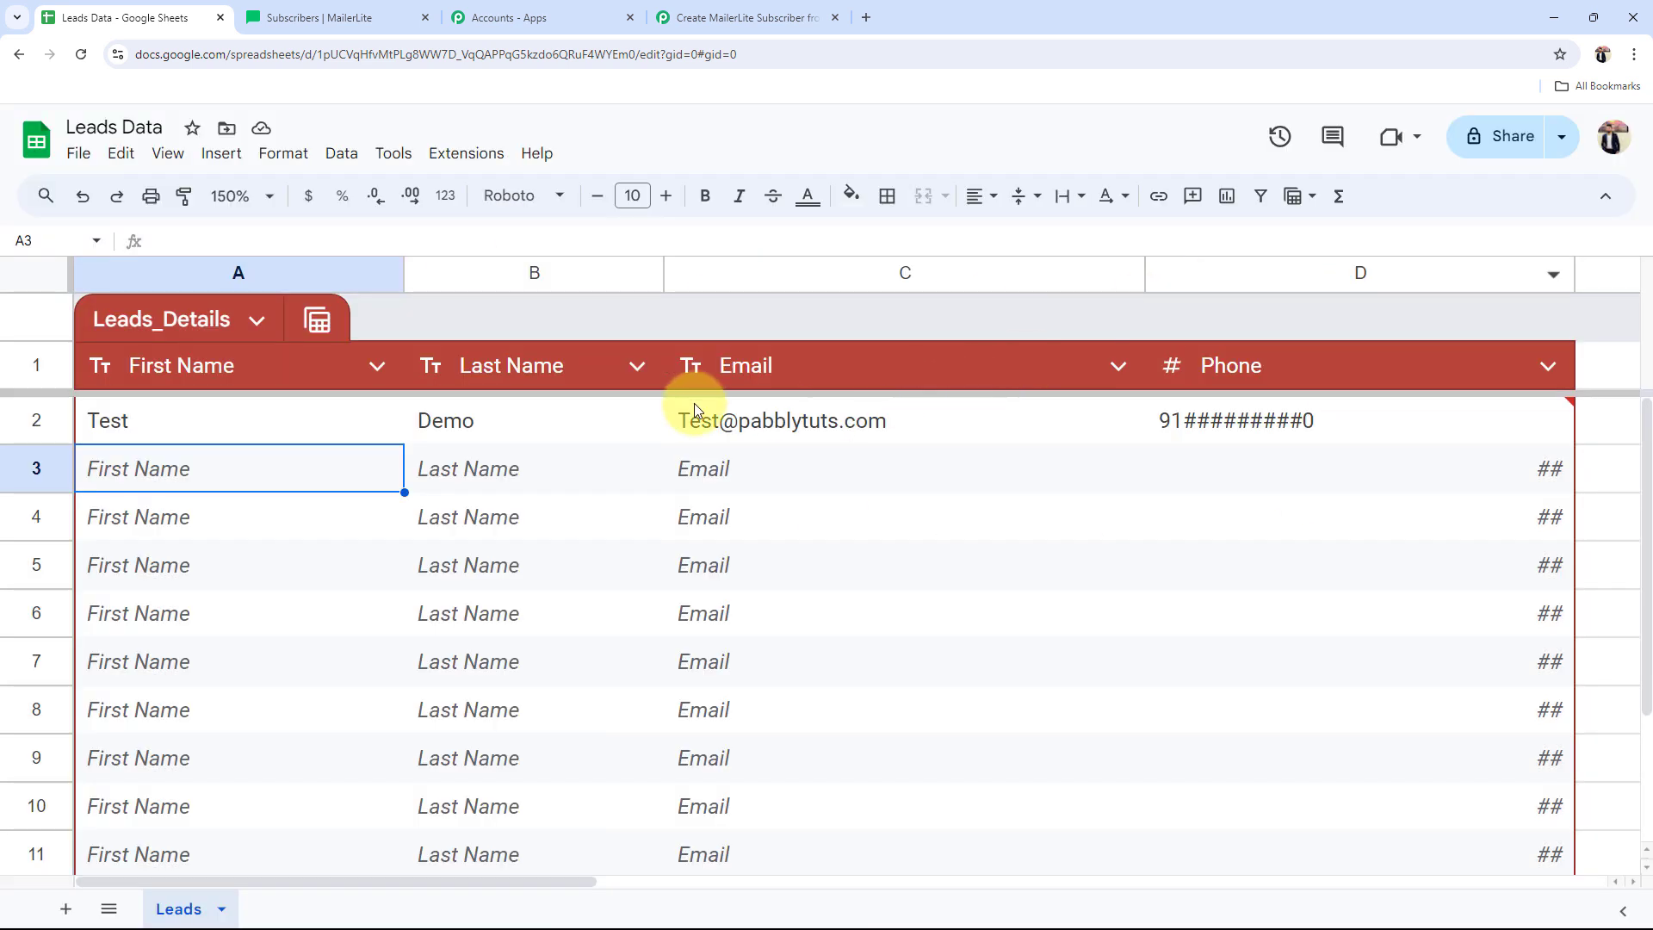
pyautogui.click(251, 428)
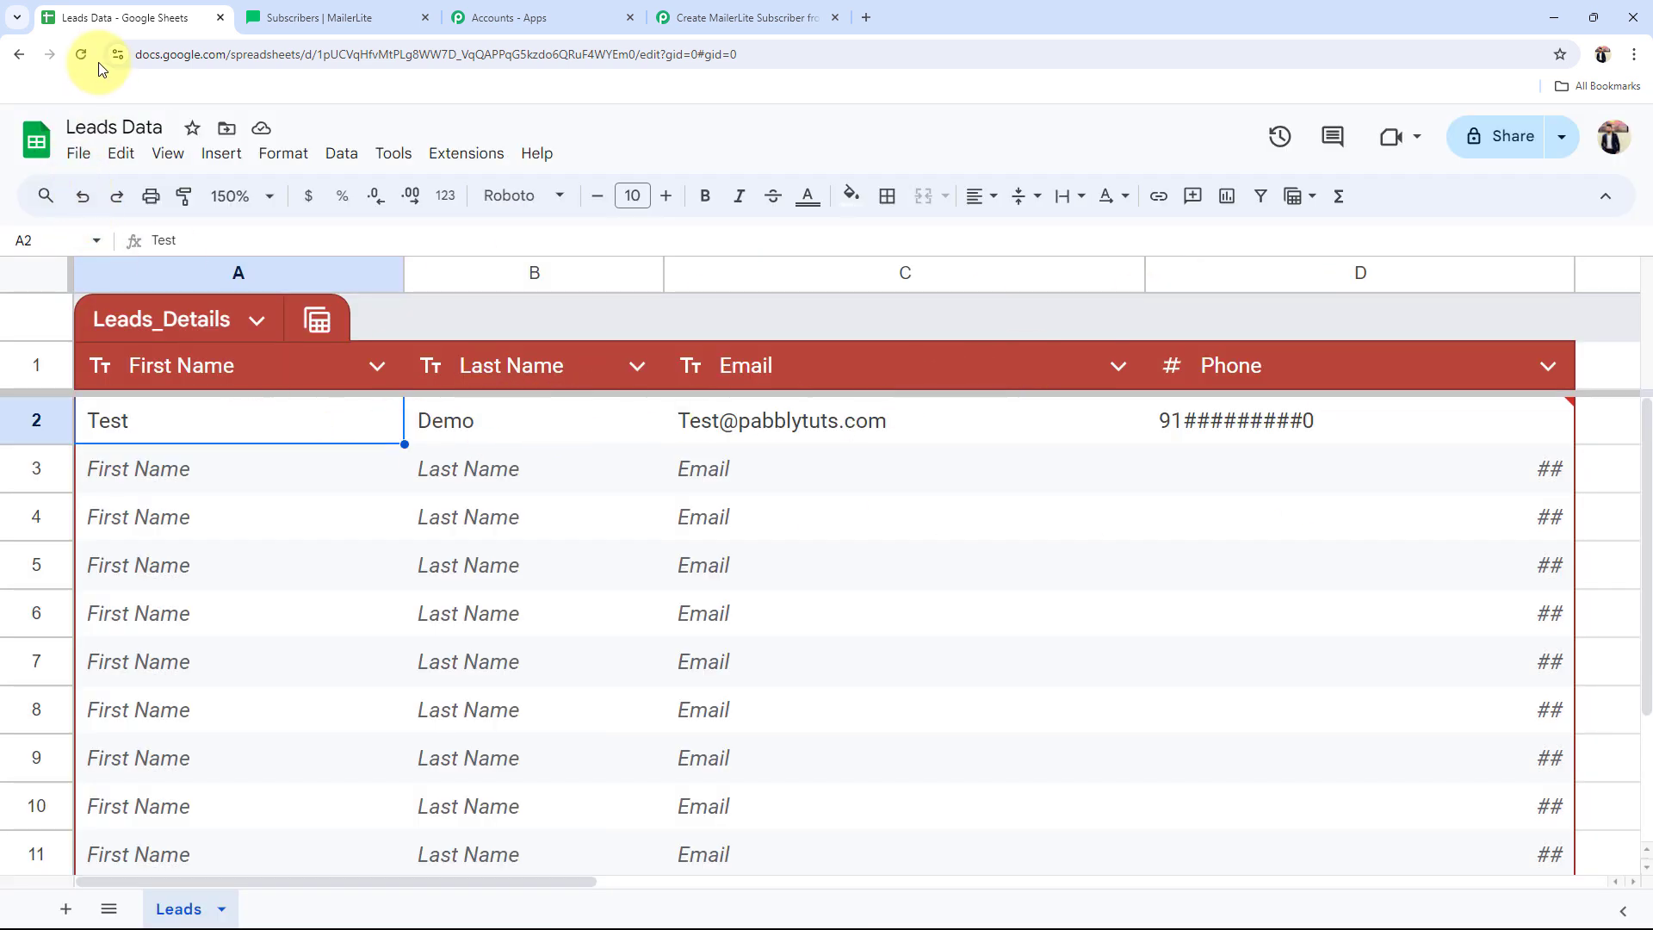
pyautogui.click(460, 159)
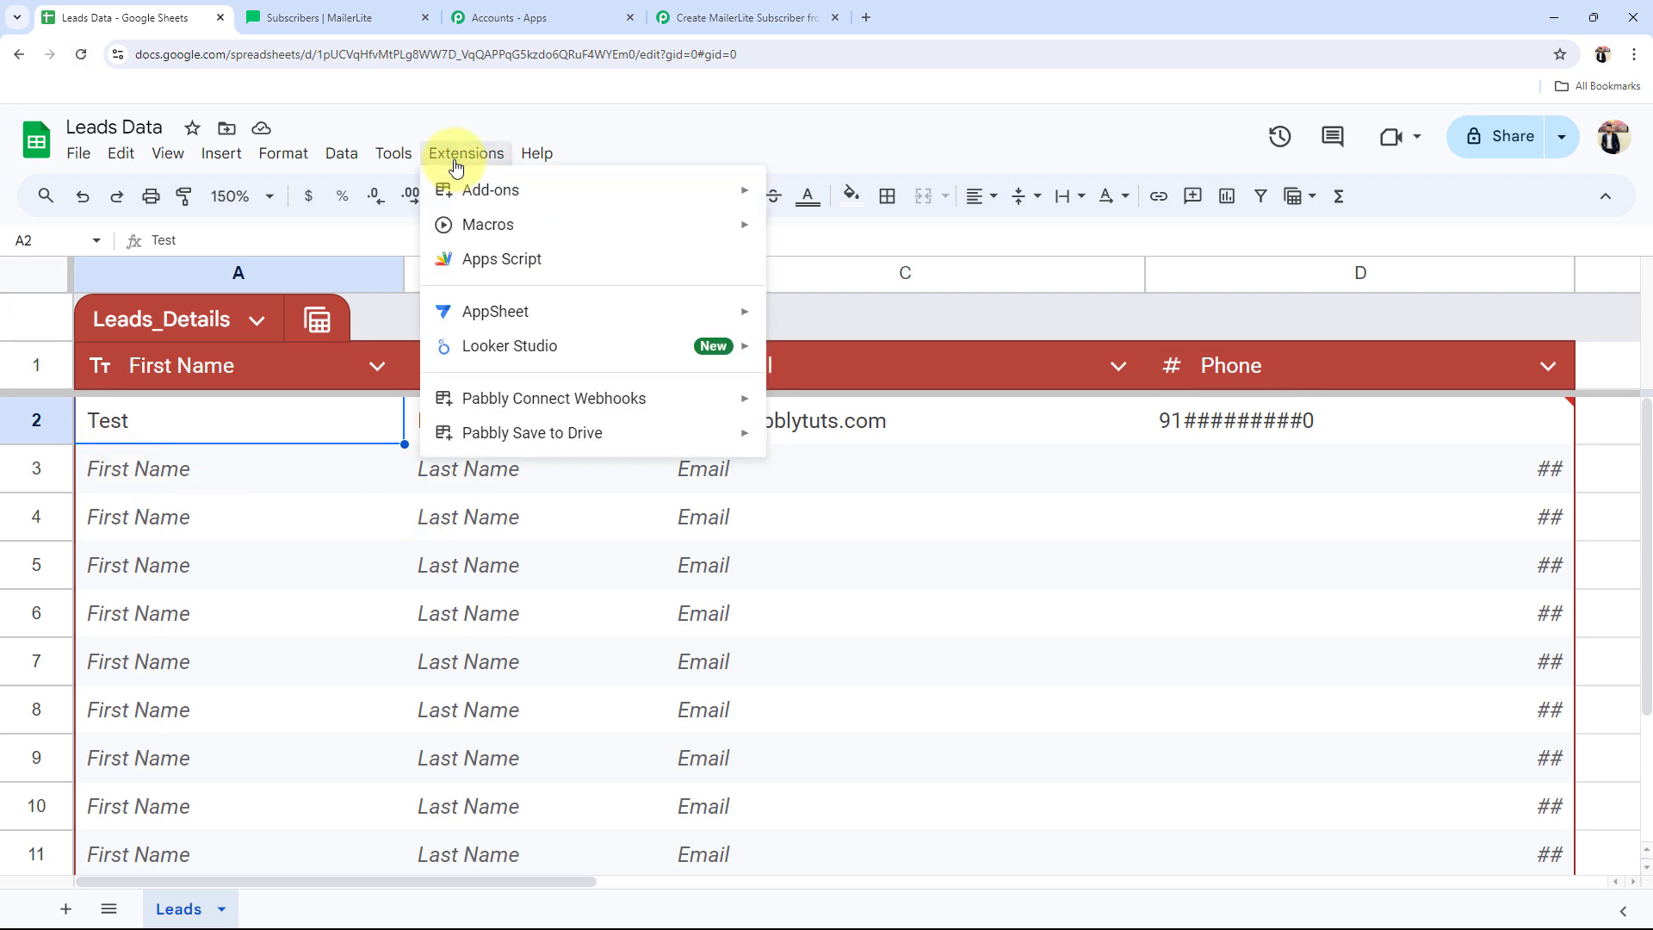
pyautogui.moveTo(511, 412)
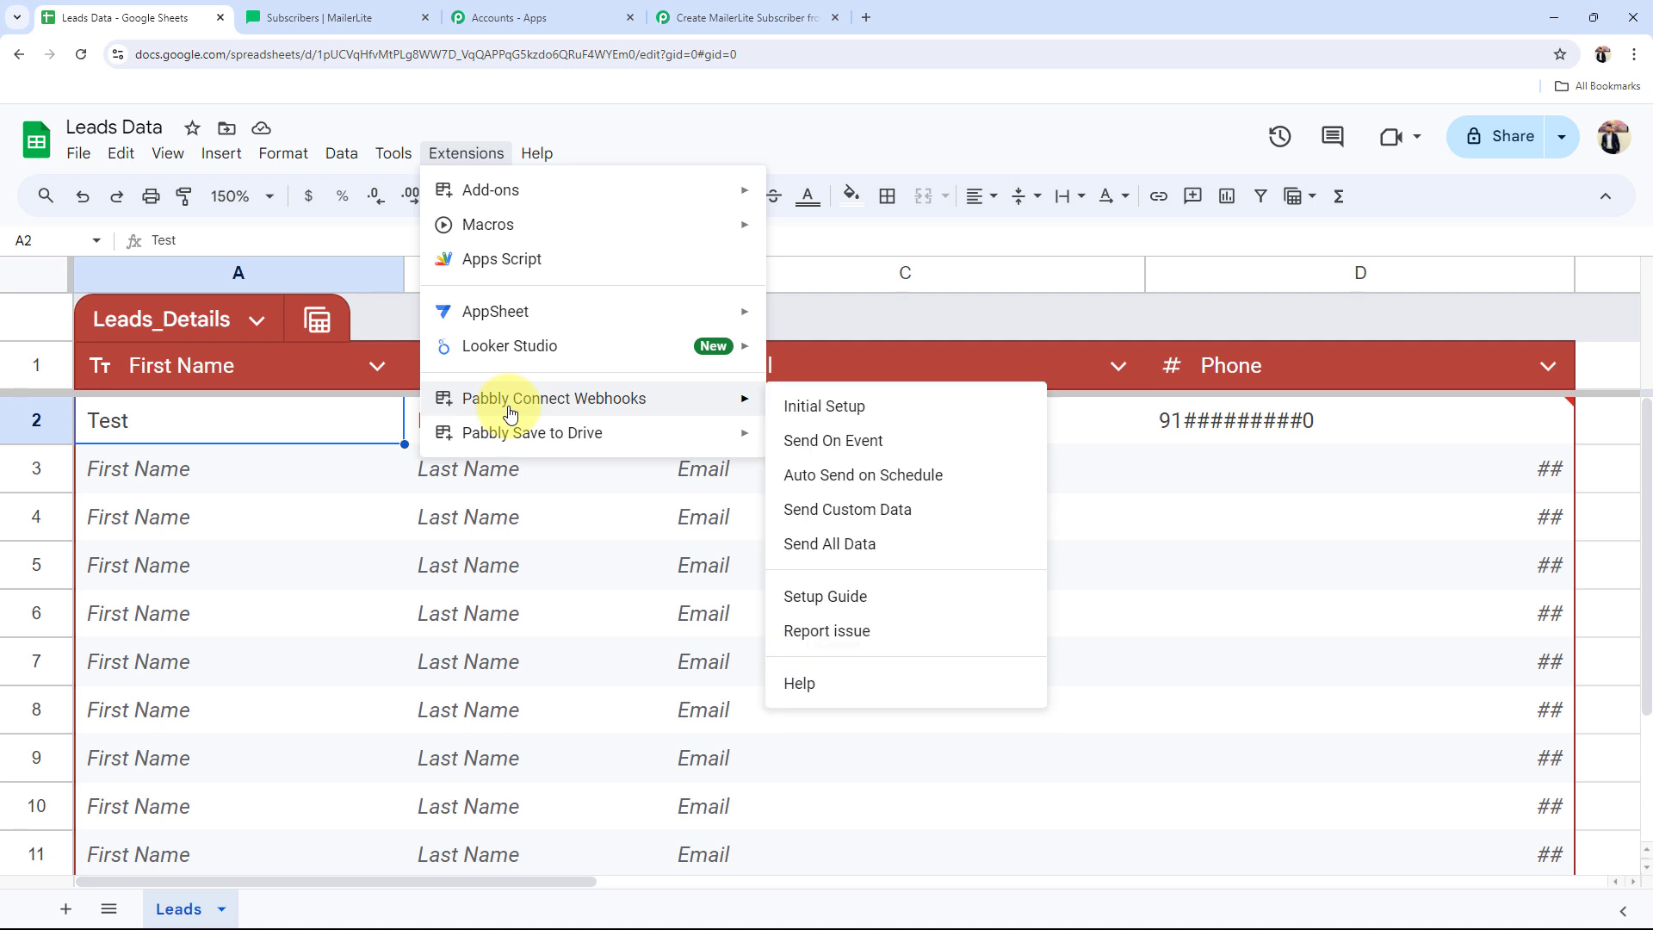
pyautogui.click(831, 407)
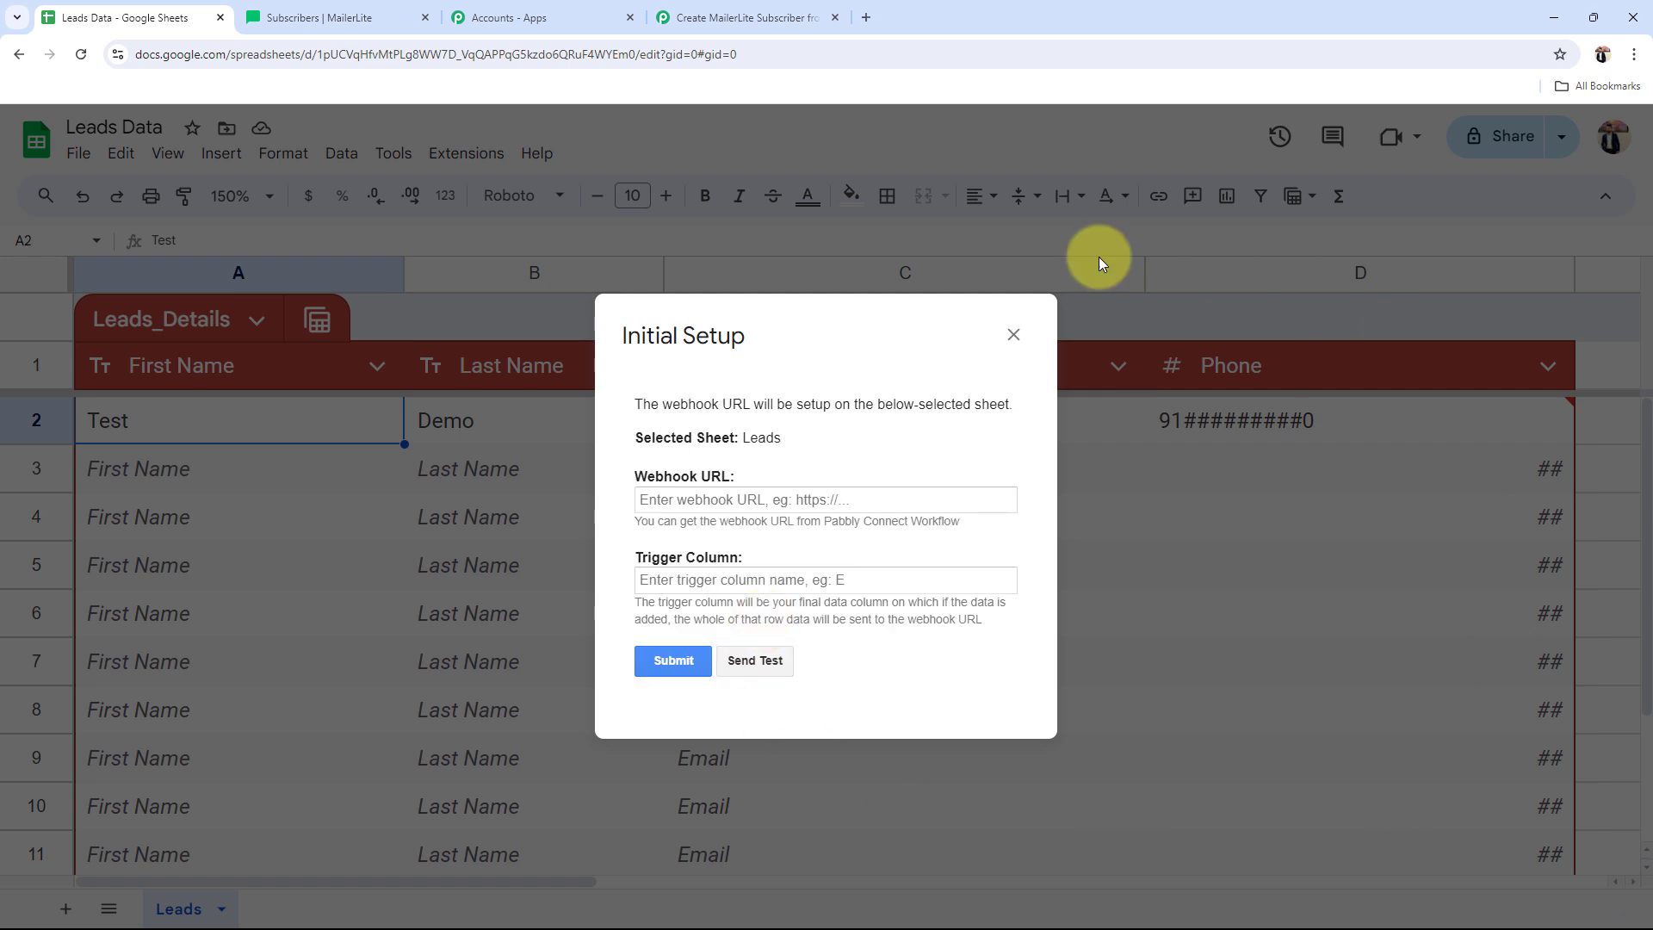
pyautogui.moveTo(637, 480); pyautogui.dragTo(700, 505)
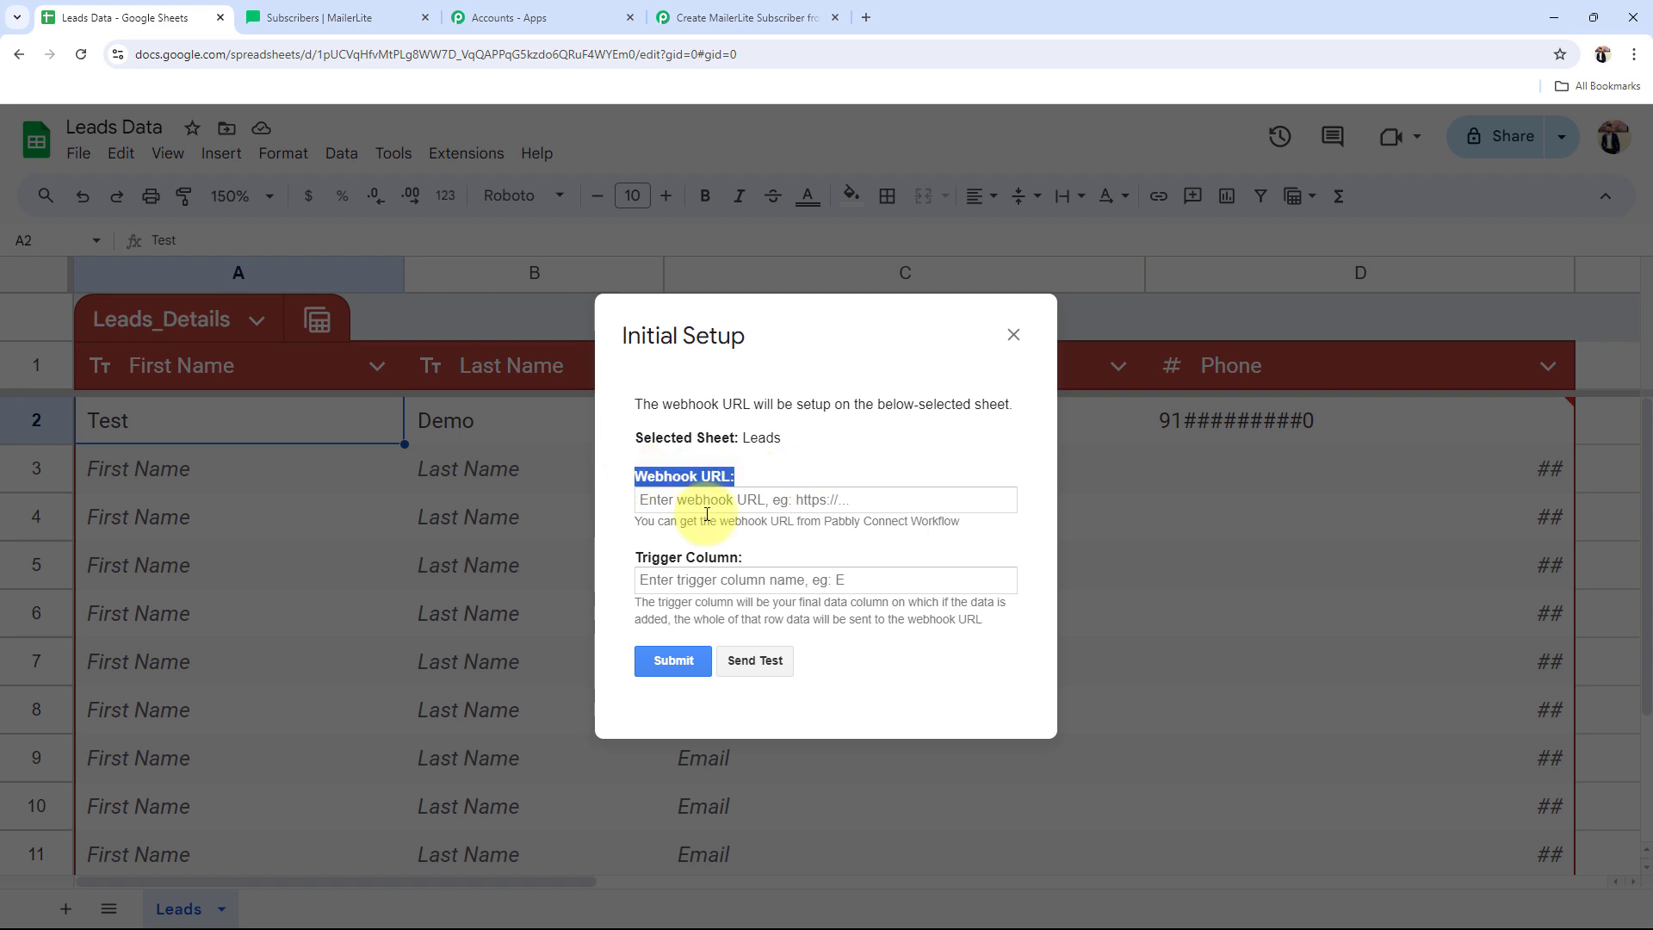
pyautogui.moveTo(741, 558); pyautogui.dragTo(626, 595)
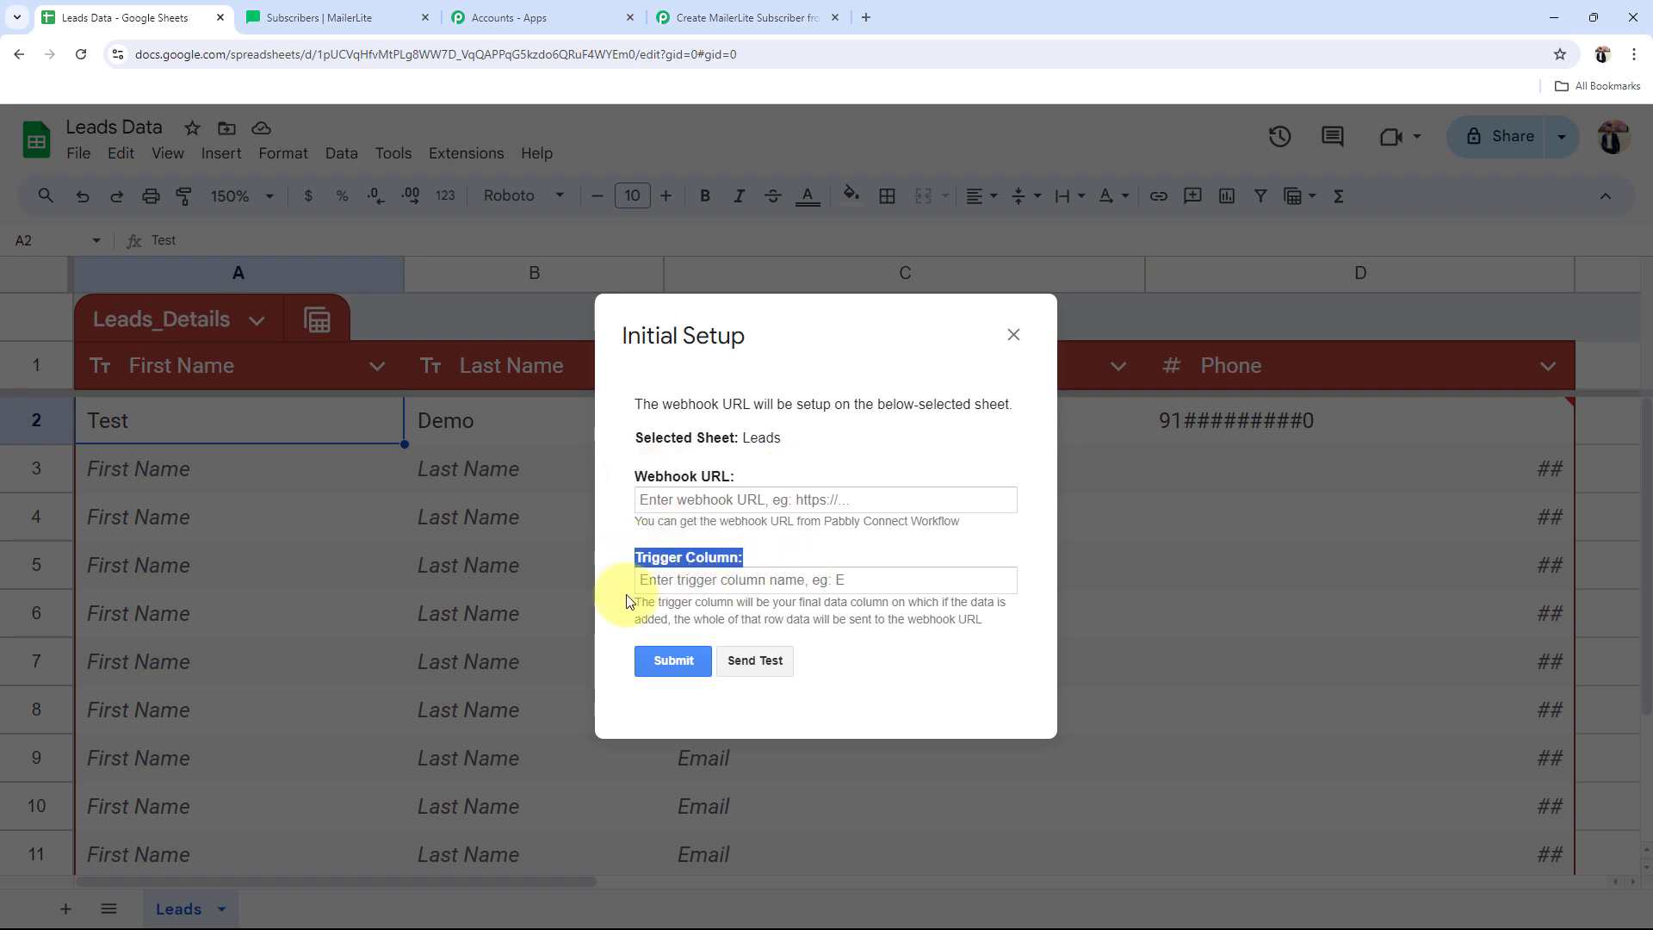
# Step: Copy the workflow's webhook URL again and paste it into the setup's Webhook URL field
pyautogui.click(731, 518)
pyautogui.click(693, 17)
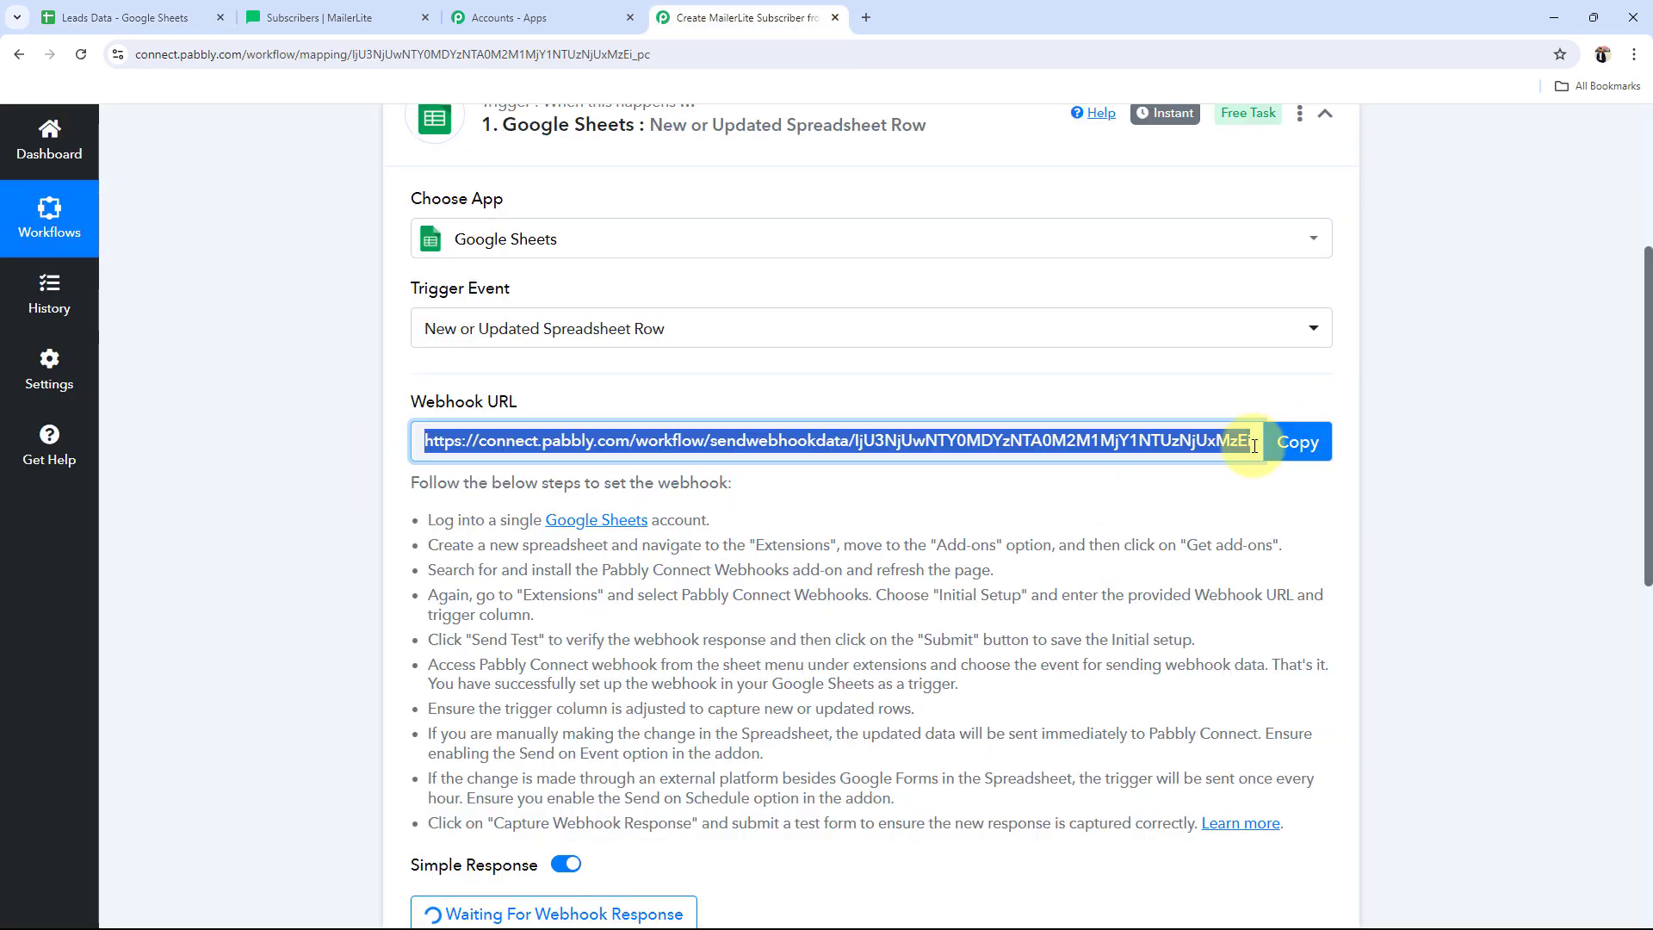
pyautogui.click(1296, 442)
pyautogui.click(124, 18)
pyautogui.click(694, 498)
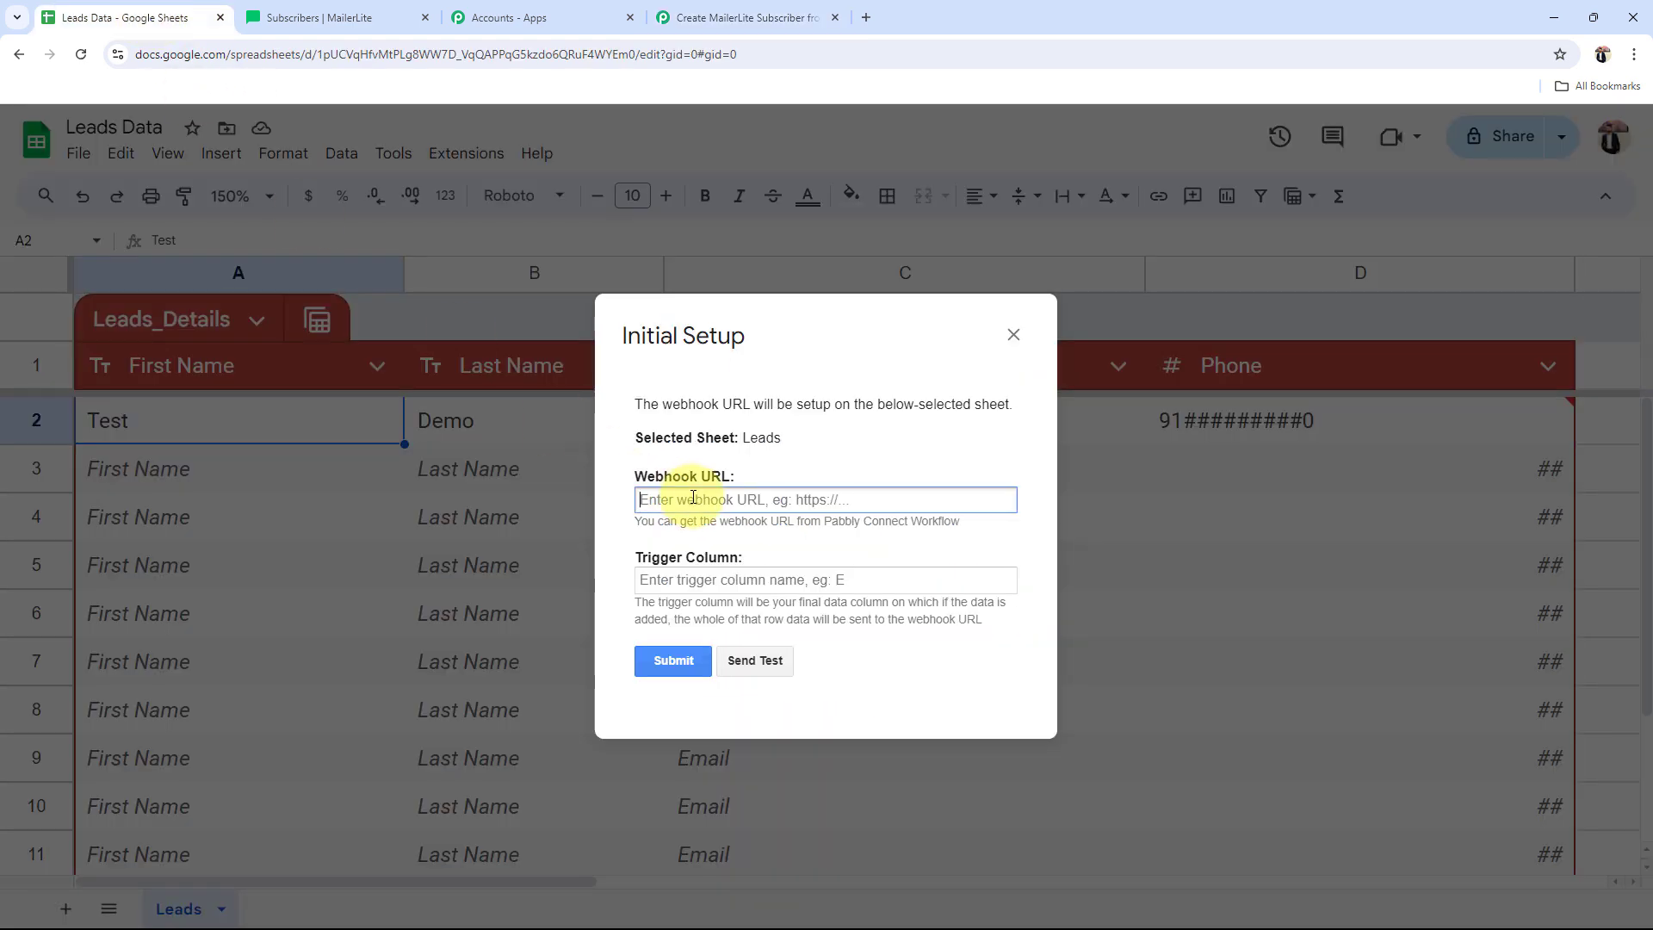
pyautogui.hotkey('ctrl', 'v')
pyautogui.click(960, 458)
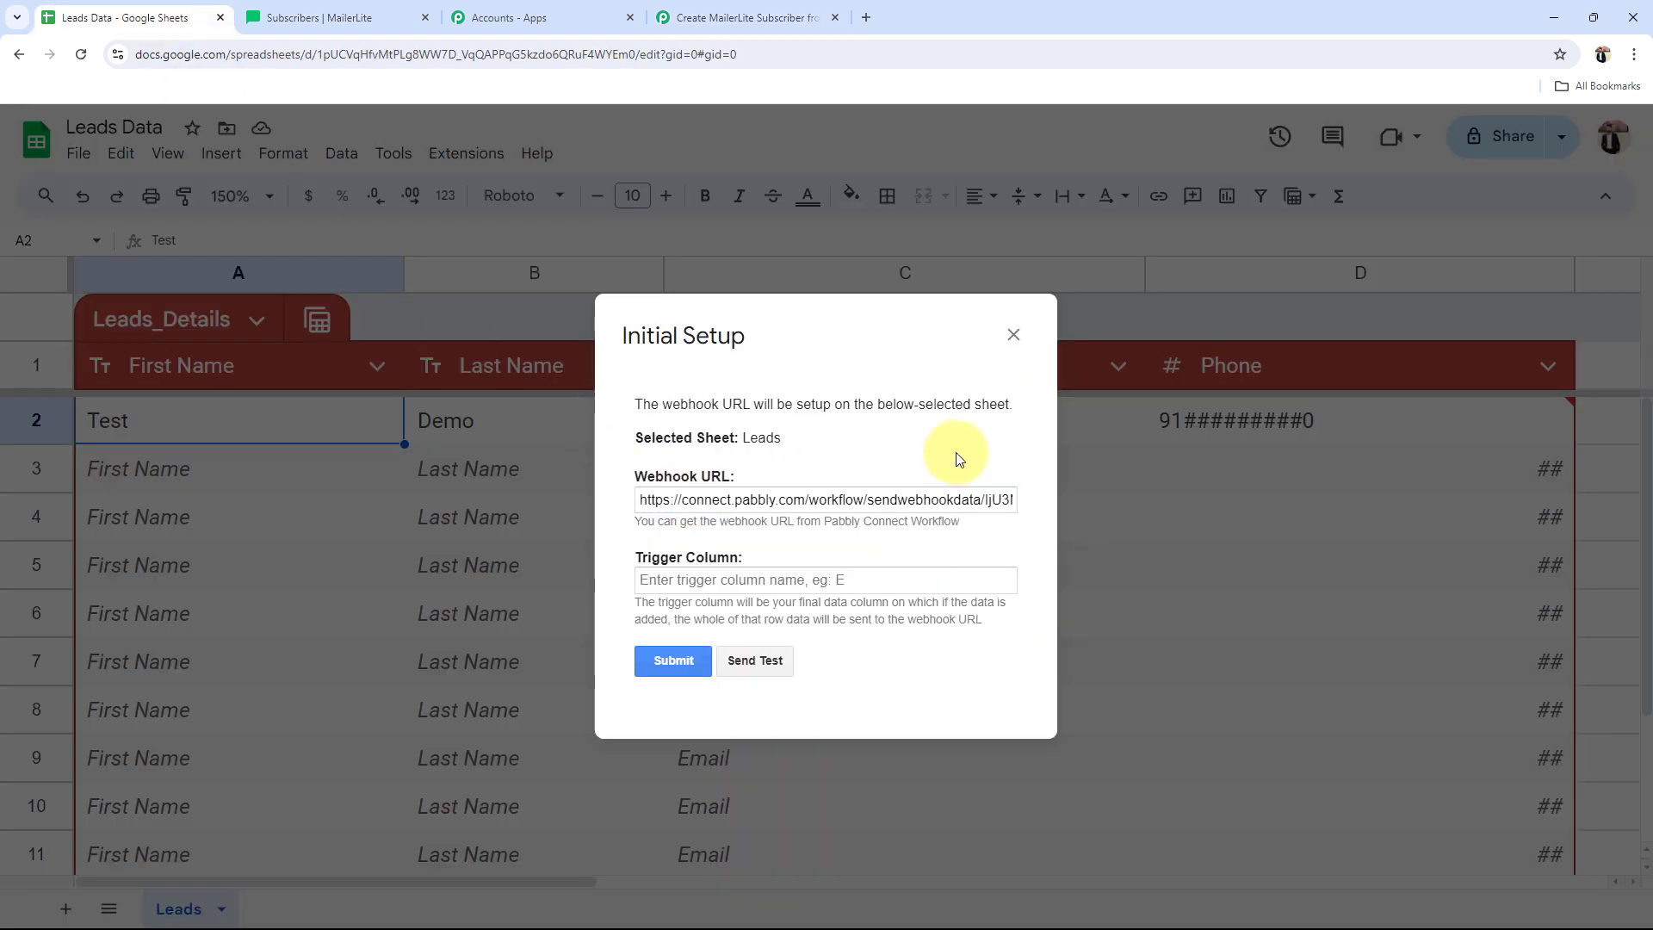
# Step: Enter D as the trigger column and send the test row to the webhook successfully
pyautogui.click(706, 582)
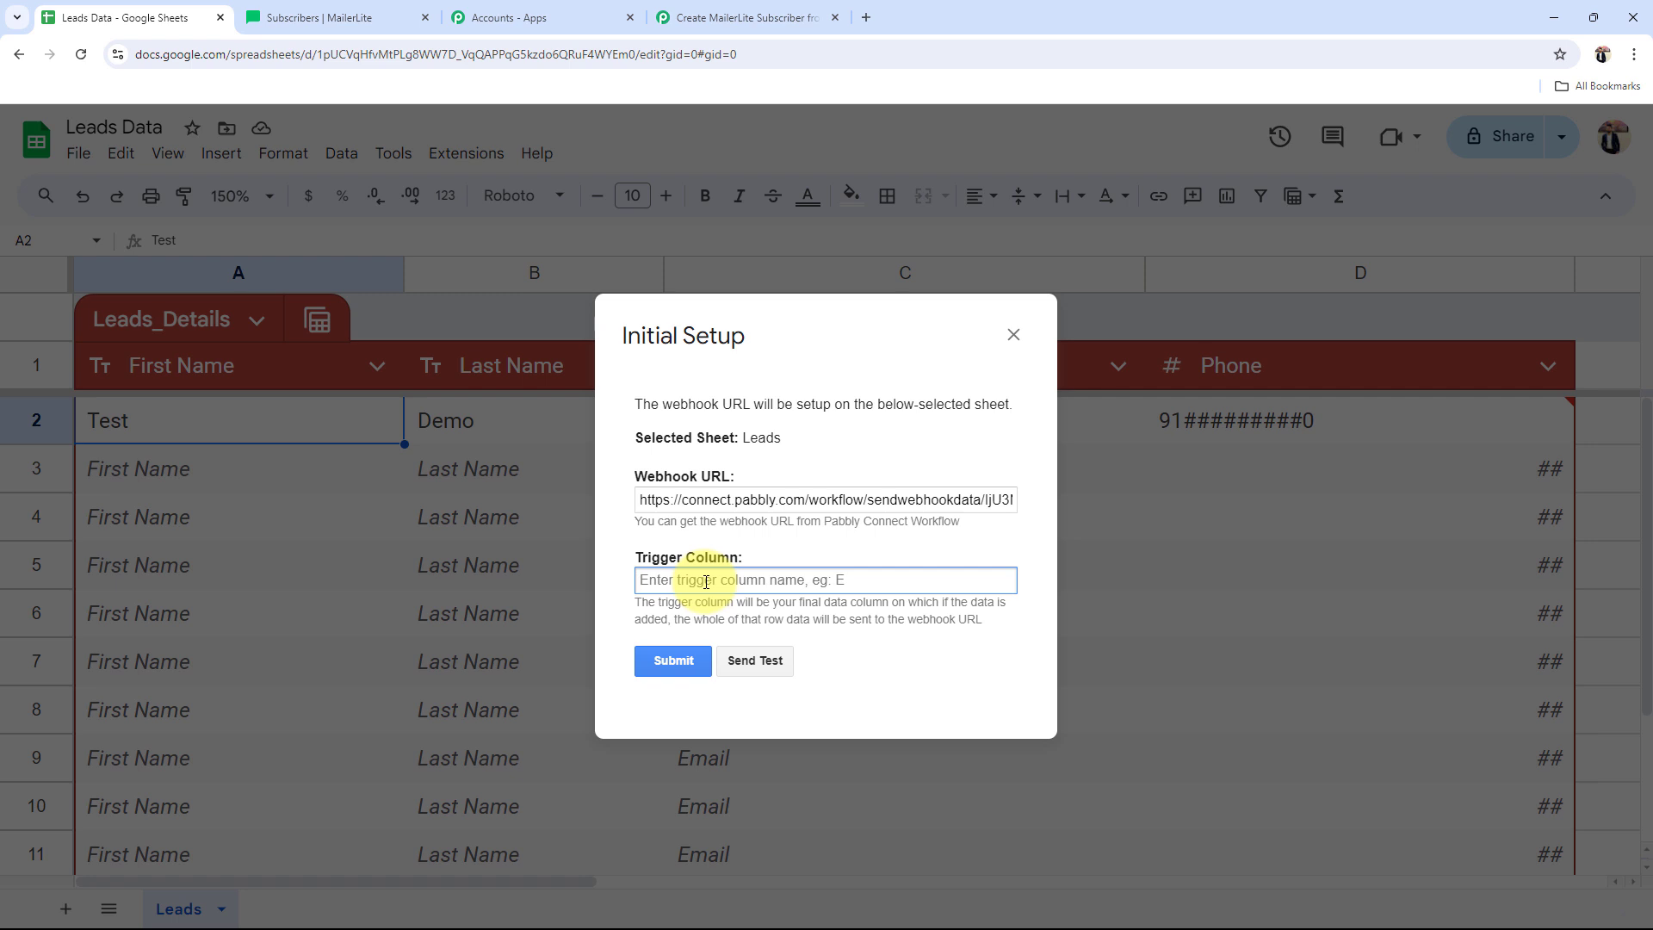
pyautogui.write('D')
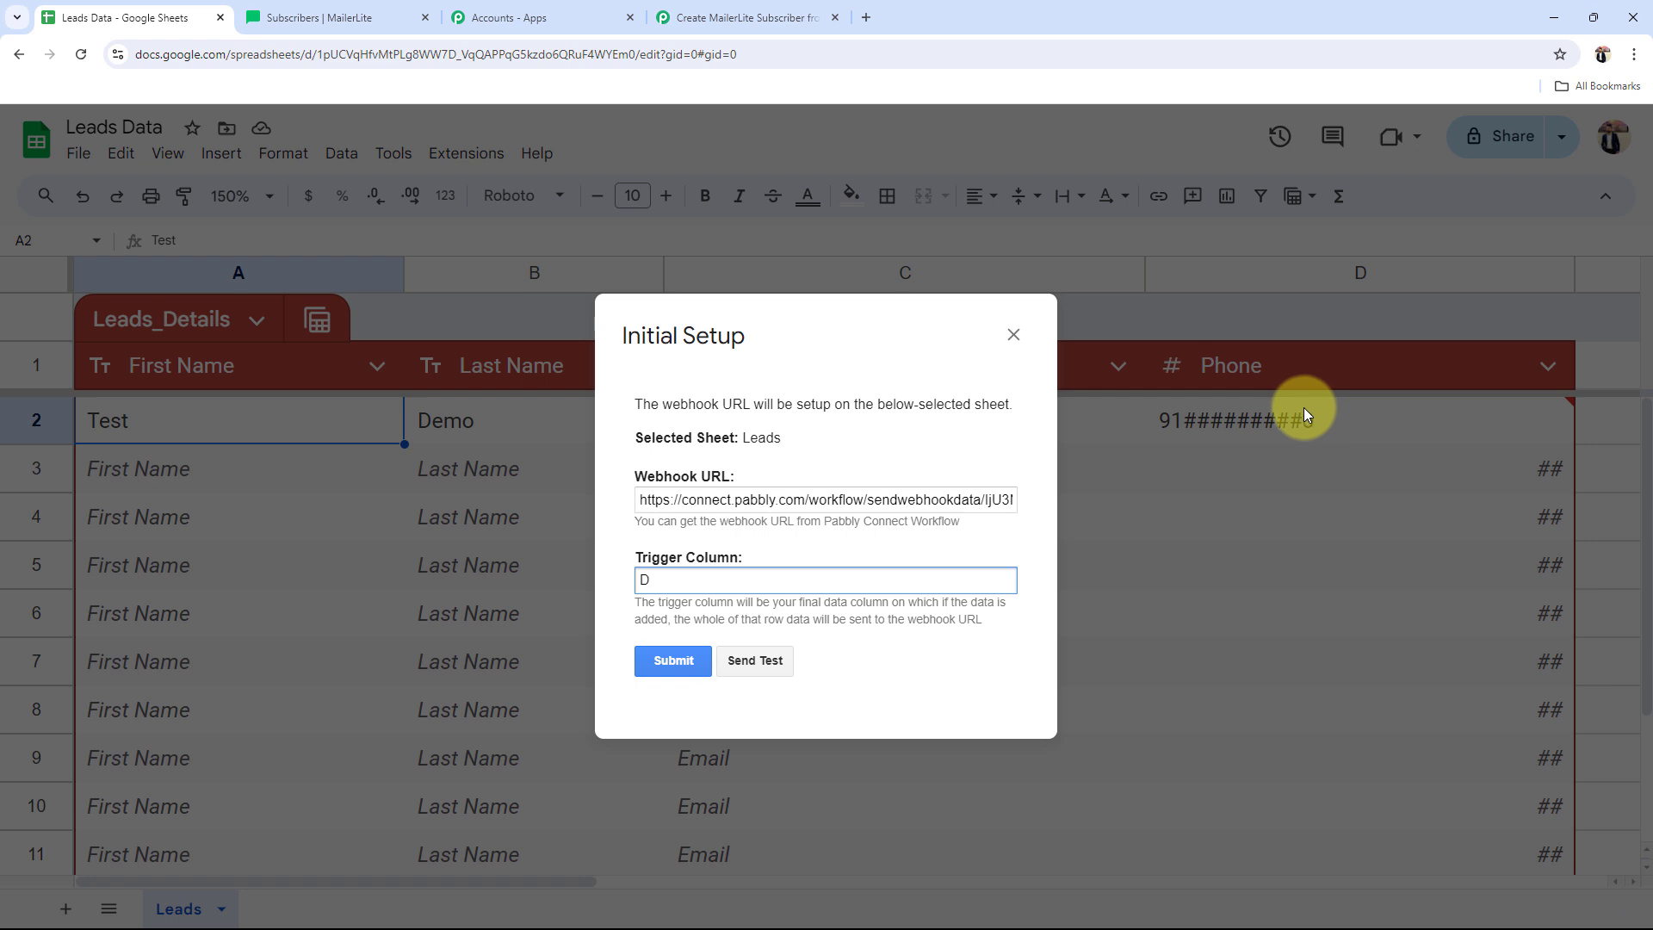
pyautogui.click(756, 664)
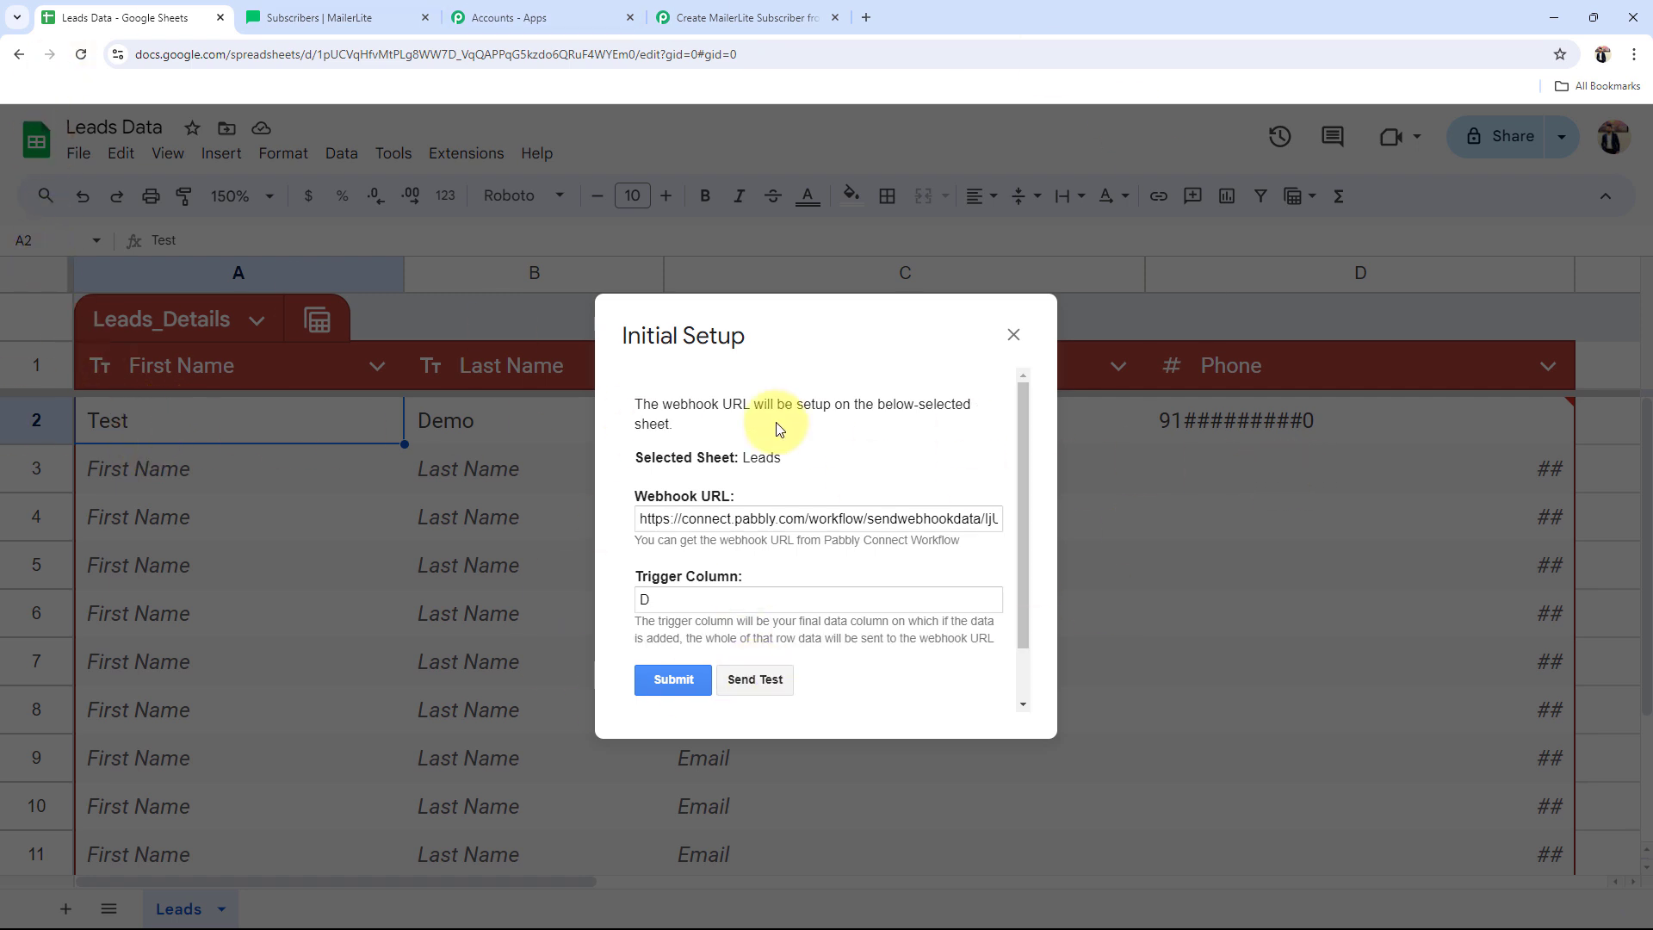
pyautogui.scroll(-1, 776, 431)
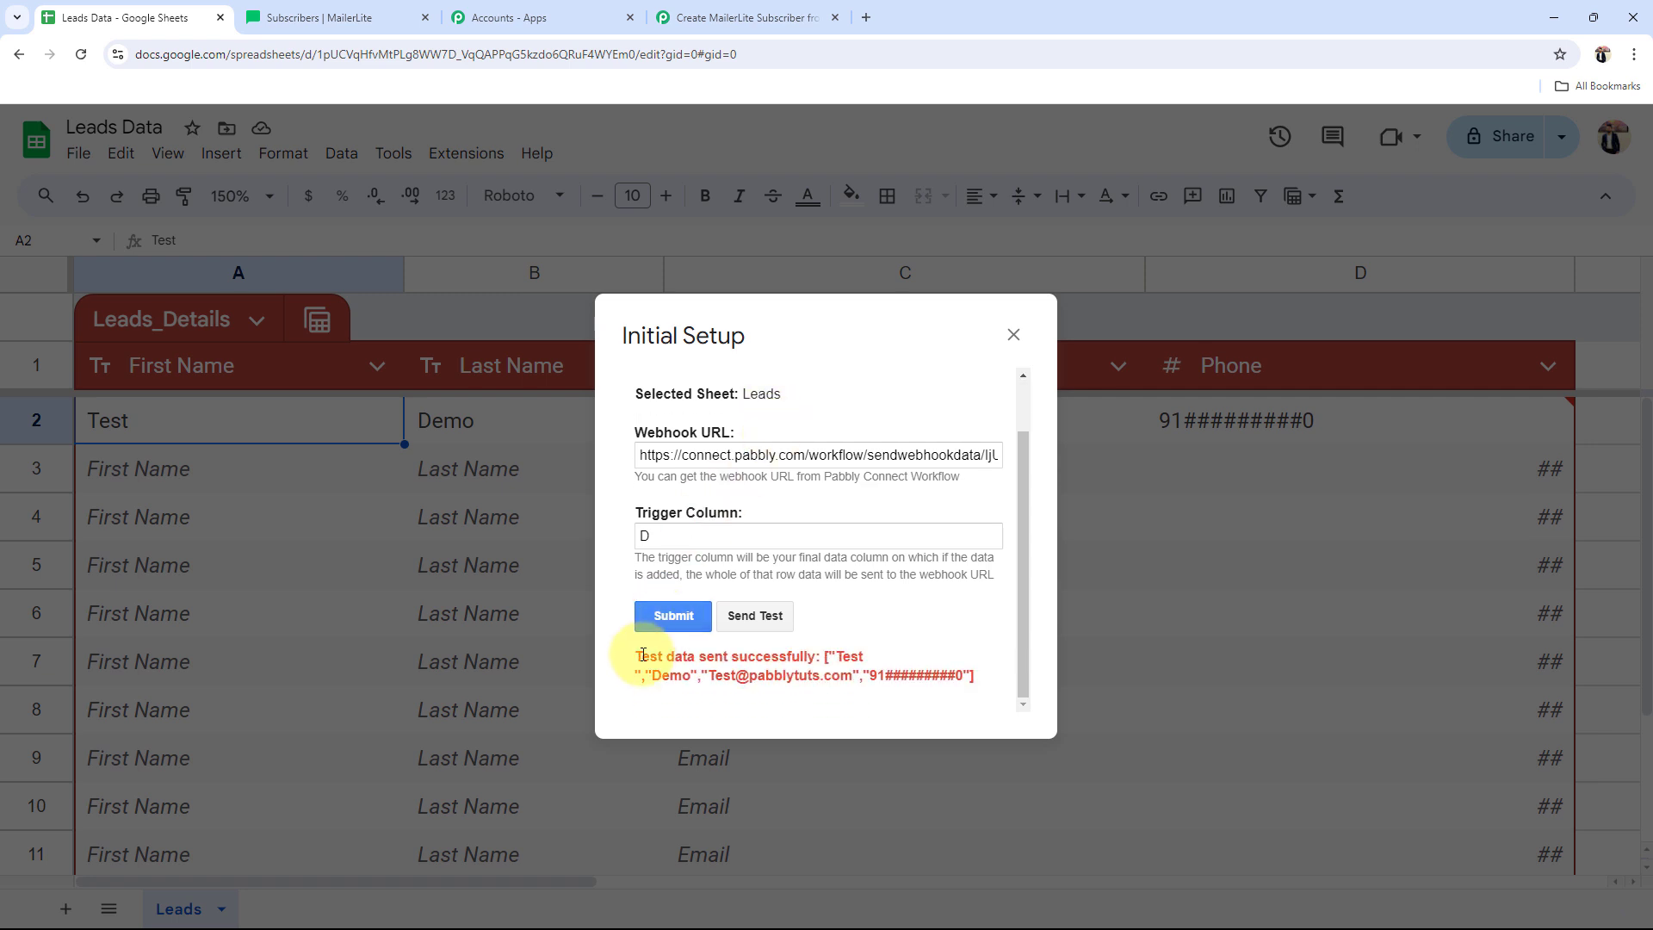
pyautogui.moveTo(637, 656); pyautogui.dragTo(956, 676)
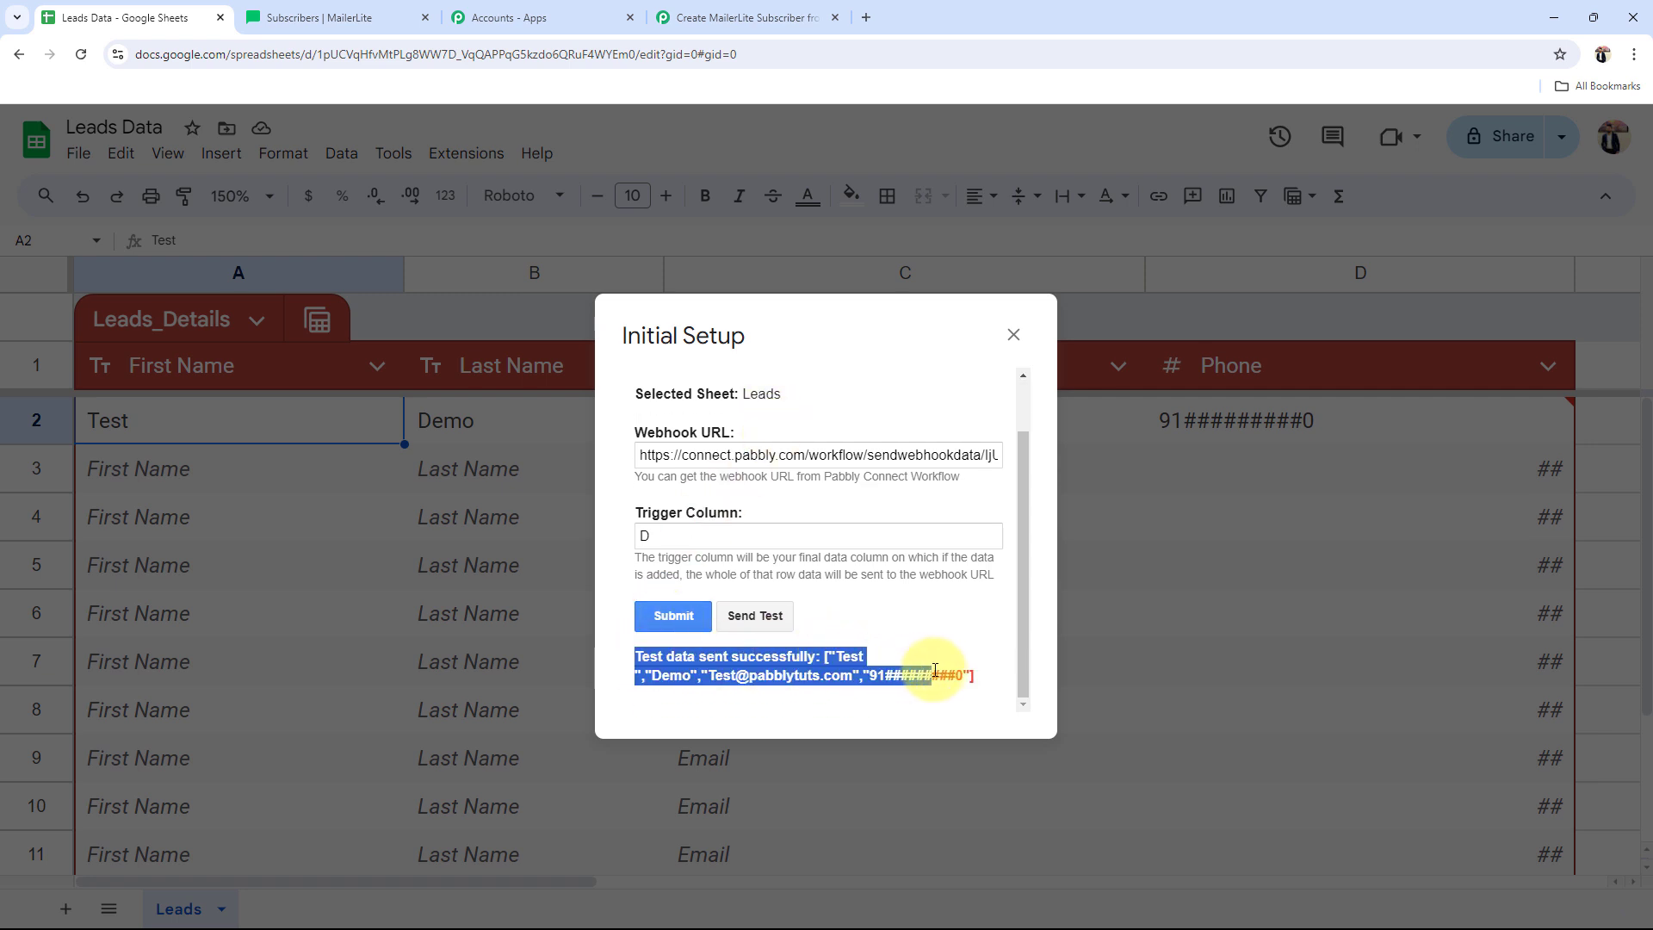
pyautogui.click(951, 622)
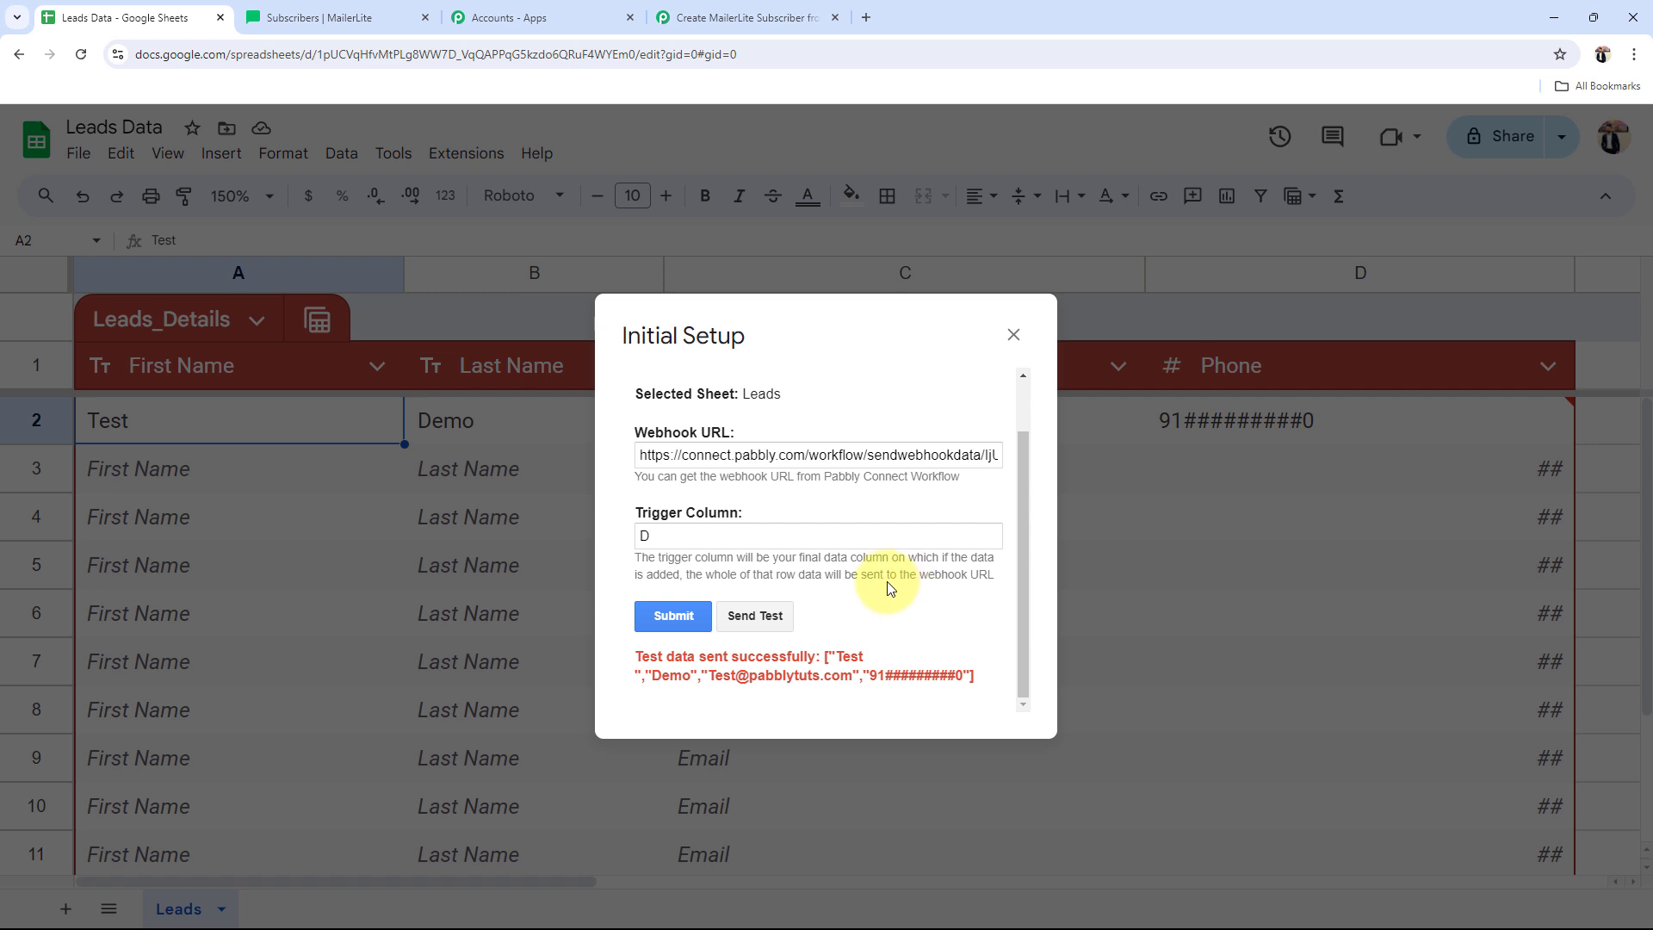
# Step: Submit the webhook setup and close the Initial Setup dialog
pyautogui.click(642, 618)
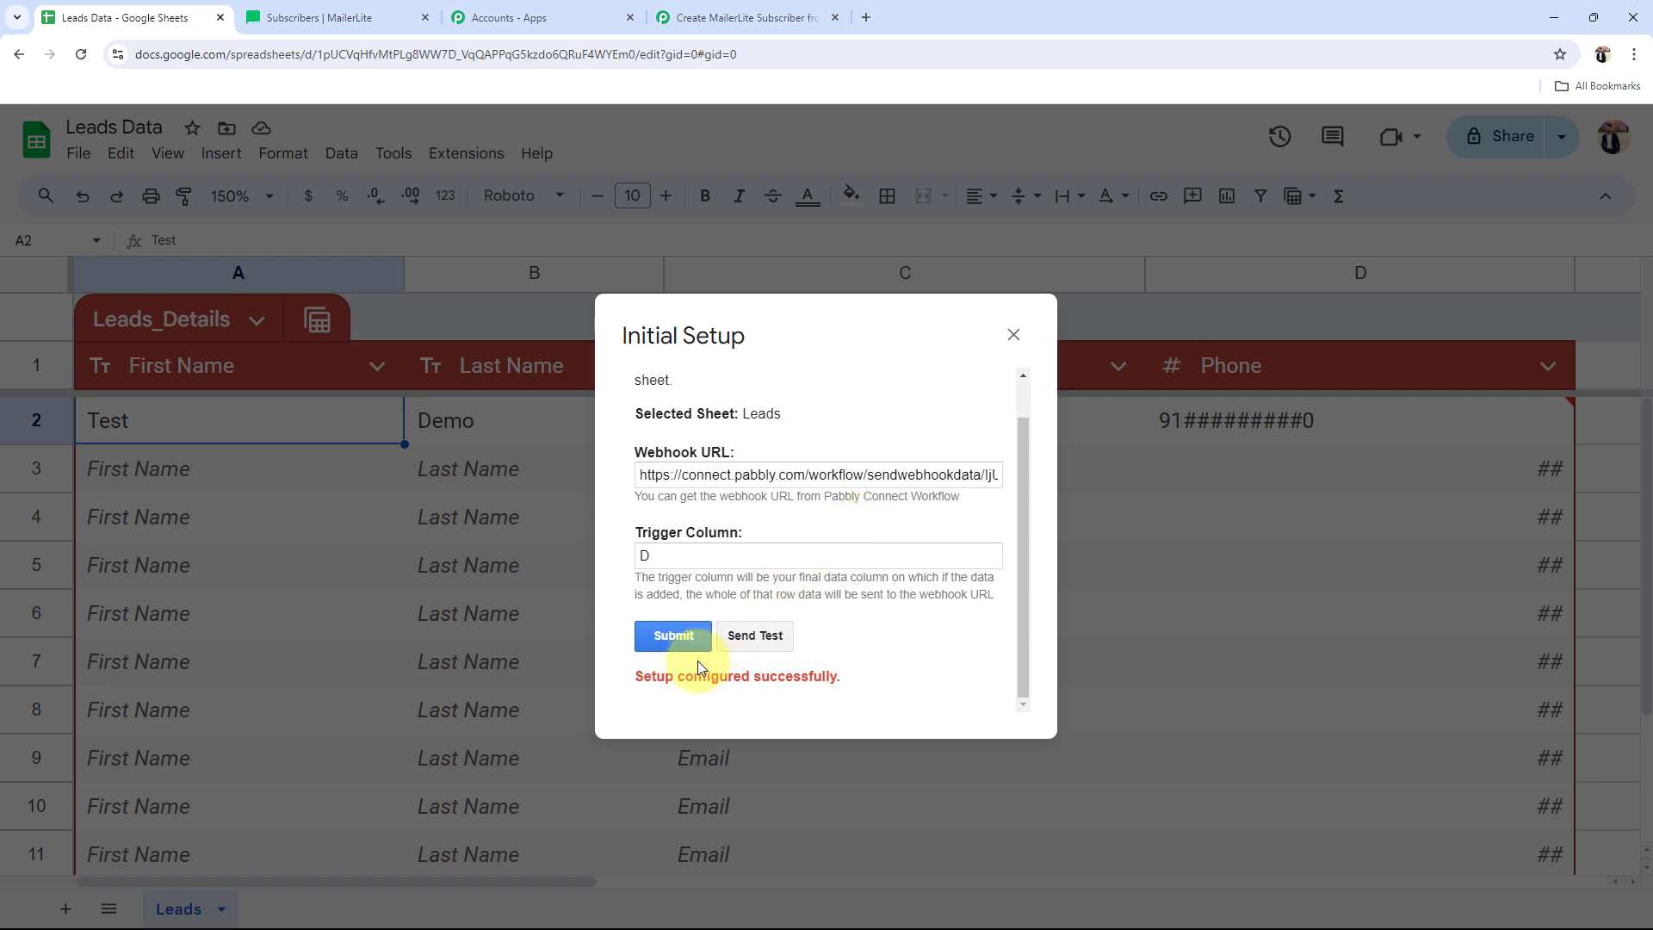
pyautogui.moveTo(635, 681); pyautogui.dragTo(882, 667)
pyautogui.click(887, 654)
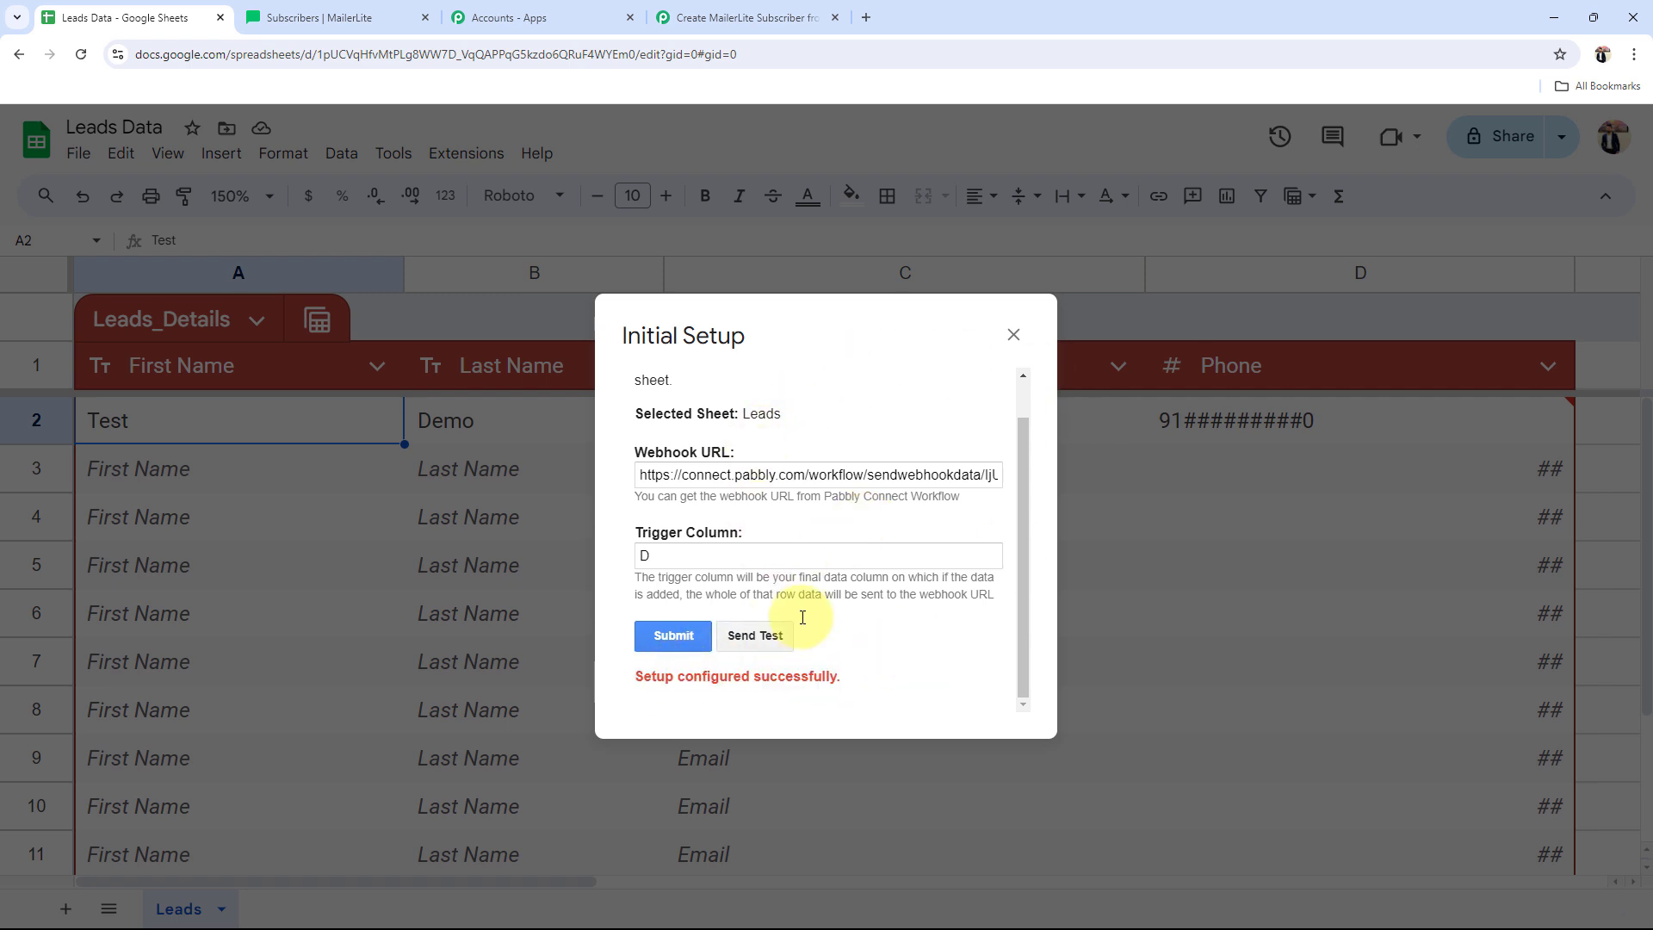
pyautogui.click(1012, 335)
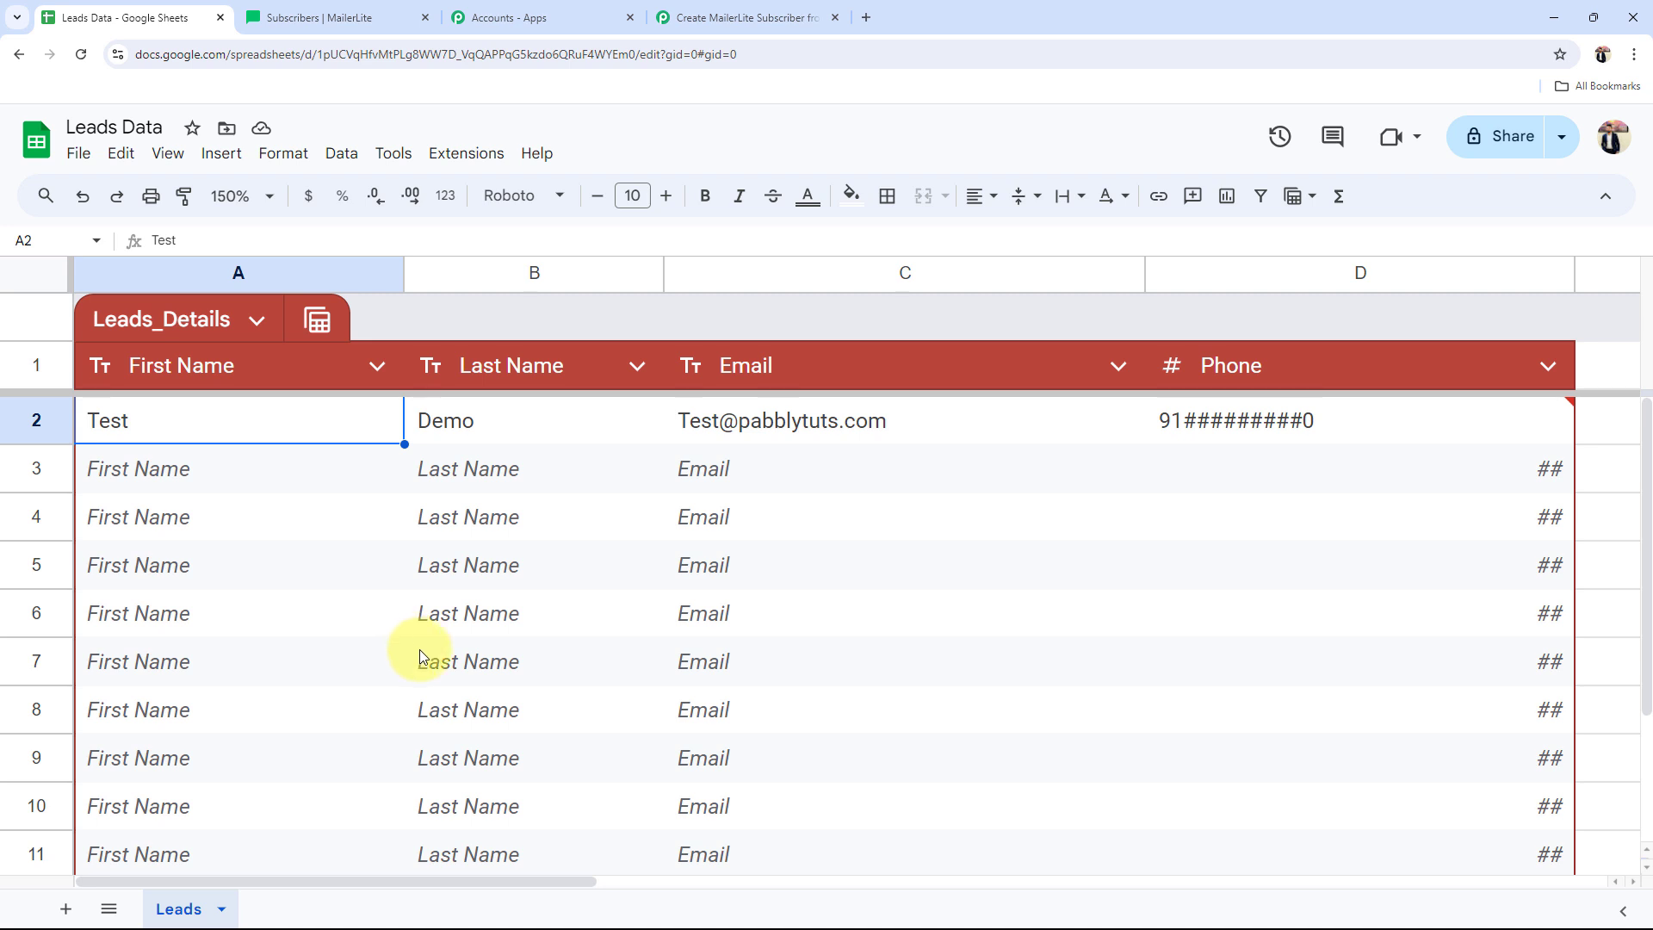
# Step: Turn on the Pabbly Connect Webhooks 'Send On Event' option for the sheet
pyautogui.click(456, 151)
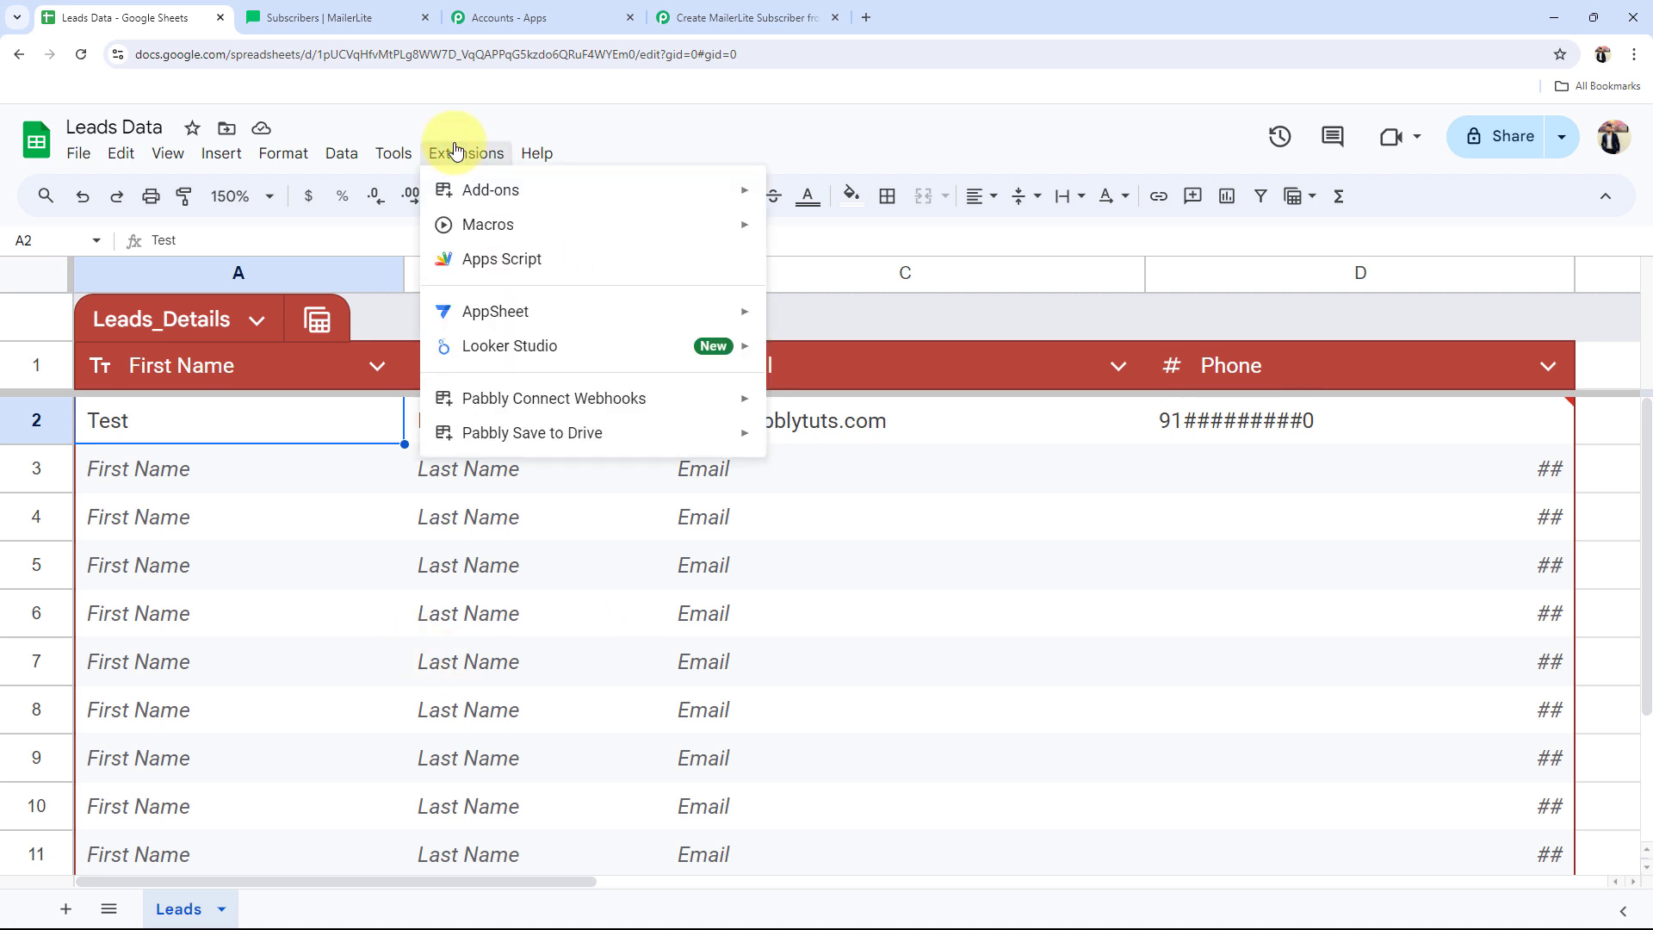
pyautogui.moveTo(472, 408)
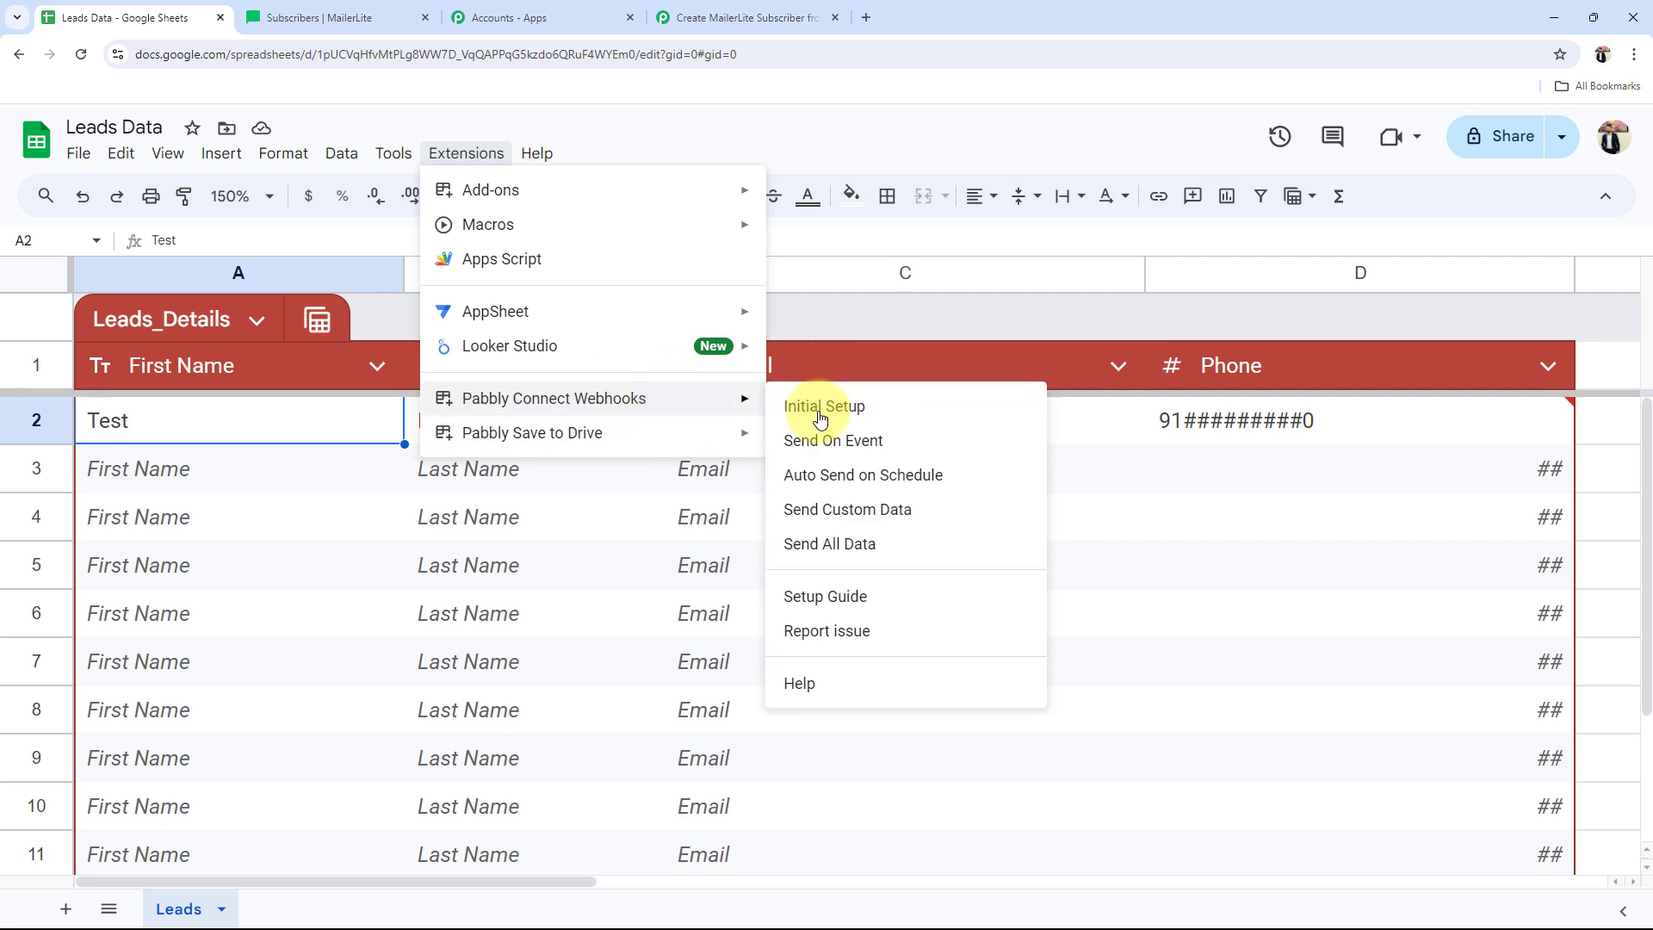
pyautogui.click(823, 441)
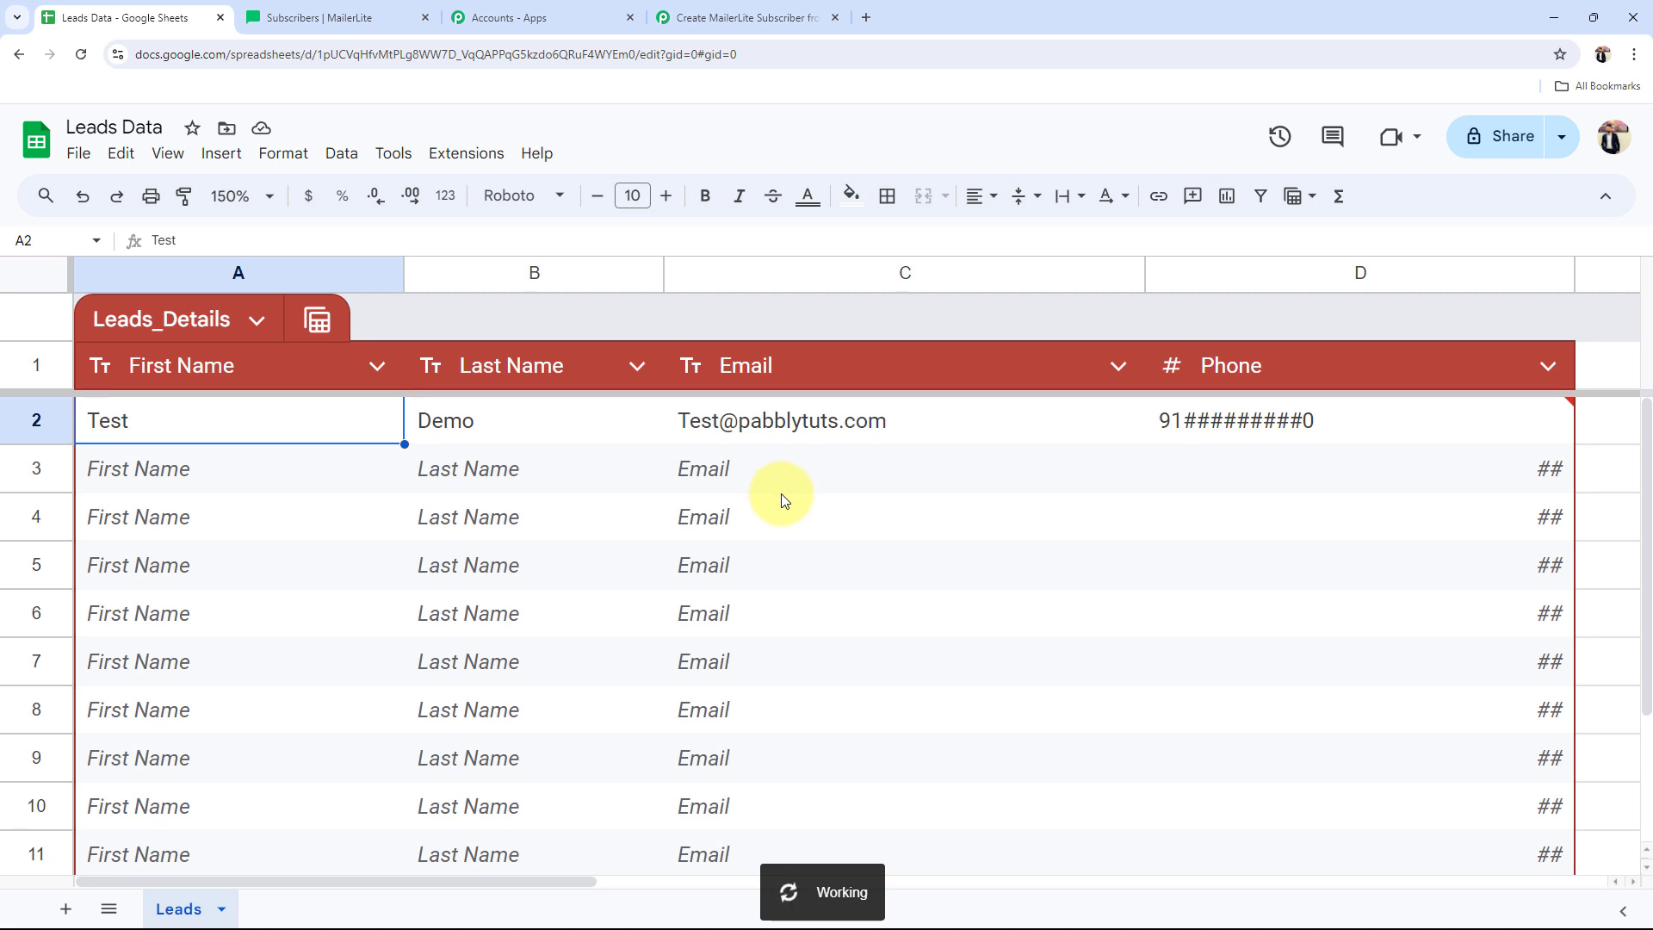
# Step: Select cells A3 through D3 in the first empty row of the Leads sheet
pyautogui.click(210, 468)
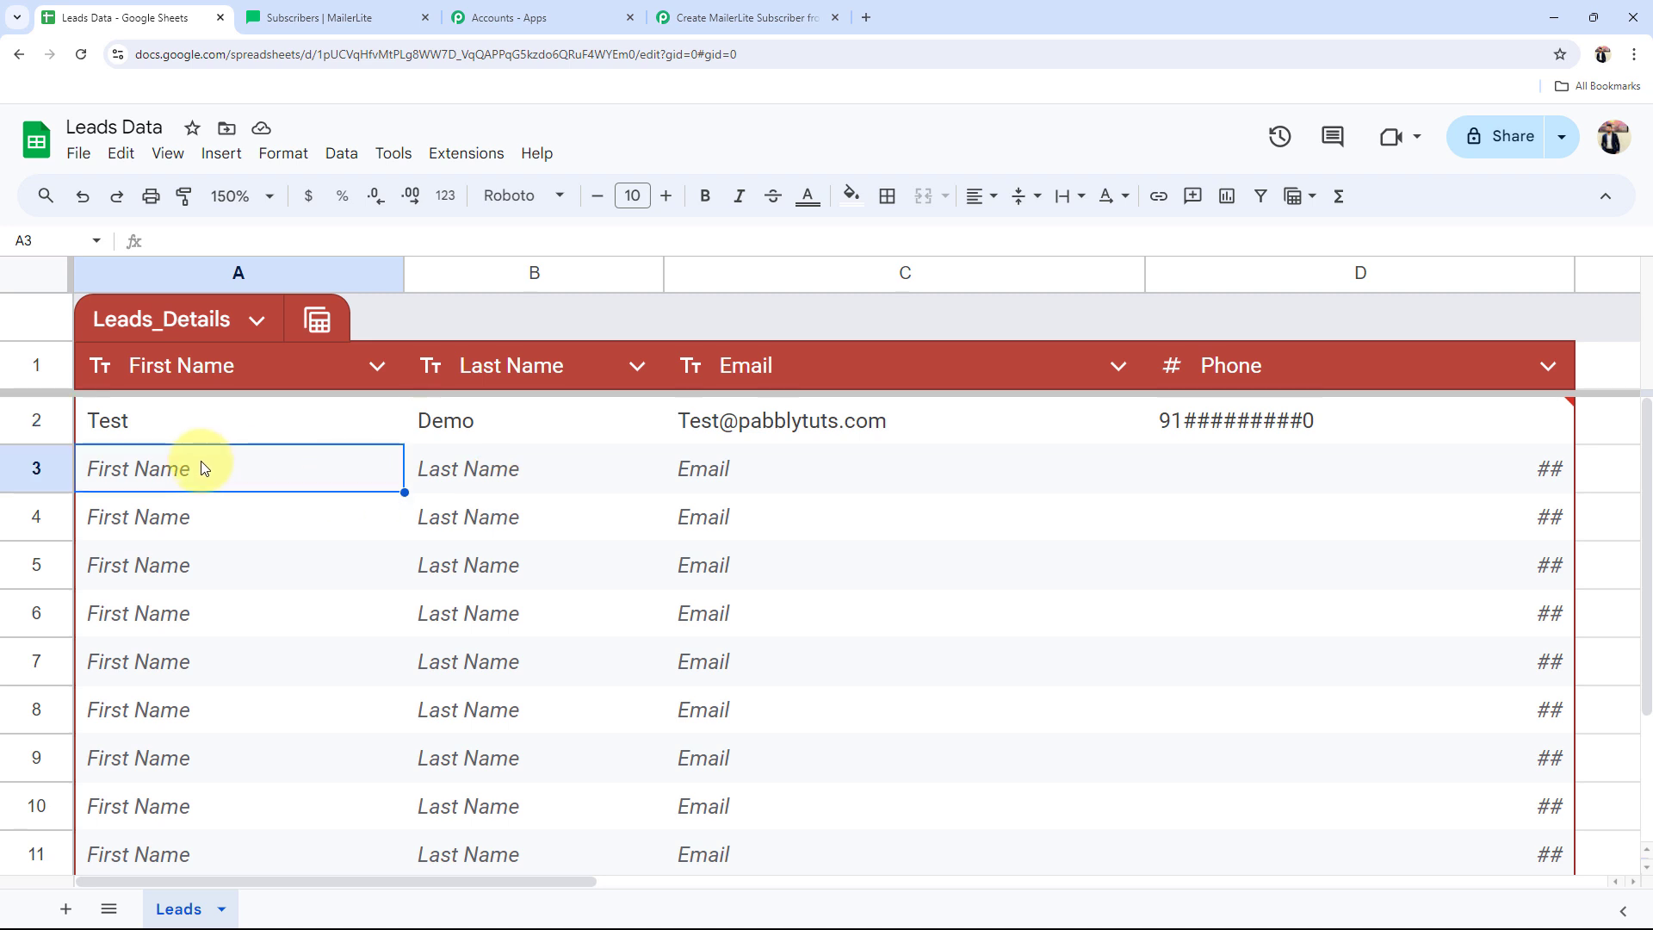
pyautogui.click(450, 469)
pyautogui.click(764, 472)
pyautogui.click(1485, 477)
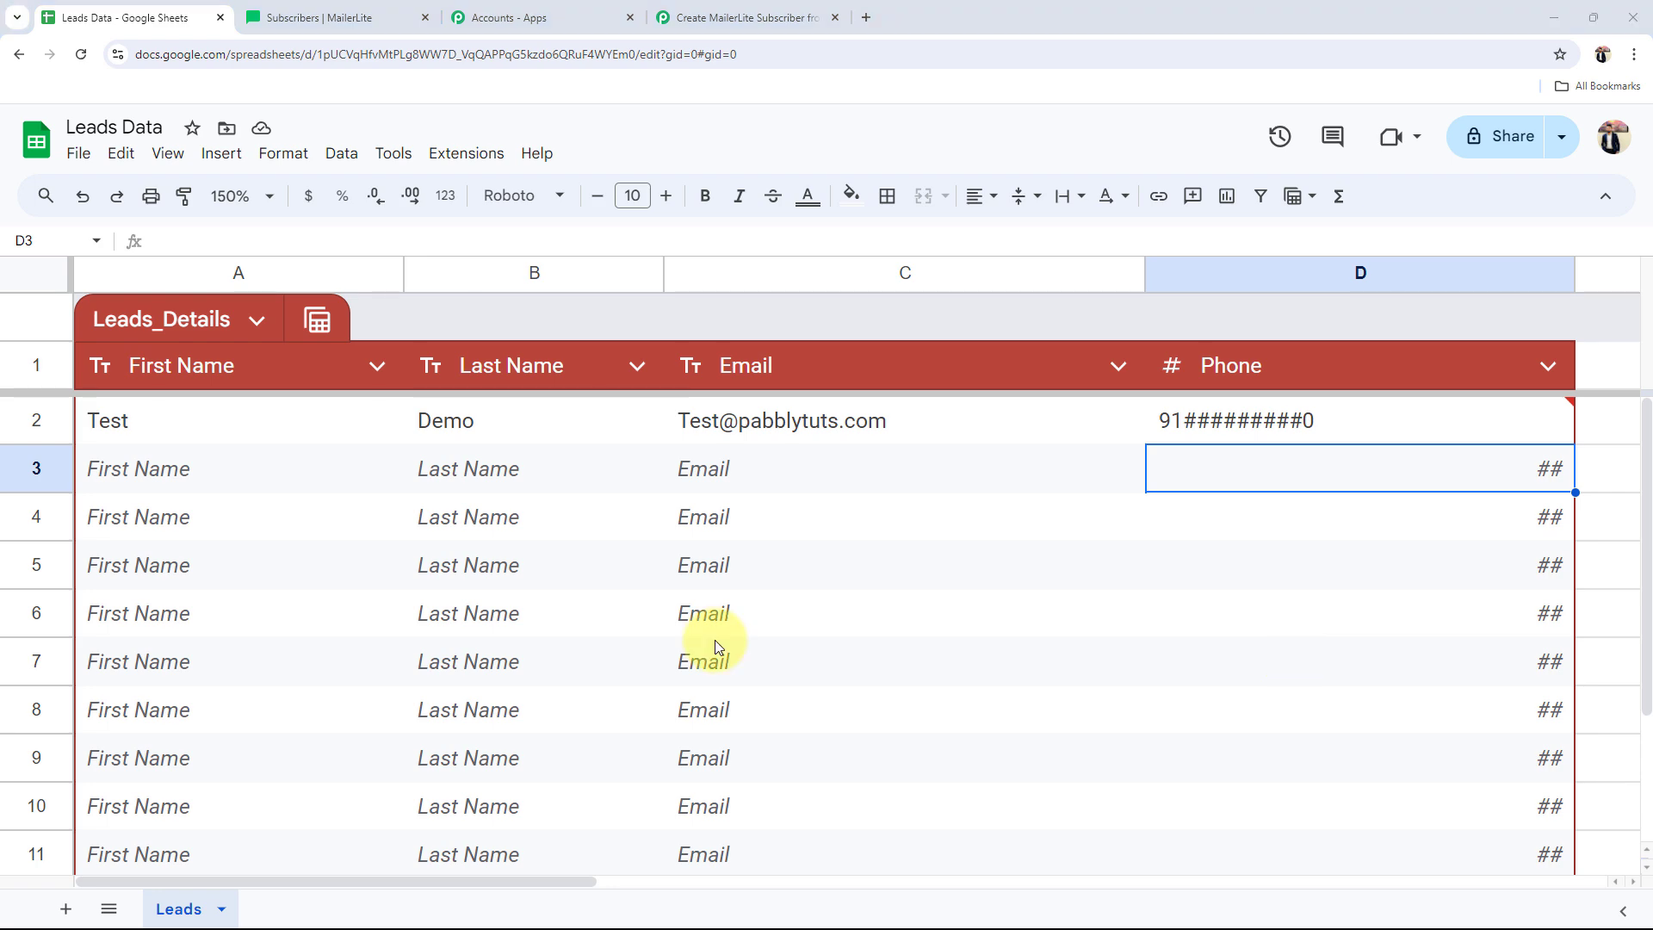
# Step: Scroll to the trigger's Response Received section and review the captured column values
pyautogui.click(703, 7)
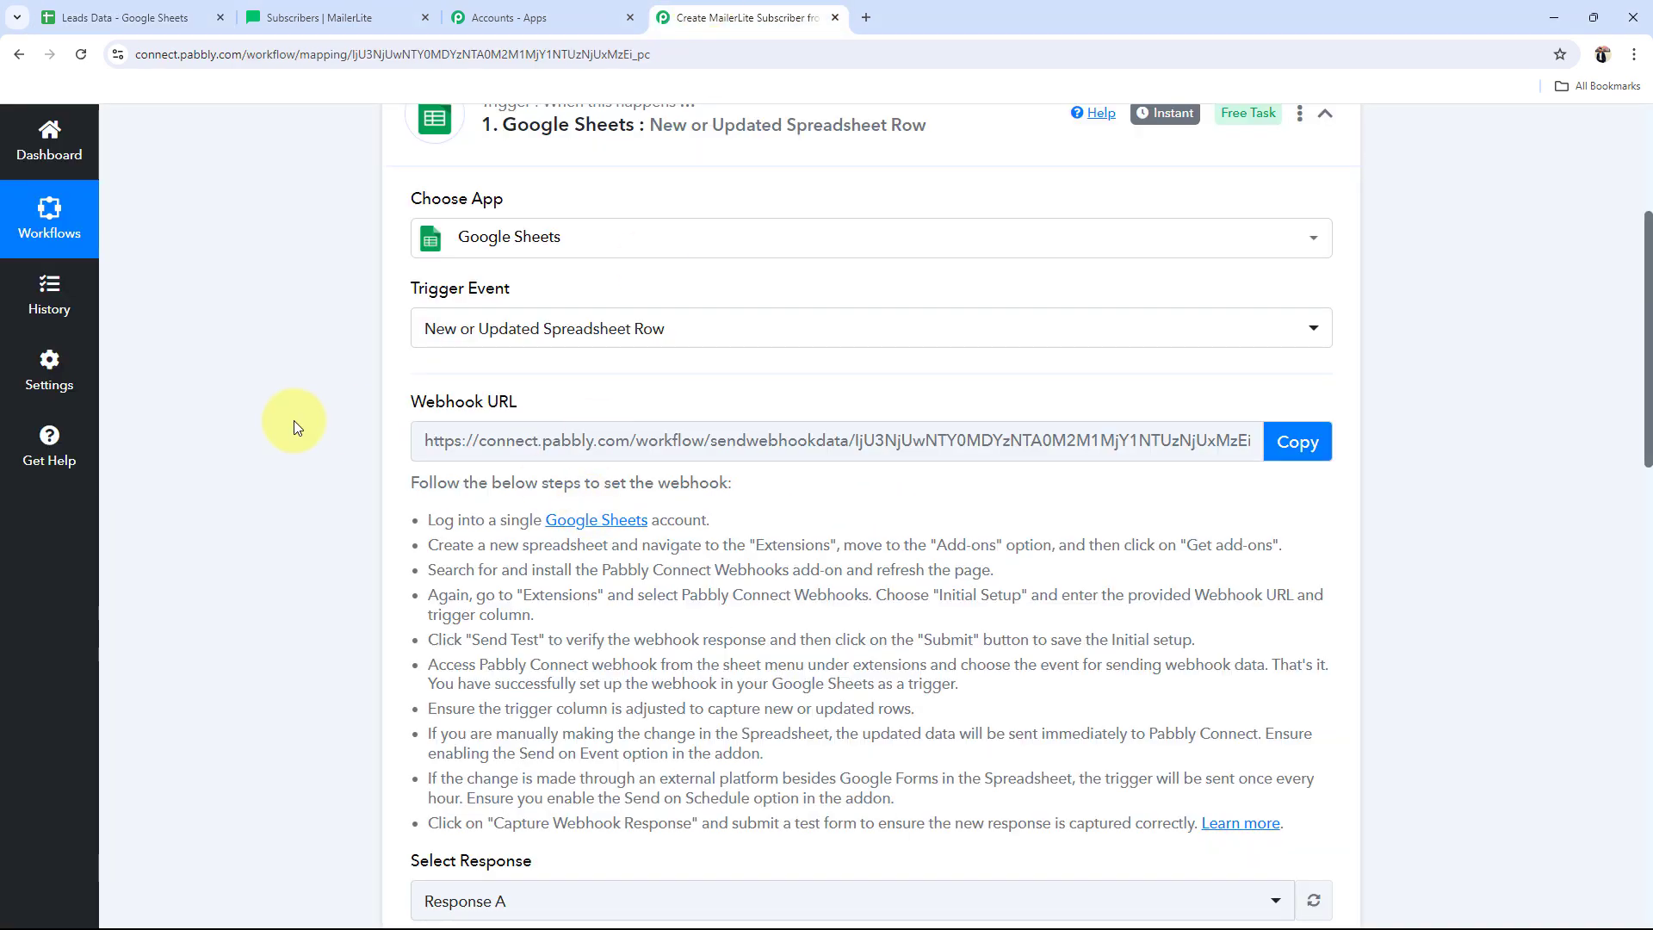
pyautogui.scroll(-4, 292, 420)
pyautogui.scroll(-5, 310, 433)
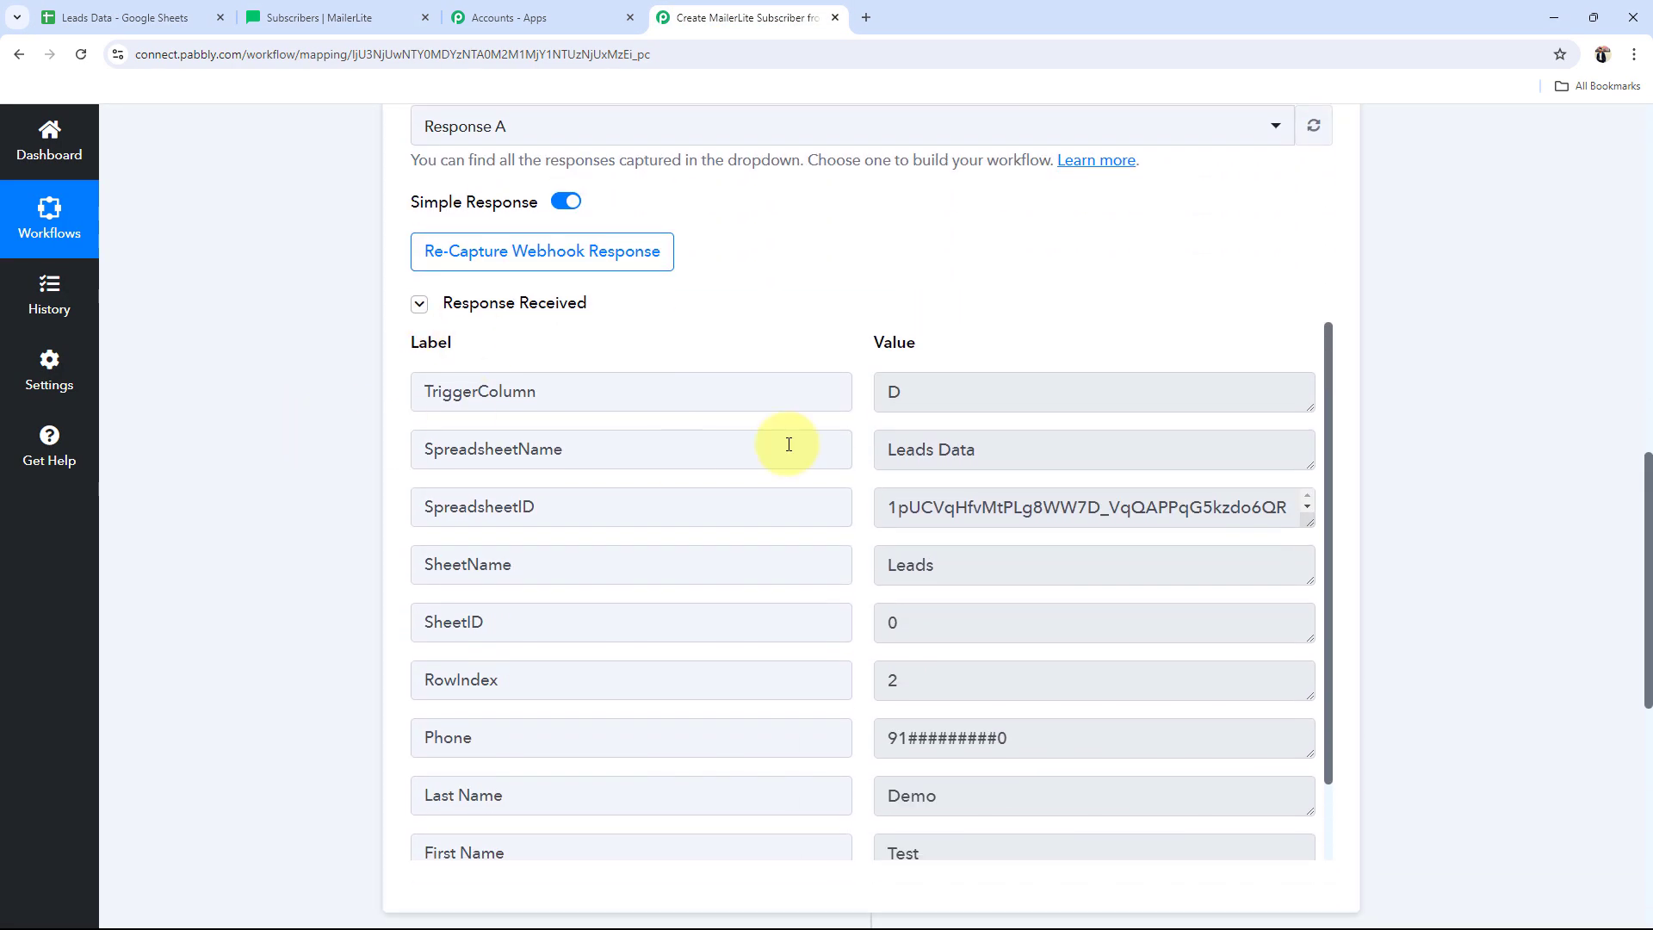
pyautogui.moveTo(1051, 395); pyautogui.dragTo(630, 399)
pyautogui.moveTo(964, 449); pyautogui.dragTo(251, 545)
pyautogui.scroll(-2, 794, 542)
pyautogui.moveTo(951, 394); pyautogui.dragTo(432, 483)
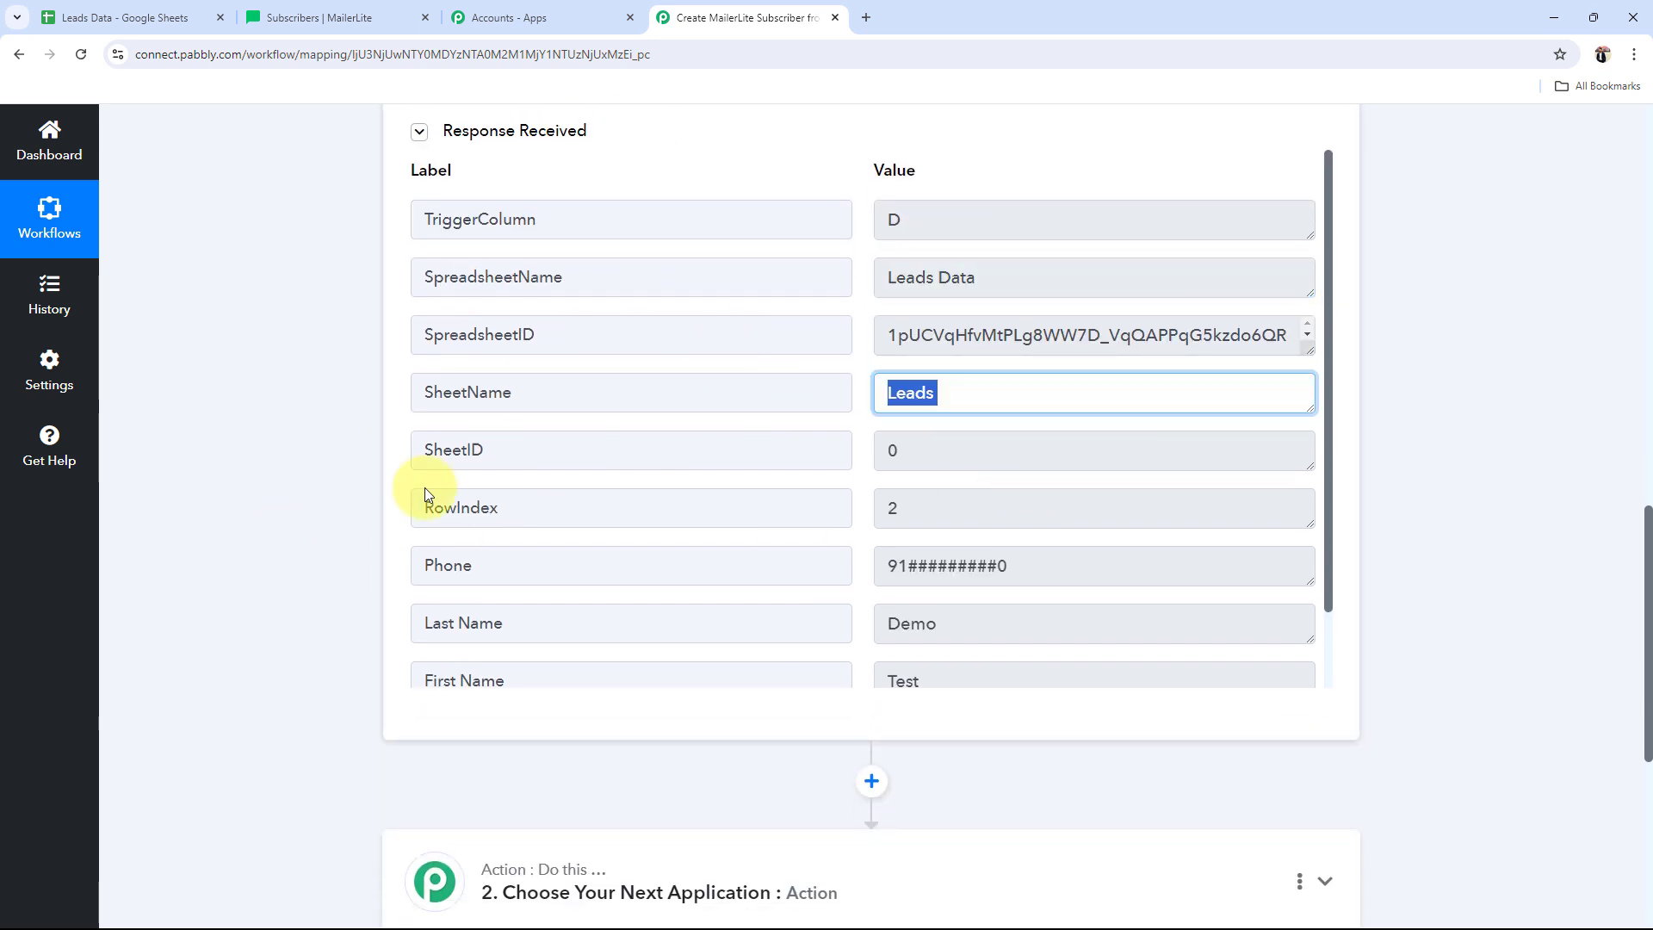
pyautogui.scroll(-1, 1023, 545)
pyautogui.scroll(-1, 1023, 545)
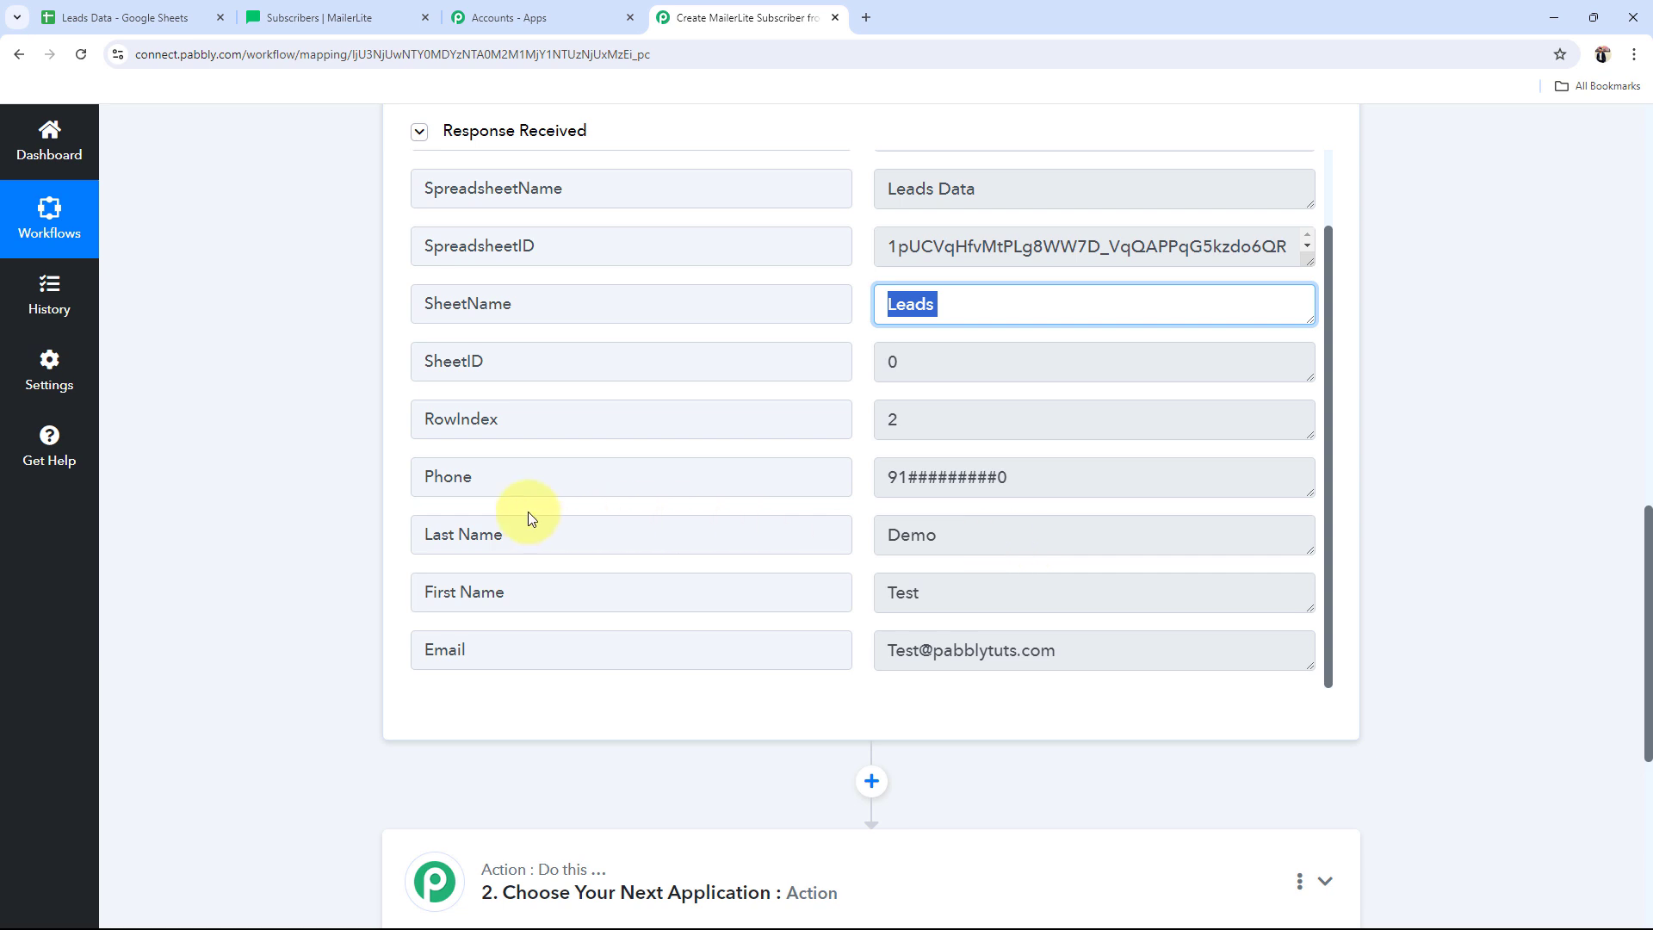
# Step: Confirm the captured First Name Test, Last Name Demo, phone and email, and collapse the trigger
pyautogui.moveTo(991, 591); pyautogui.dragTo(726, 560)
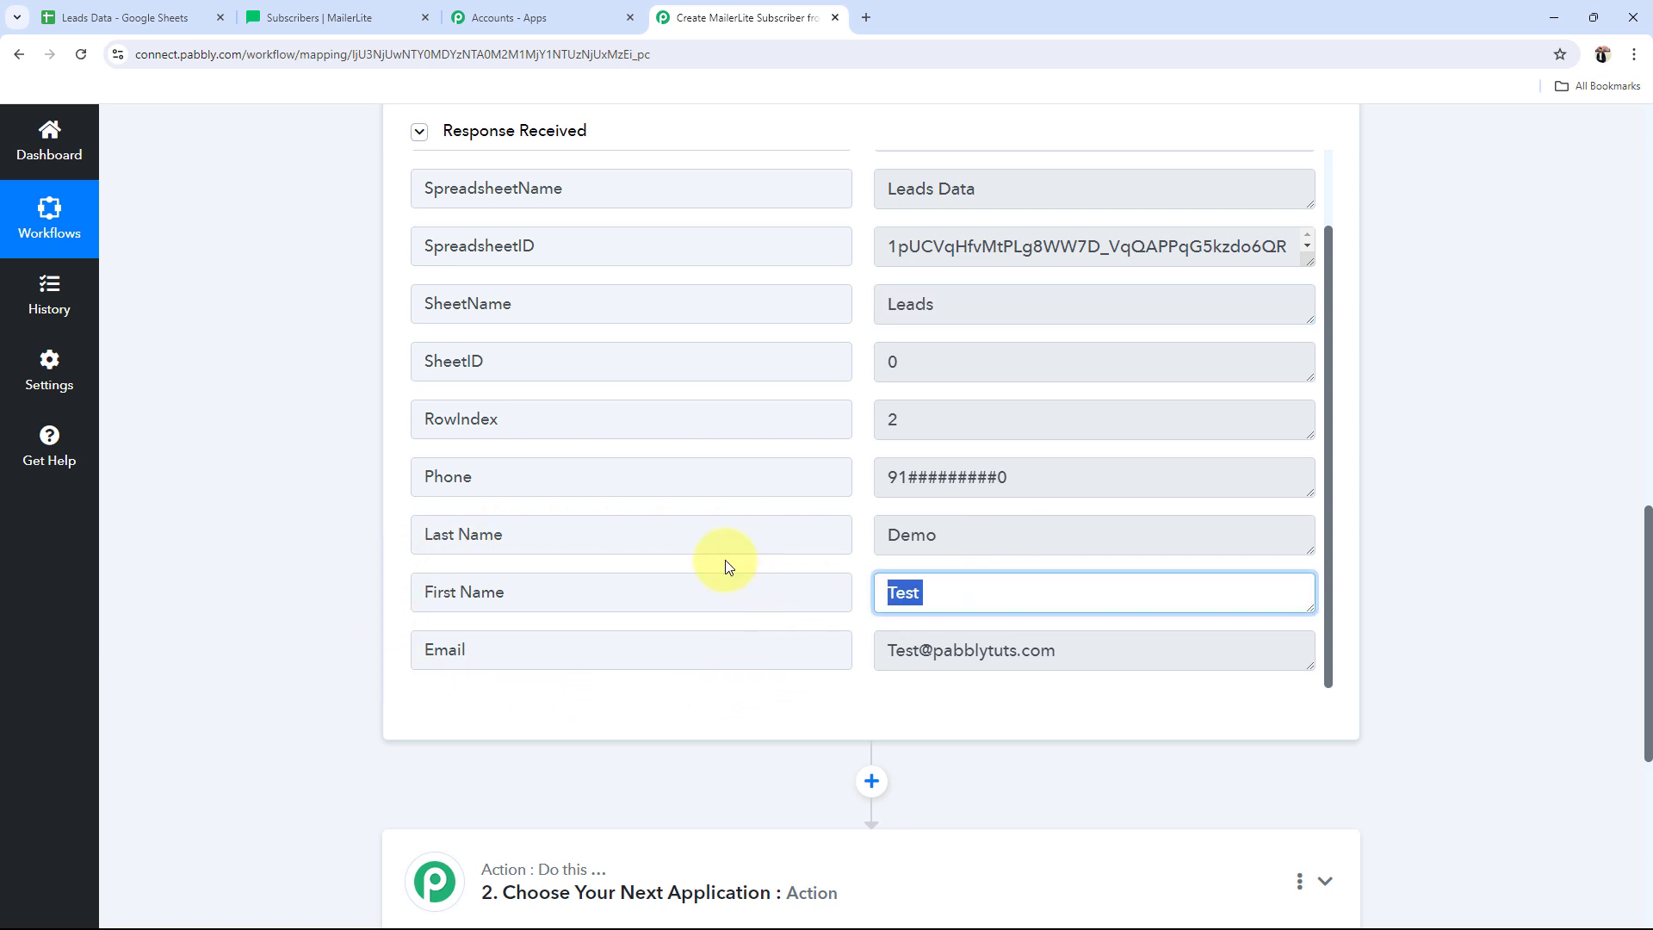
pyautogui.moveTo(1022, 527); pyautogui.dragTo(770, 533)
pyautogui.moveTo(1096, 465); pyautogui.dragTo(757, 476)
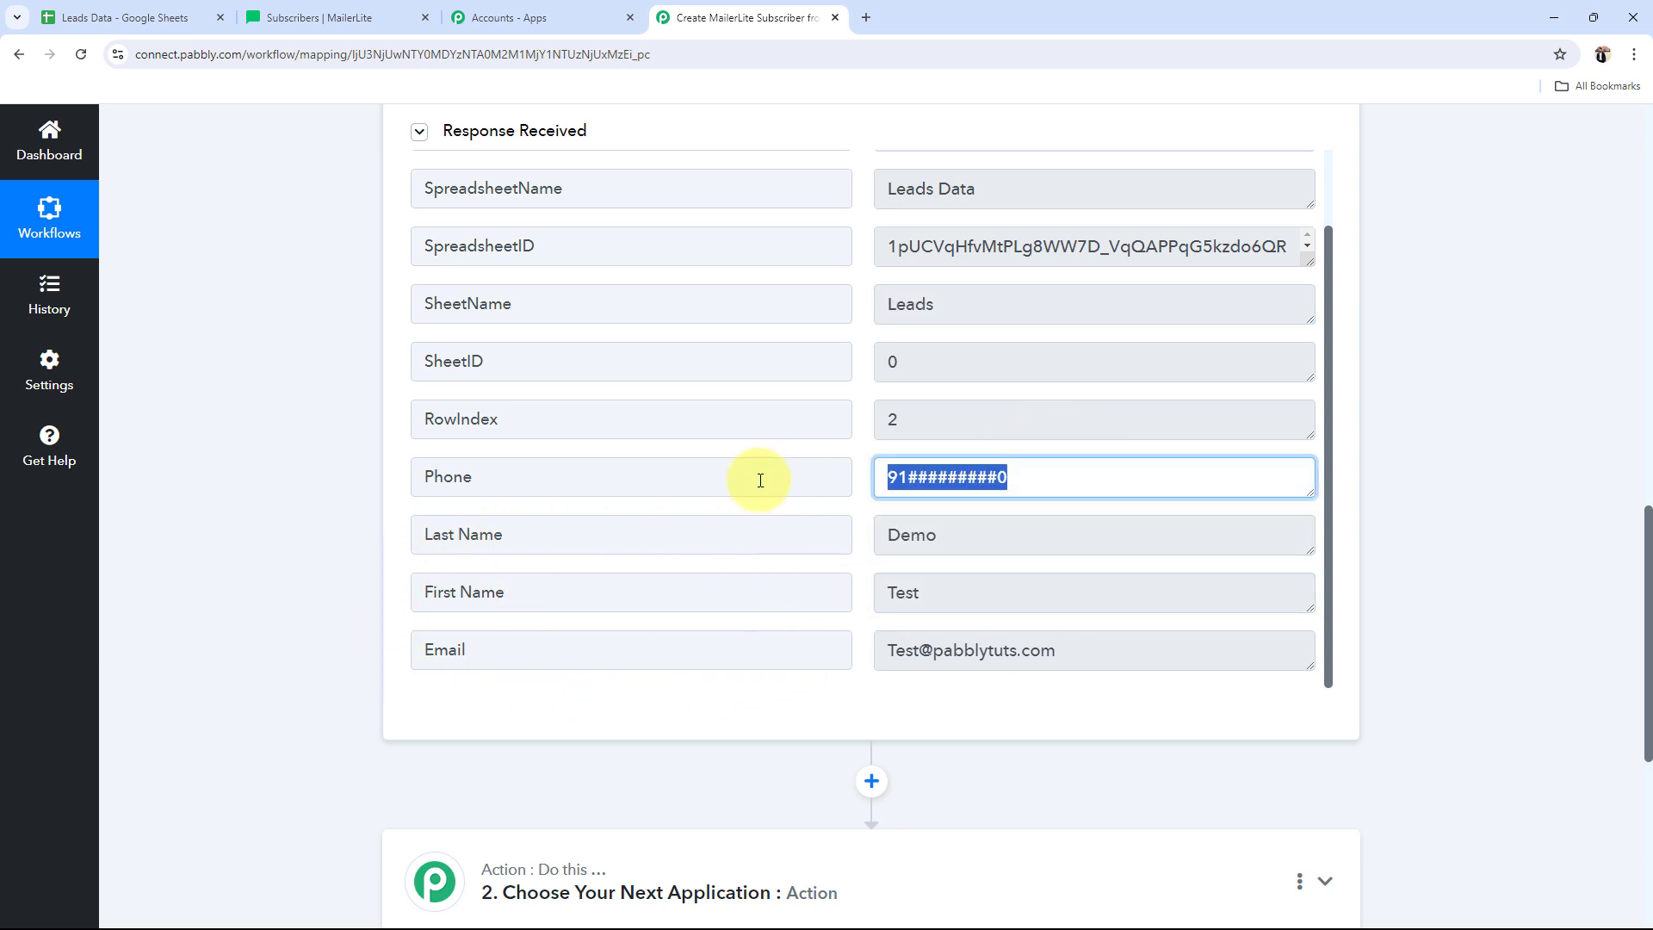
pyautogui.moveTo(1059, 670); pyautogui.dragTo(889, 705)
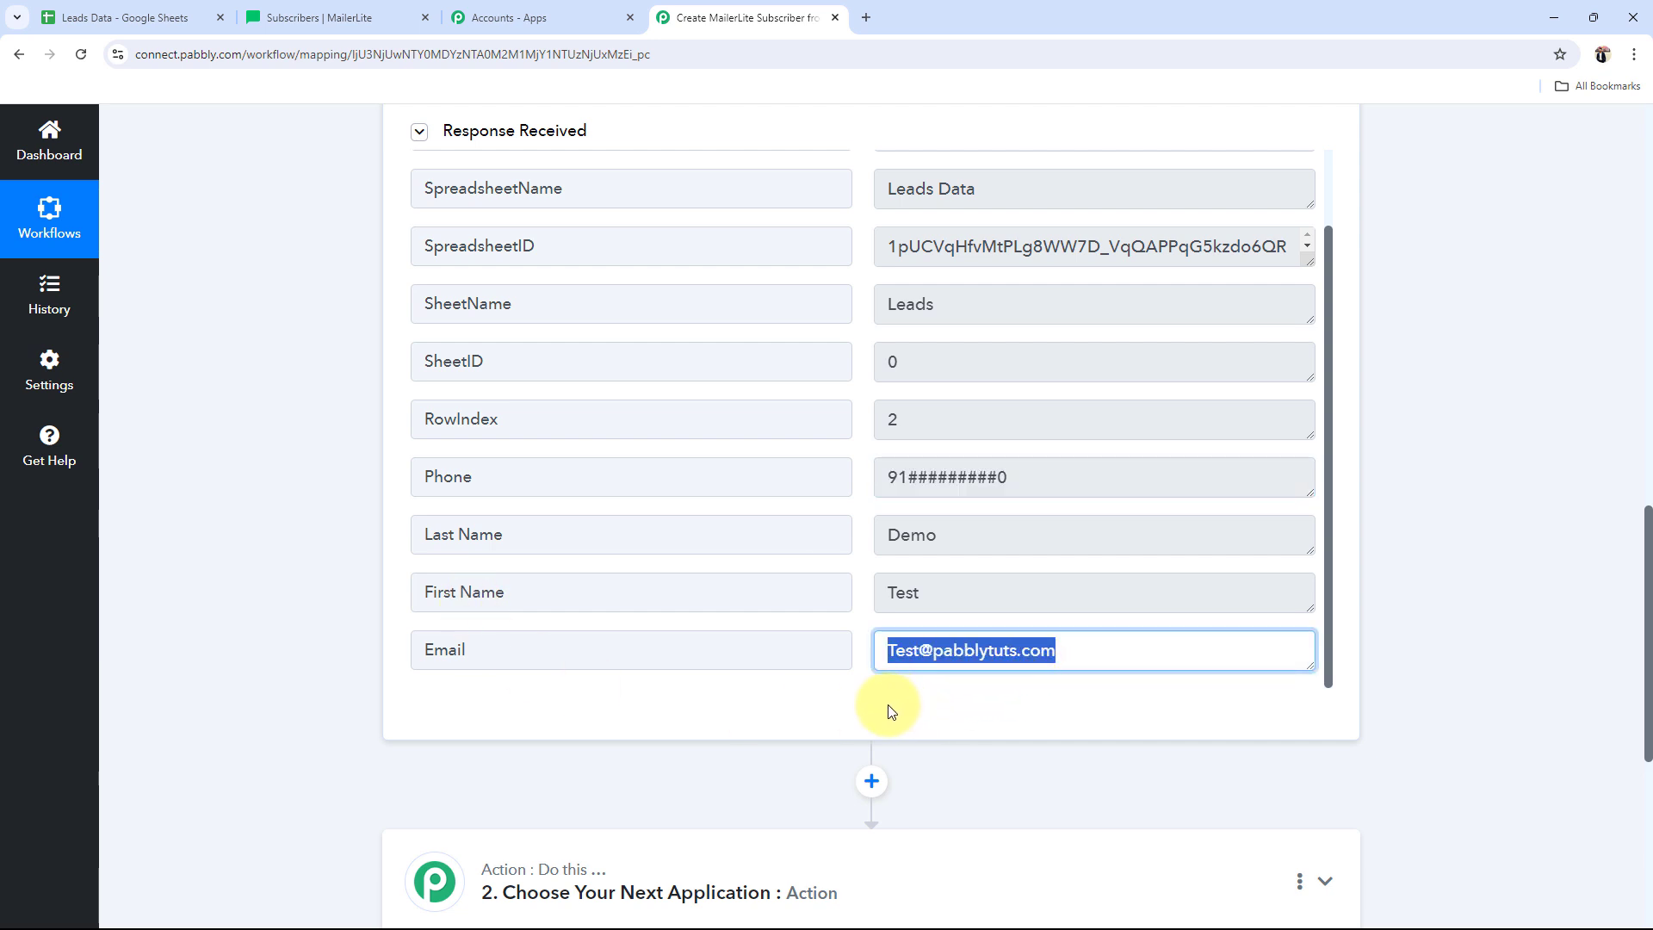
pyautogui.click(312, 628)
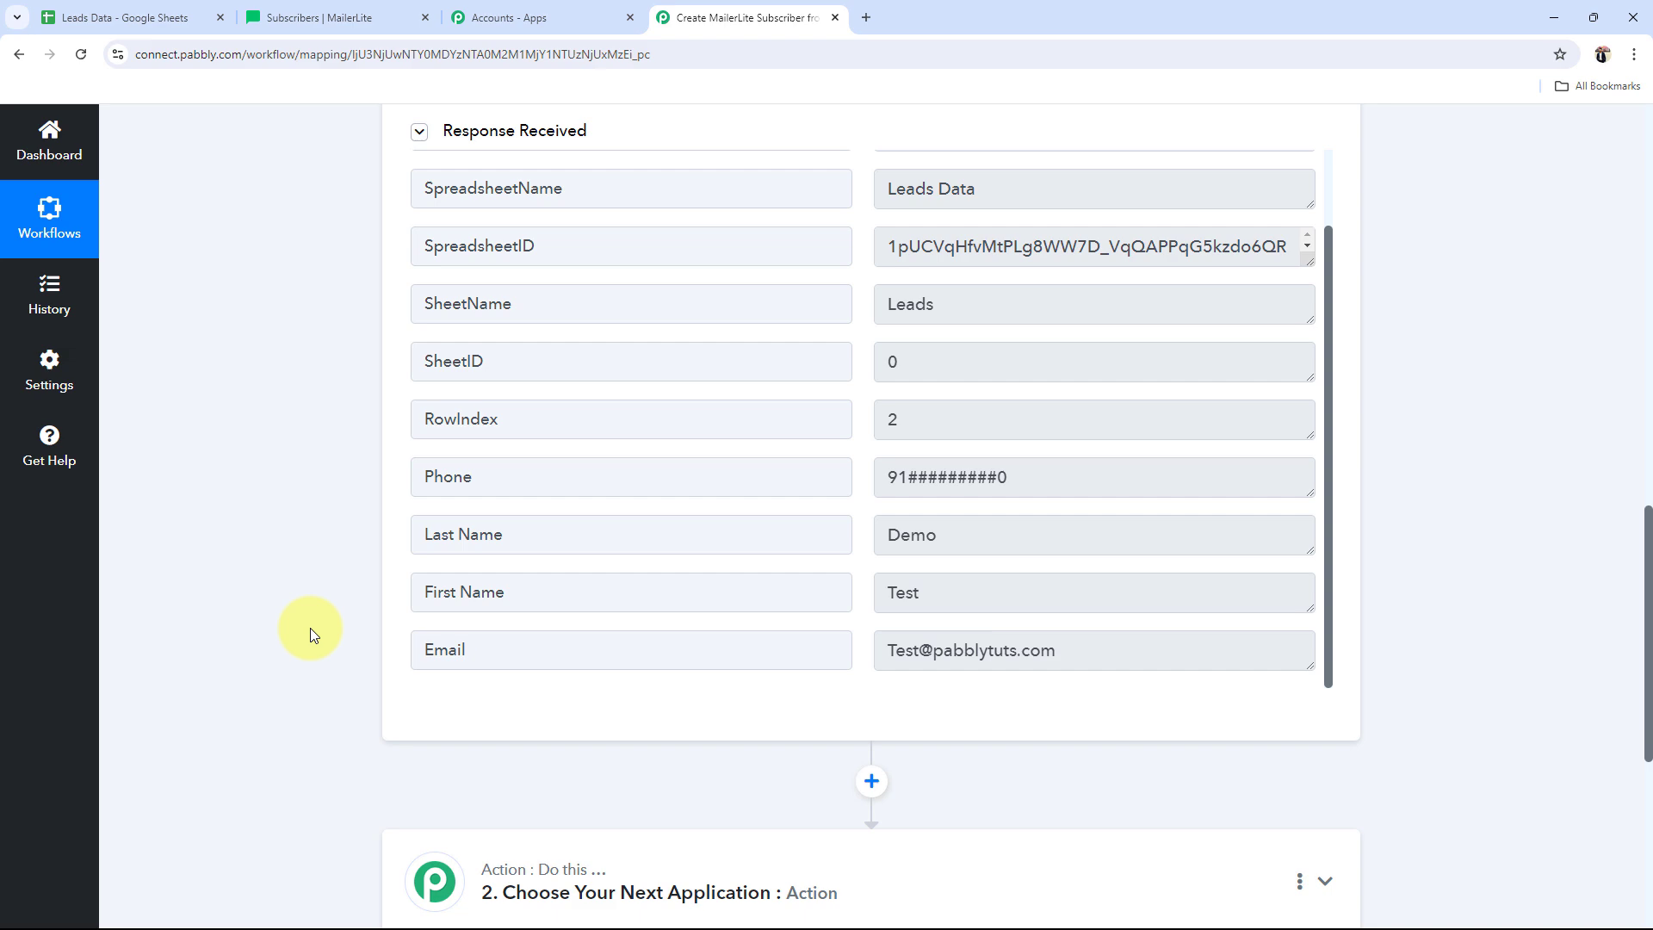
pyautogui.scroll(15, 310, 627)
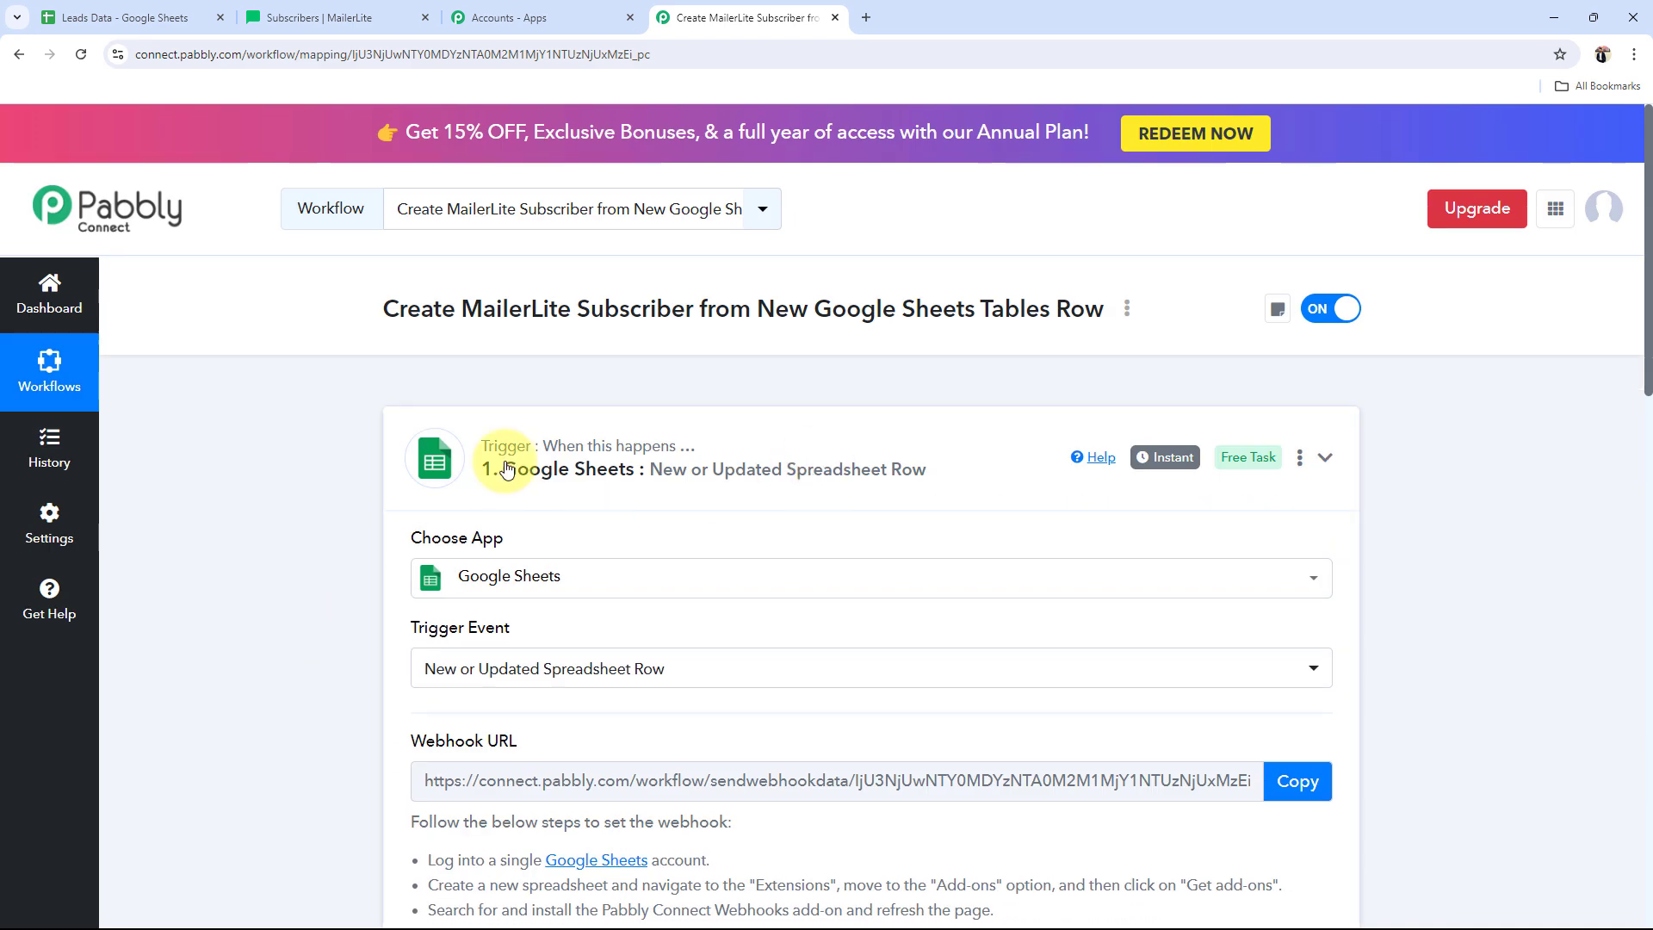
pyautogui.click(506, 469)
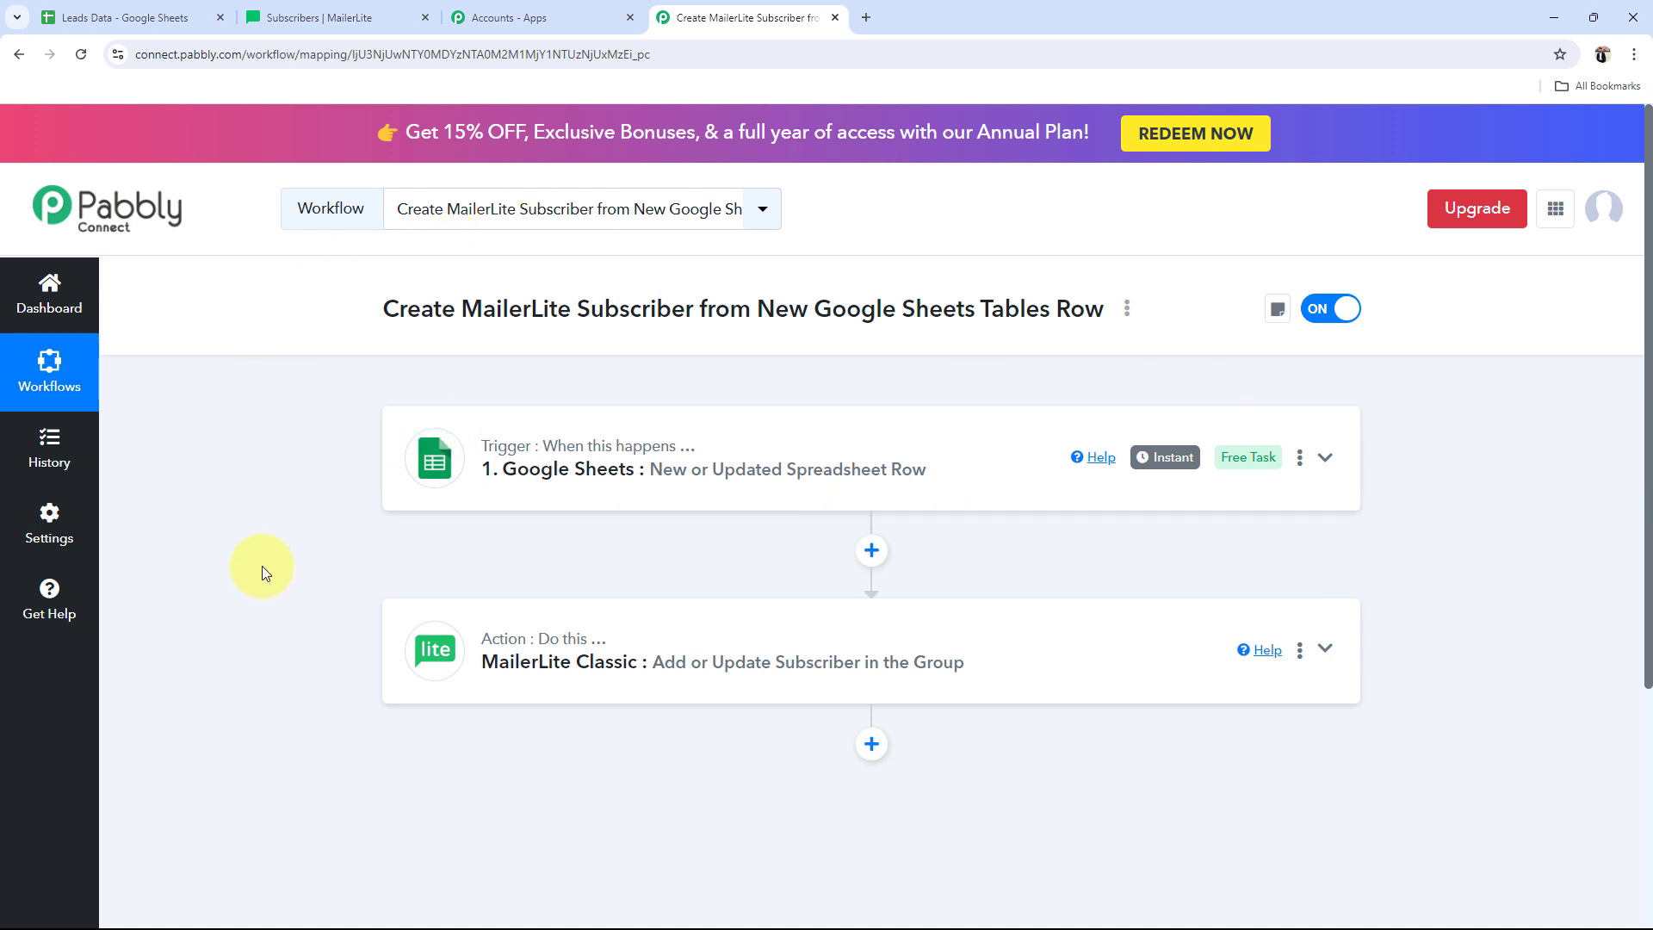
# Step: Expand the MailerLite Classic action and choose Add New Connection (MailerLite Classic #5)
pyautogui.scroll(-1, 261, 566)
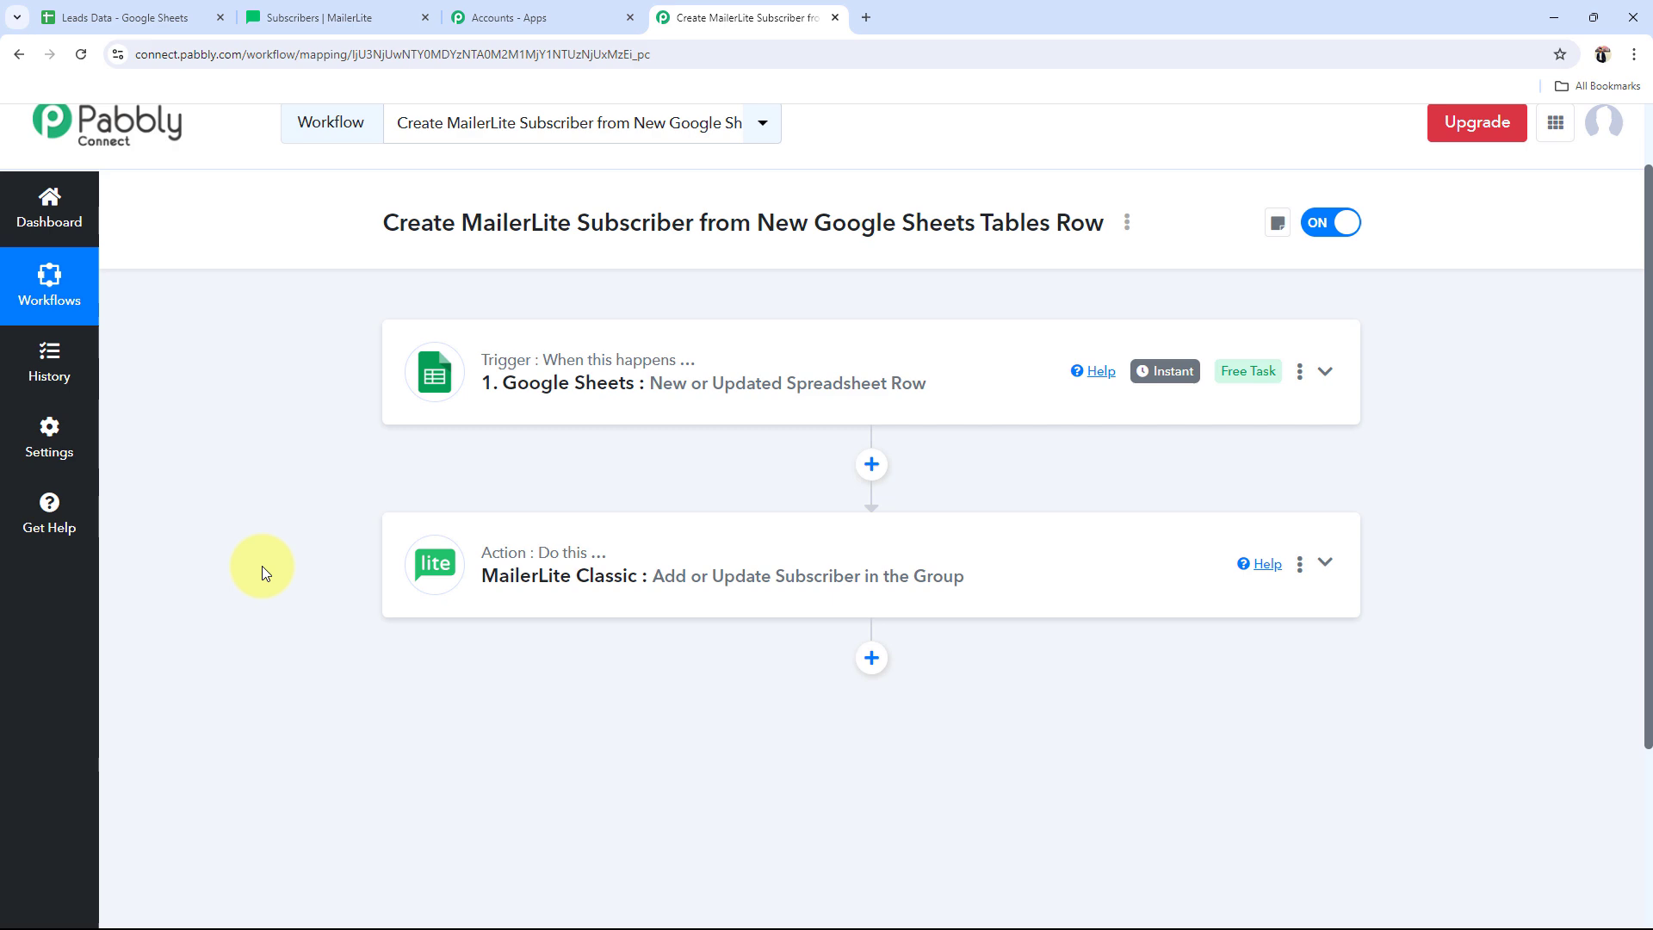
pyautogui.click(564, 575)
pyautogui.scroll(-3, 564, 575)
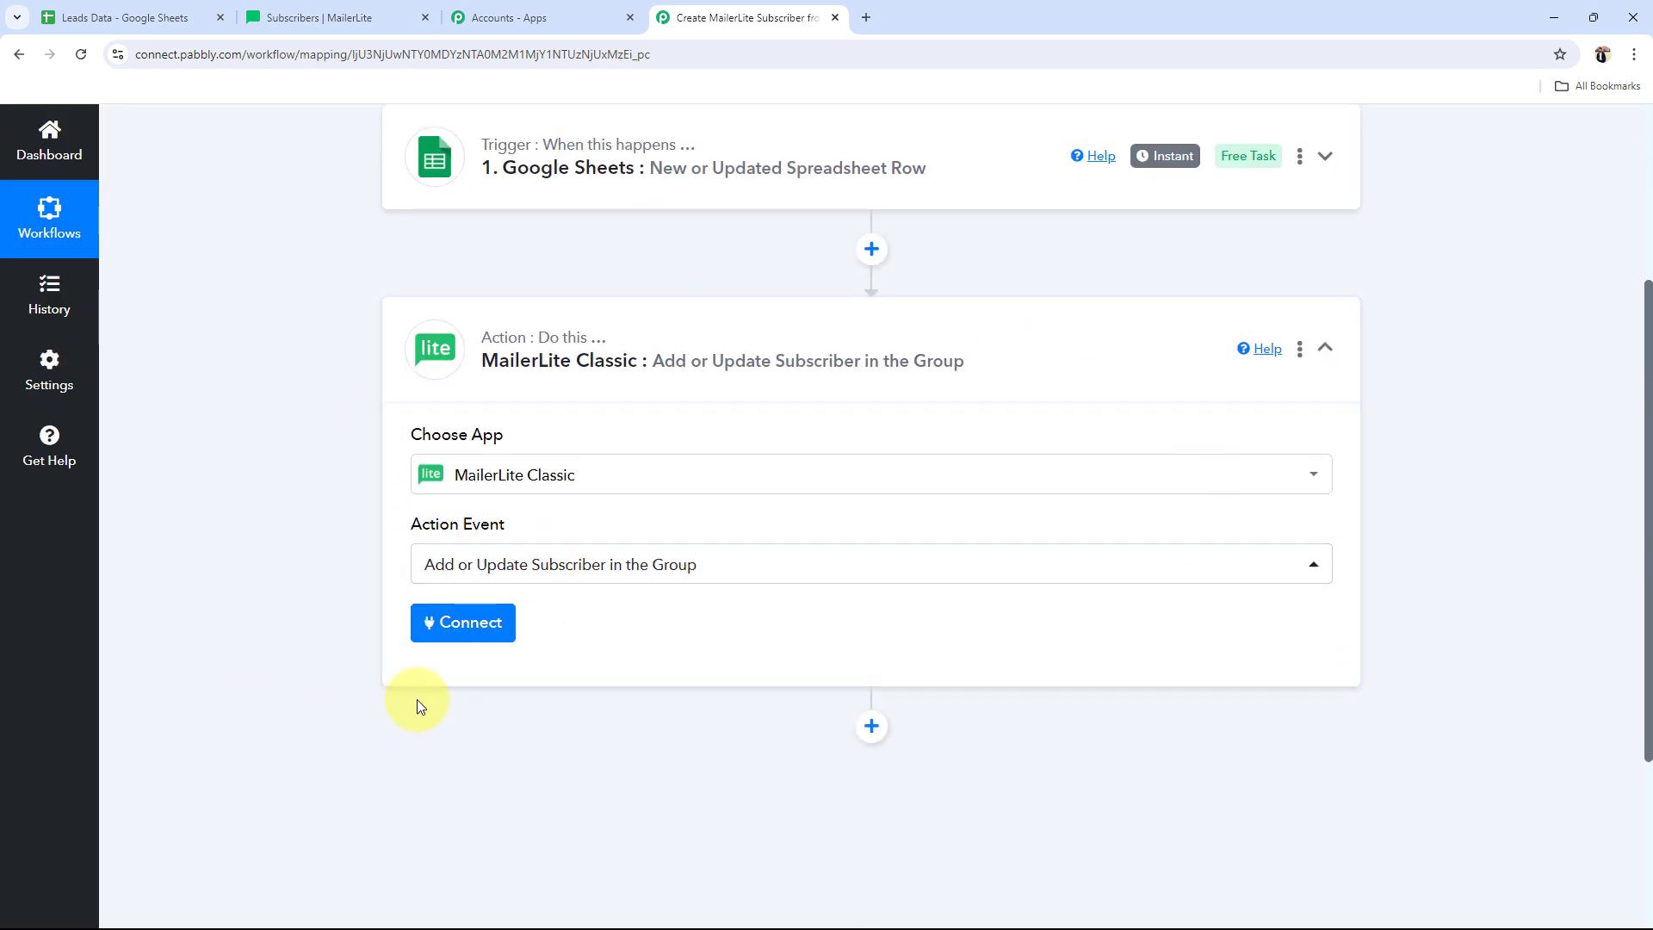
pyautogui.click(454, 642)
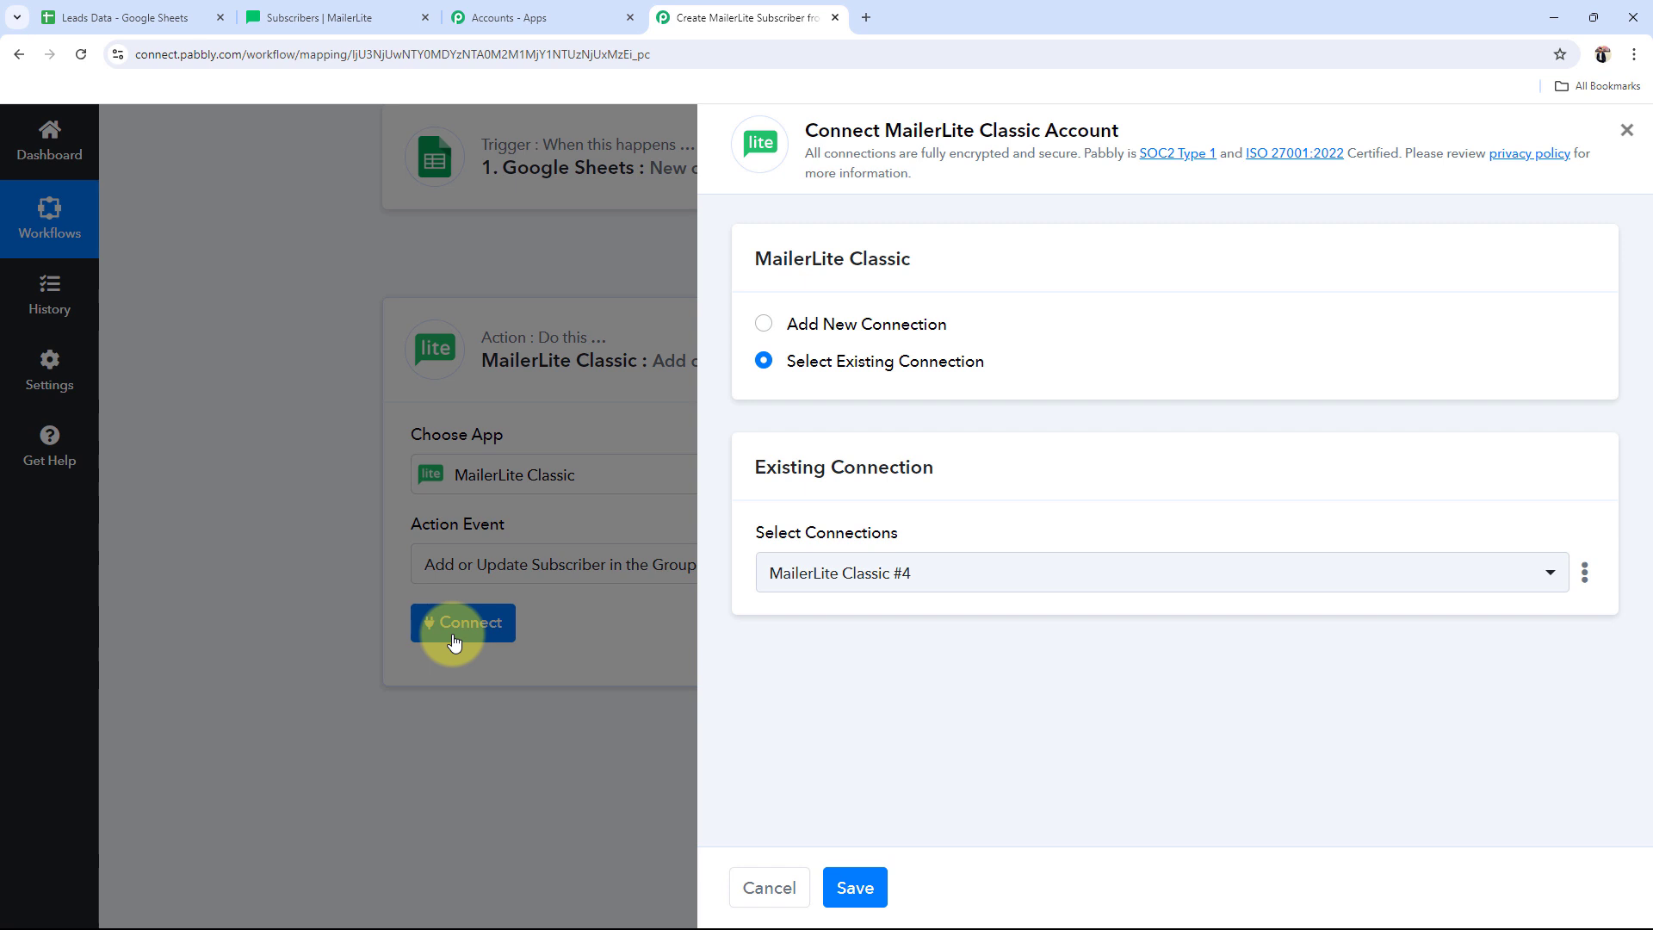
pyautogui.click(766, 324)
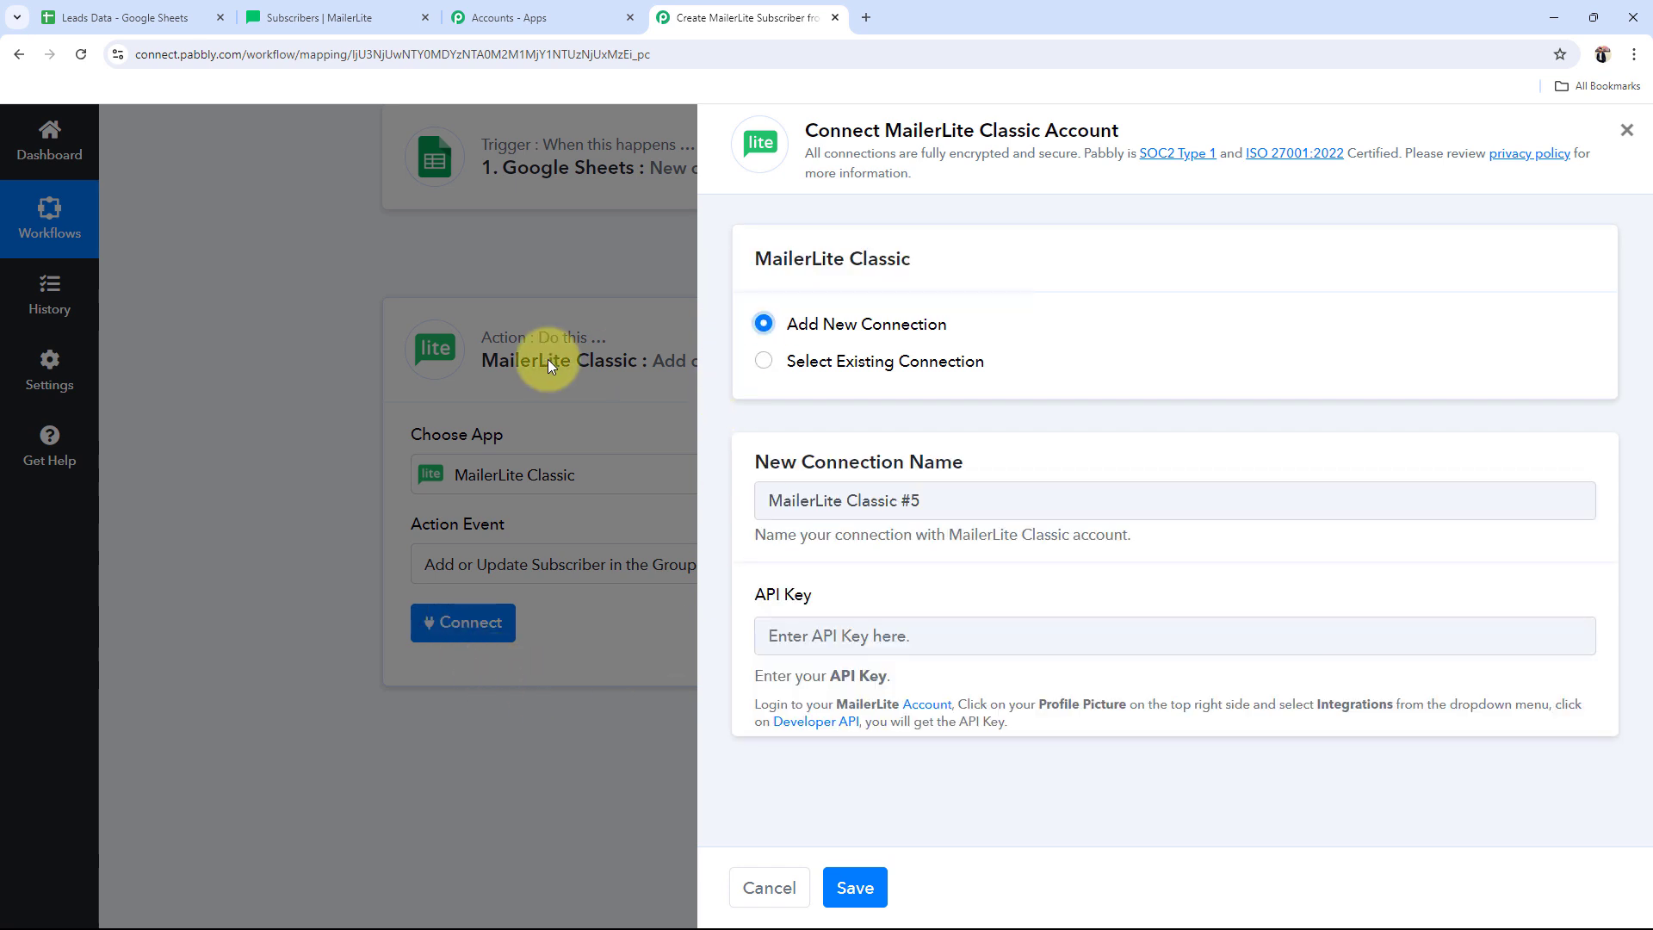
# Step: Review the required API Key field and its instructions for finding the key
pyautogui.moveTo(758, 596); pyautogui.dragTo(812, 596)
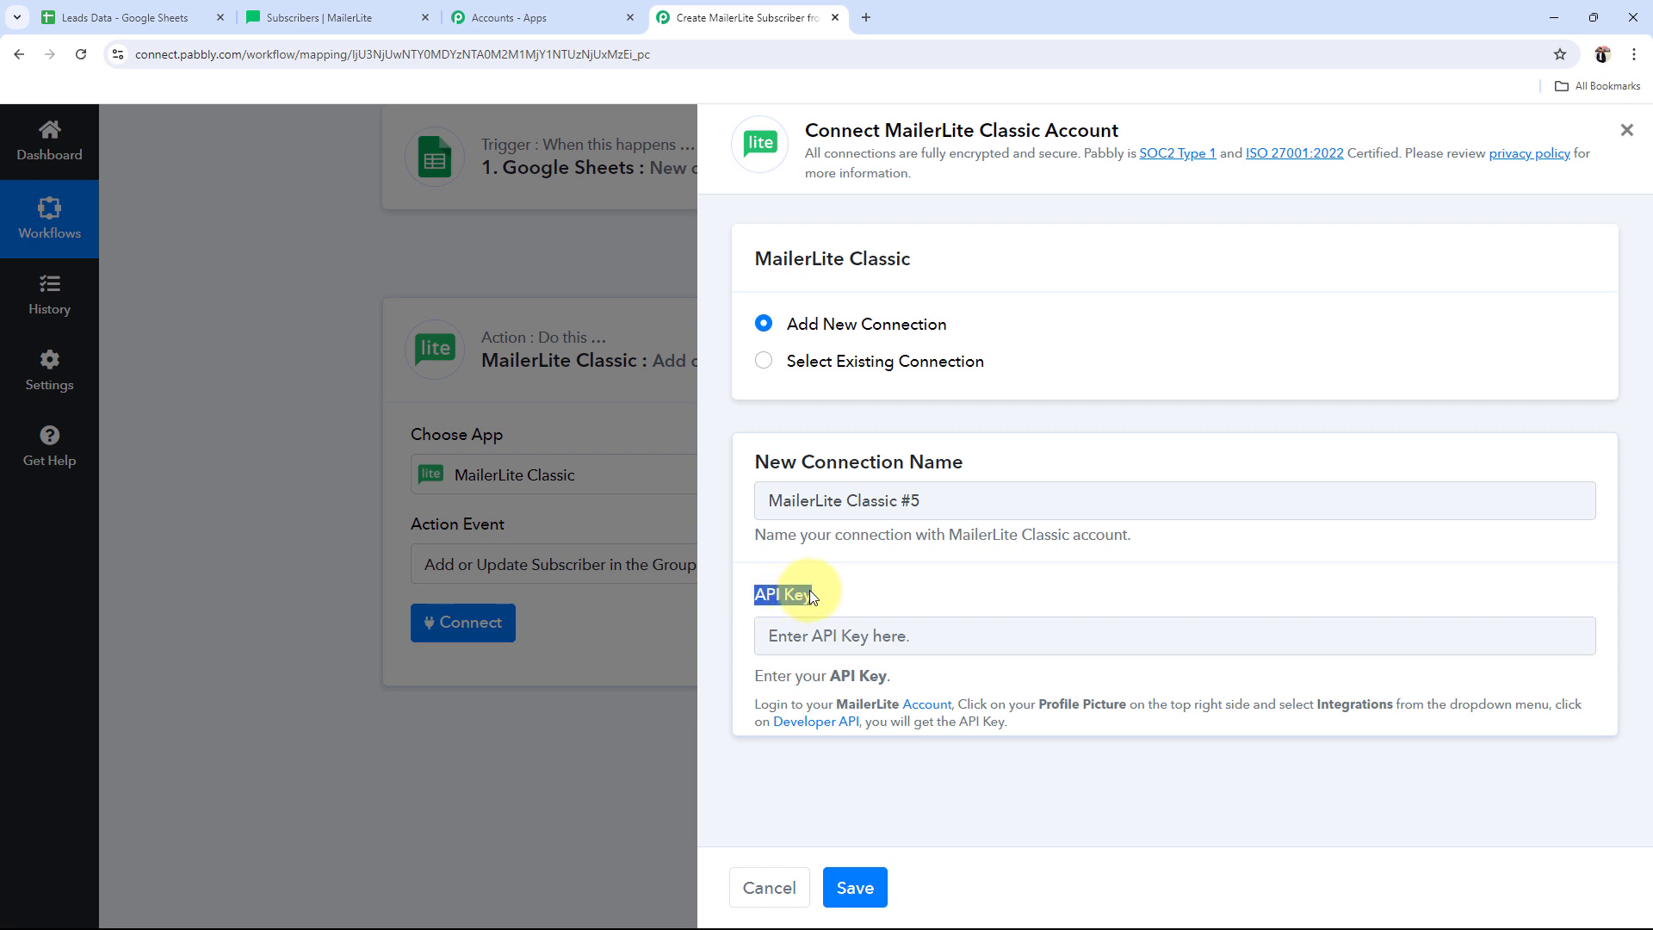
pyautogui.click(1090, 793)
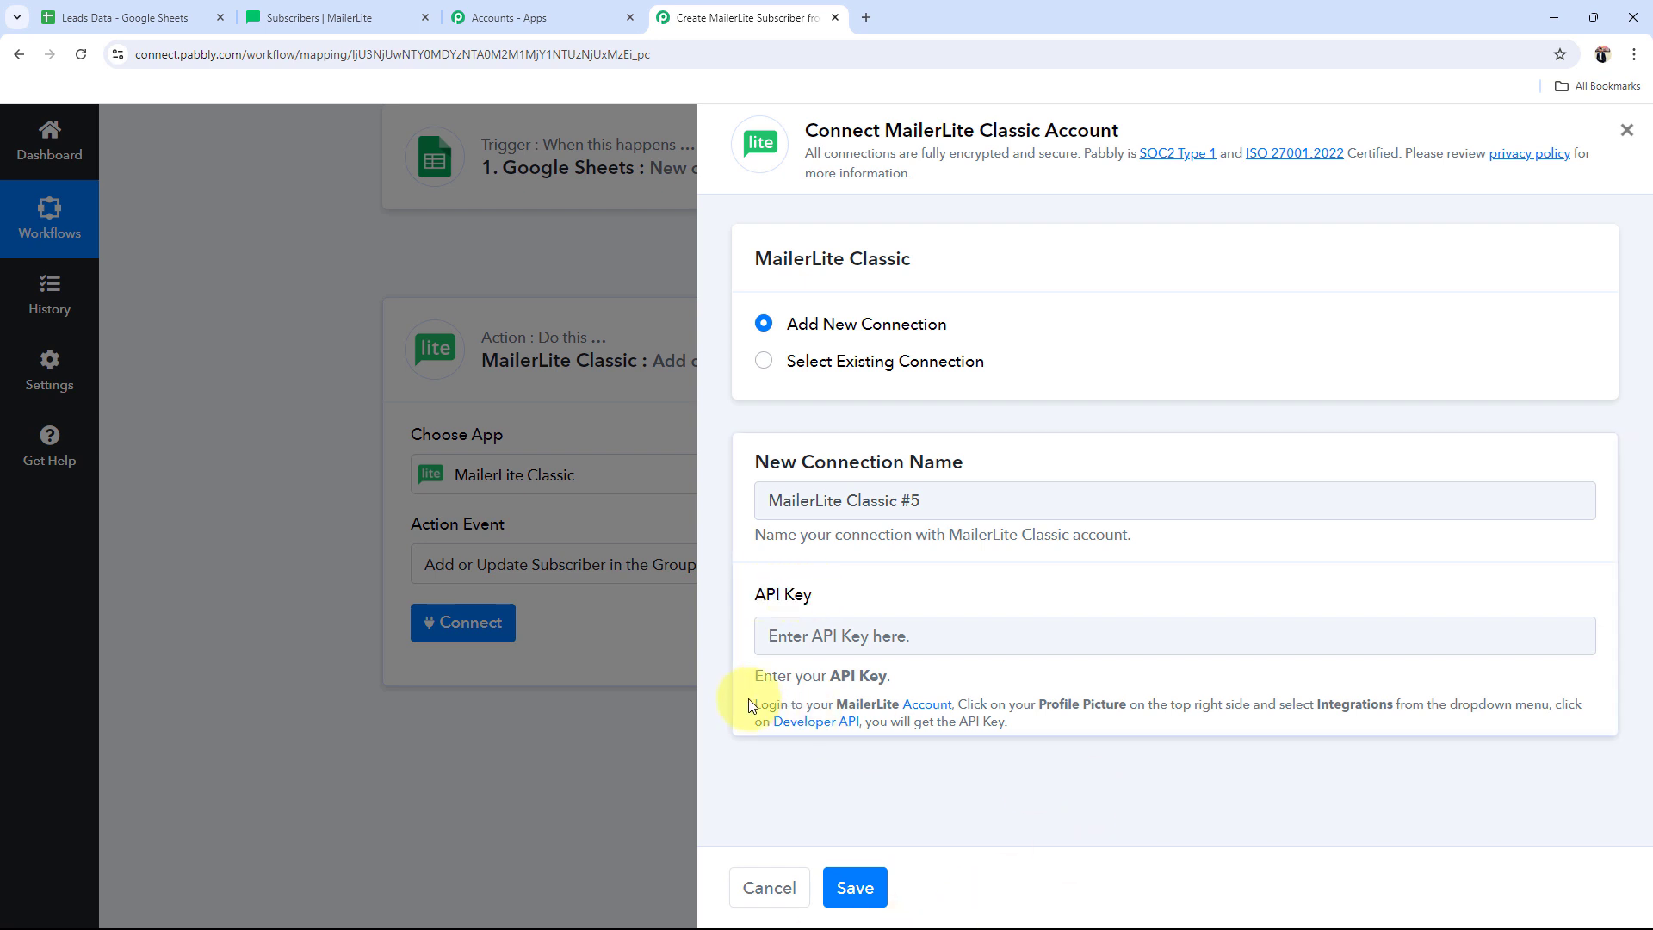
pyautogui.moveTo(743, 708); pyautogui.dragTo(1055, 742)
pyautogui.click(1072, 777)
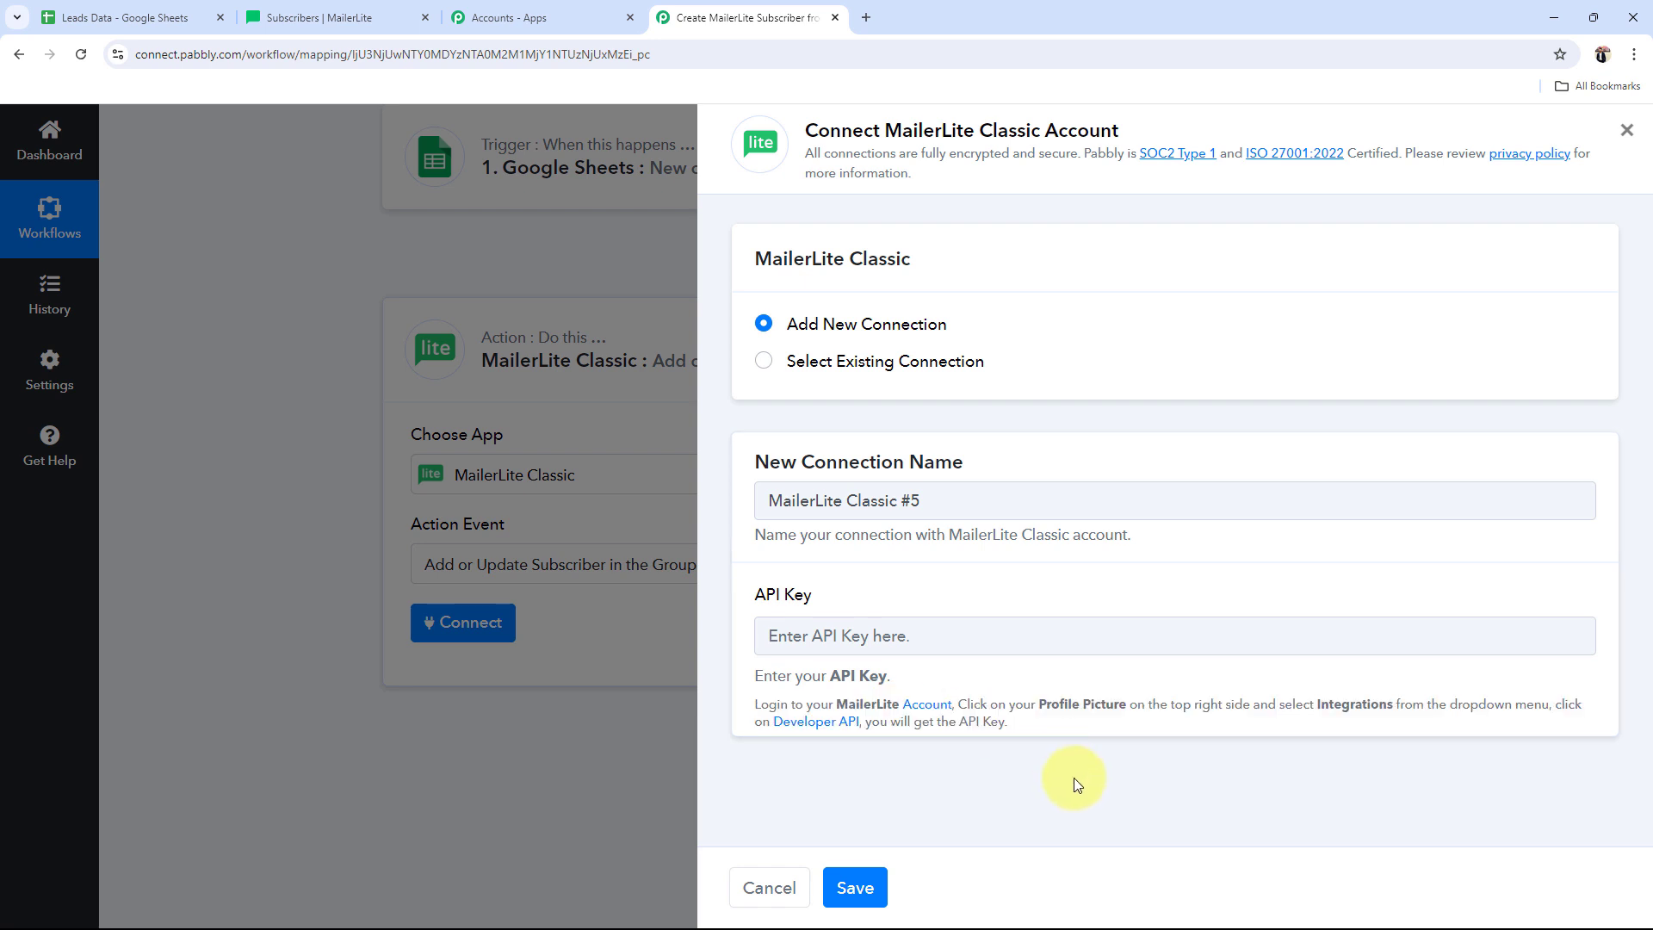
# Step: In MailerLite, go to Integrations > API and start generating a new token
pyautogui.click(306, 15)
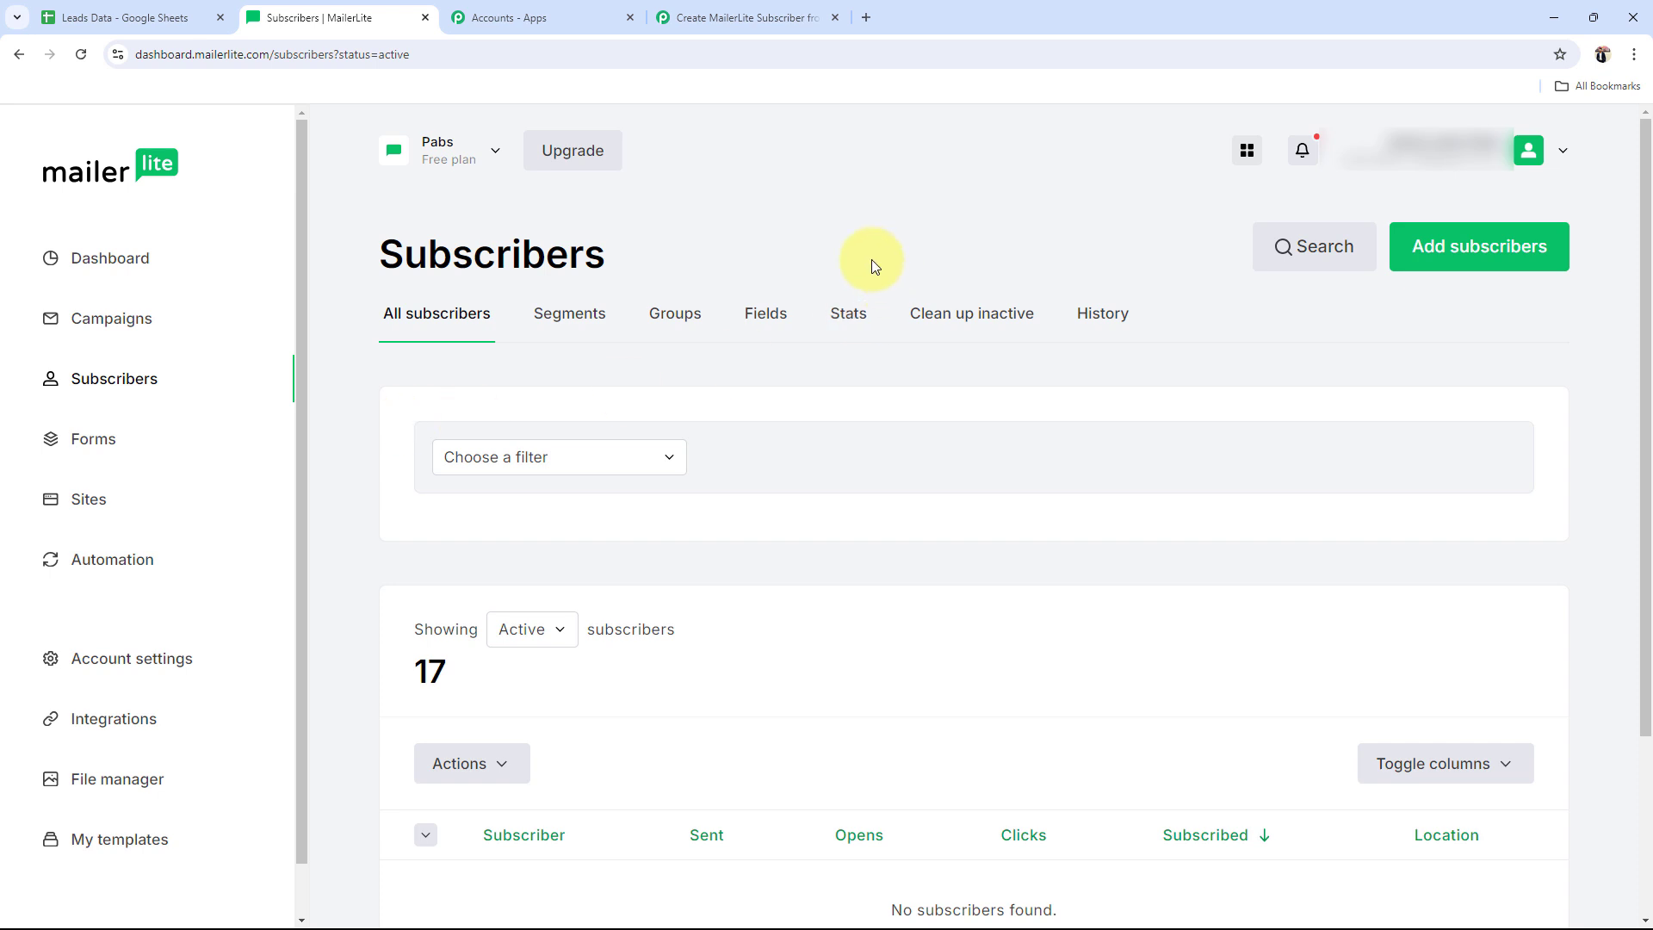
pyautogui.click(125, 718)
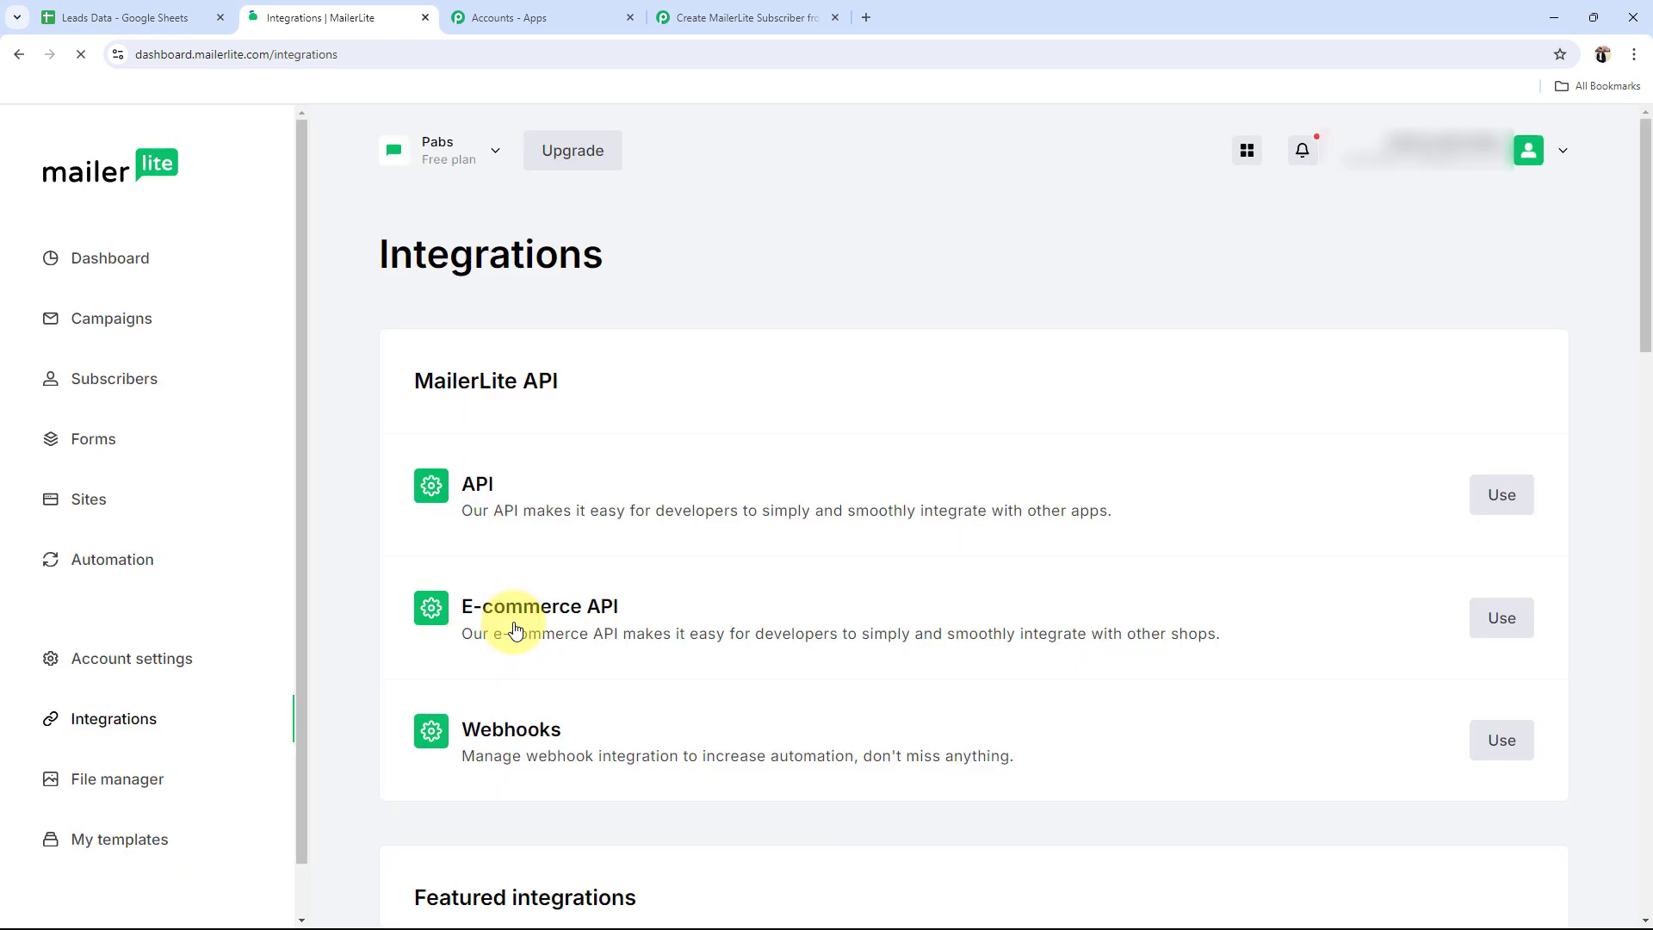
pyautogui.click(1509, 506)
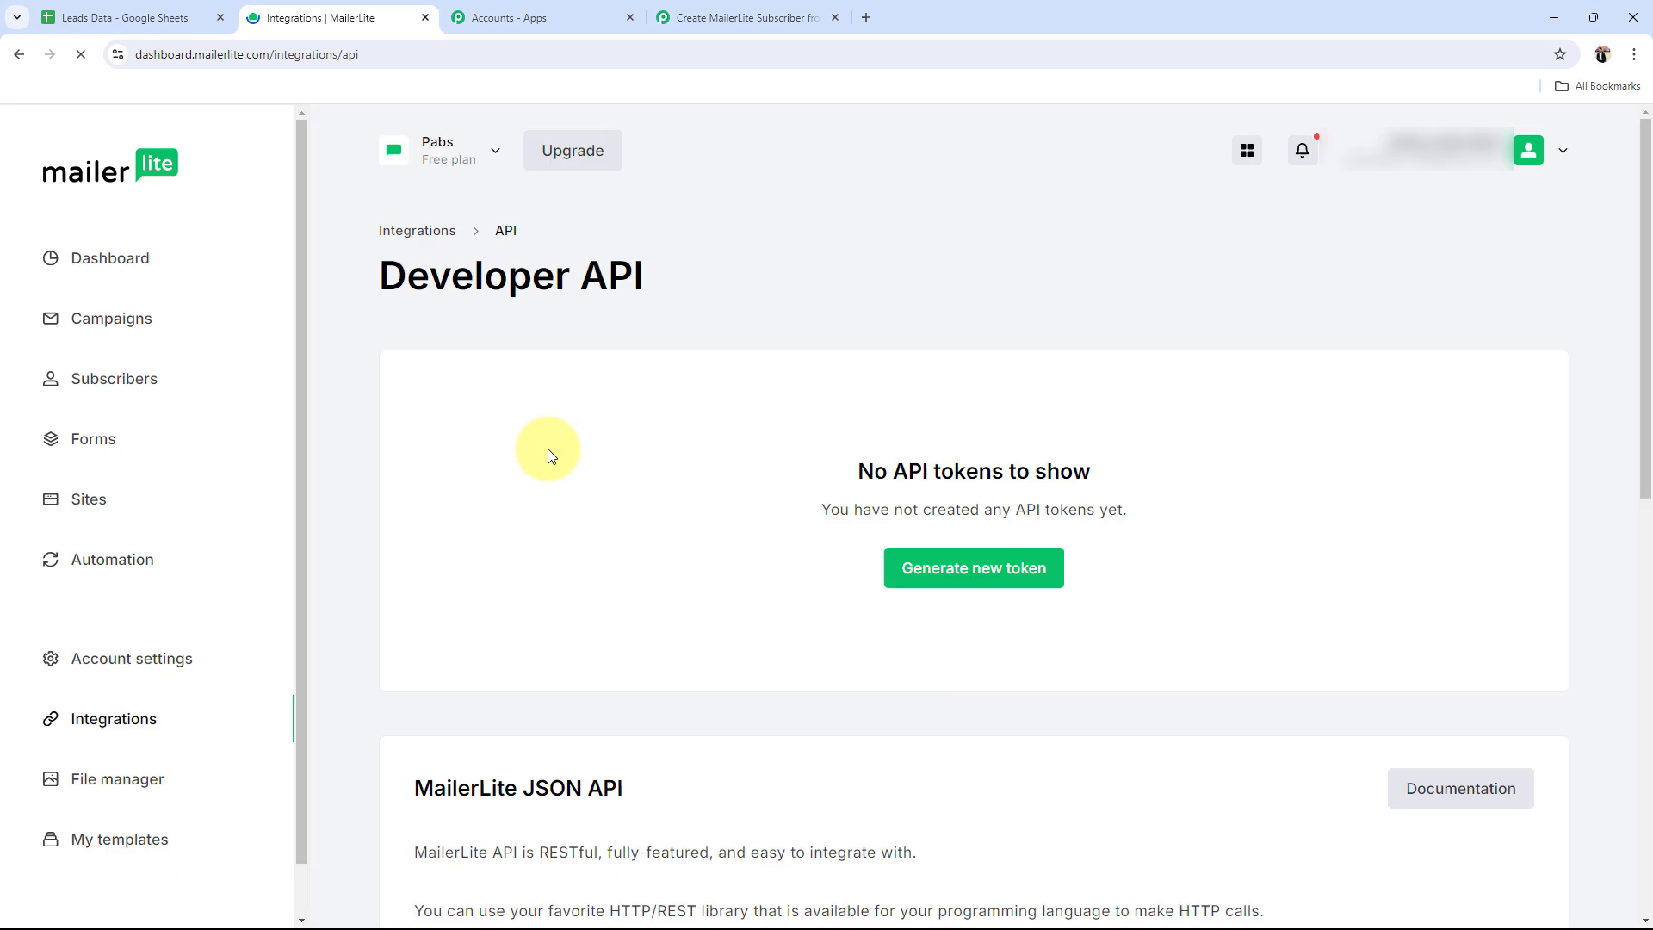
pyautogui.click(1012, 590)
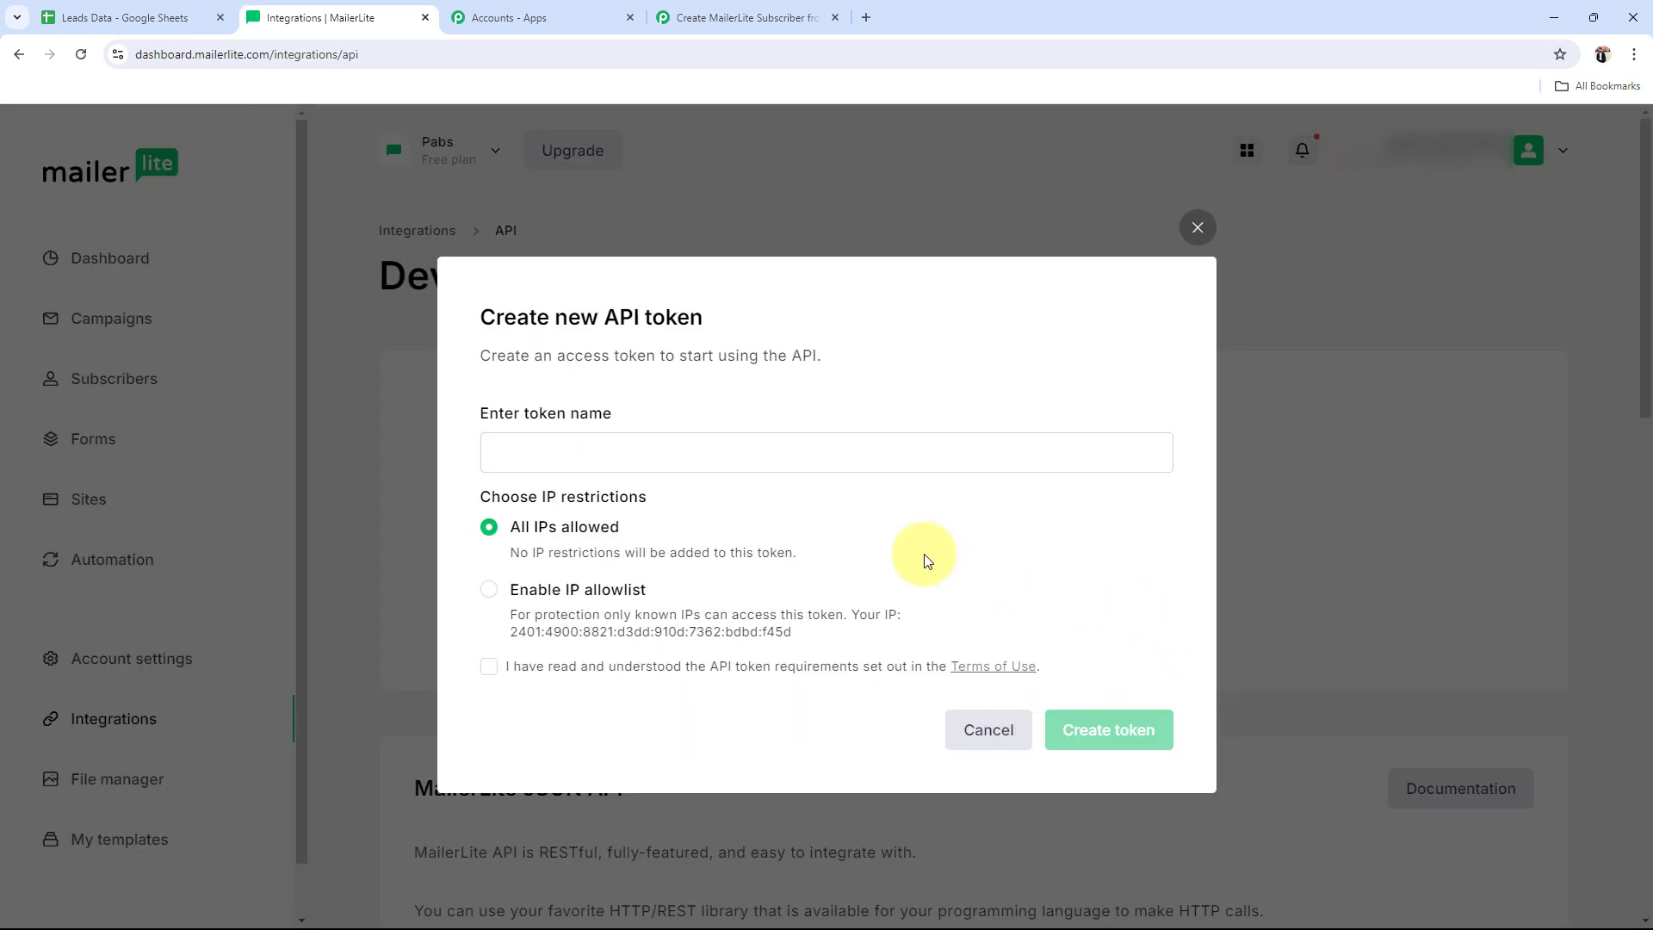
# Step: Name the token 'Google Sheets Test', accept the terms, create it and copy the key
pyautogui.click(533, 443)
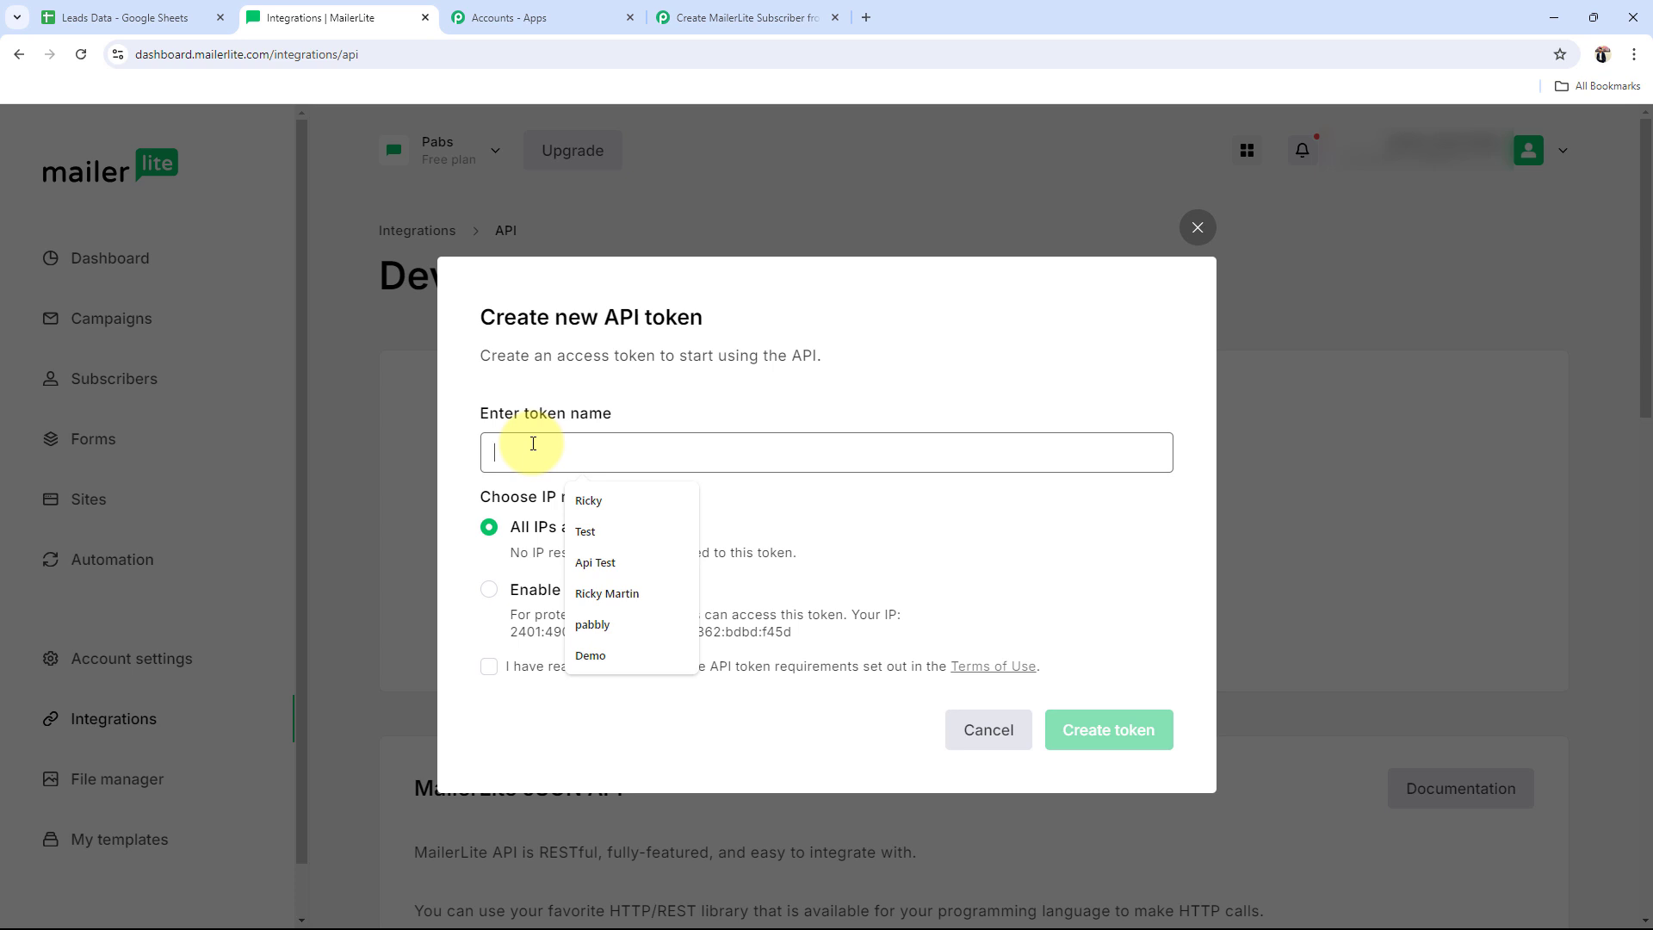
pyautogui.write('Google')
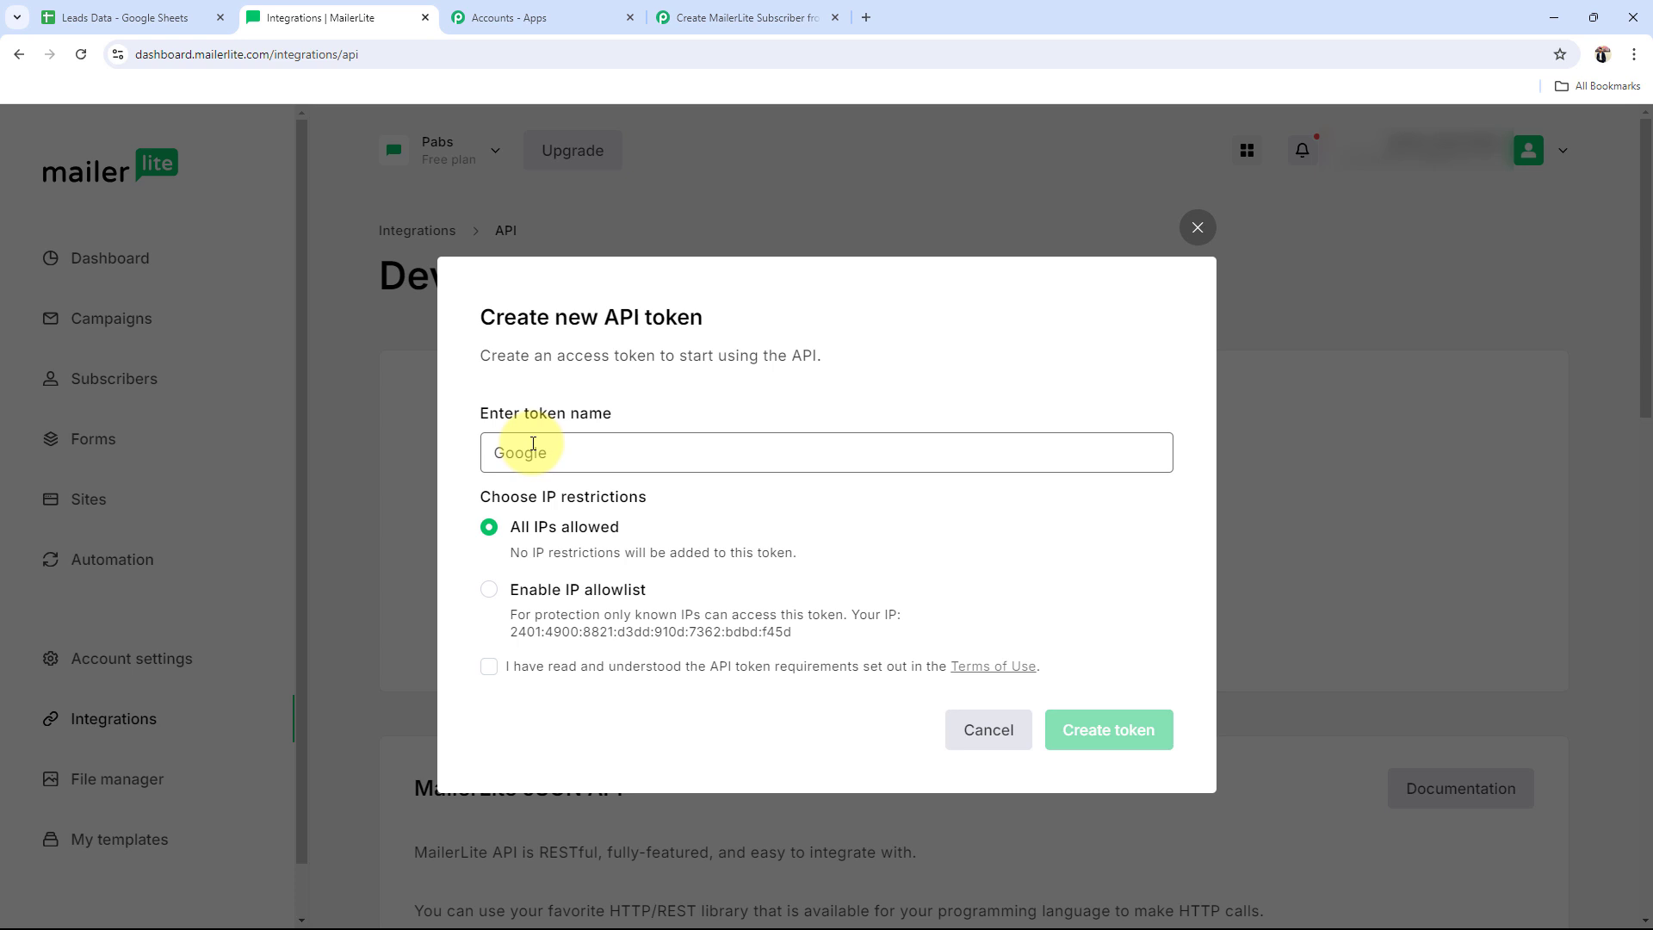
pyautogui.write(' Sheets Test')
pyautogui.click(489, 666)
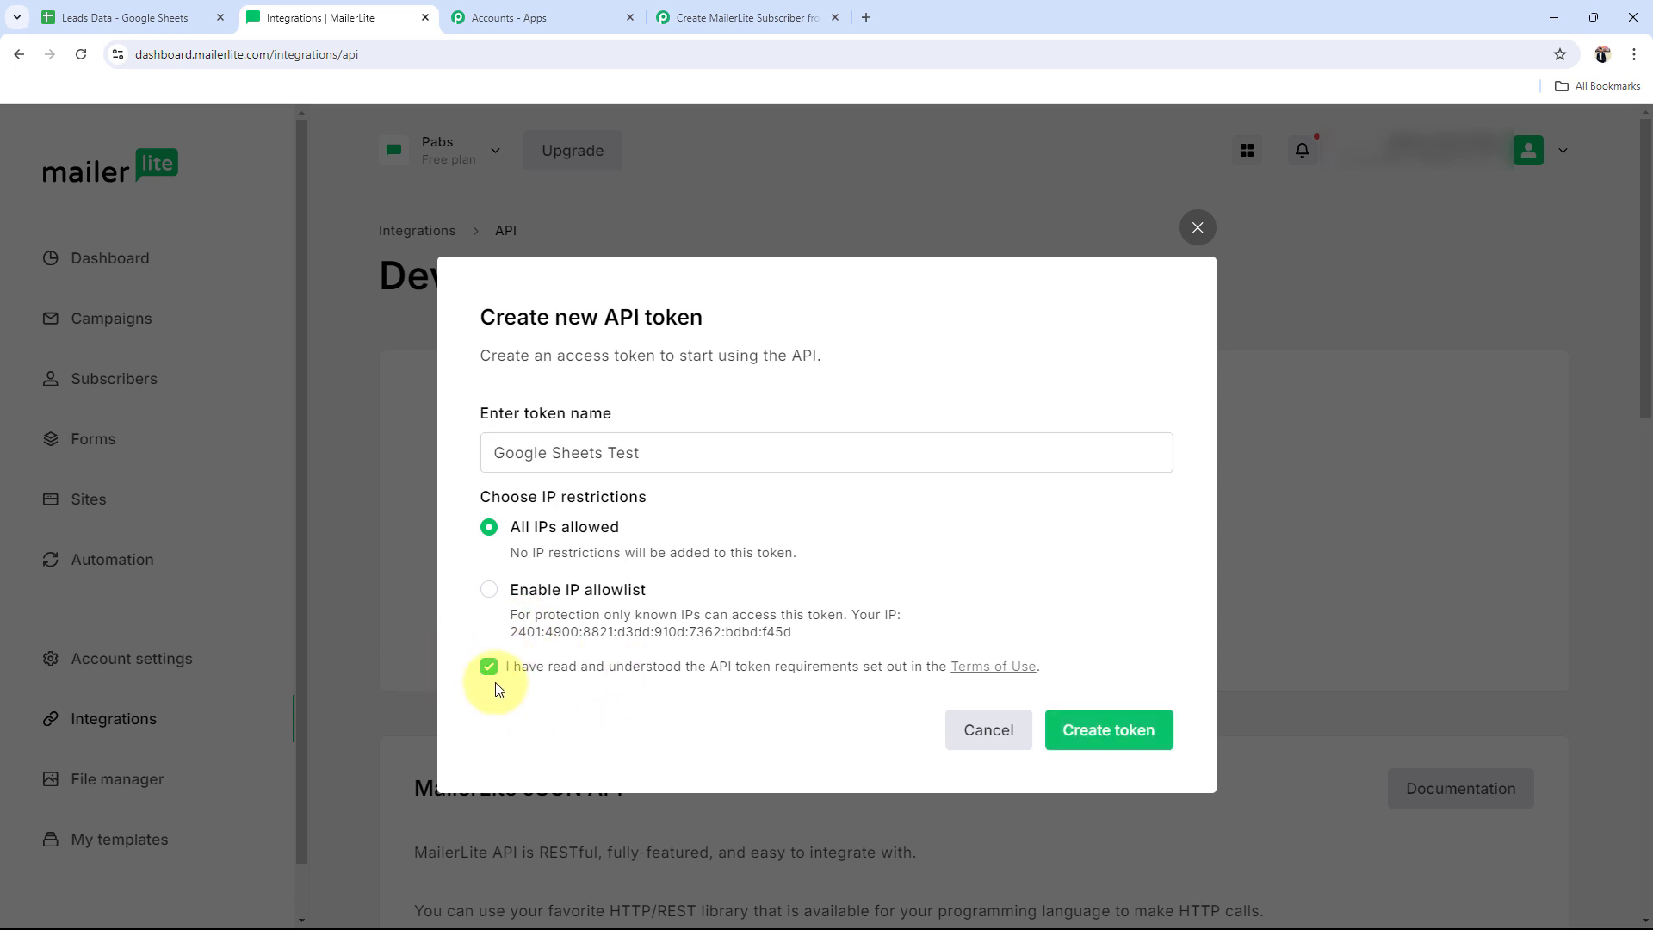
pyautogui.click(1114, 723)
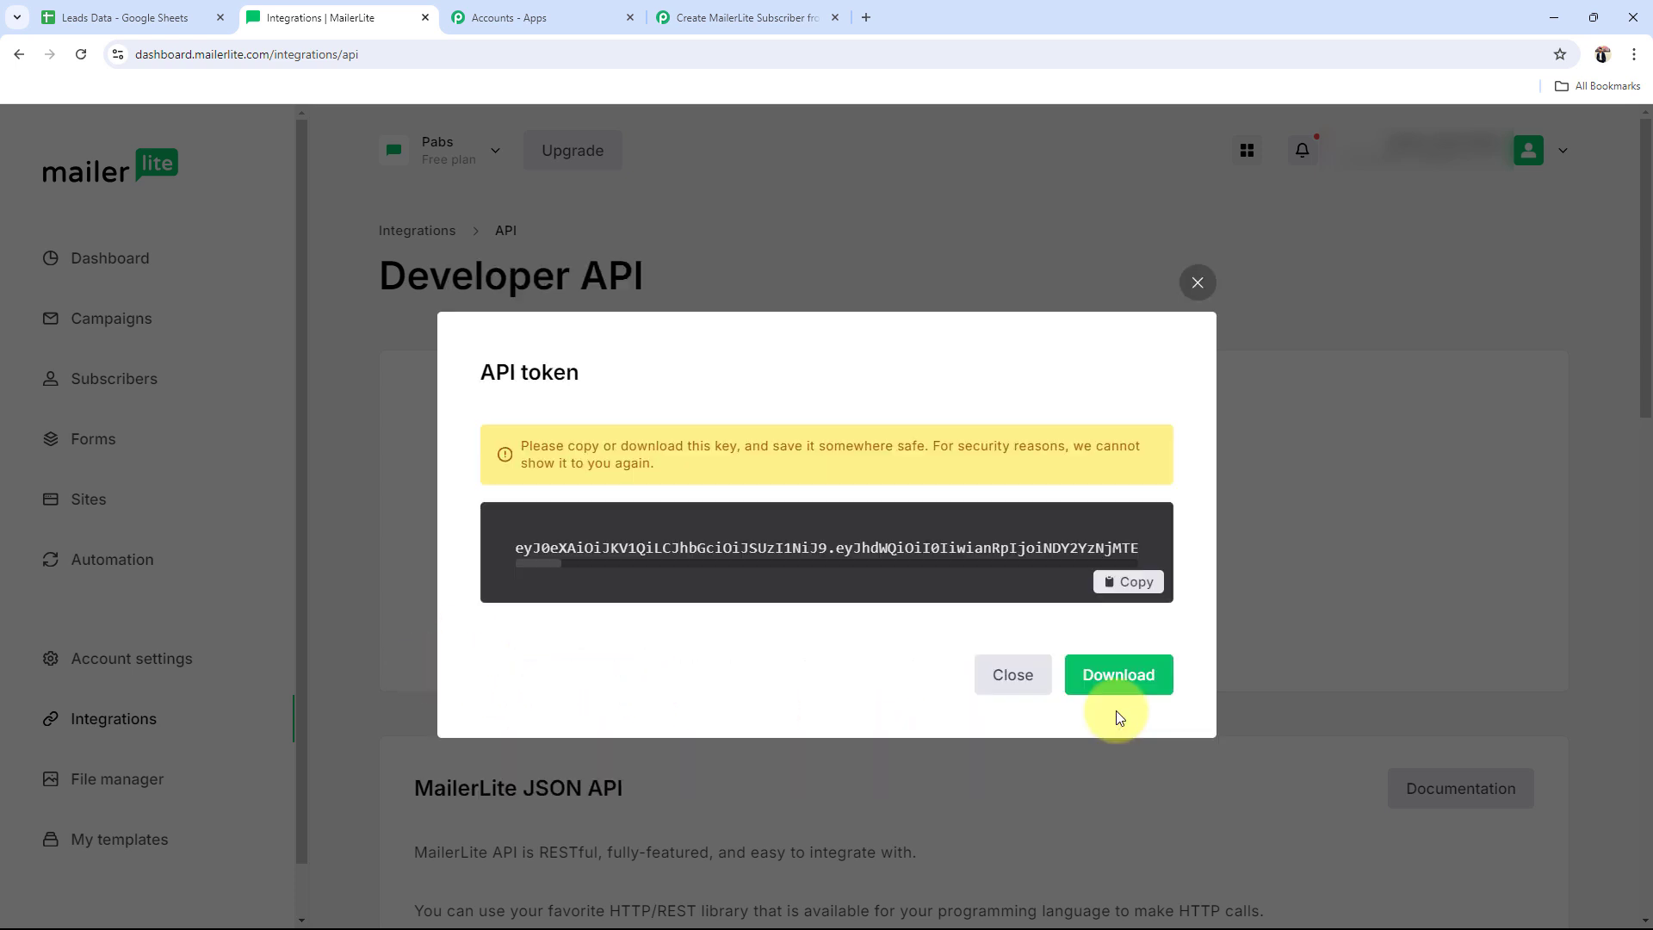
pyautogui.click(1124, 582)
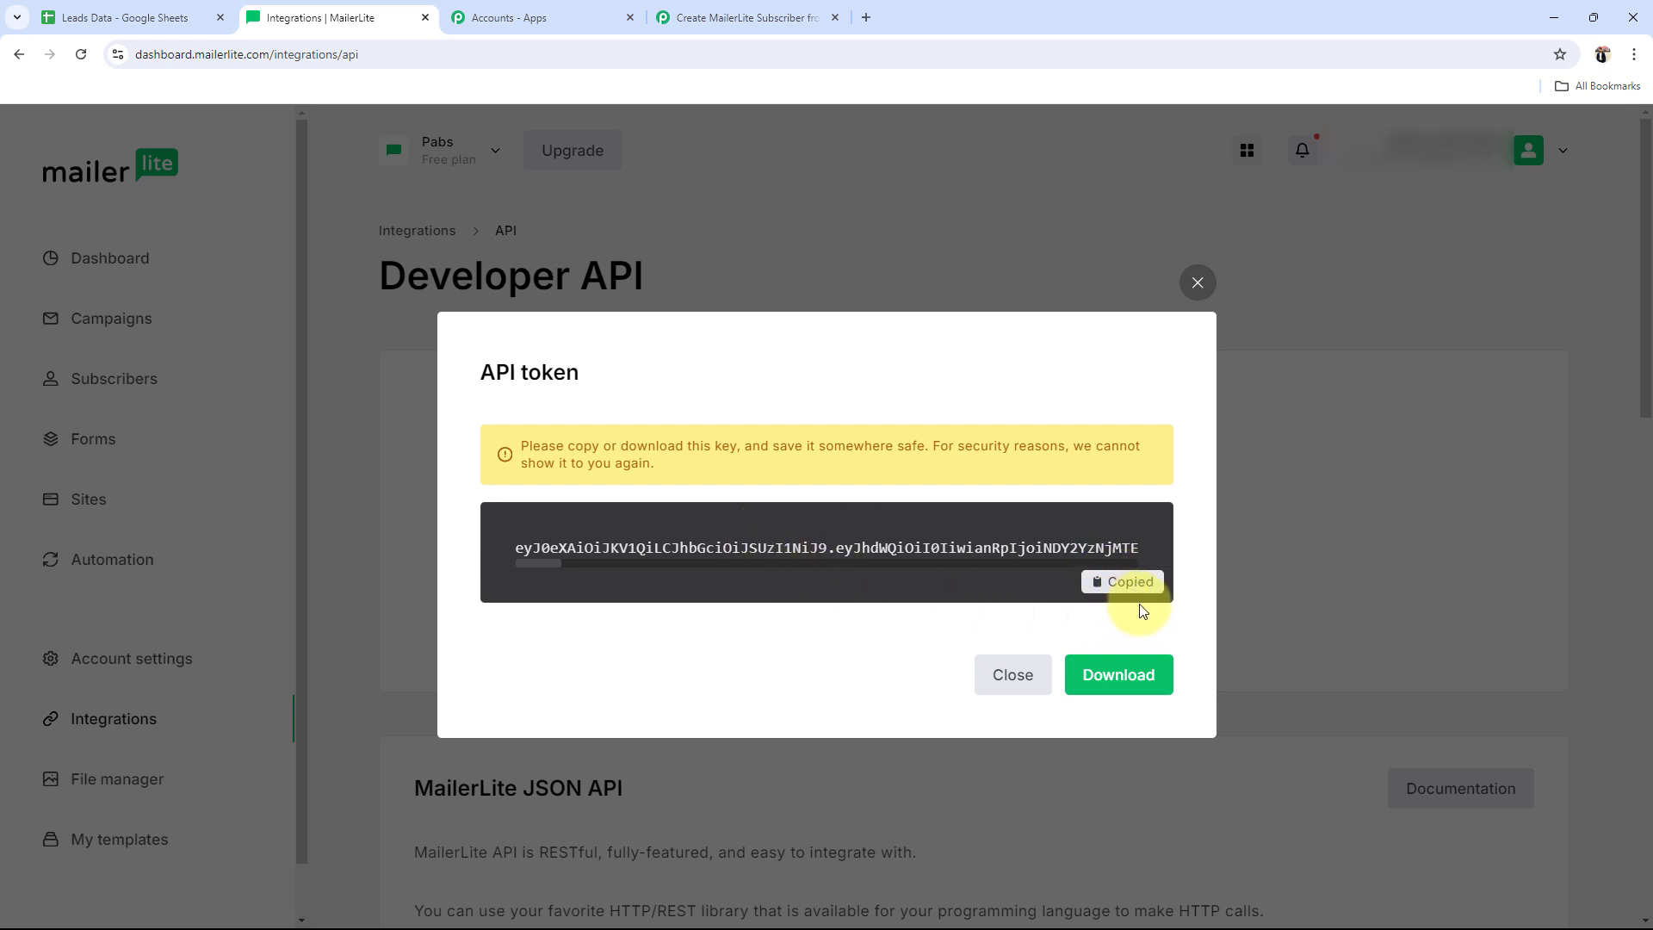
# Step: Paste the copied MailerLite API key into the new connection and save it
pyautogui.click(698, 10)
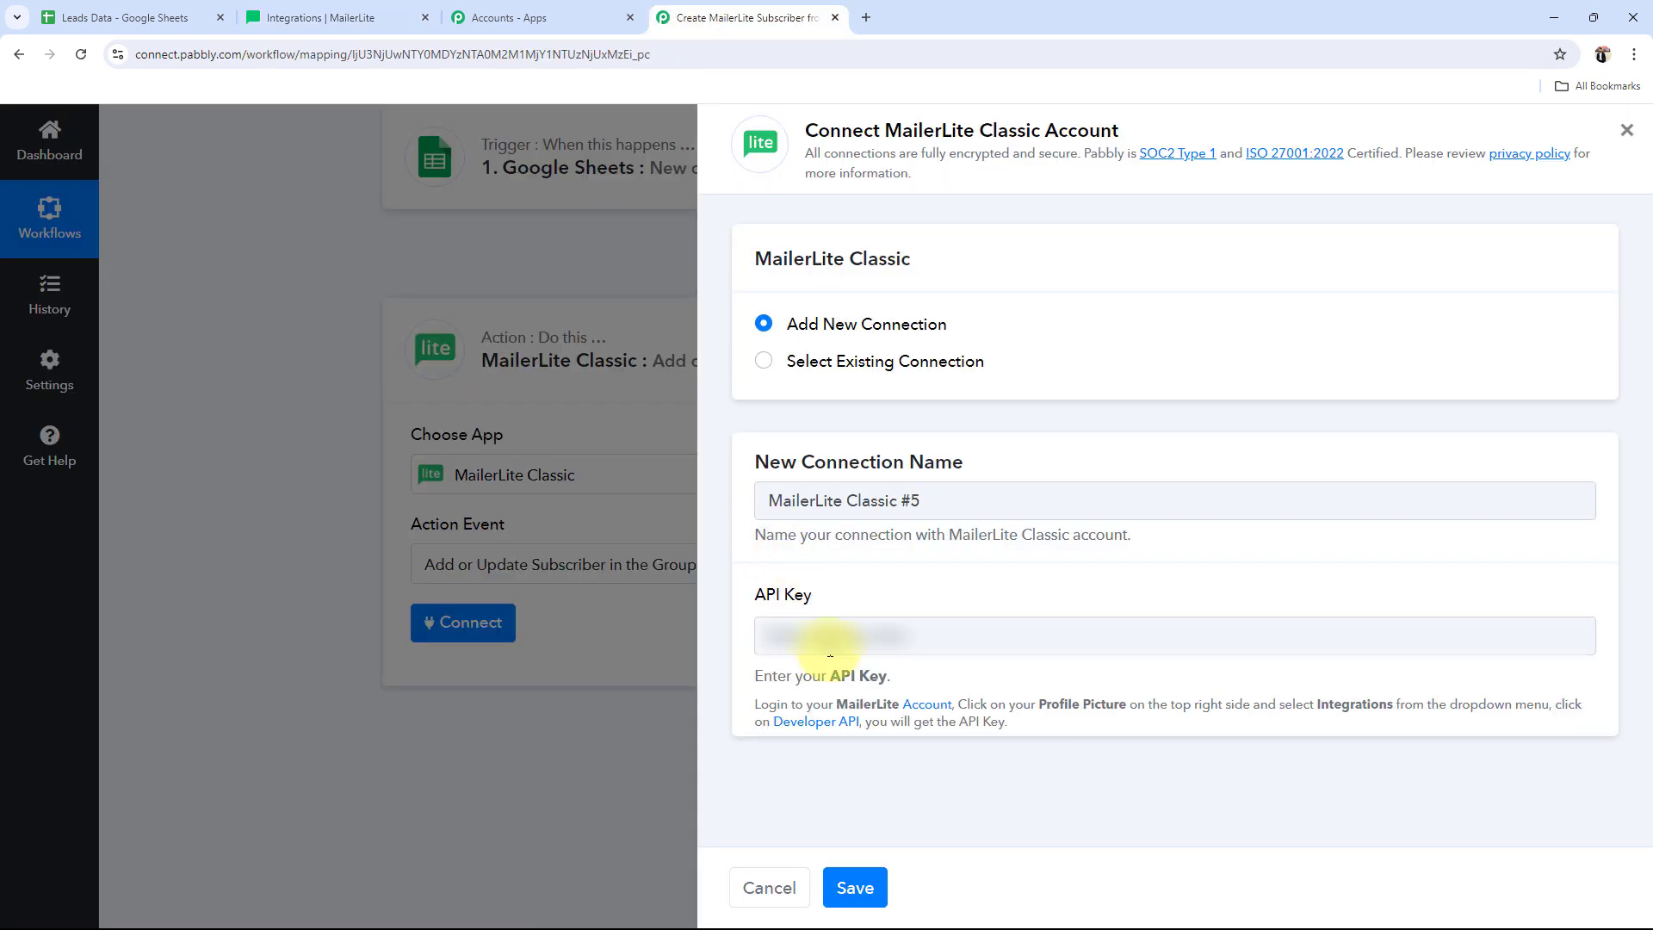
pyautogui.click(831, 646)
pyautogui.hotkey('ctrl', 'v')
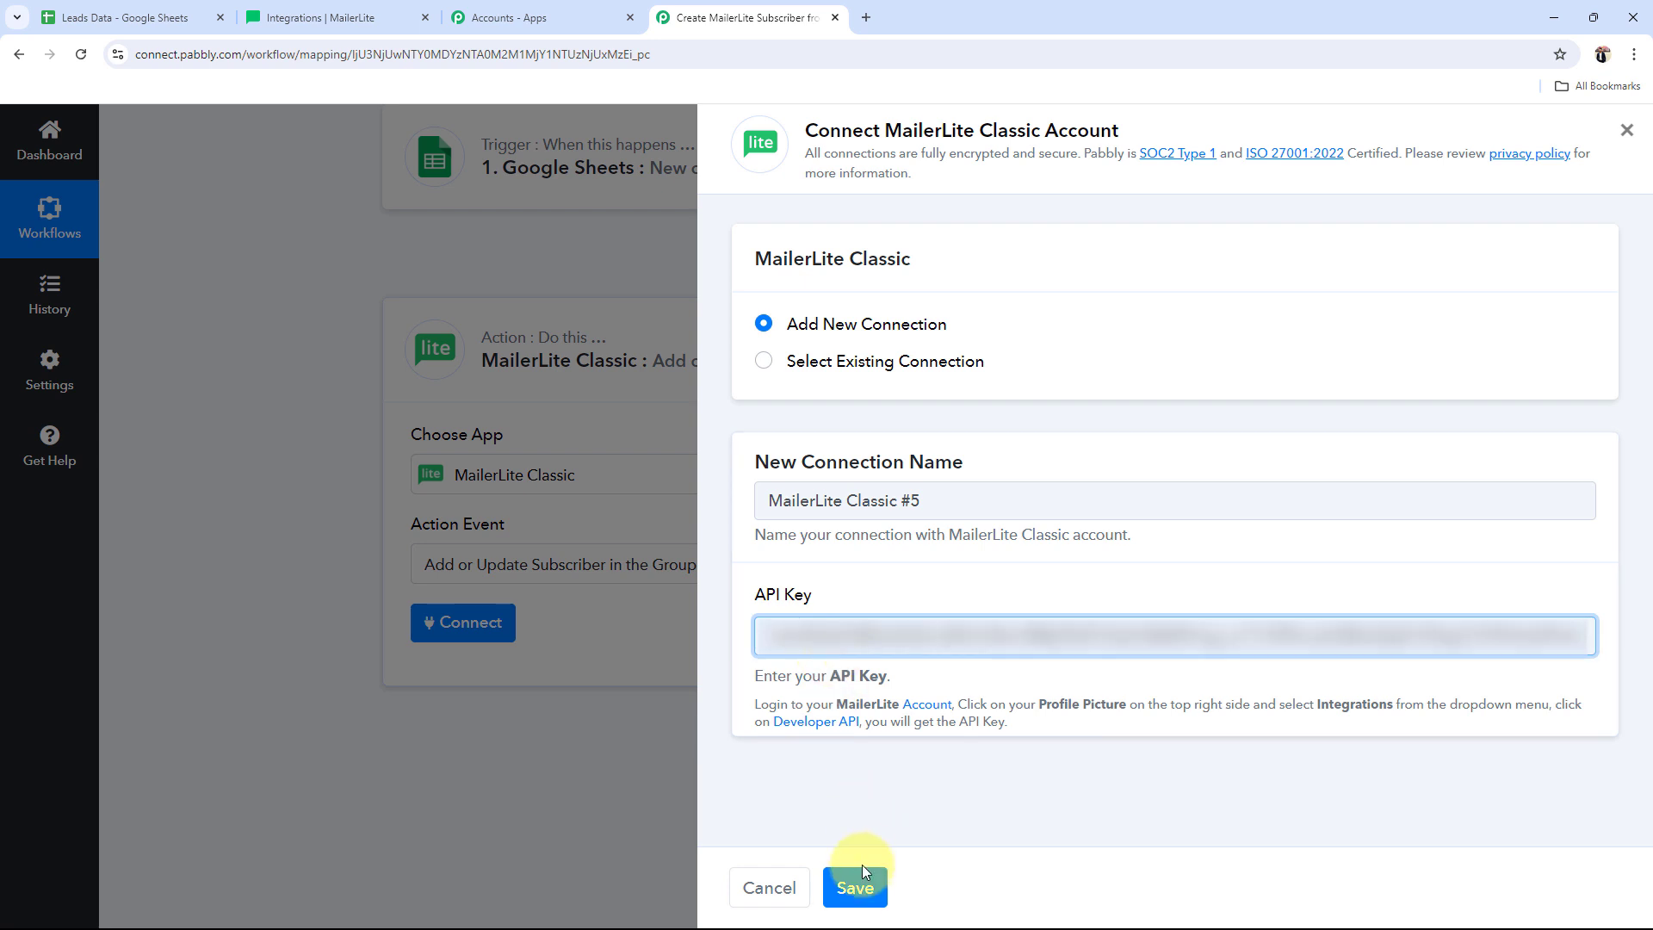
pyautogui.click(855, 887)
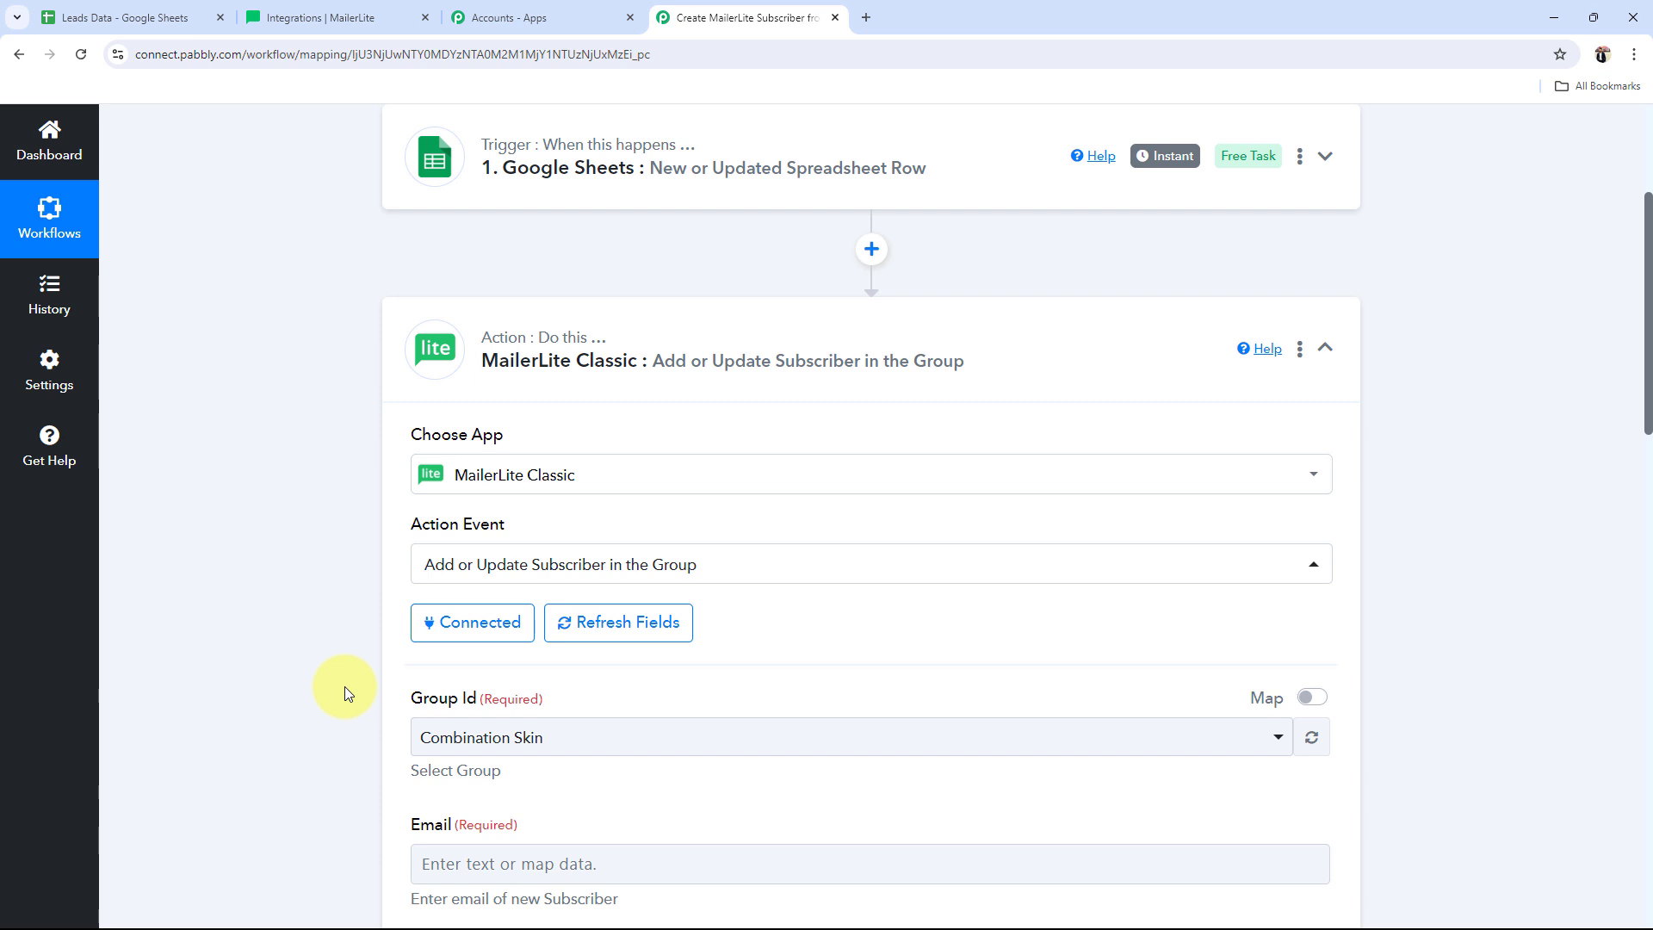
# Step: Set the MailerLite action's Group Id to PabblyConnect and note that Email is required
pyautogui.scroll(-2, 361, 671)
pyautogui.click(468, 572)
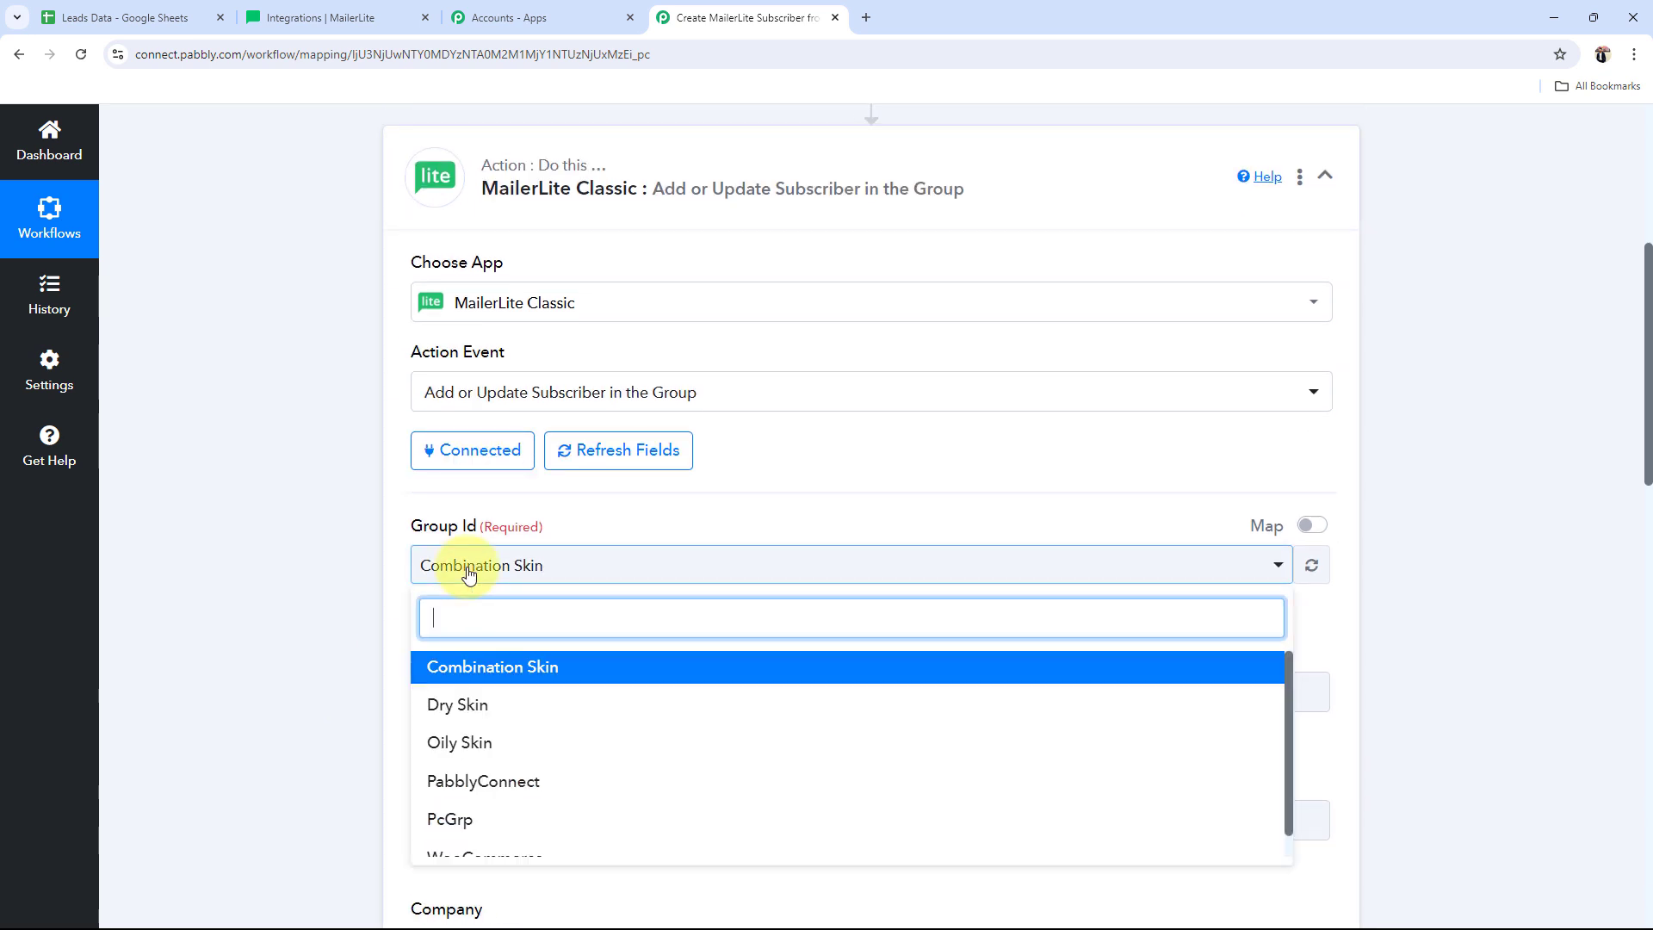
pyautogui.scroll(-1, 499, 771)
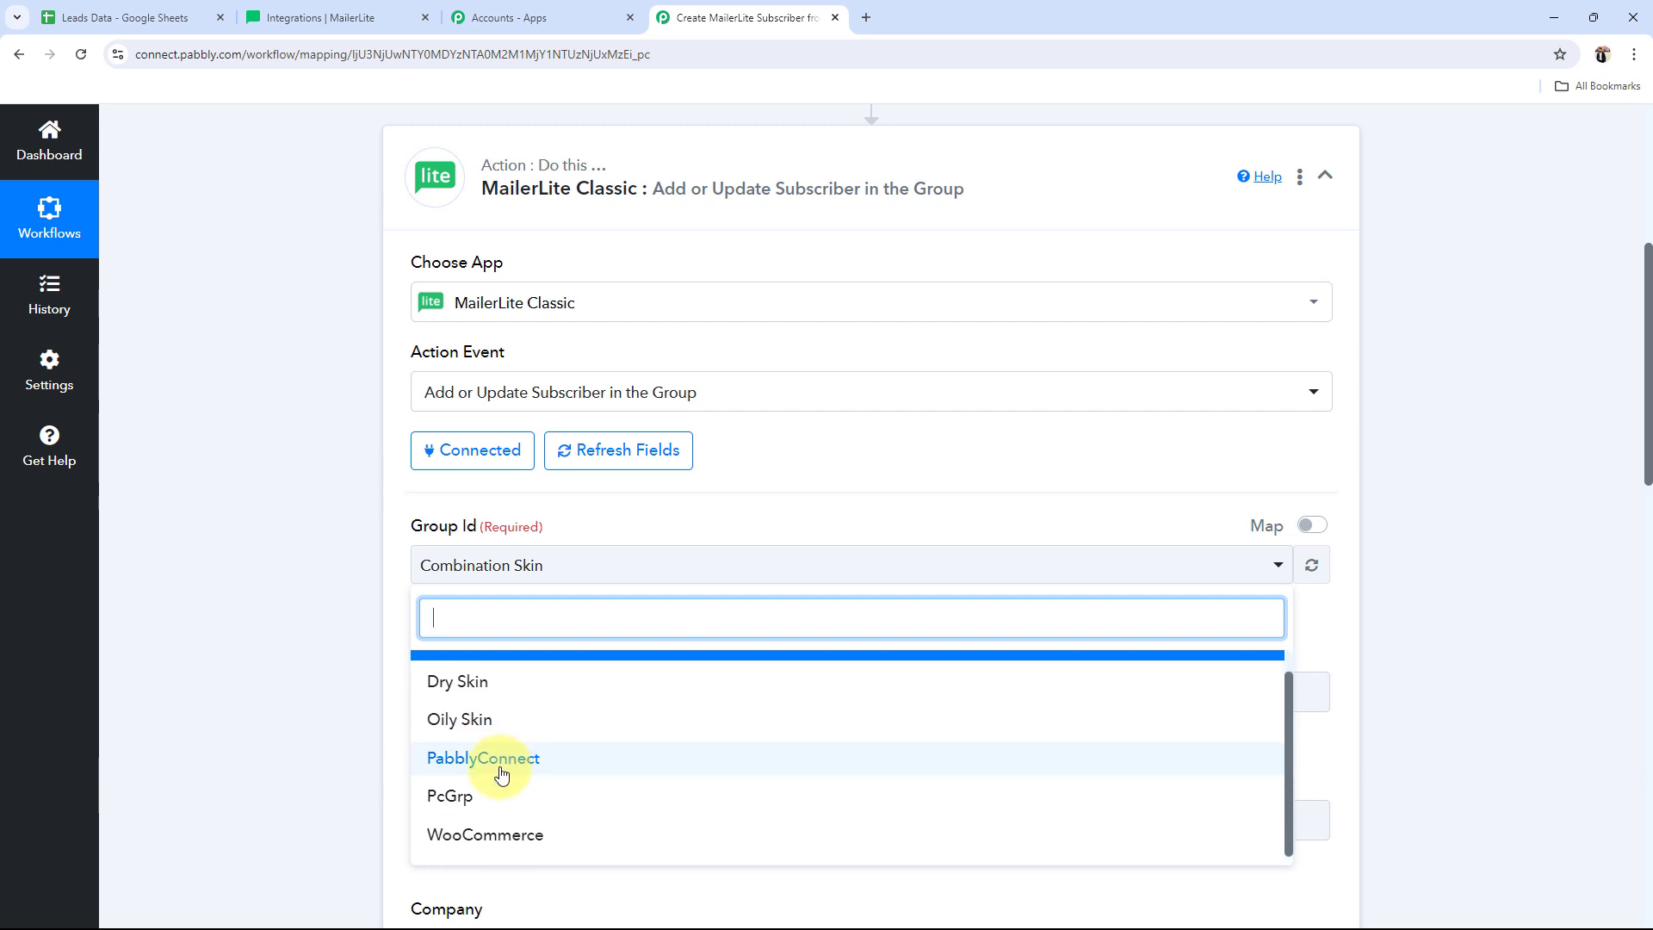
pyautogui.scroll(1, 502, 774)
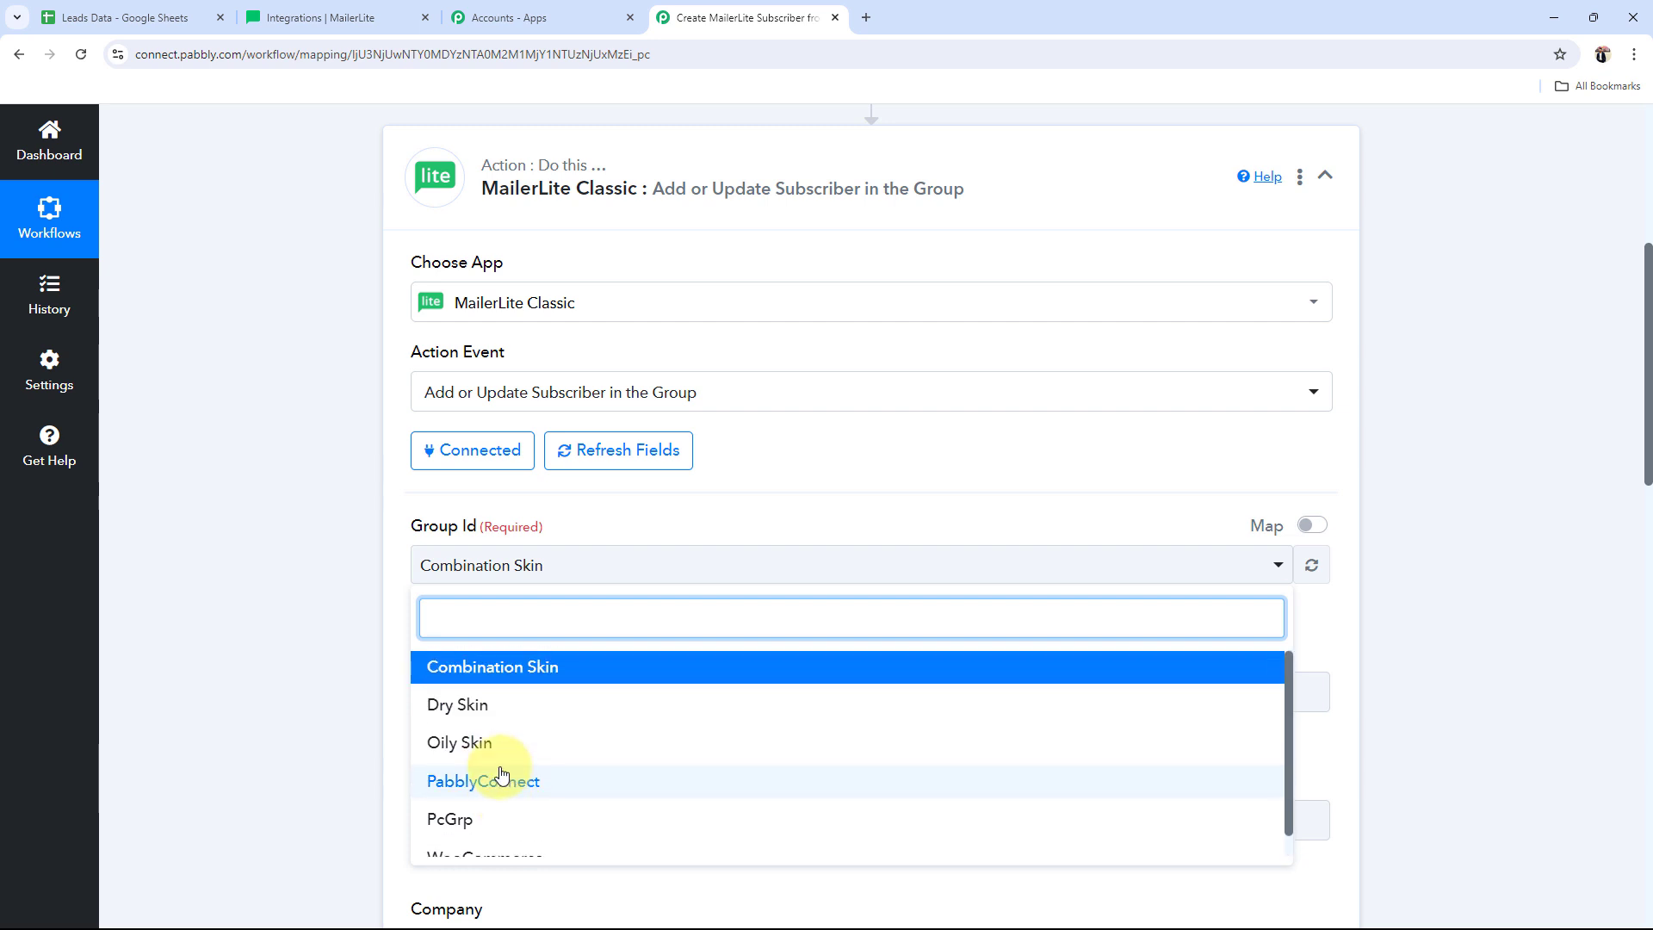
pyautogui.click(444, 793)
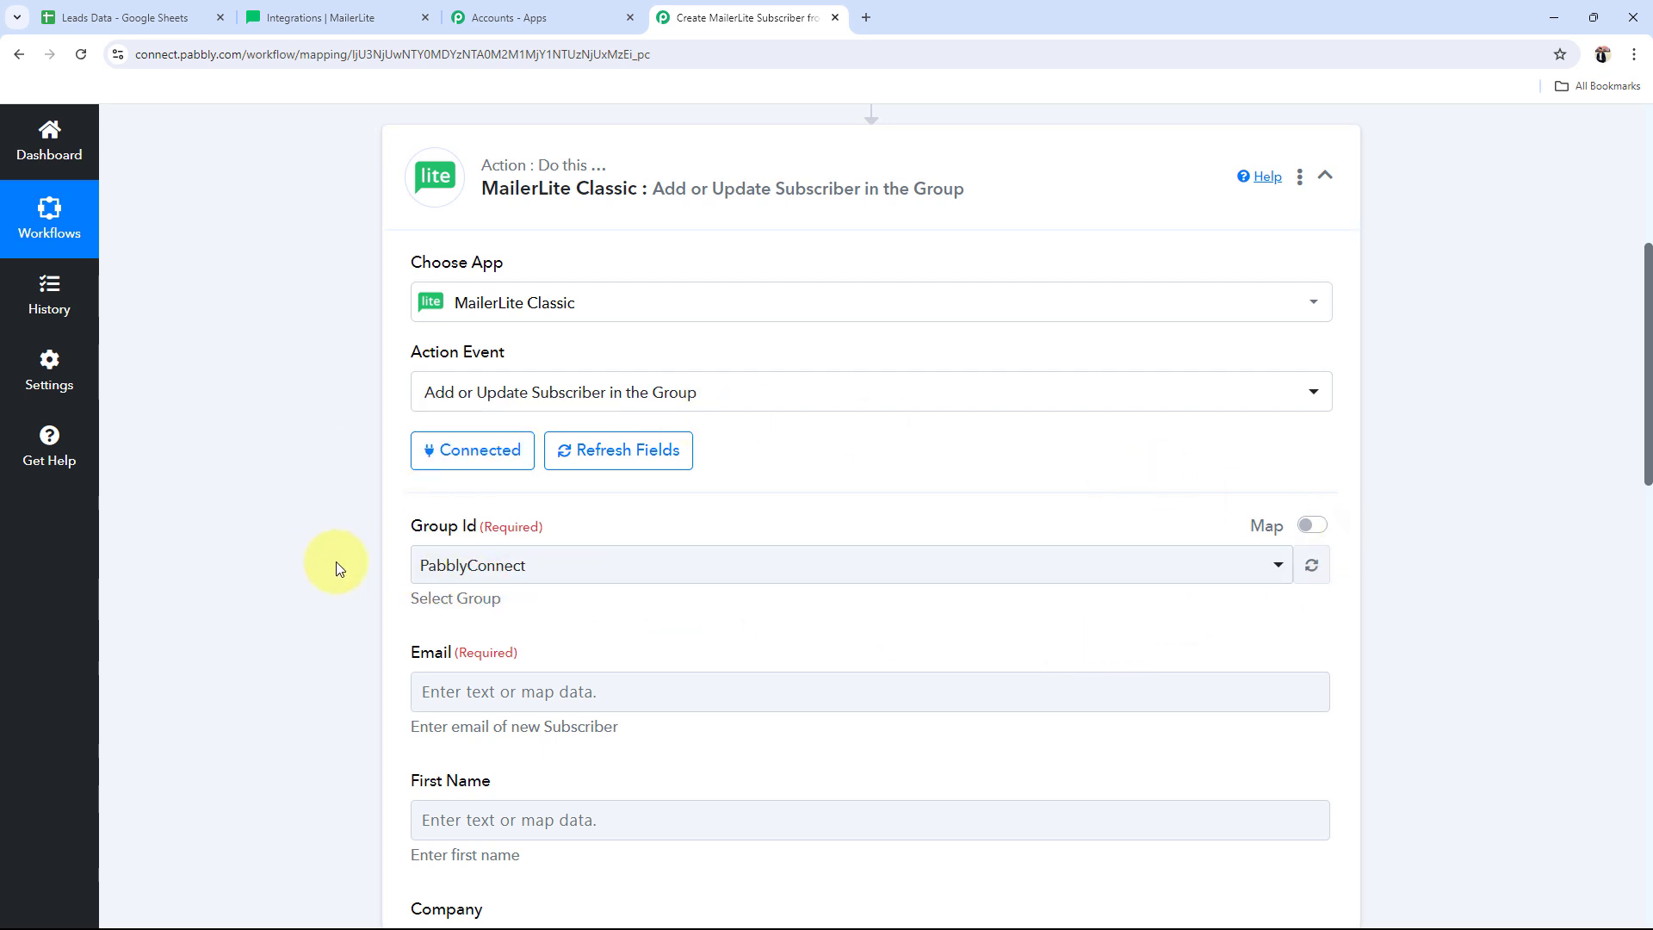
pyautogui.scroll(-3, 336, 561)
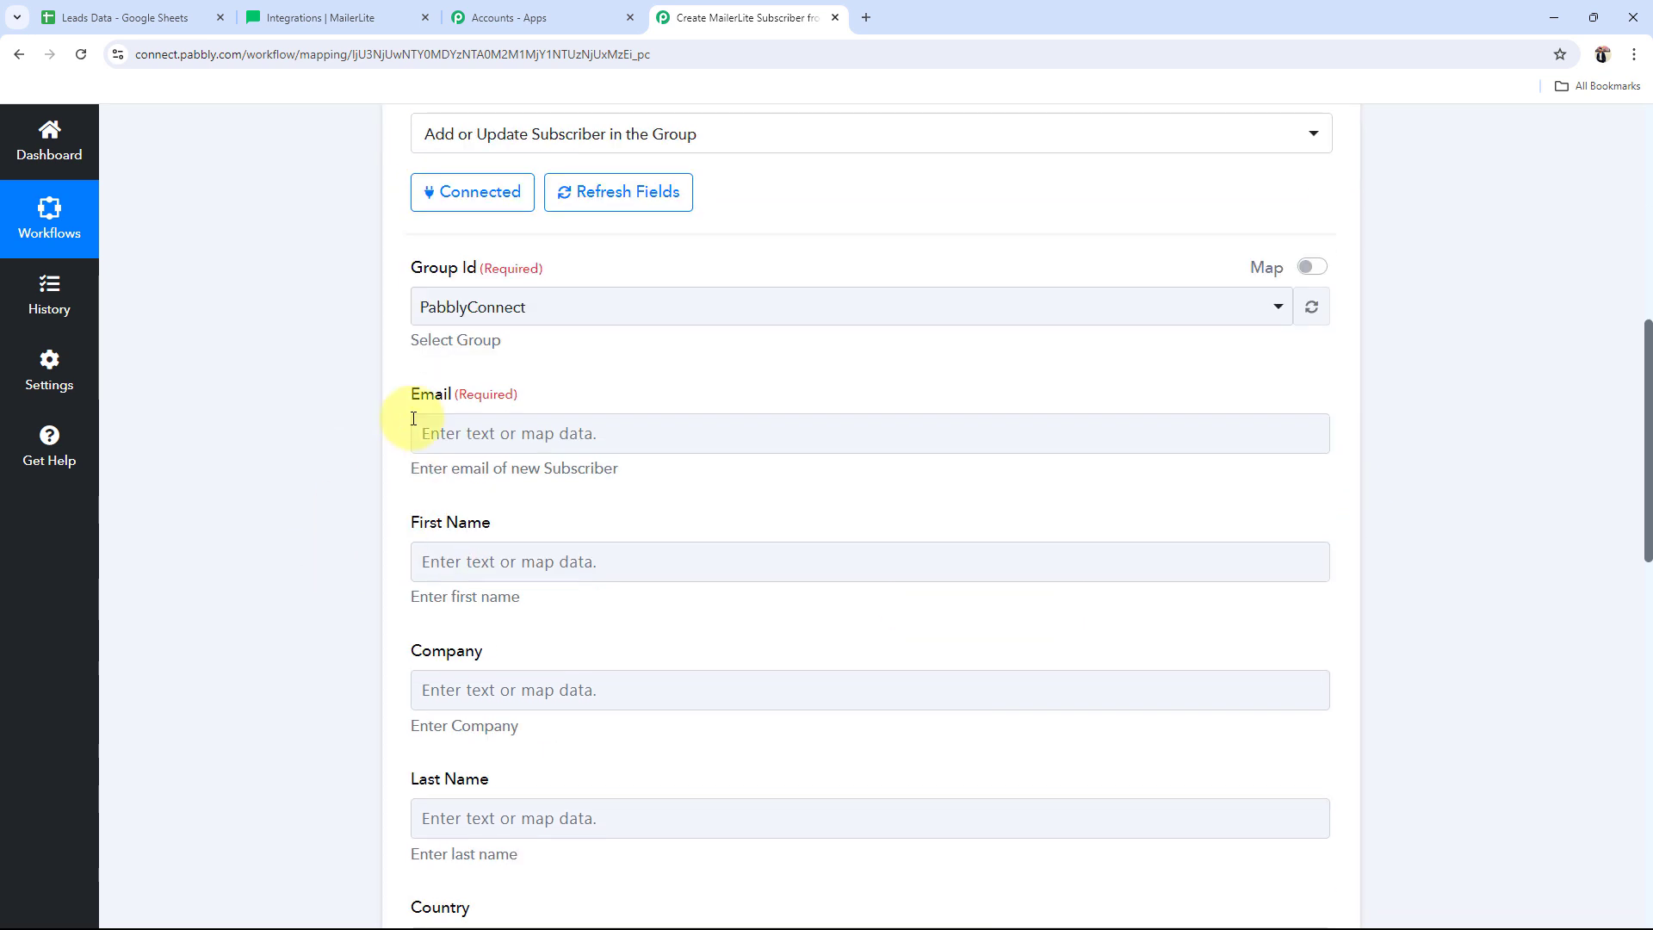
pyautogui.moveTo(482, 396); pyautogui.dragTo(408, 398)
pyautogui.click(292, 487)
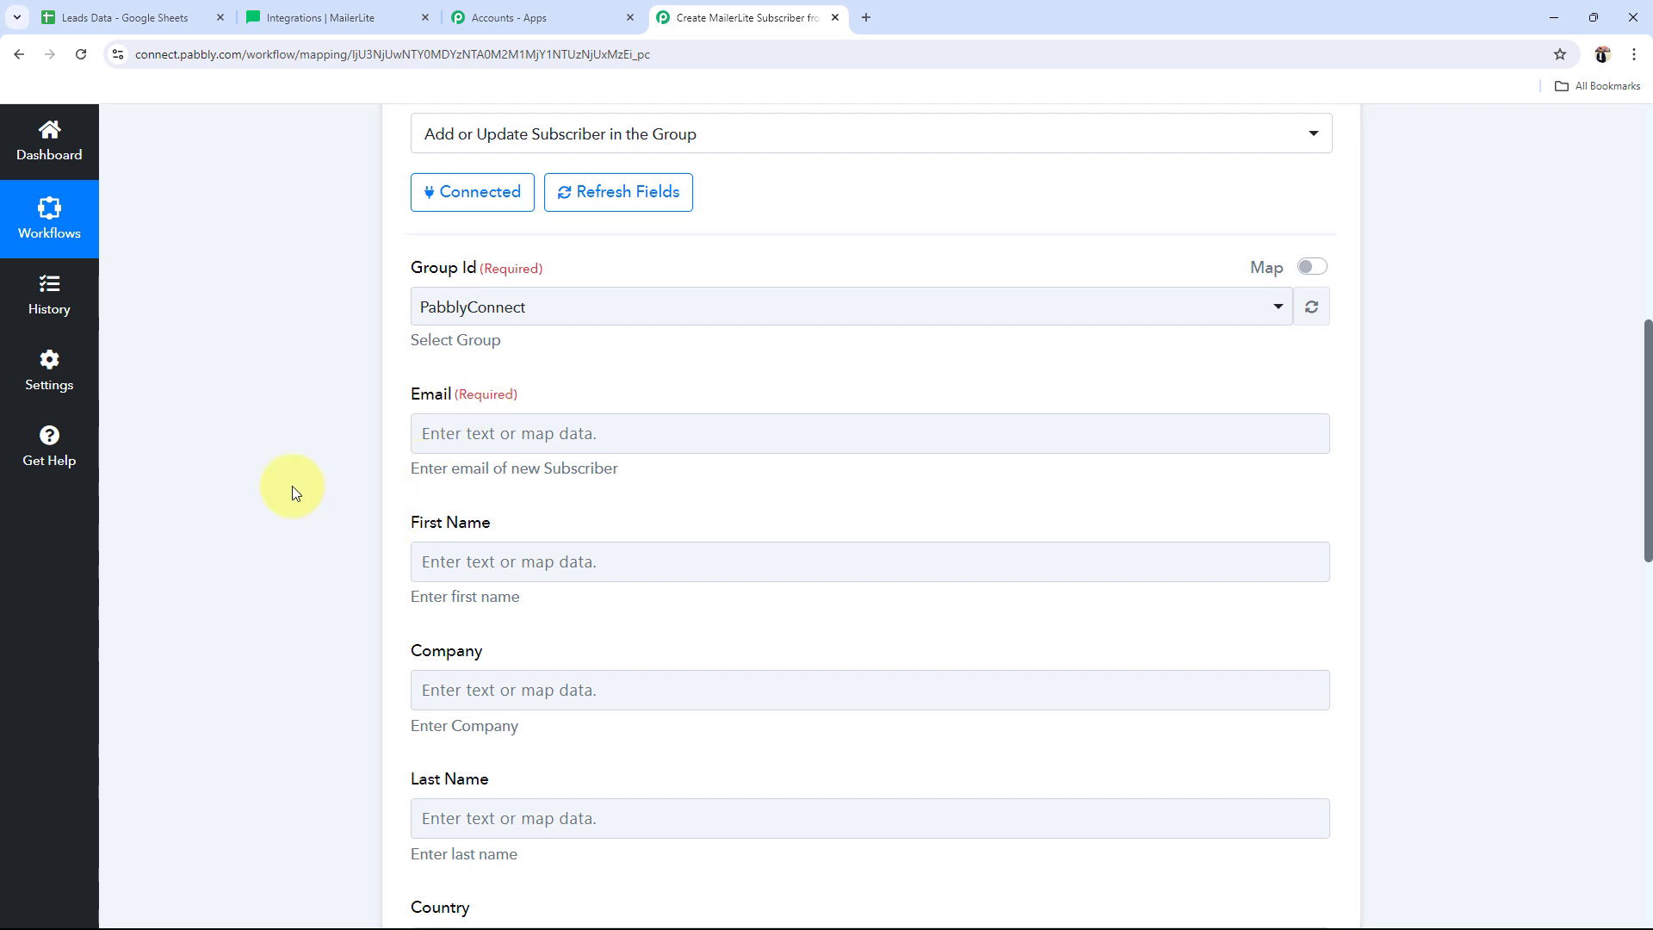
pyautogui.scroll(-8, 294, 493)
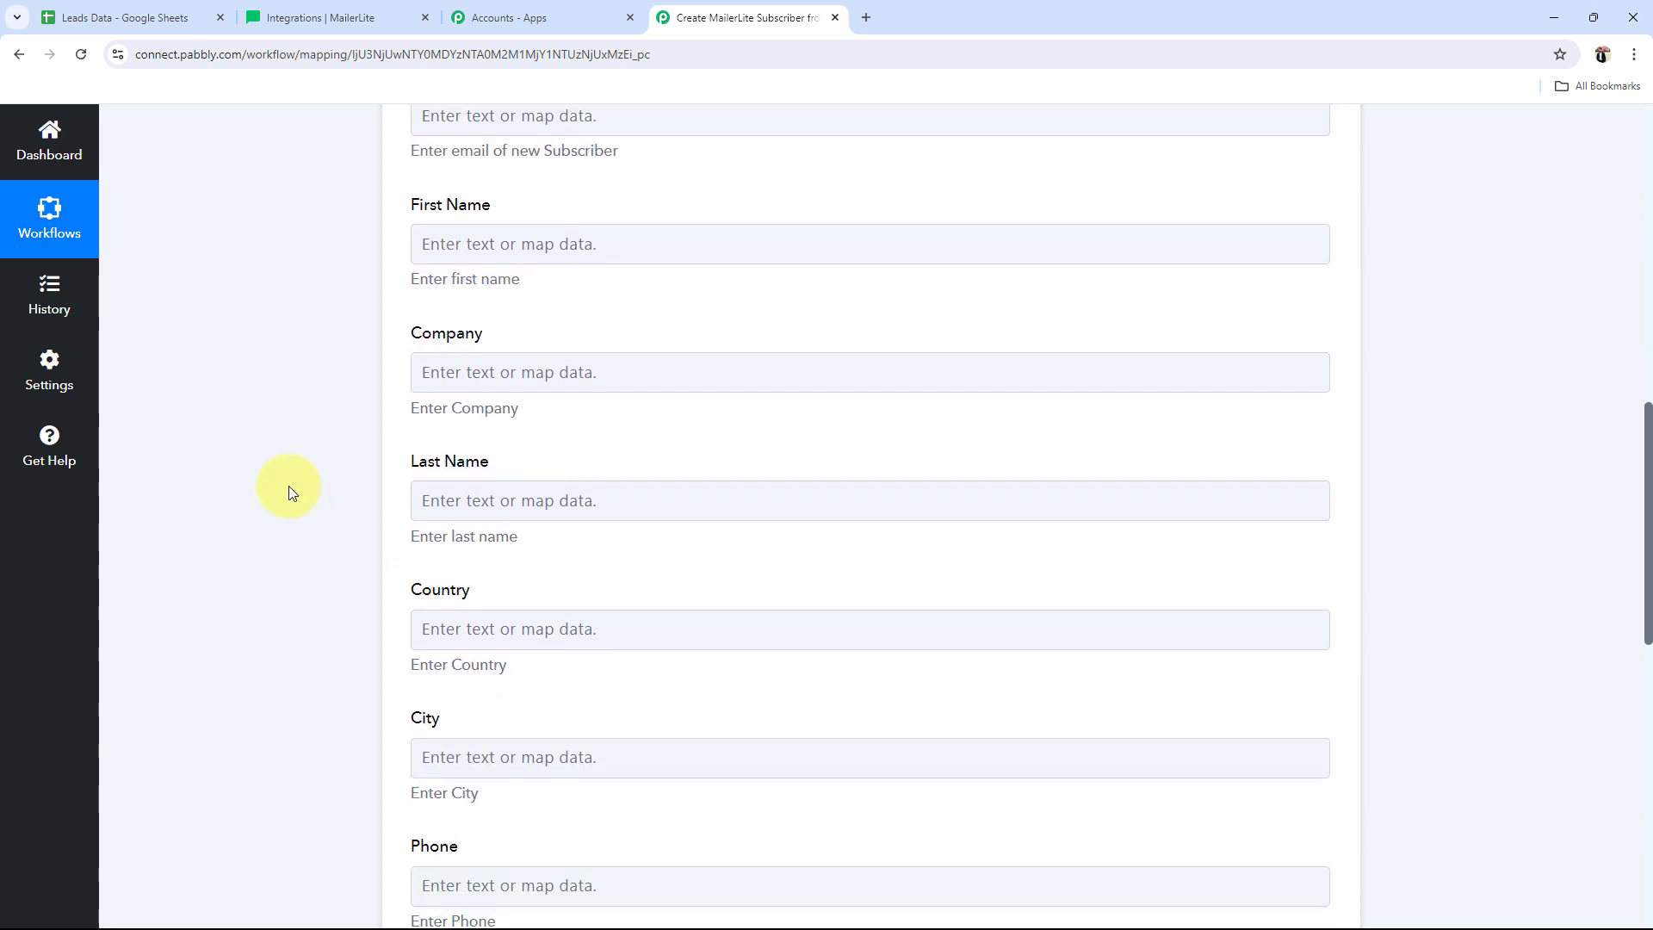
pyautogui.scroll(9, 289, 493)
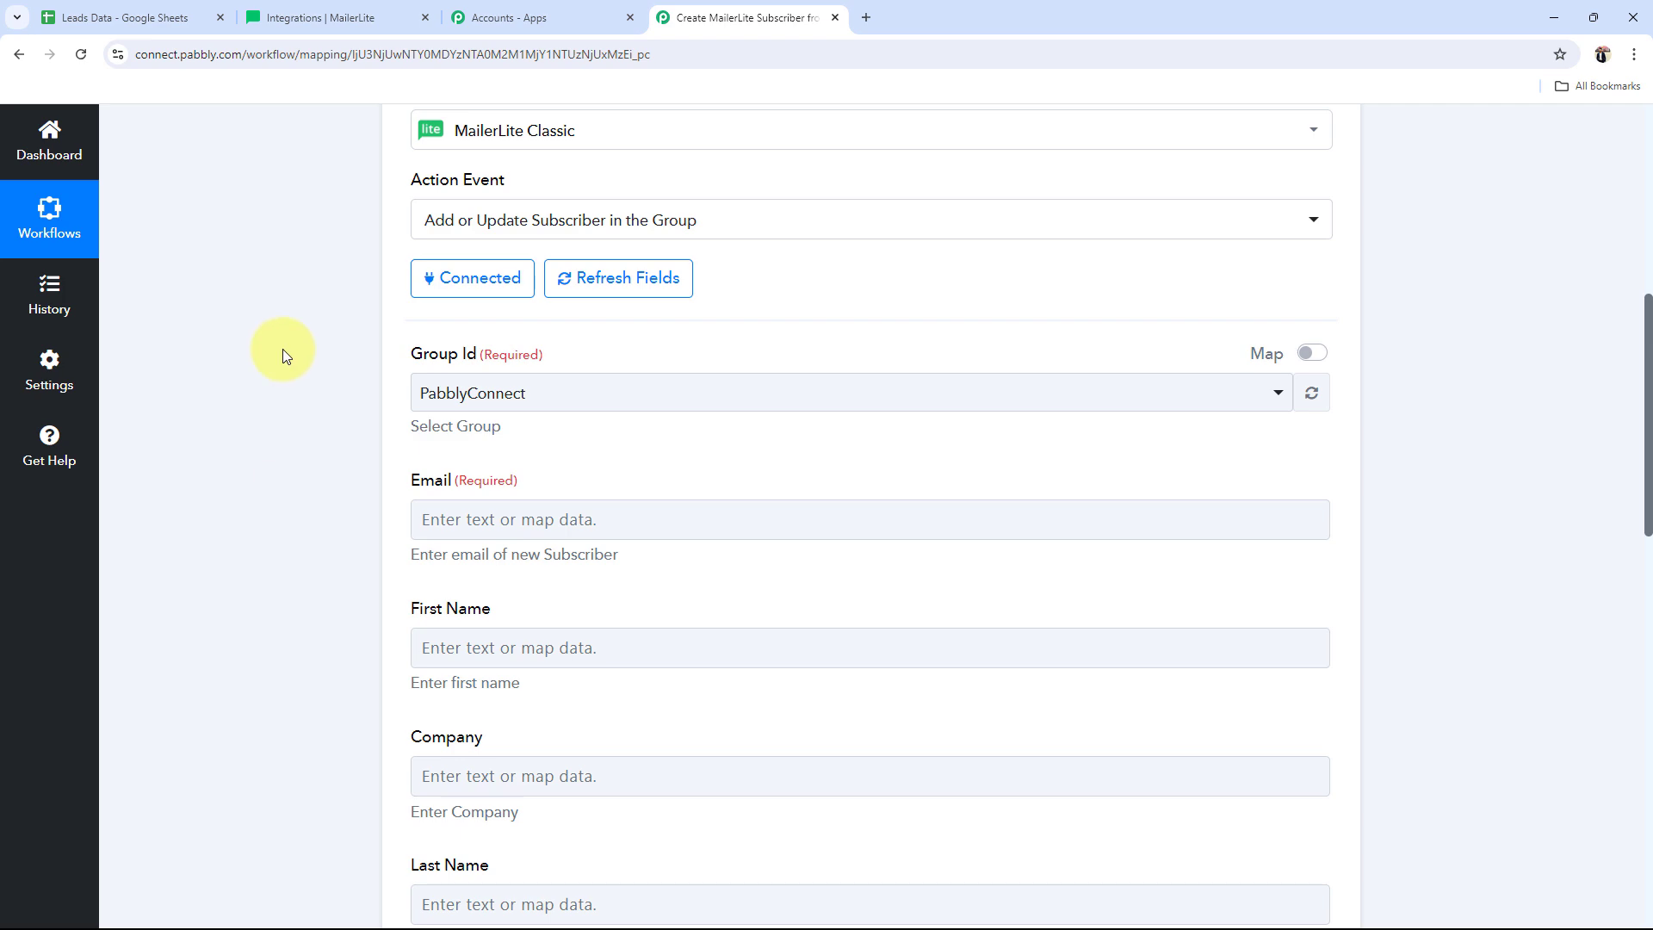
pyautogui.scroll(7, 282, 348)
# Step: Review the Google Sheets trigger's response data, then reopen the MailerLite action settings
pyautogui.click(546, 425)
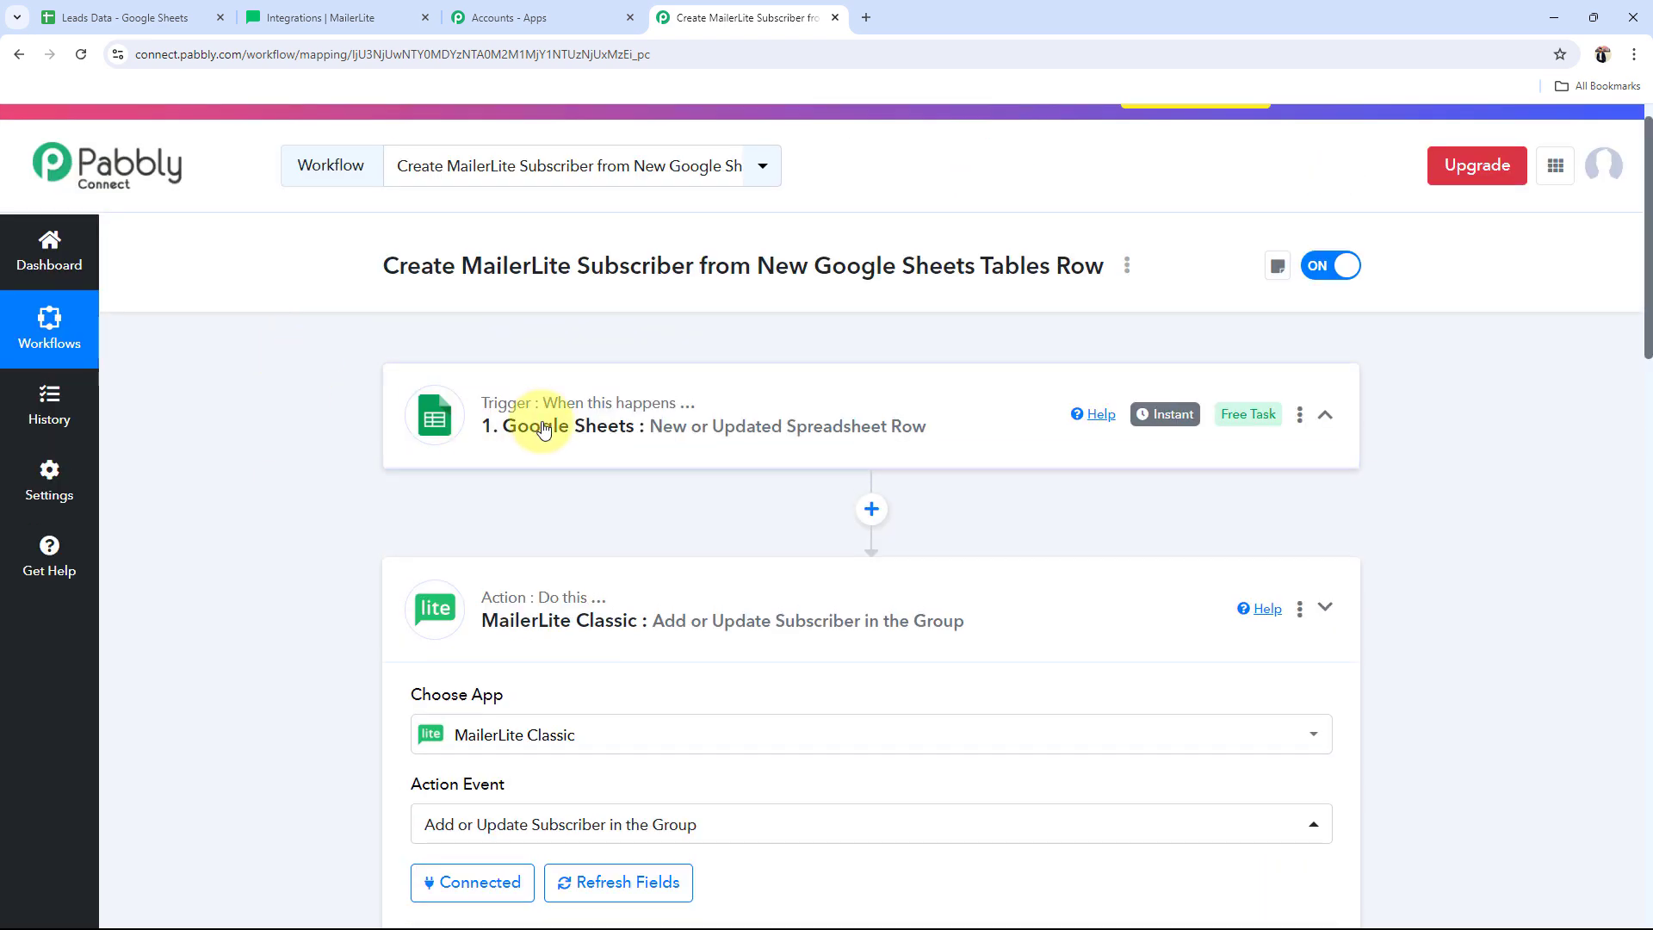
pyautogui.scroll(-9, 234, 421)
pyautogui.scroll(-4, 234, 421)
pyautogui.moveTo(1044, 448); pyautogui.dragTo(528, 399)
pyautogui.scroll(-7, 528, 398)
pyautogui.click(444, 368)
pyautogui.scroll(16, 210, 427)
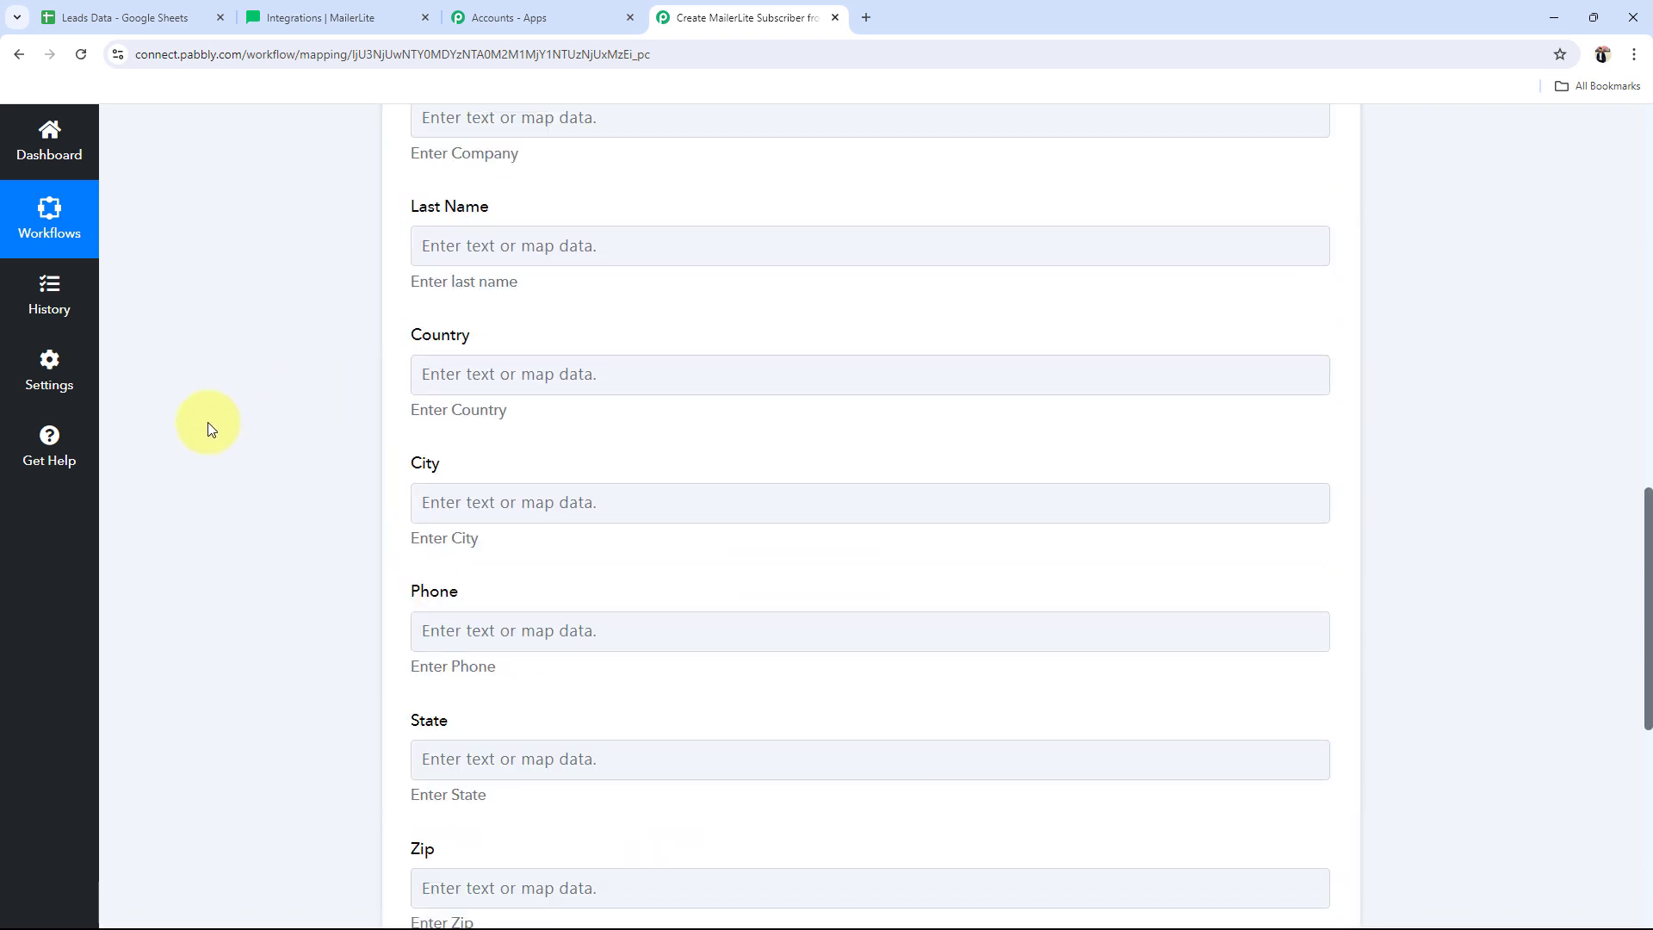
pyautogui.scroll(-7, 214, 427)
pyautogui.scroll(-3, 213, 428)
pyautogui.scroll(3, 214, 431)
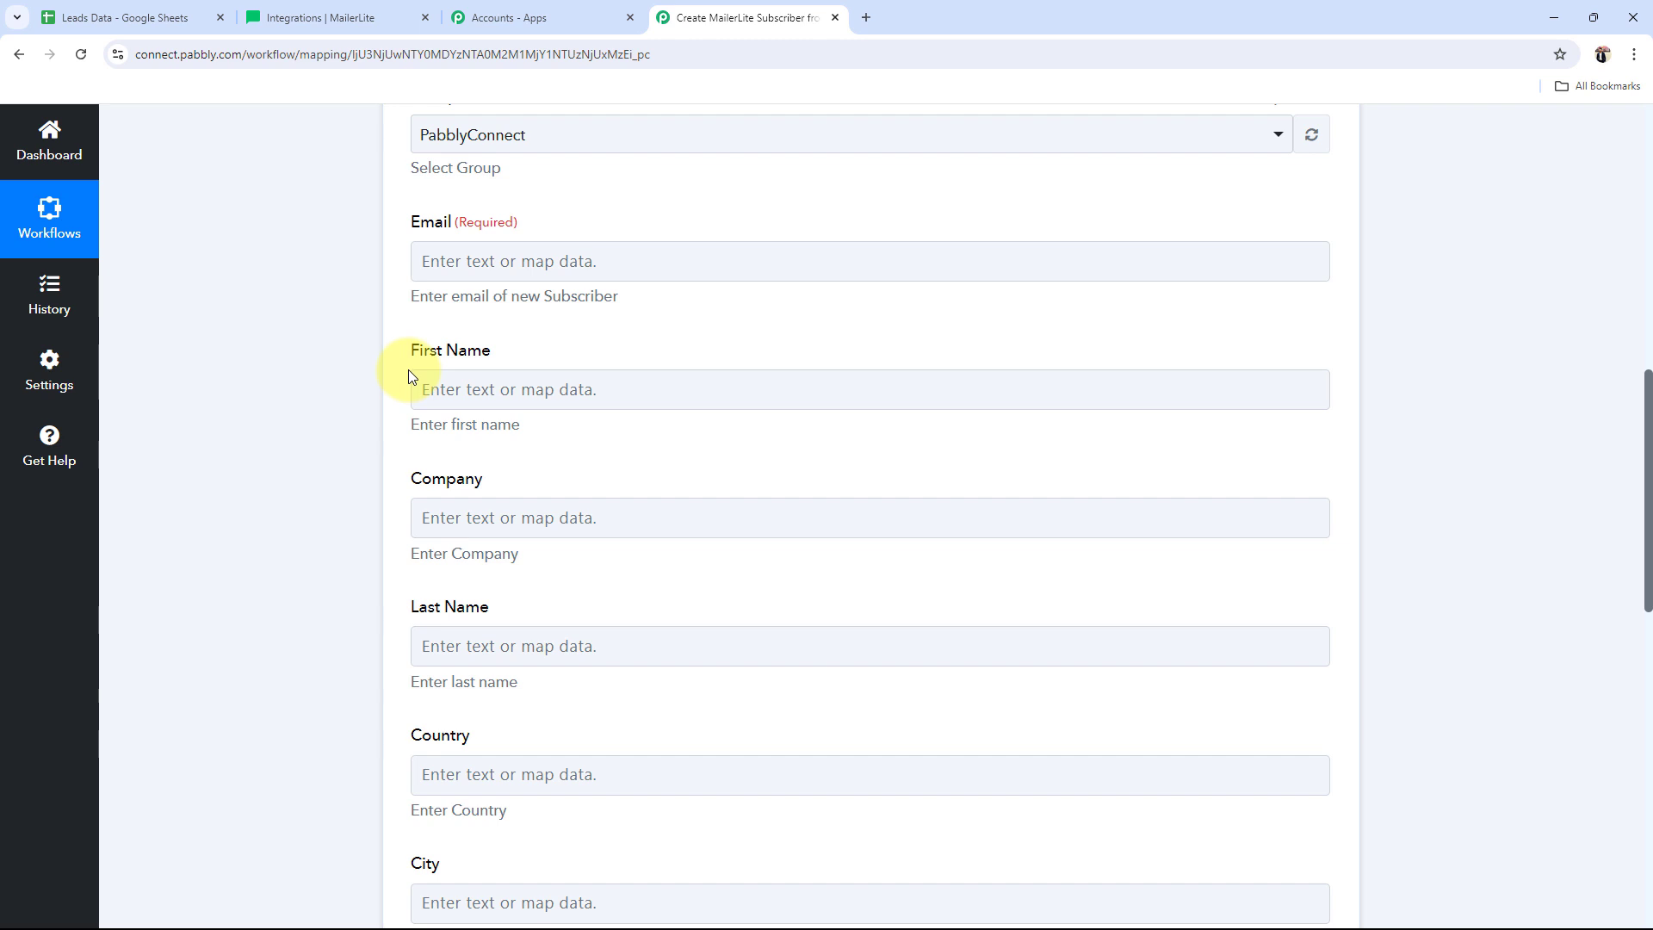
# Step: Map the Google Sheets Email and First Name values into the subscriber's Email and First Name fields
pyautogui.click(417, 258)
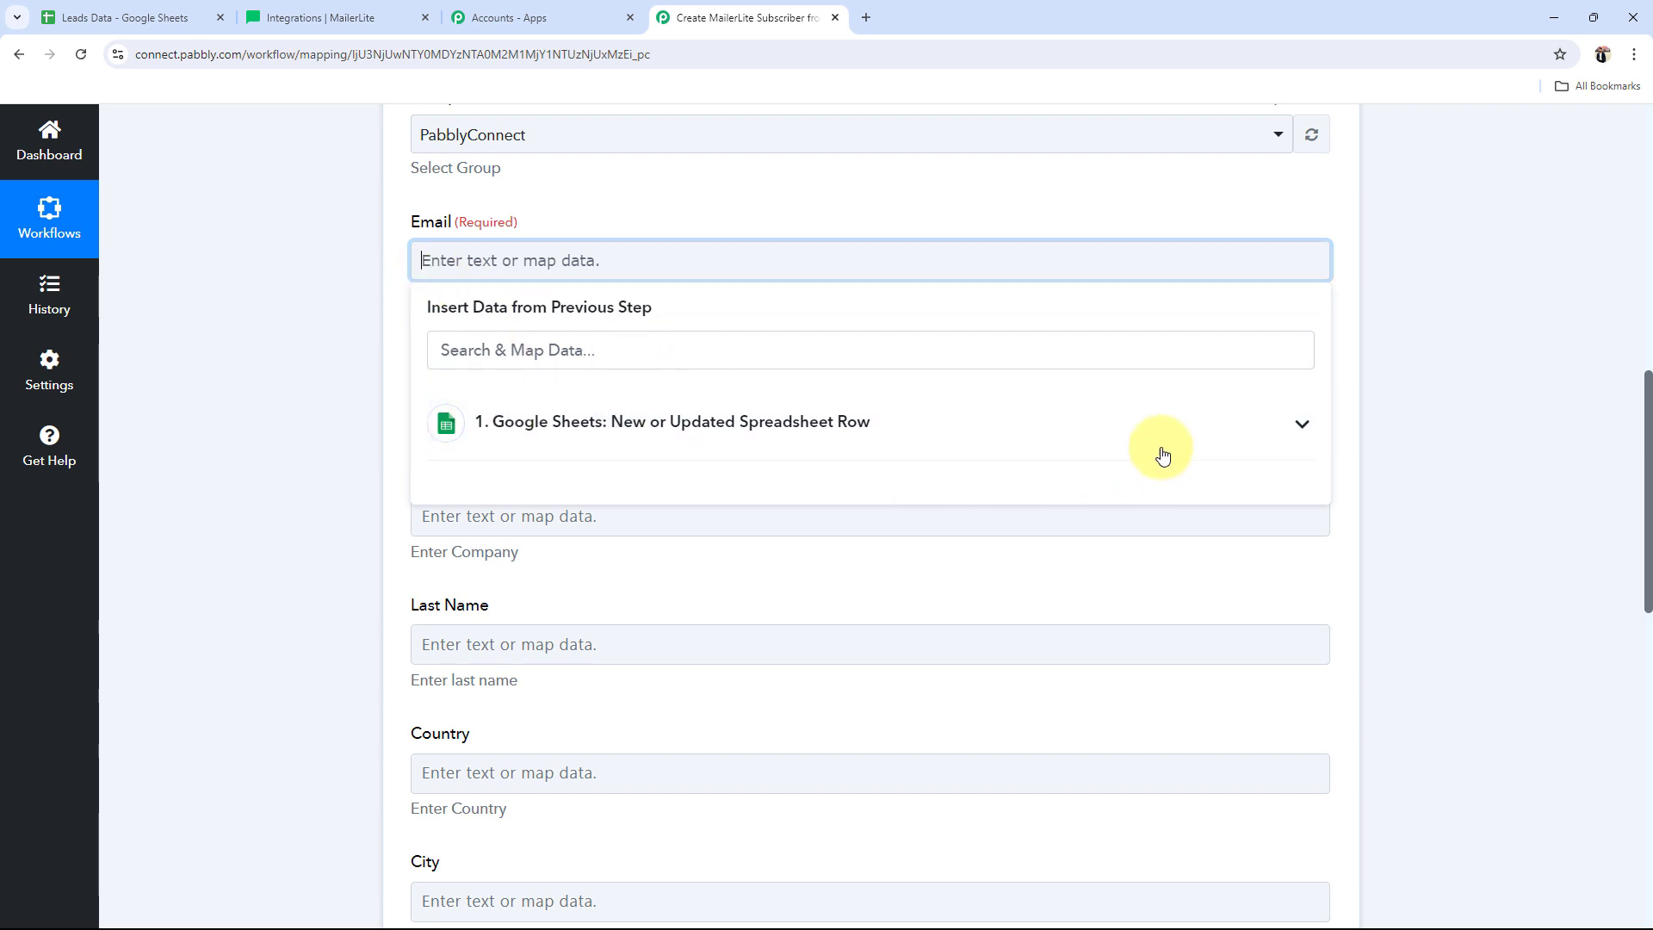
pyautogui.click(1296, 426)
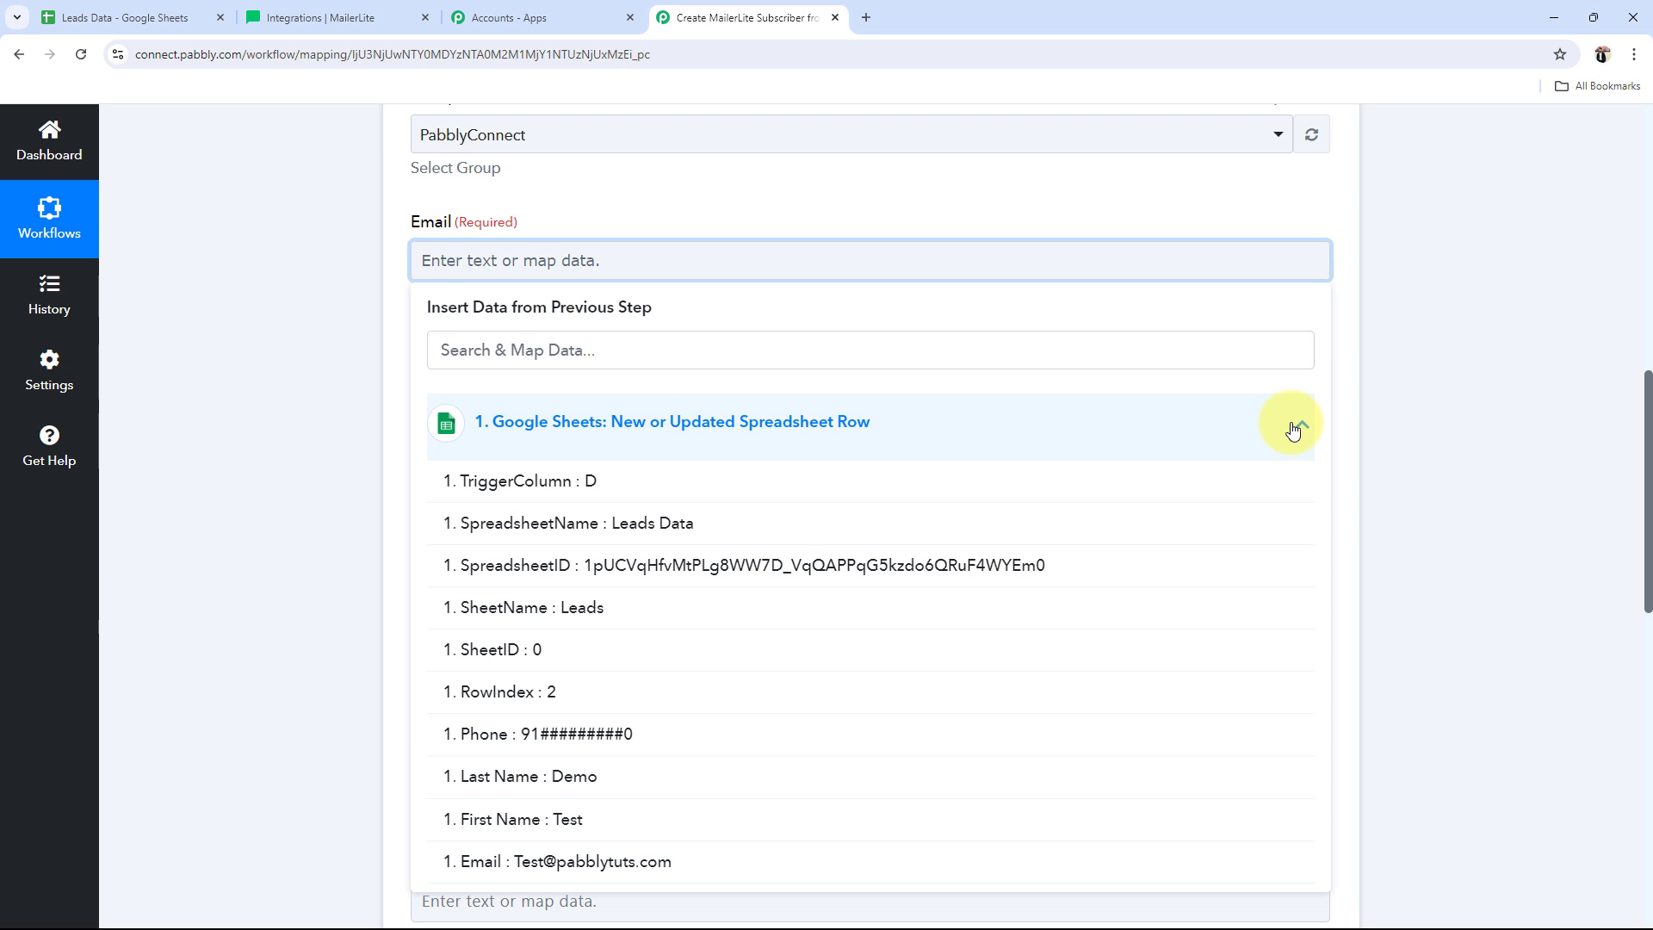
pyautogui.scroll(-3, 575, 629)
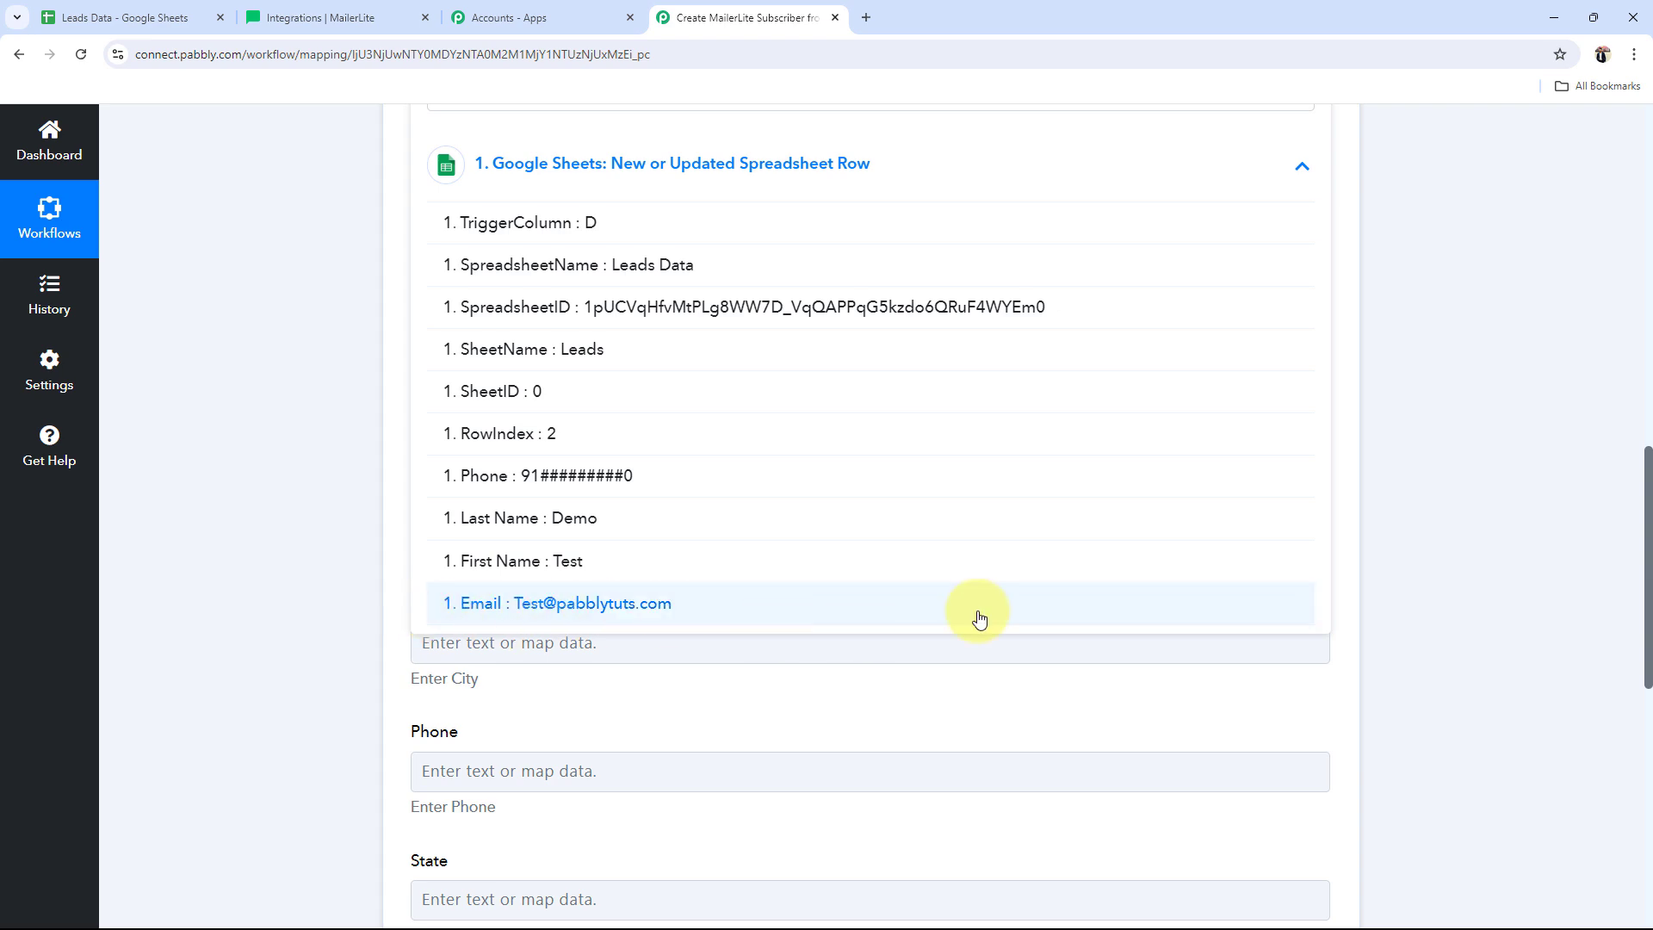
pyautogui.click(465, 607)
pyautogui.click(254, 437)
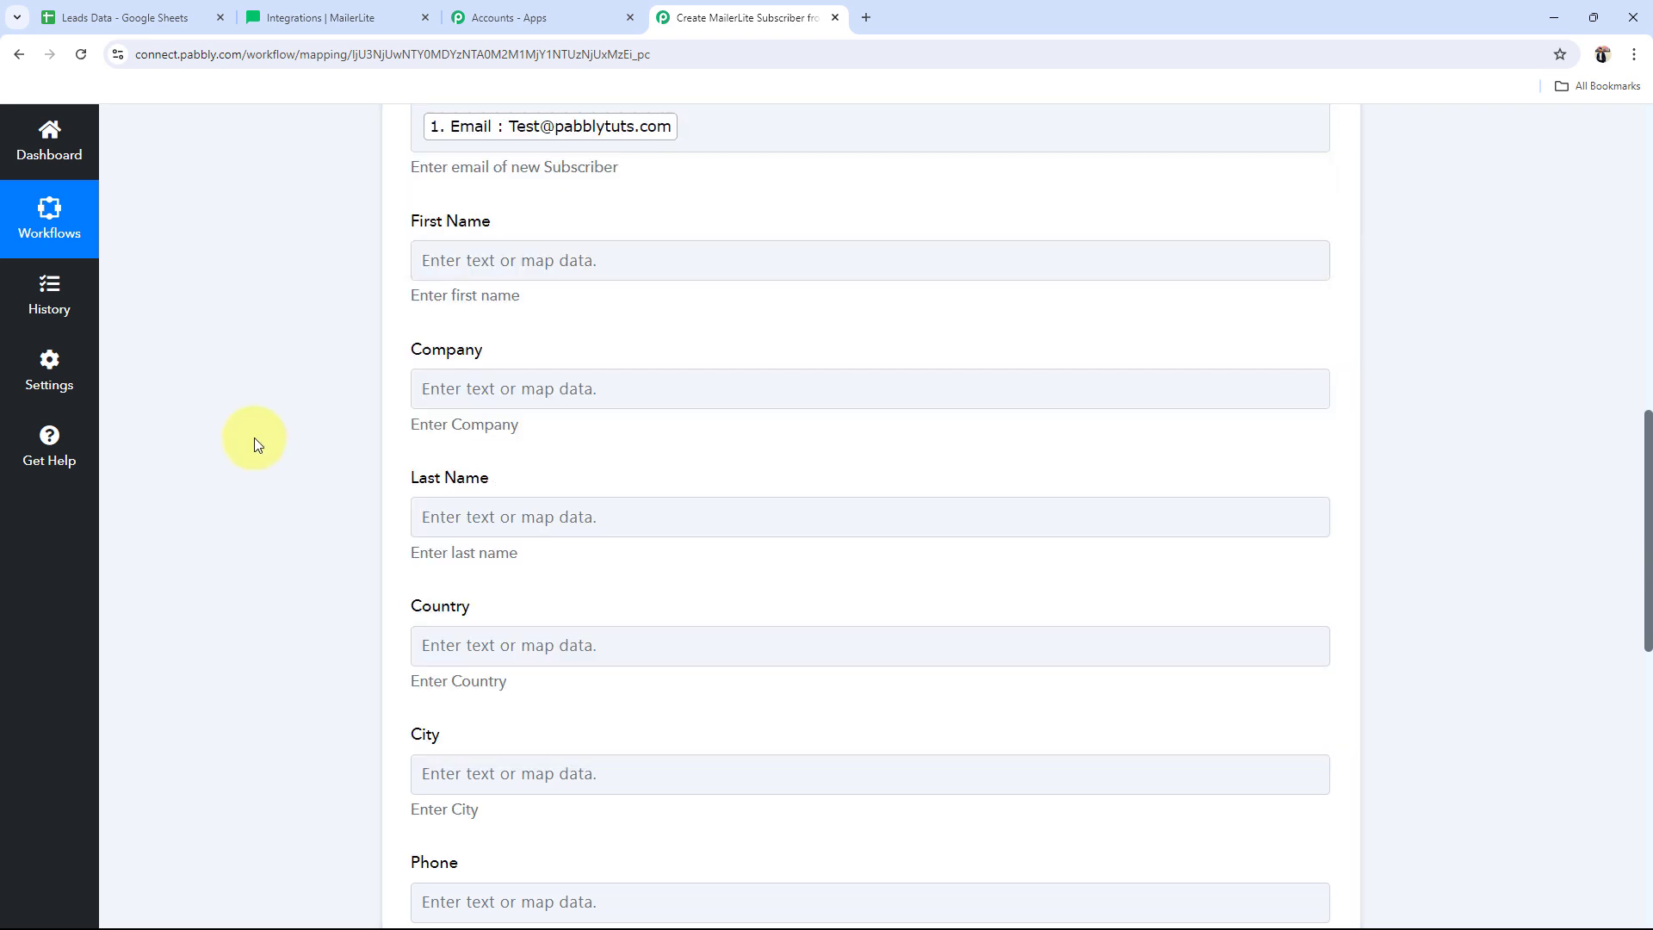
pyautogui.scroll(3, 255, 438)
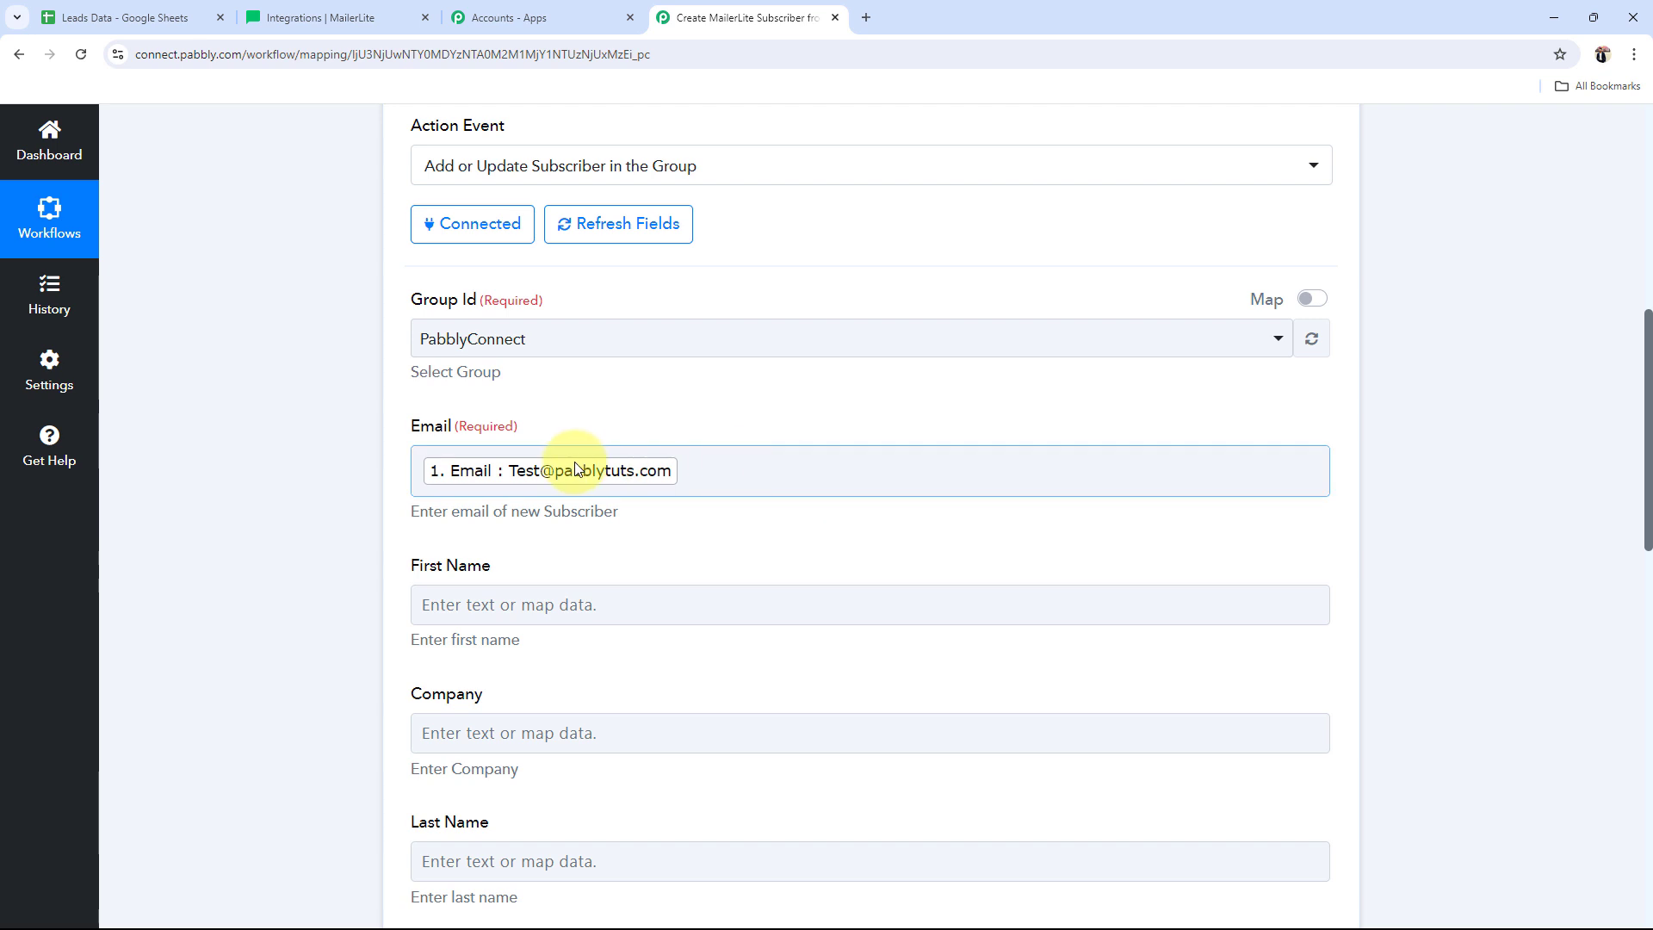
pyautogui.scroll(-2, 415, 515)
pyautogui.click(469, 438)
pyautogui.scroll(-4, 222, 473)
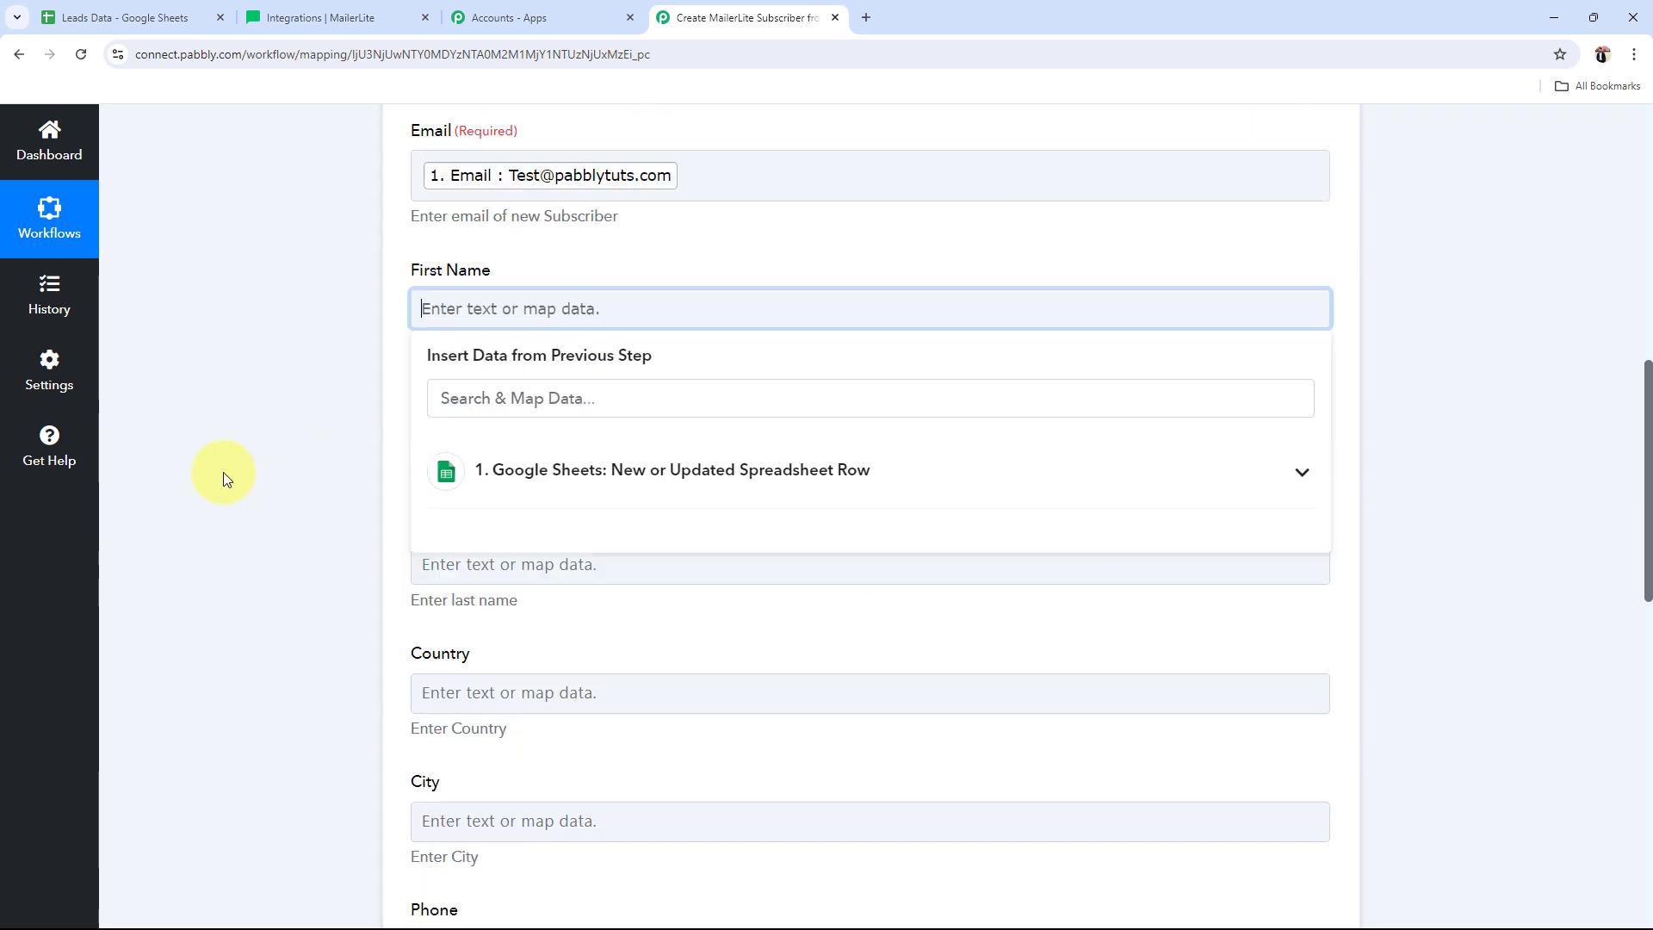
pyautogui.click(529, 267)
pyautogui.click(533, 641)
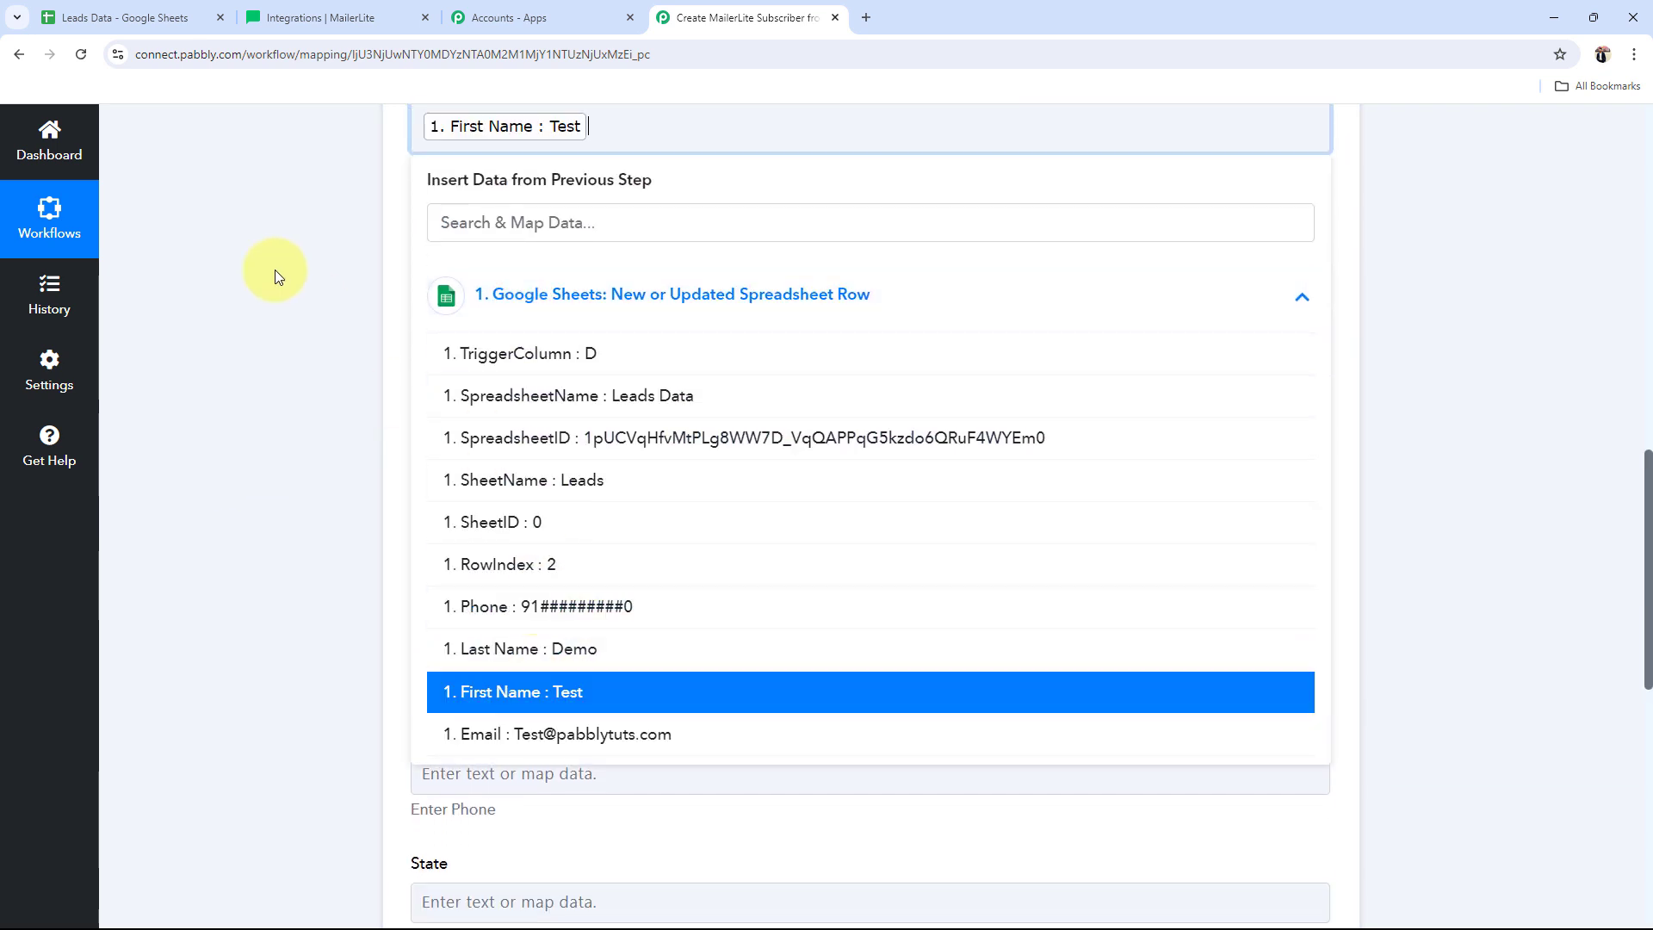
pyautogui.click(276, 270)
pyautogui.scroll(-2, 274, 271)
# Step: Map the Google Sheets Last Name and Phone values into the Last Name and Phone fields
pyautogui.click(492, 225)
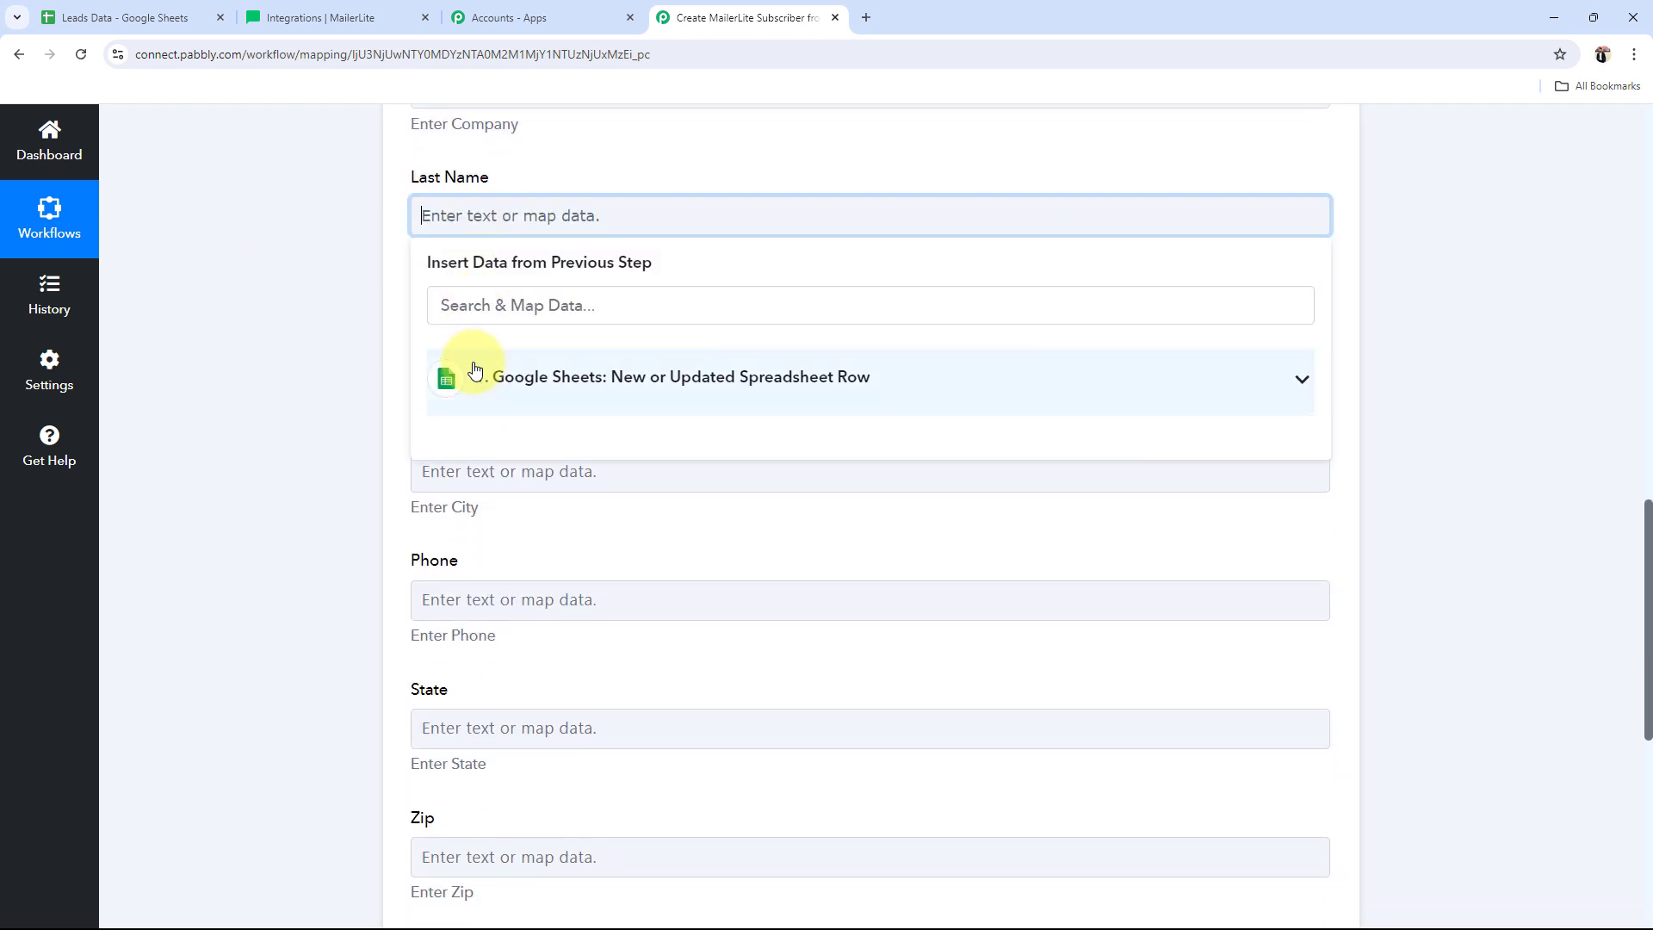
pyautogui.click(473, 372)
pyautogui.click(451, 725)
pyautogui.click(338, 396)
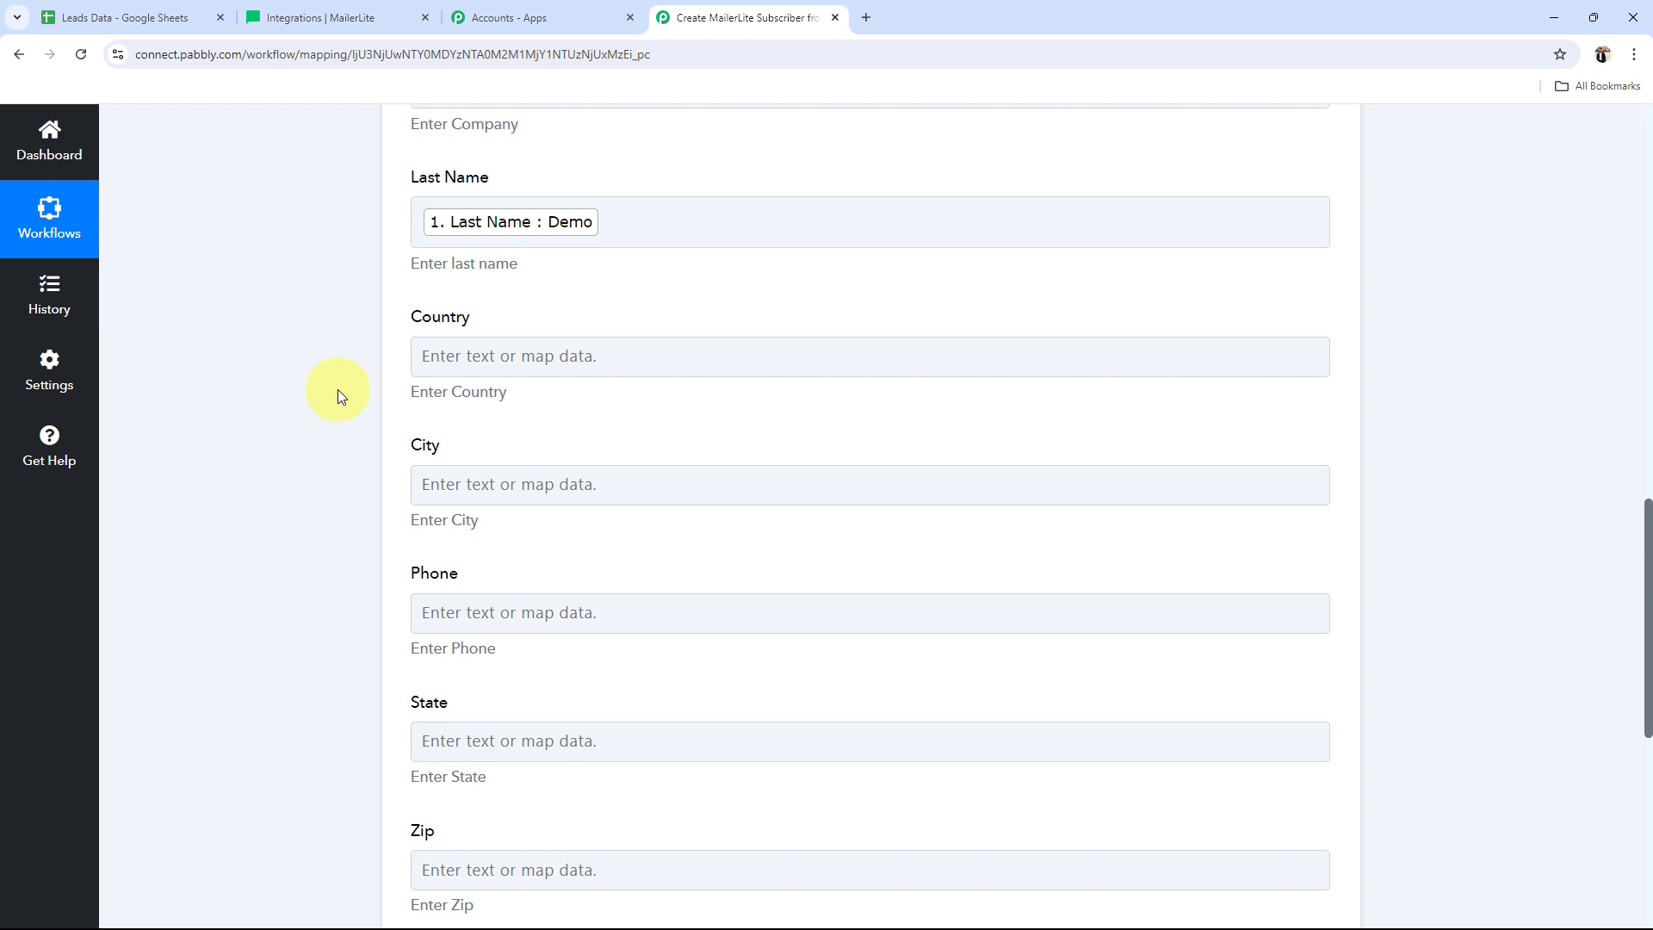
pyautogui.scroll(-3, 338, 389)
pyautogui.click(506, 359)
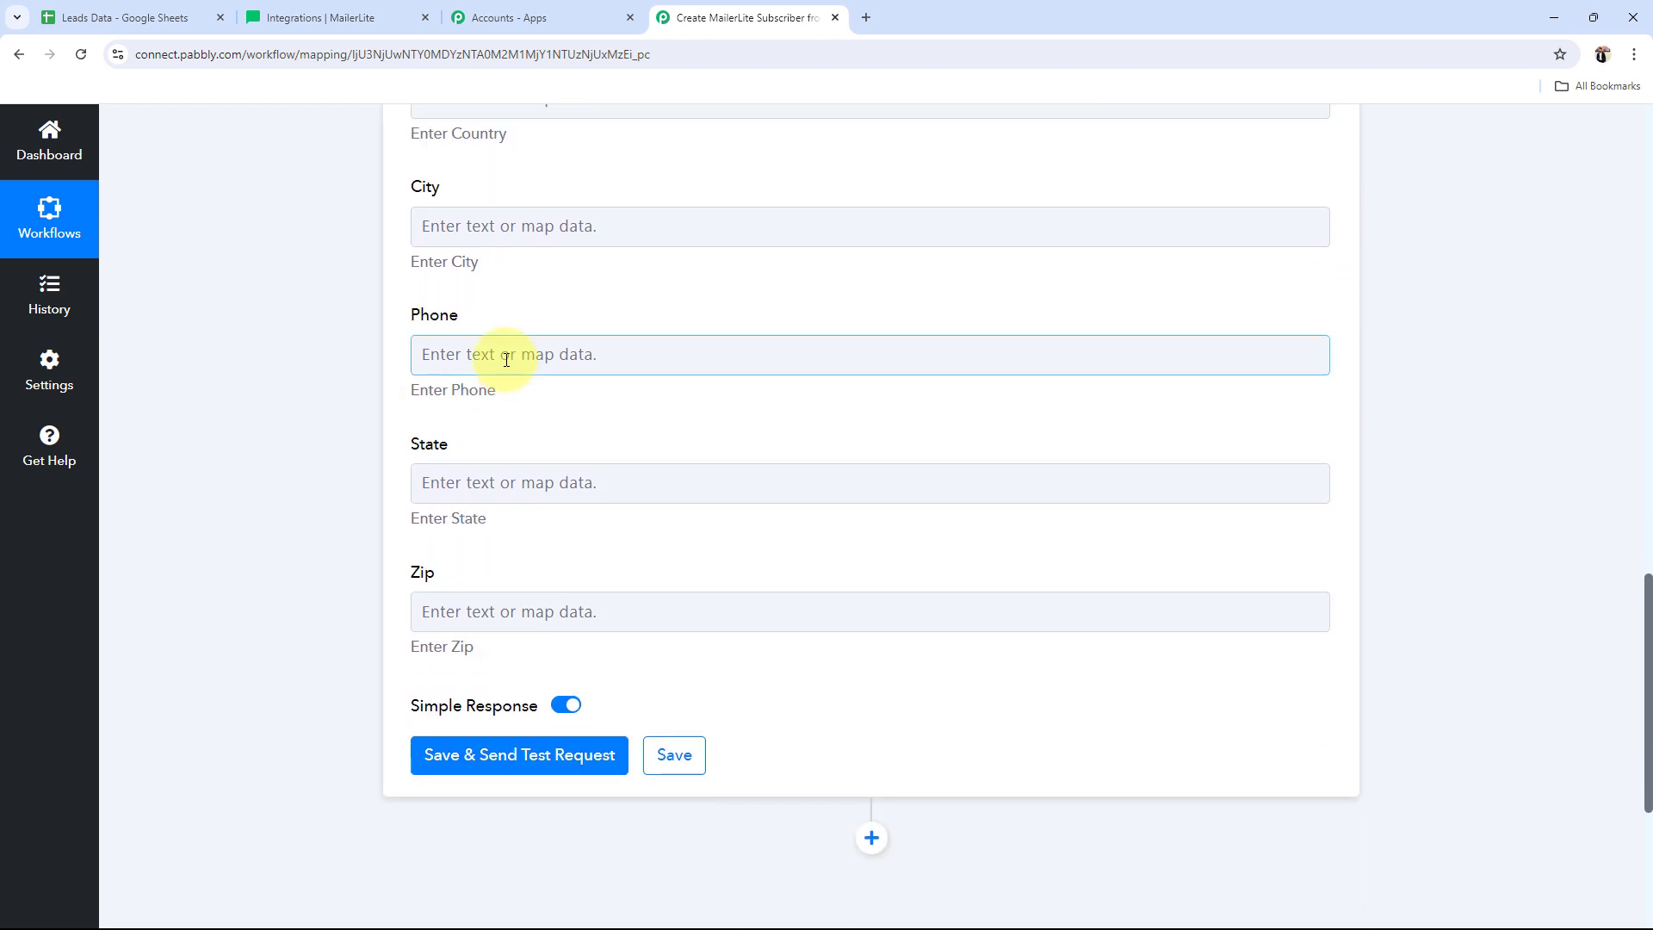
pyautogui.click(517, 547)
pyautogui.click(626, 835)
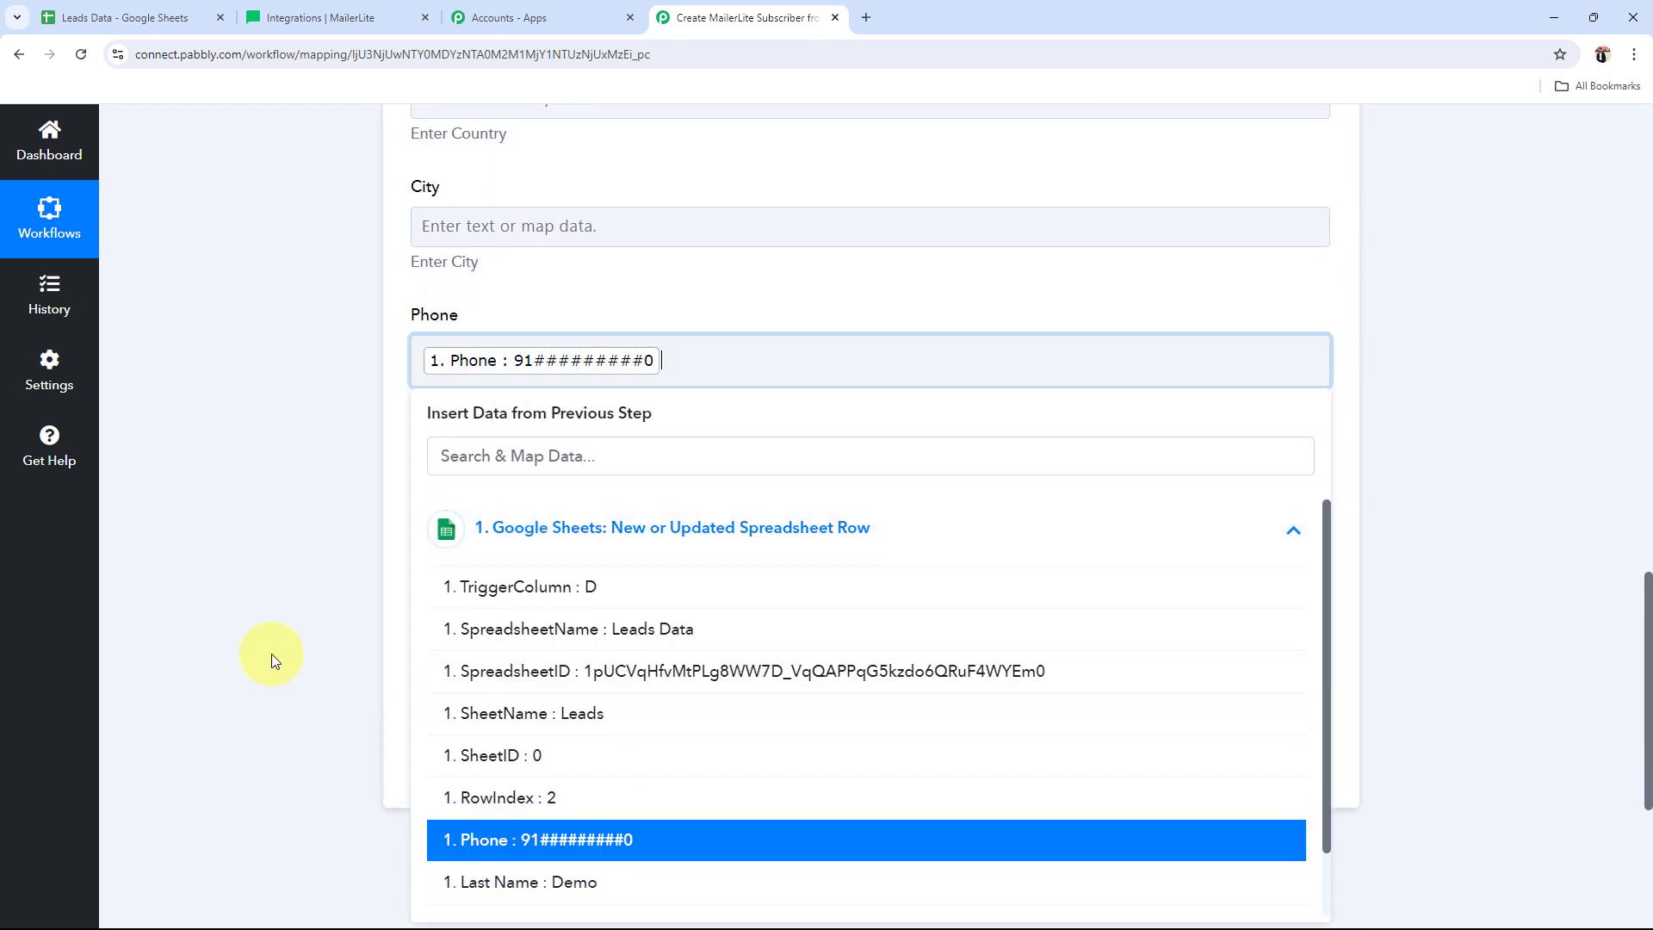
pyautogui.click(255, 653)
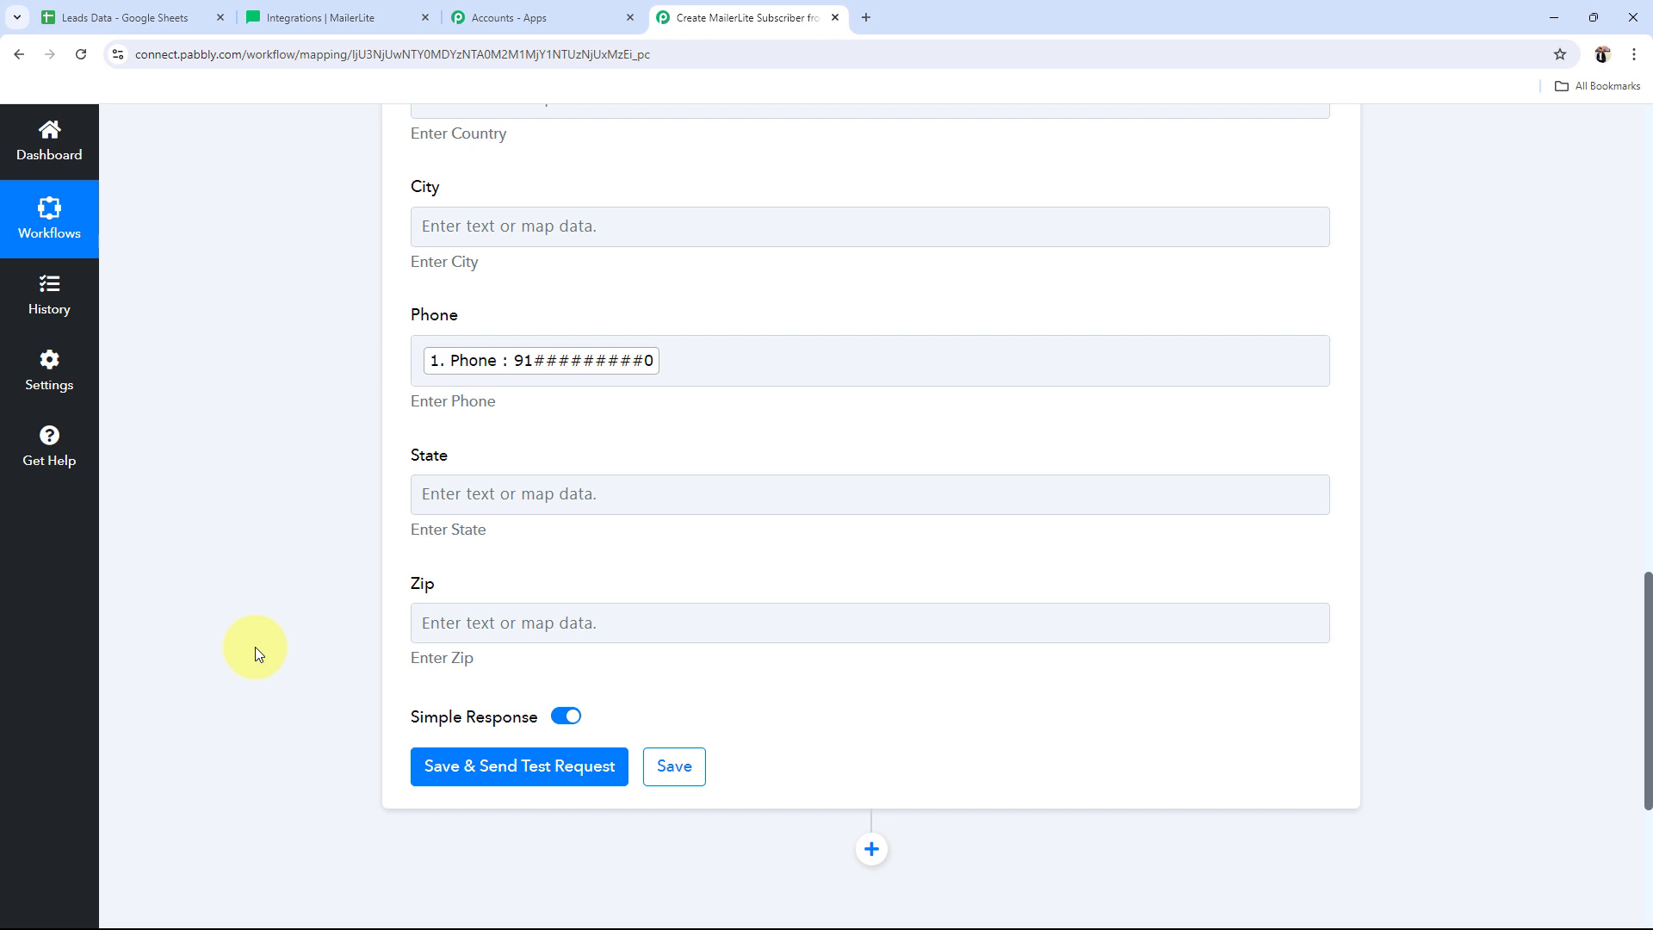
pyautogui.scroll(7, 255, 648)
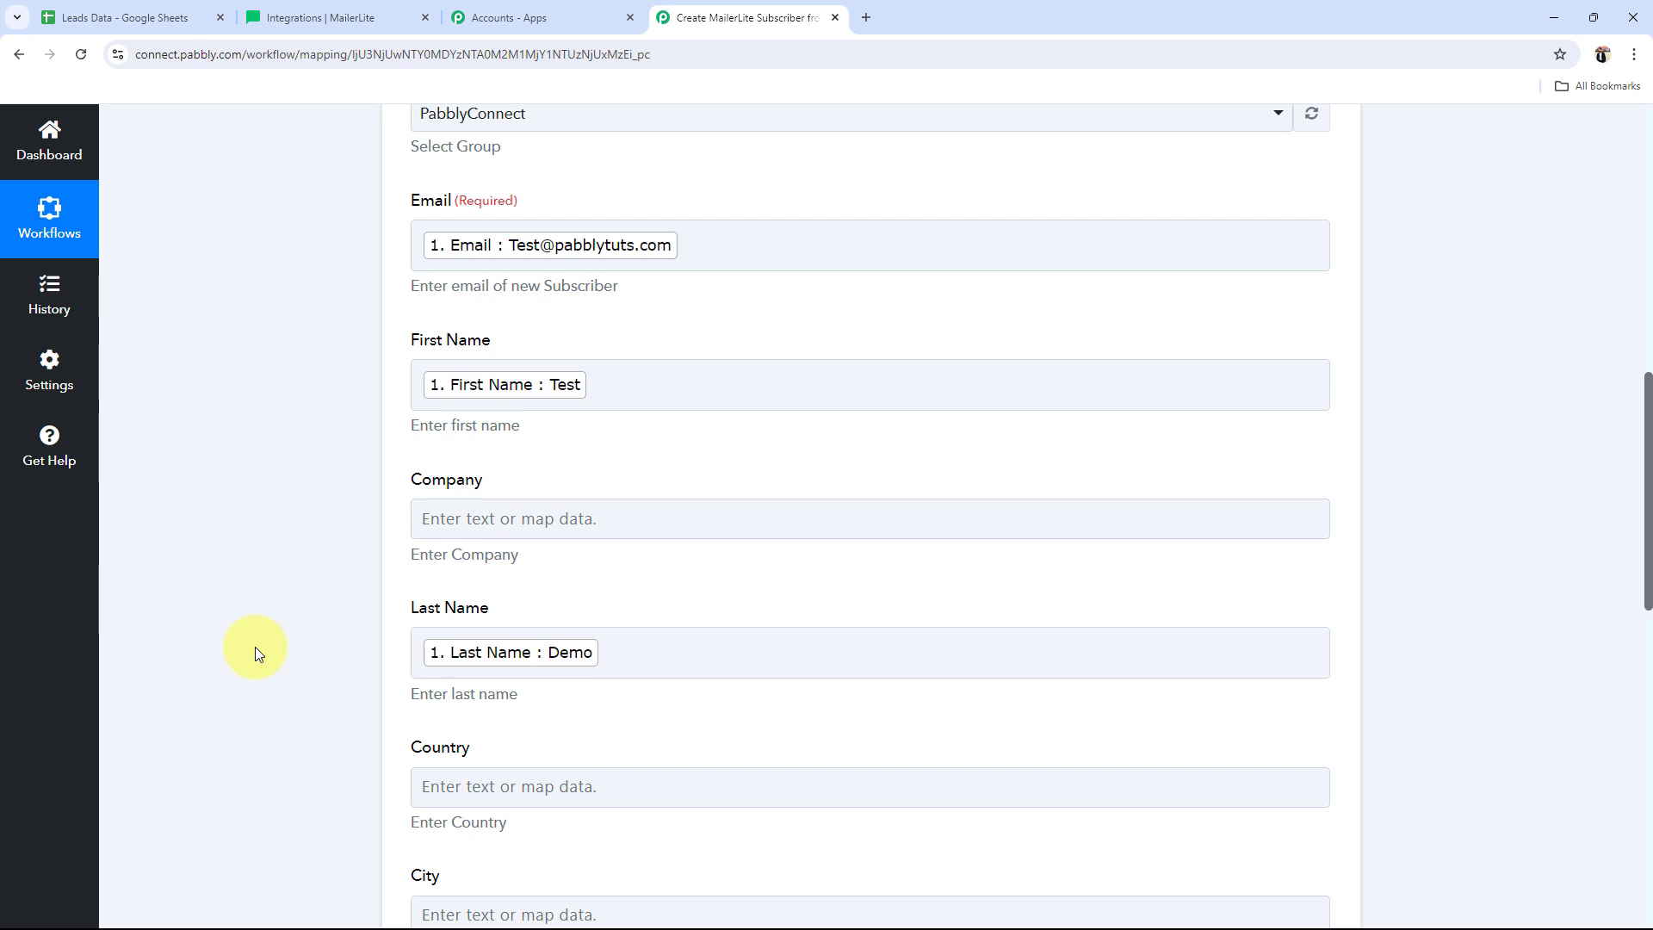
pyautogui.scroll(4, 255, 647)
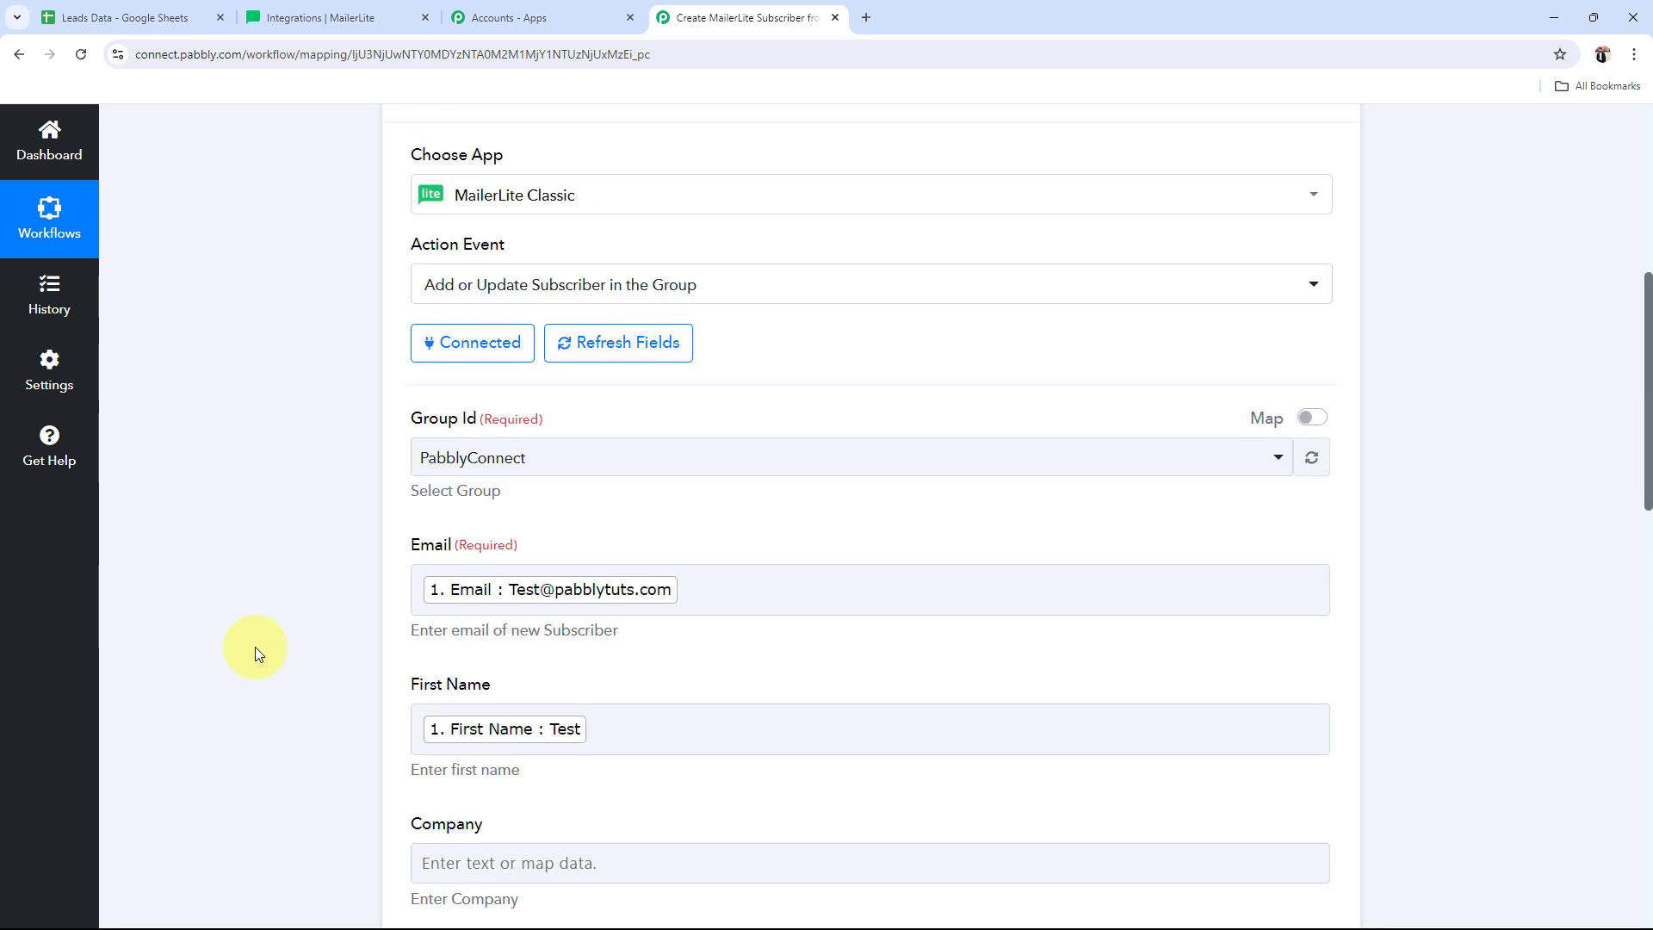
pyautogui.scroll(-2, 255, 647)
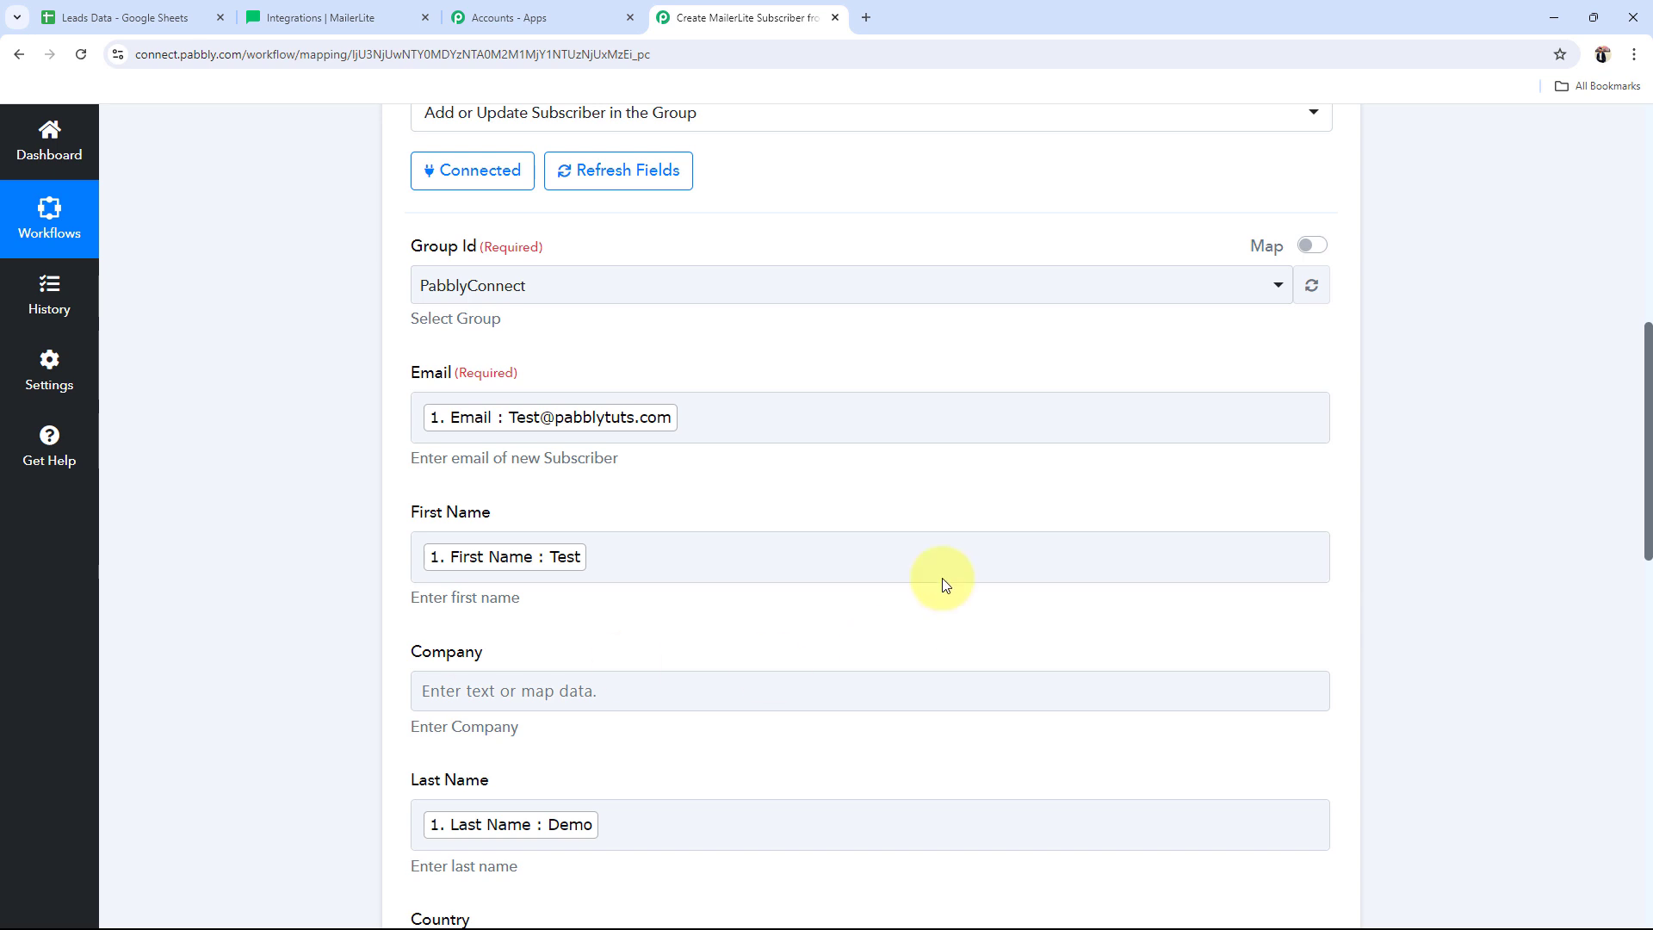
# Step: Compare the mapped fields against the Leads Data sheet's row 3 cells A3 to C3
pyautogui.click(435, 417)
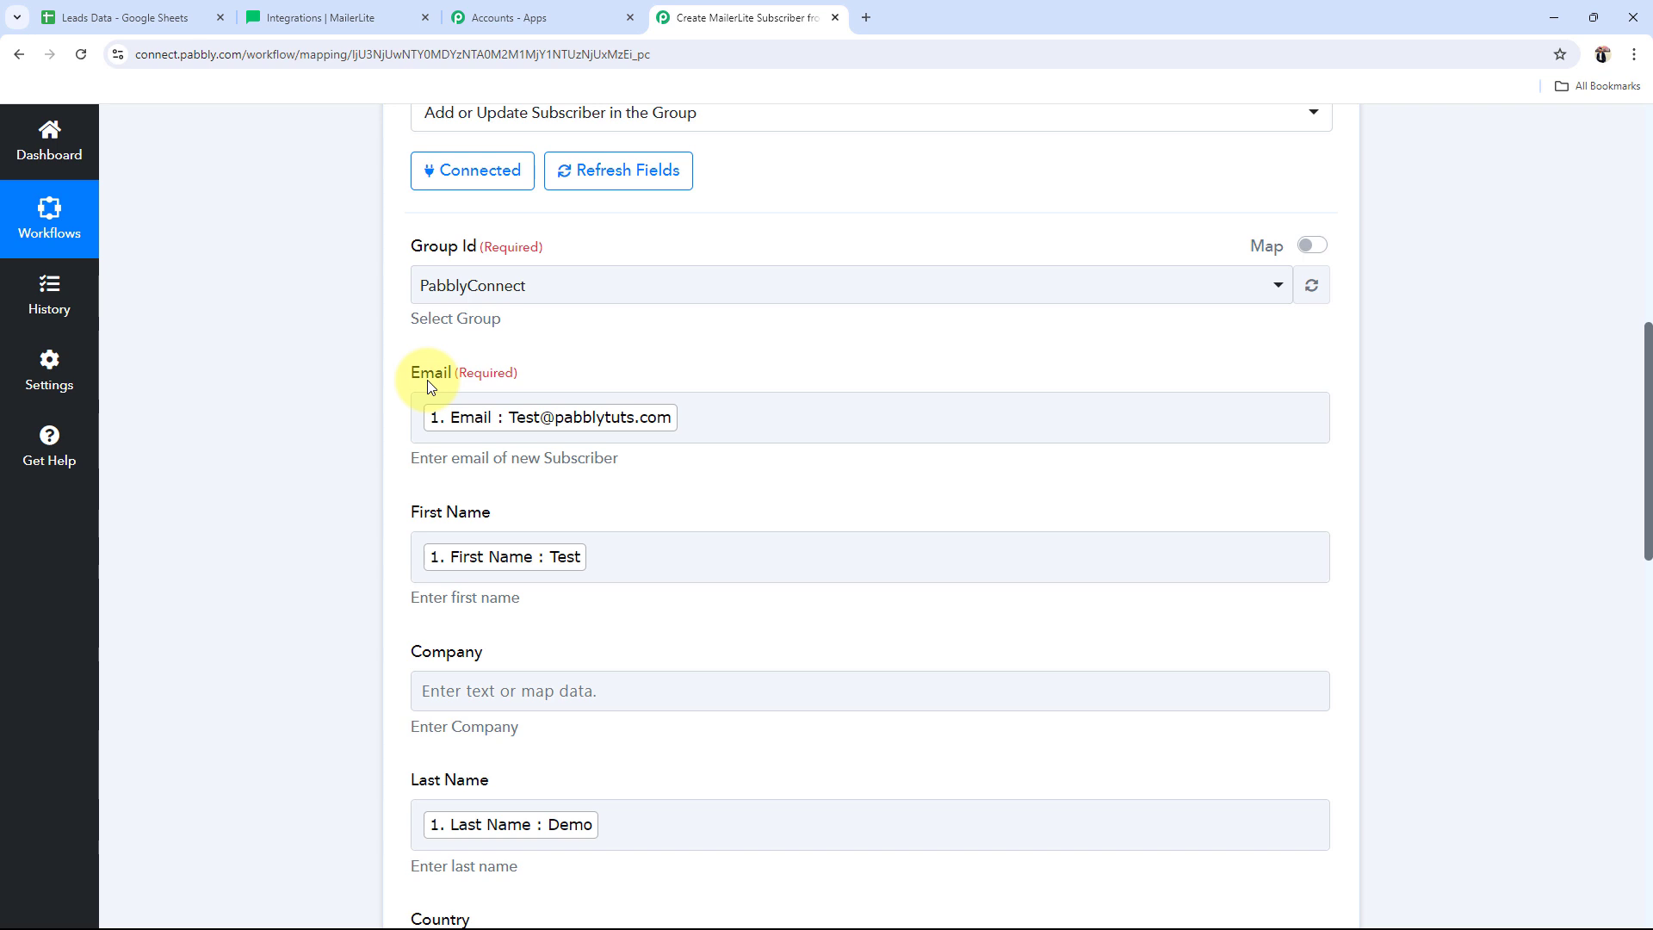
pyautogui.click(125, 17)
pyautogui.click(300, 473)
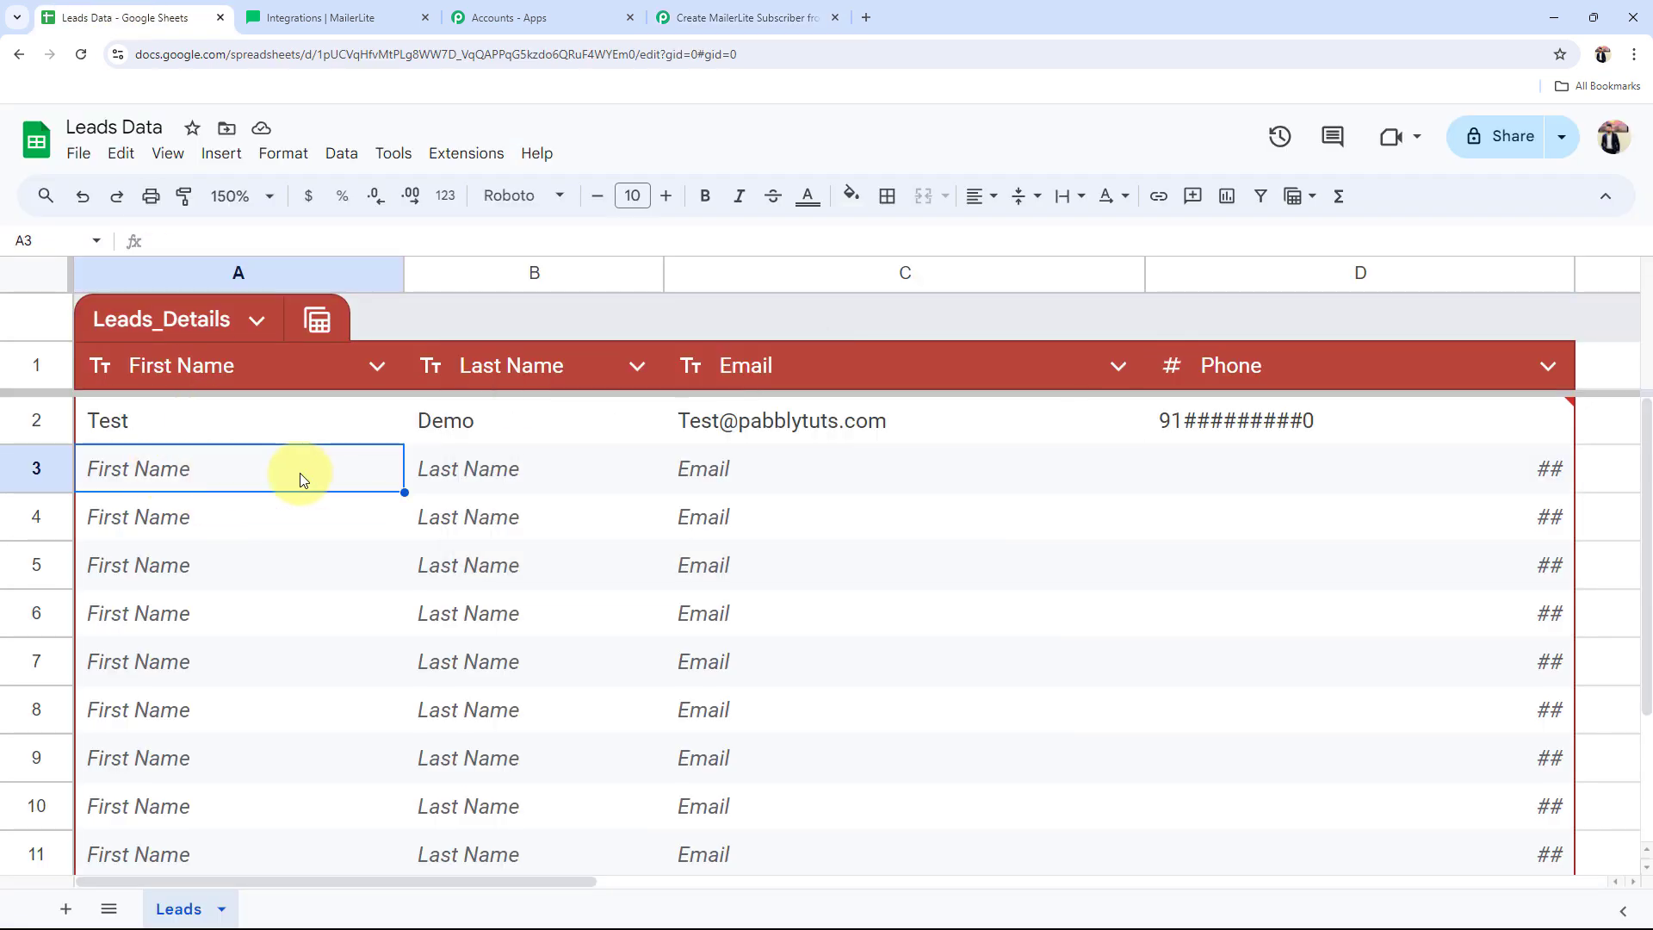
pyautogui.click(594, 472)
pyautogui.click(679, 466)
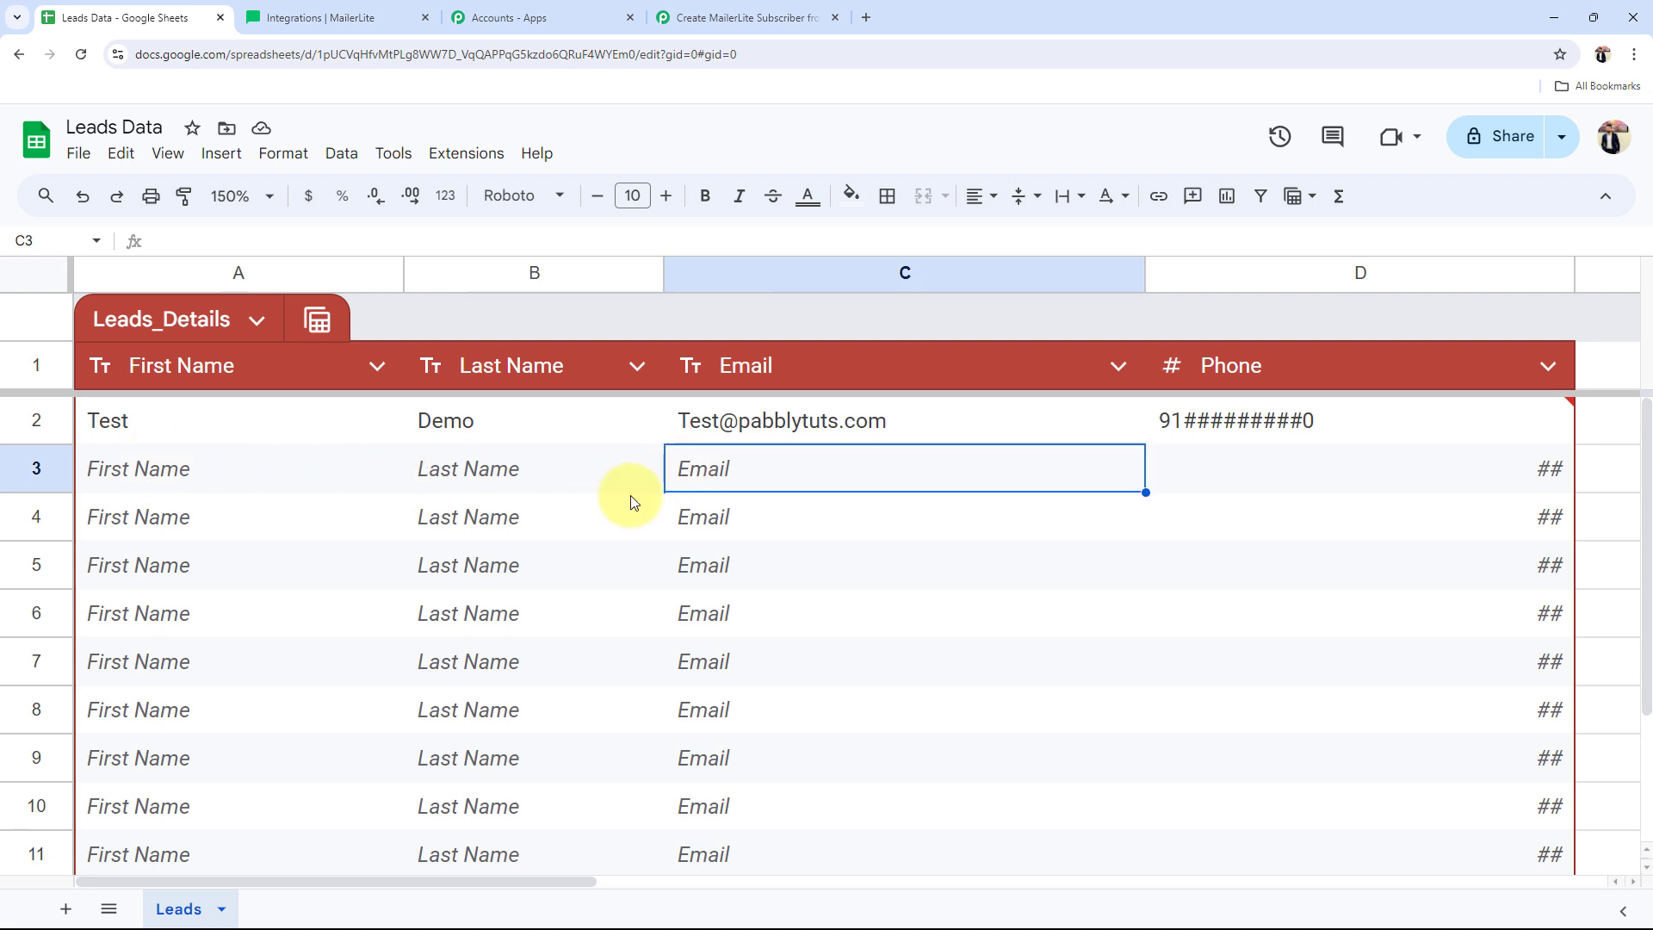
pyautogui.click(789, 16)
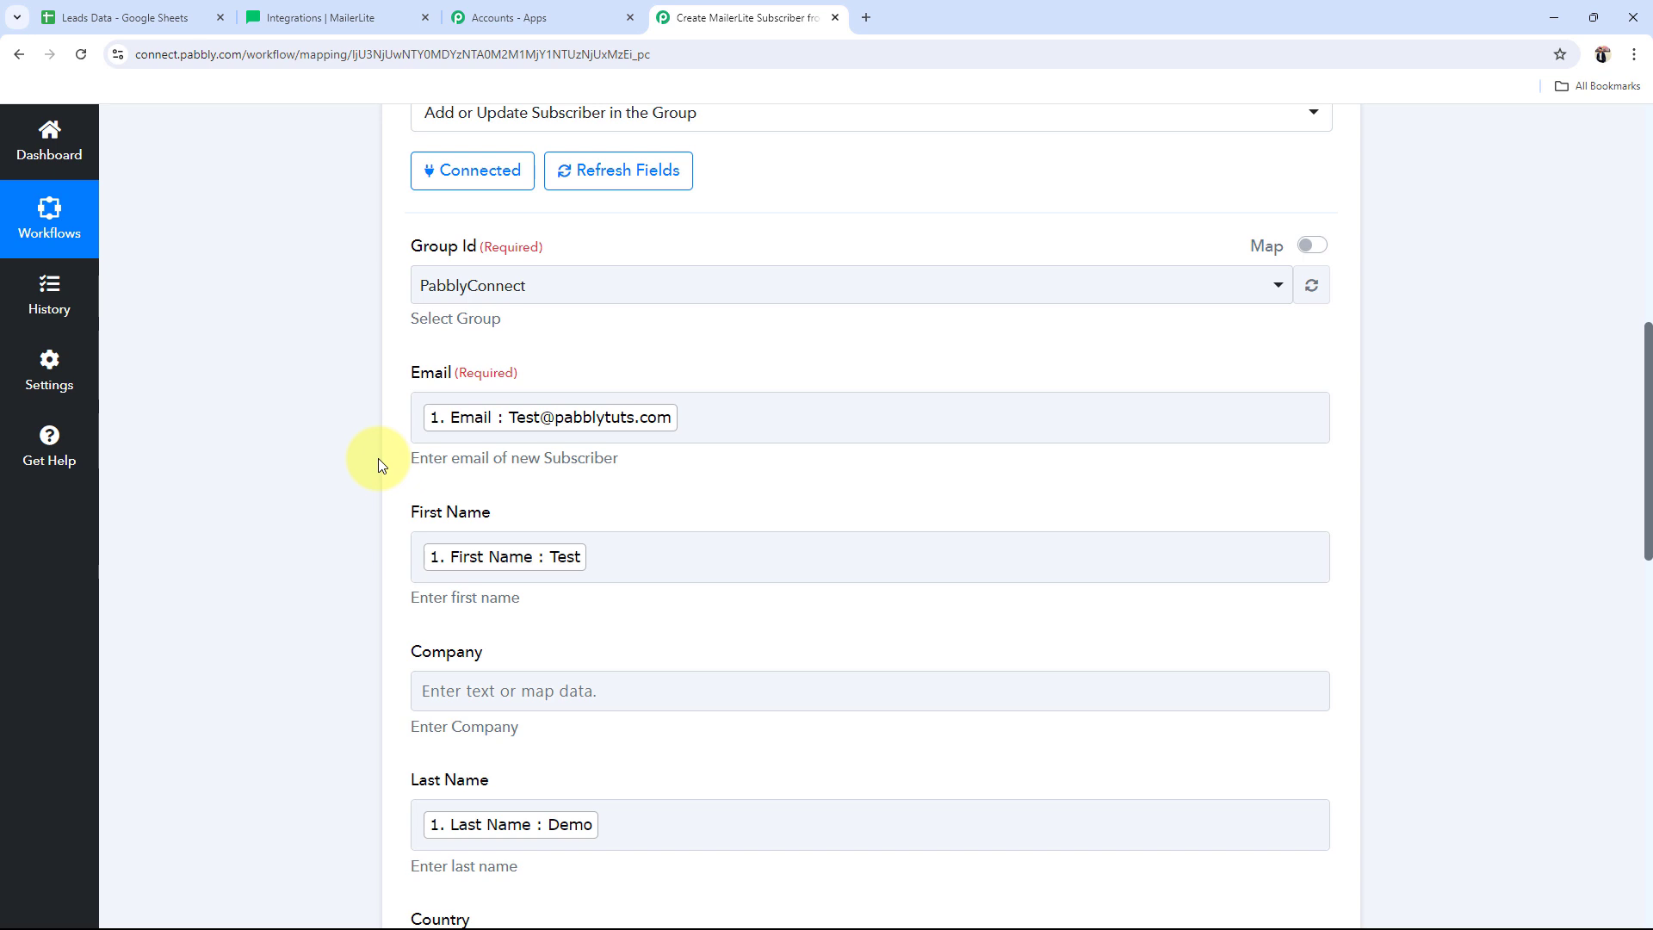
# Step: Adjust the First Name field, removing stray text after the mapped sheet value
pyautogui.click(666, 584)
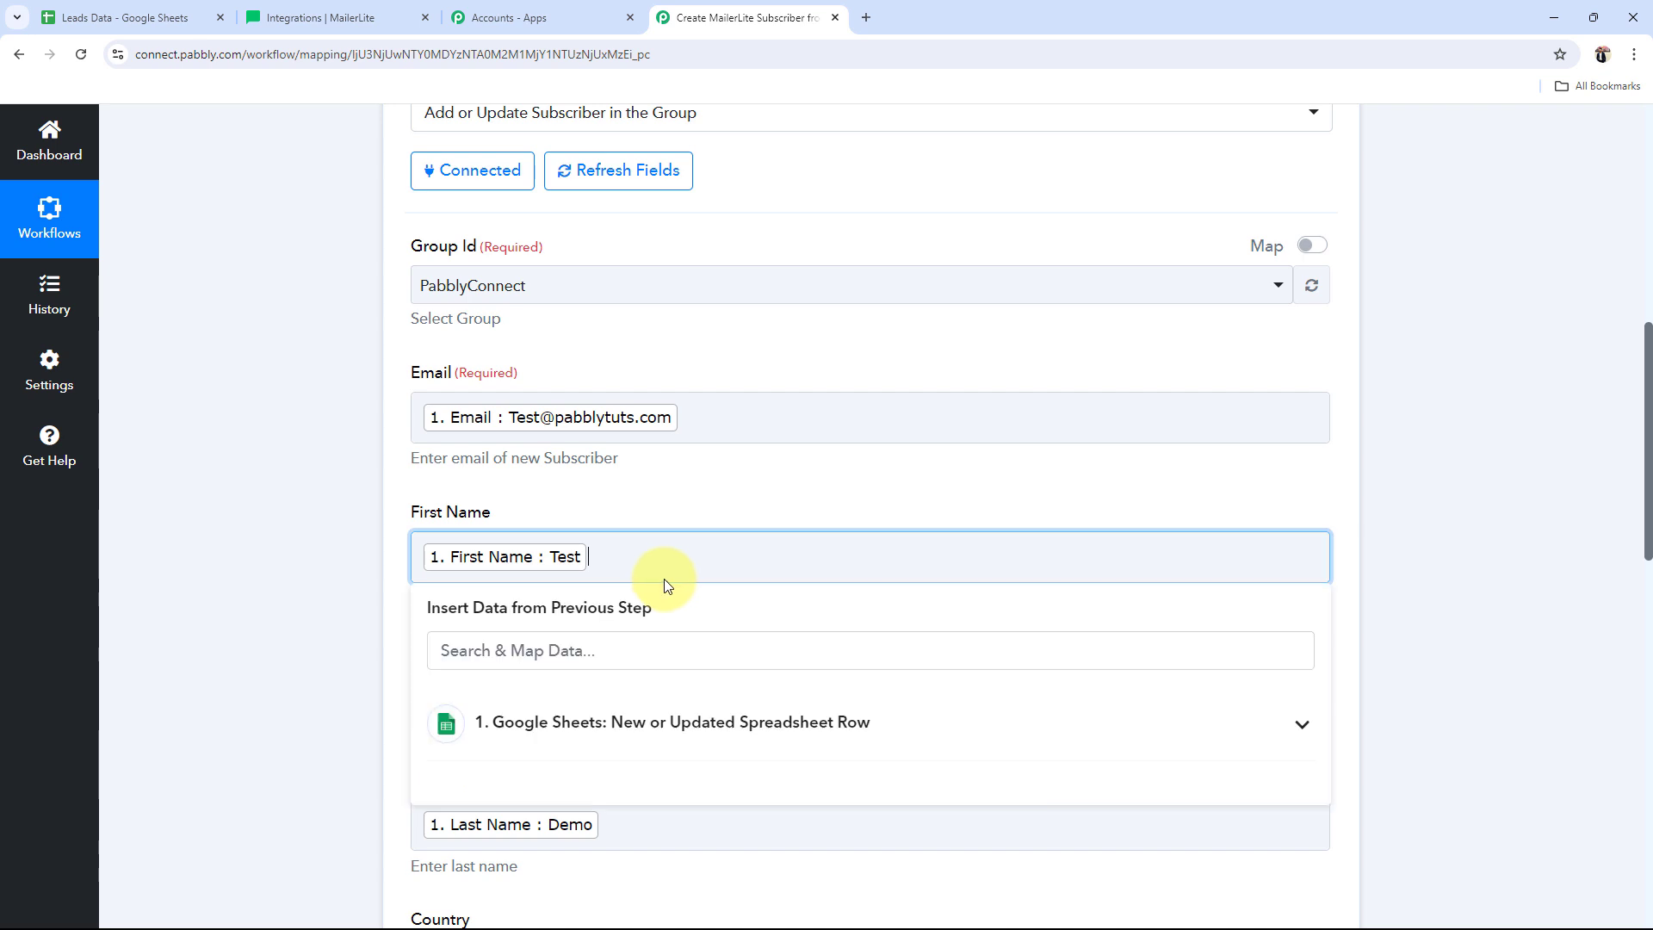
pyautogui.write('Test')
pyautogui.press('BackSpace')
pyautogui.press('BackSpace')
pyautogui.press('BackSpace')
pyautogui.press('BackSpace')
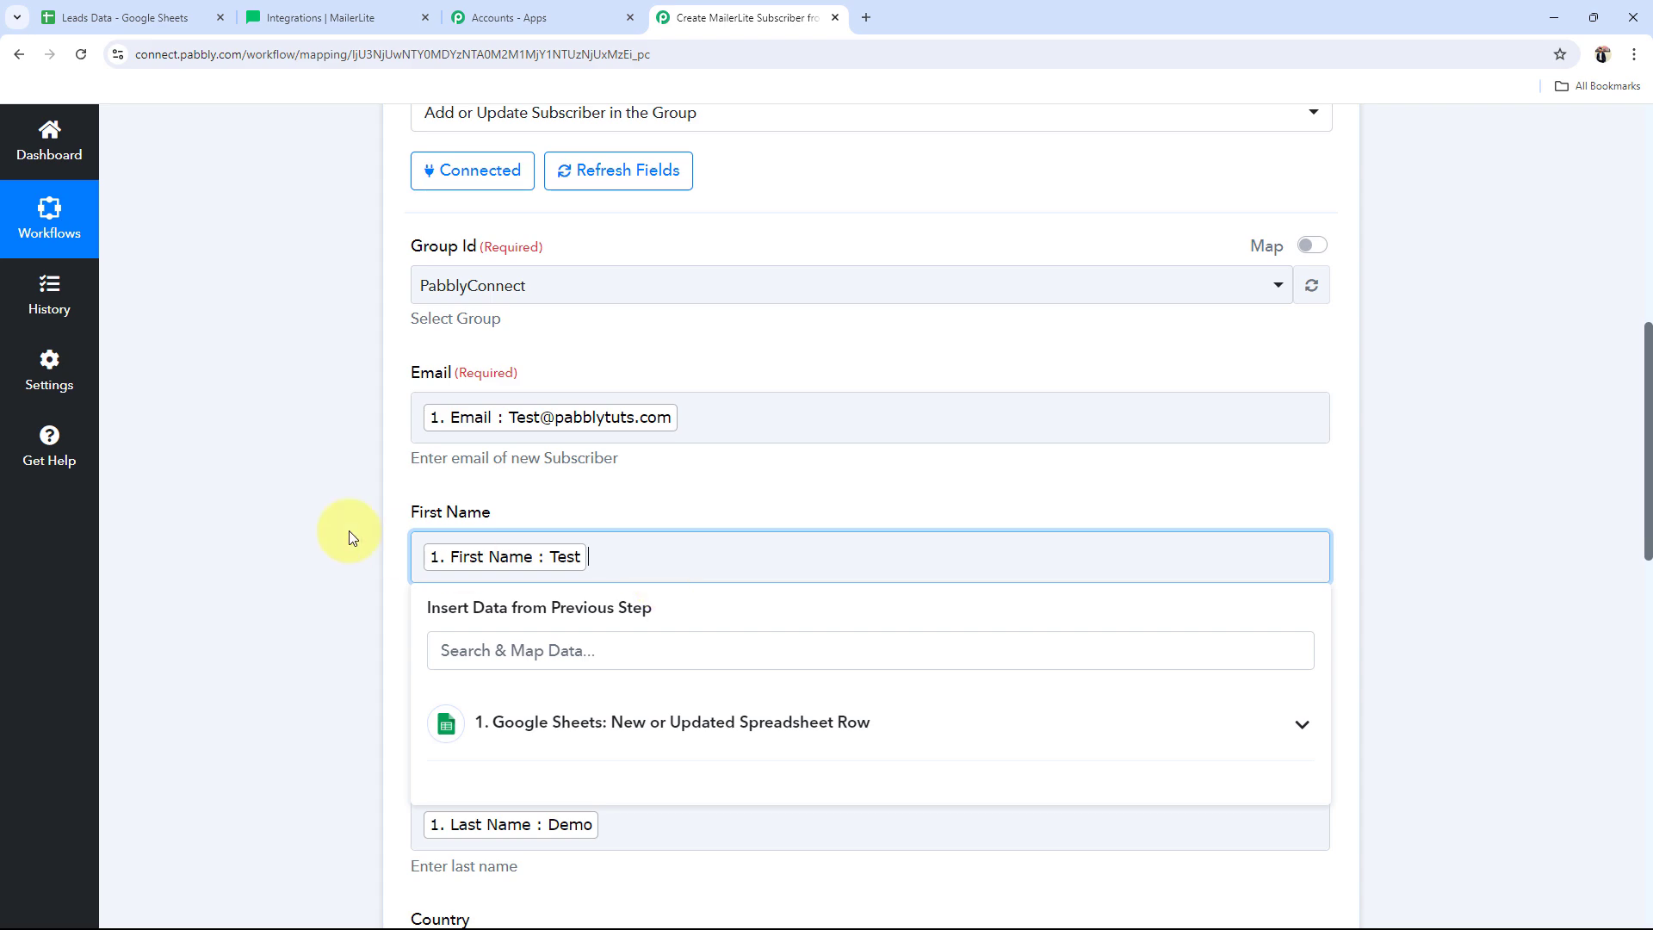
pyautogui.click(291, 528)
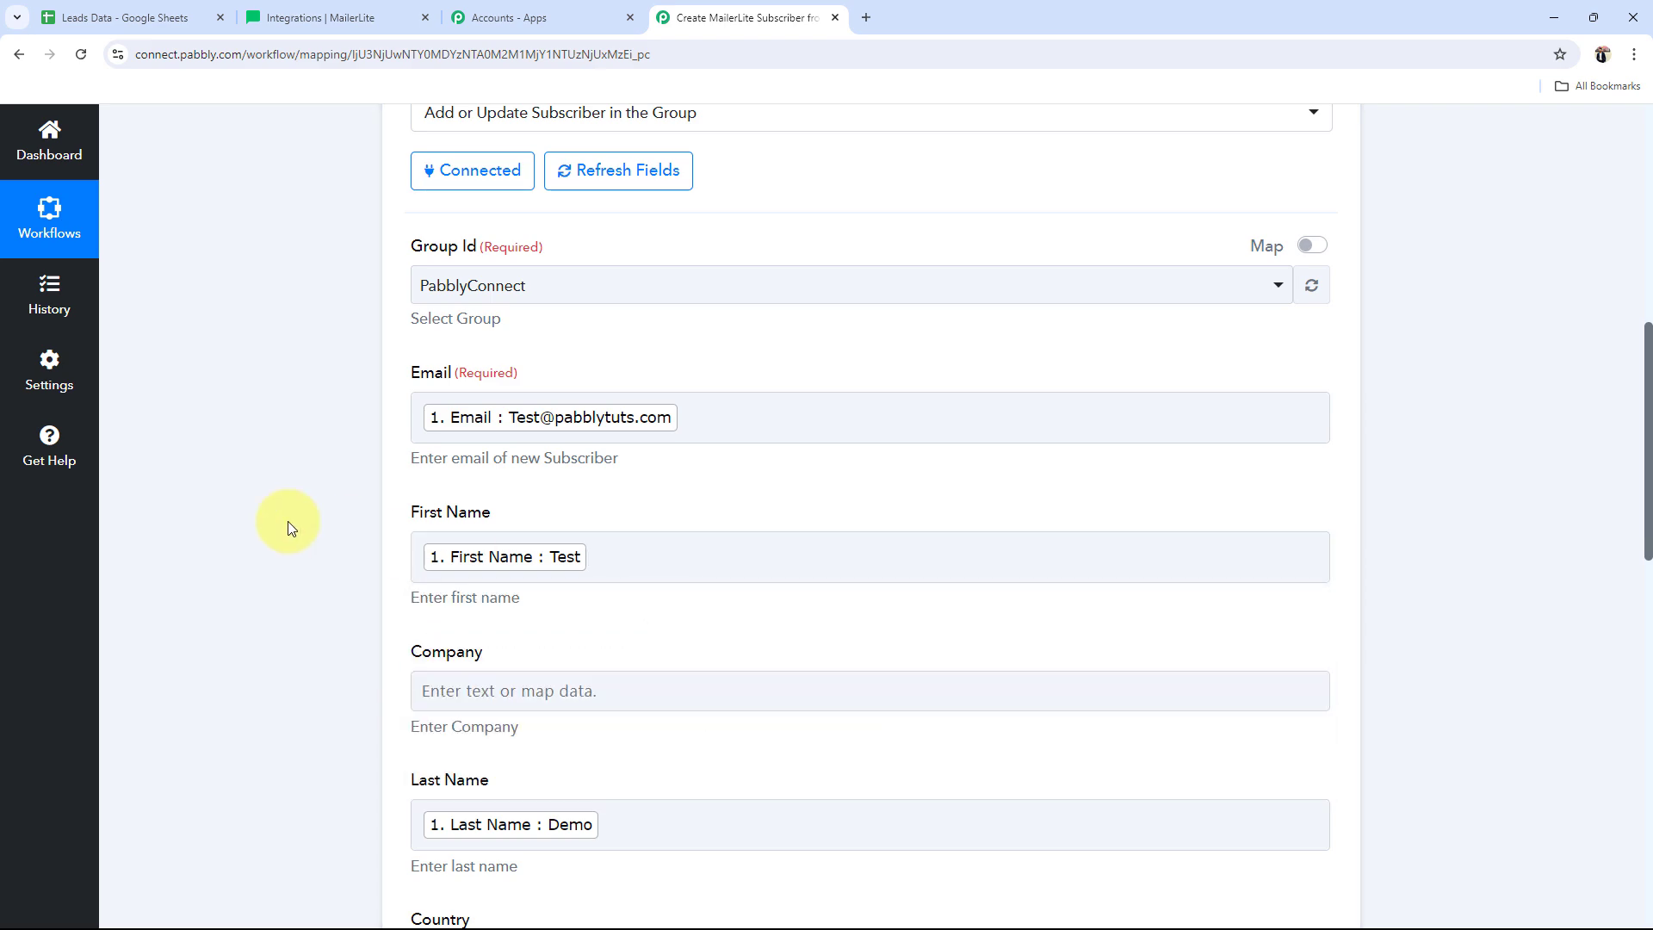
pyautogui.scroll(-10, 291, 528)
# Step: Save the MailerLite step, send a test request and review the returned subscriber details
pyautogui.click(470, 596)
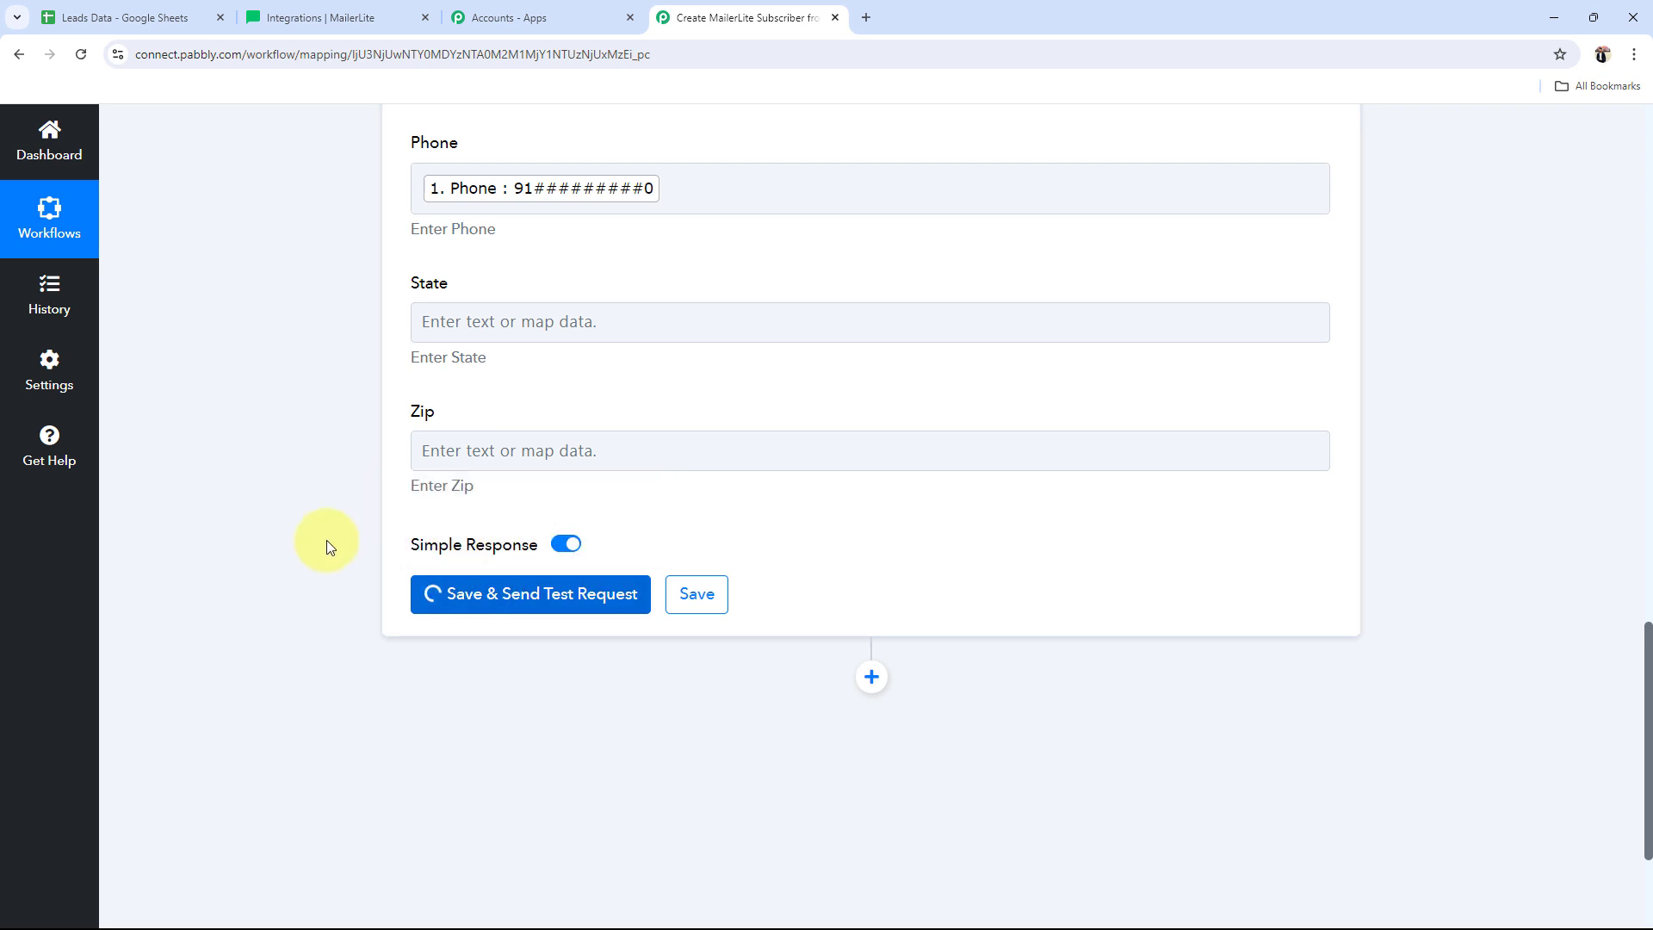
pyautogui.scroll(-6, 327, 540)
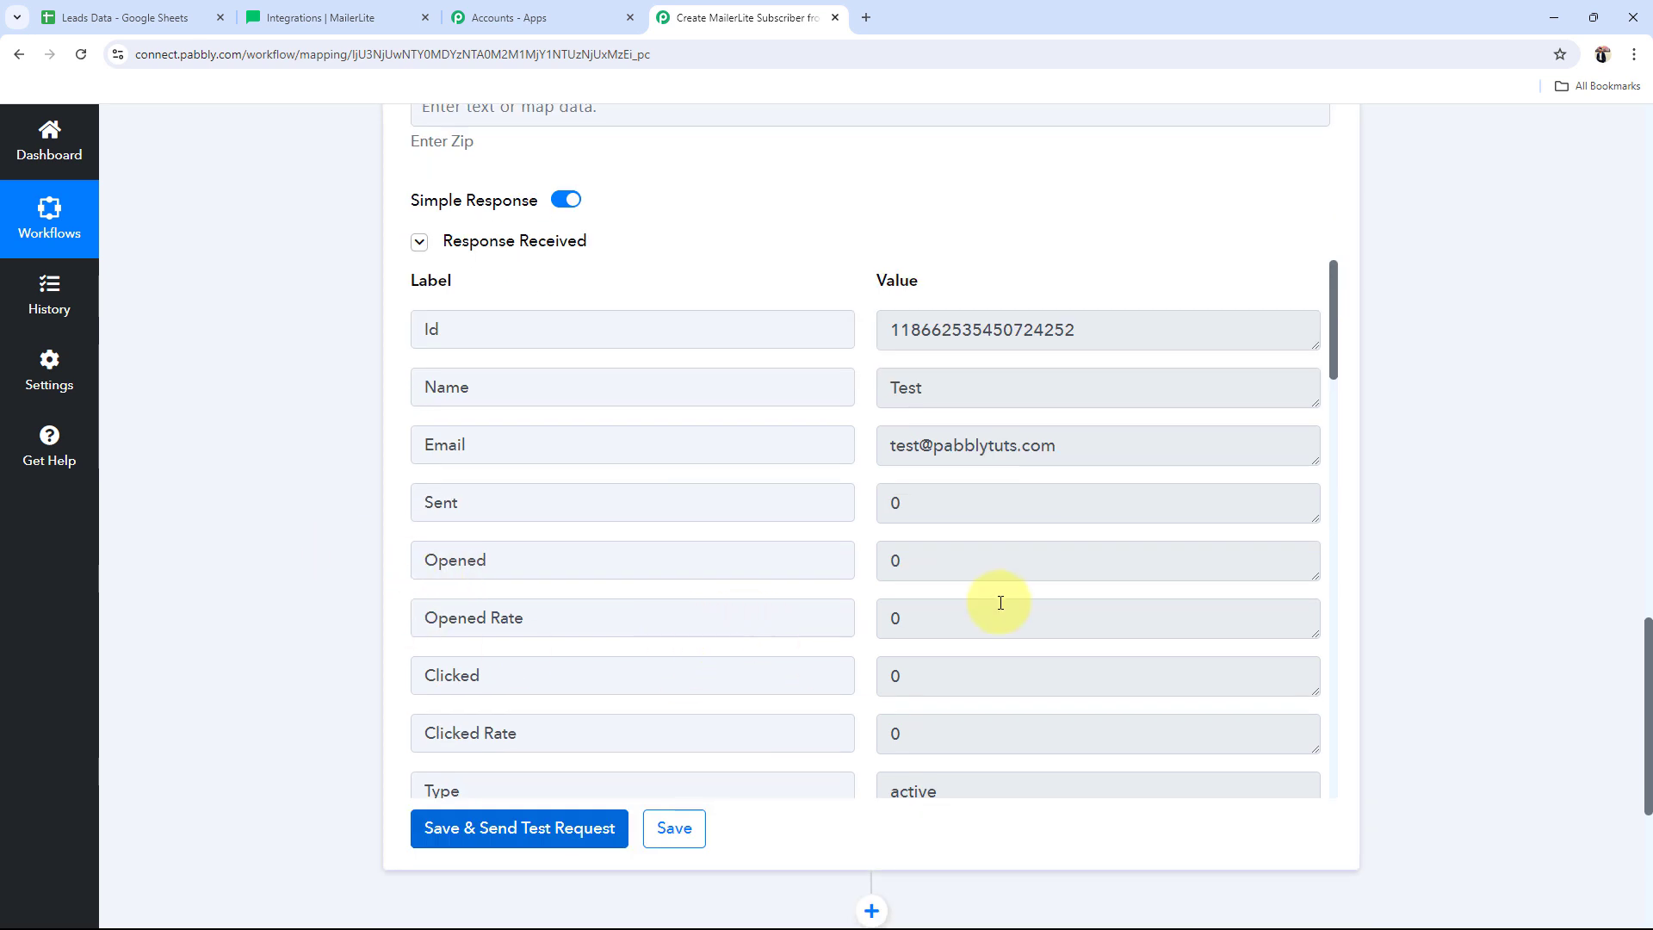
pyautogui.scroll(-8, 1060, 557)
pyautogui.scroll(-10, 1067, 558)
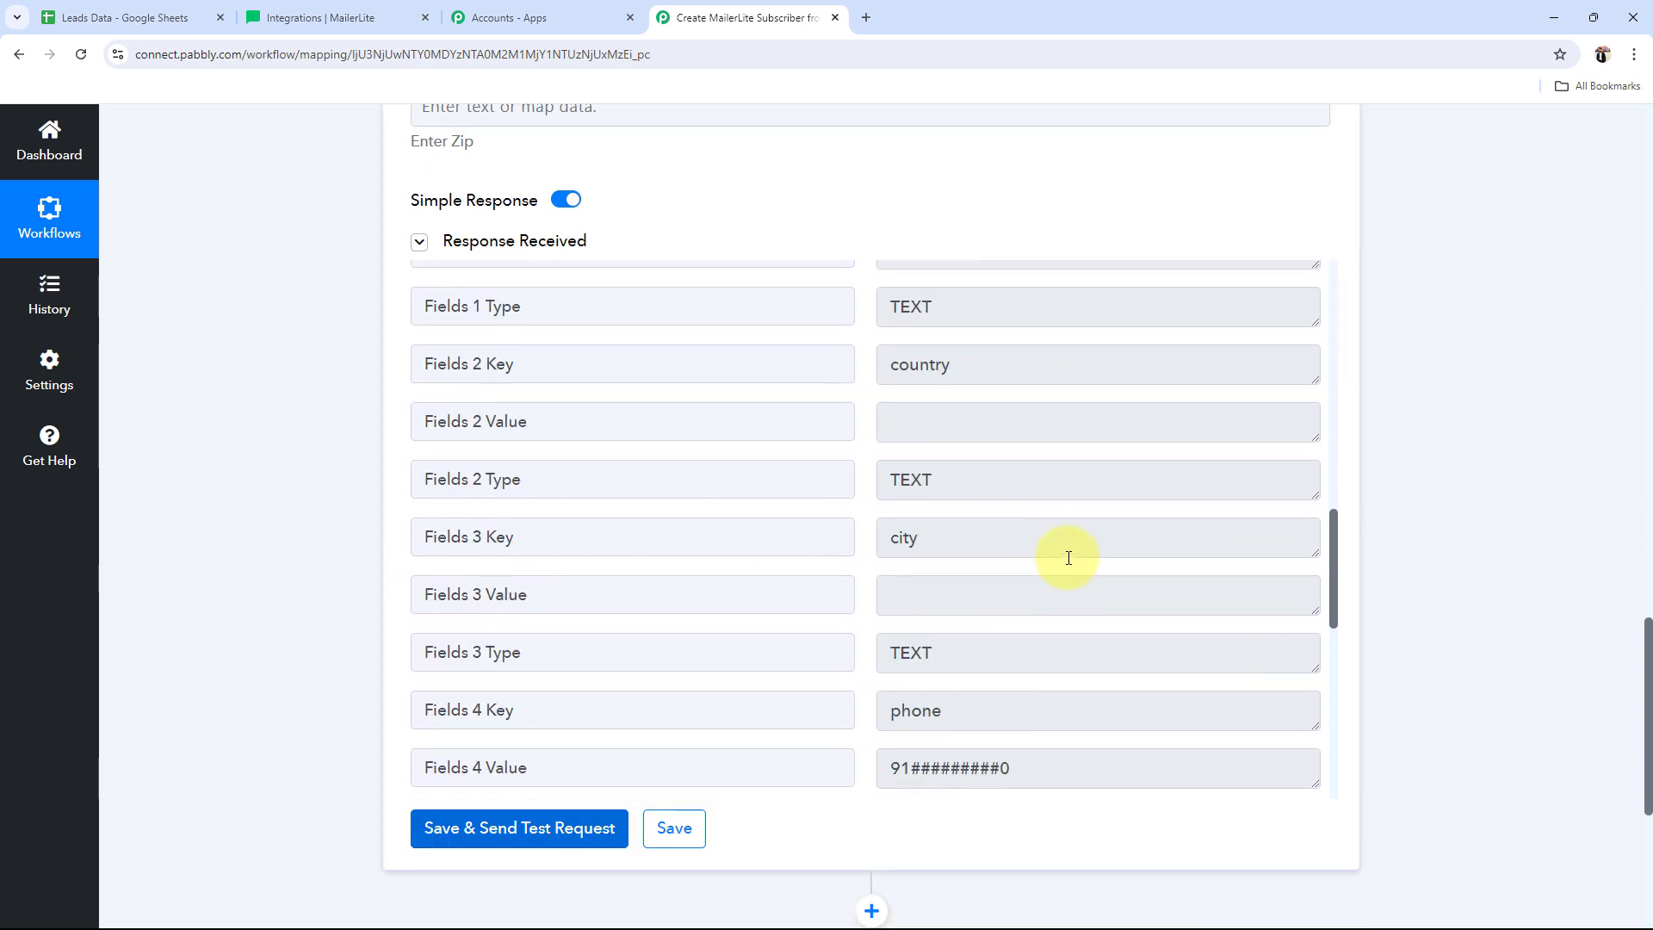
pyautogui.scroll(-3, 1068, 558)
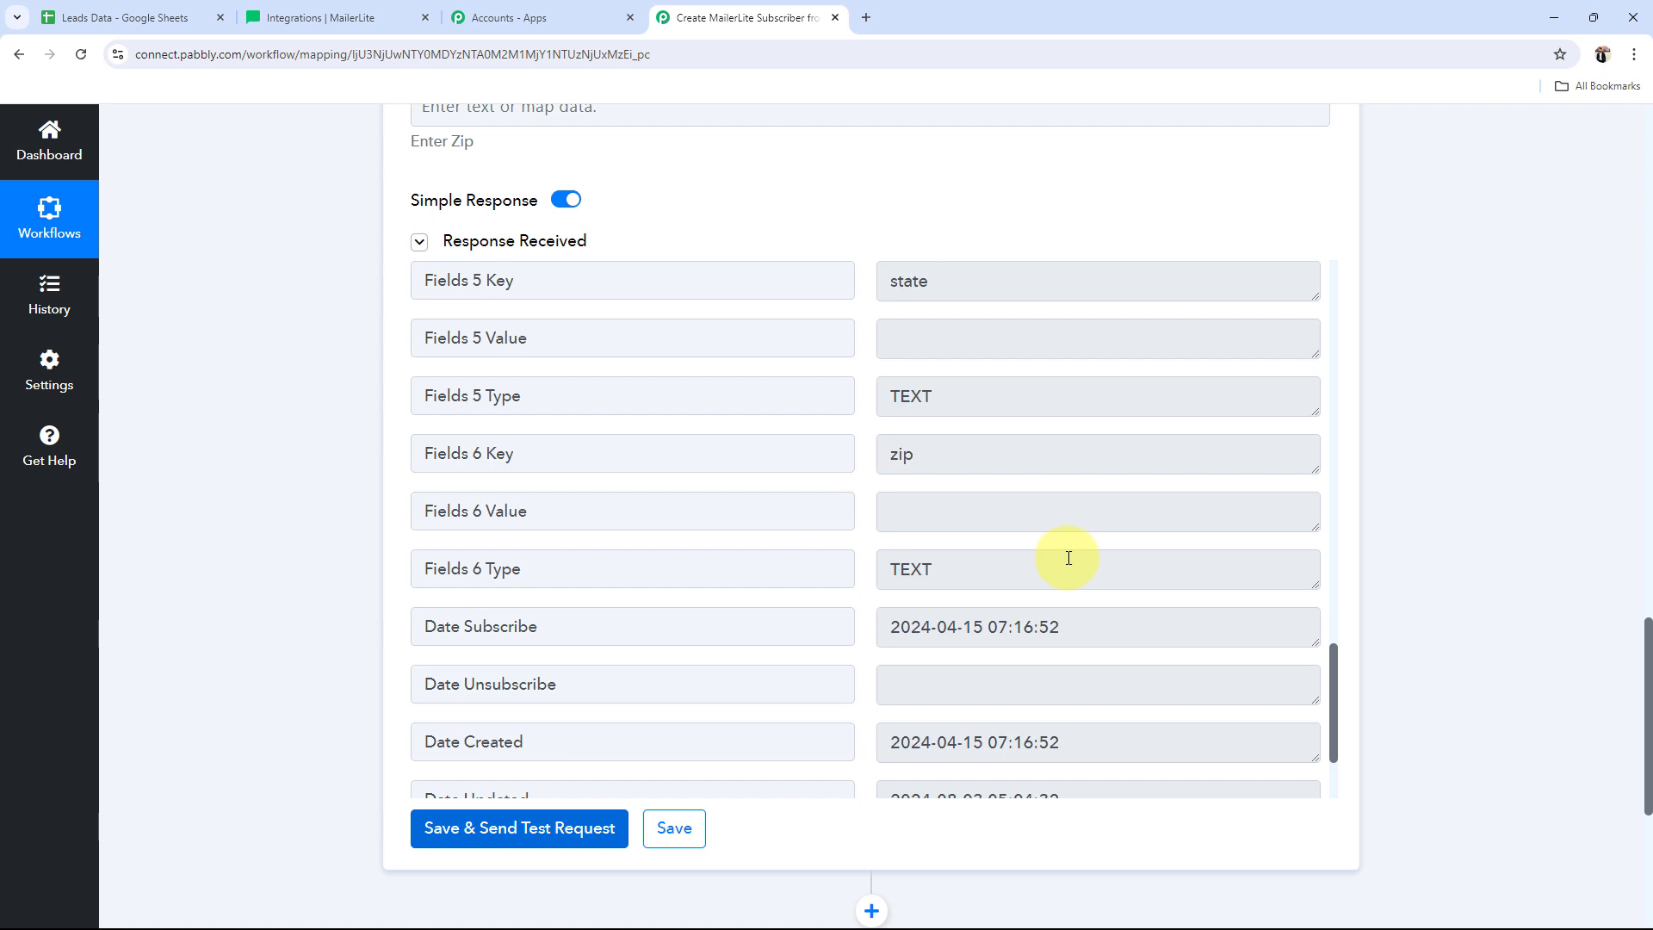
pyautogui.scroll(12, 1068, 558)
pyautogui.scroll(5, 1068, 558)
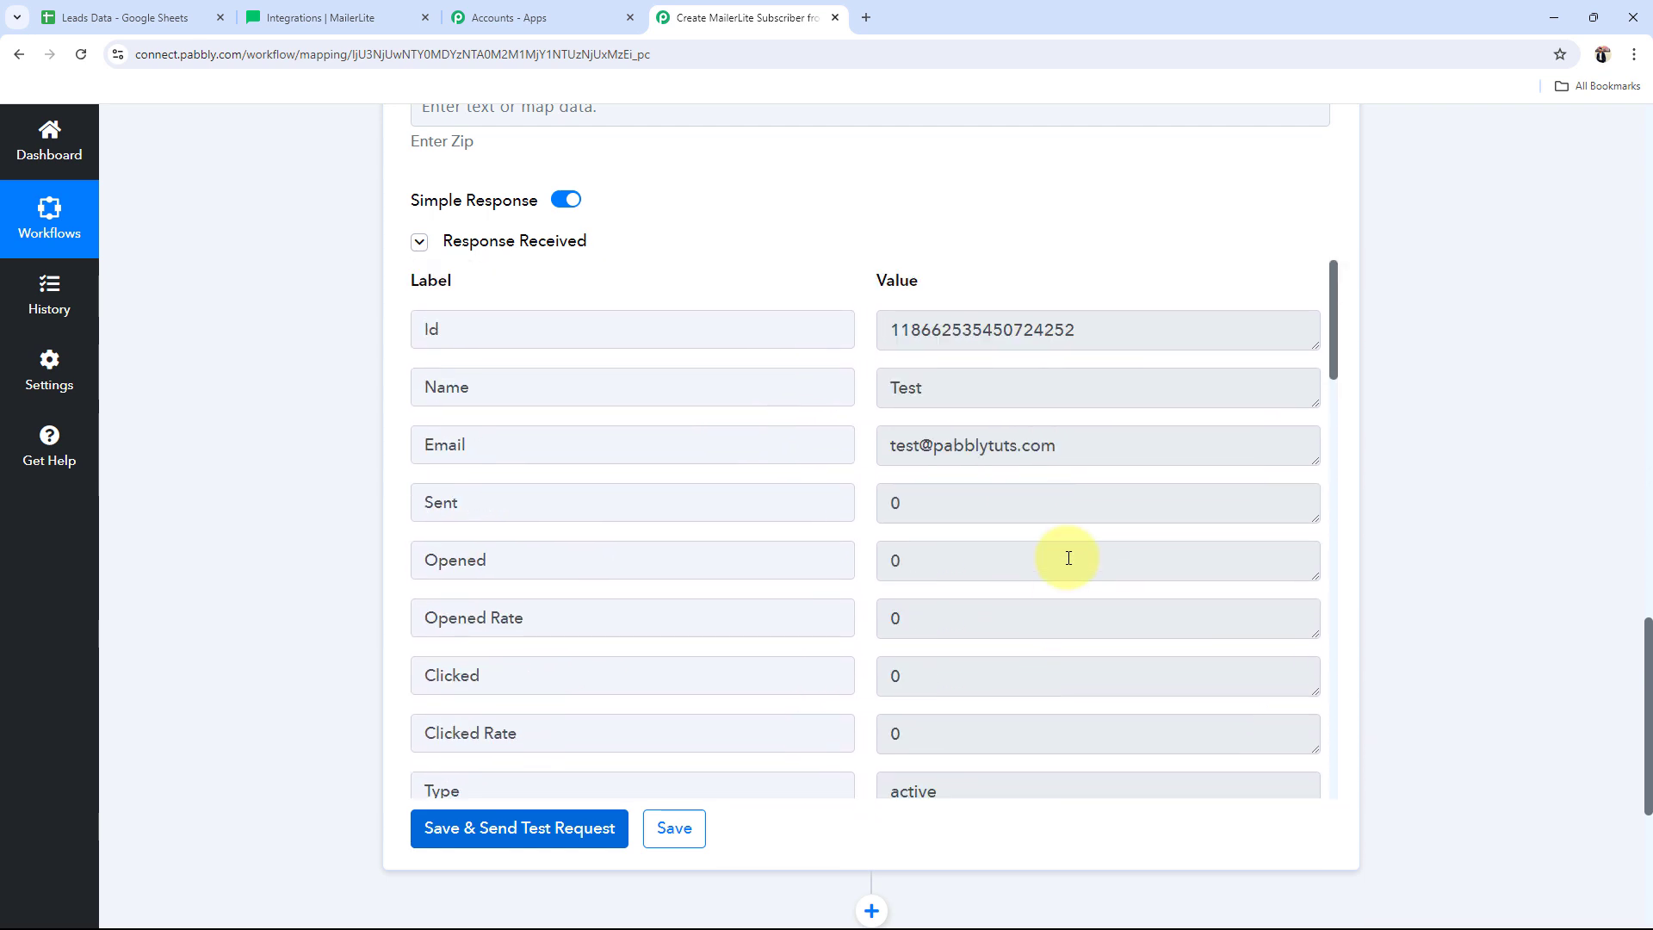
# Step: In MailerLite, close the API token dialog and open the Subscribers list
pyautogui.click(278, 10)
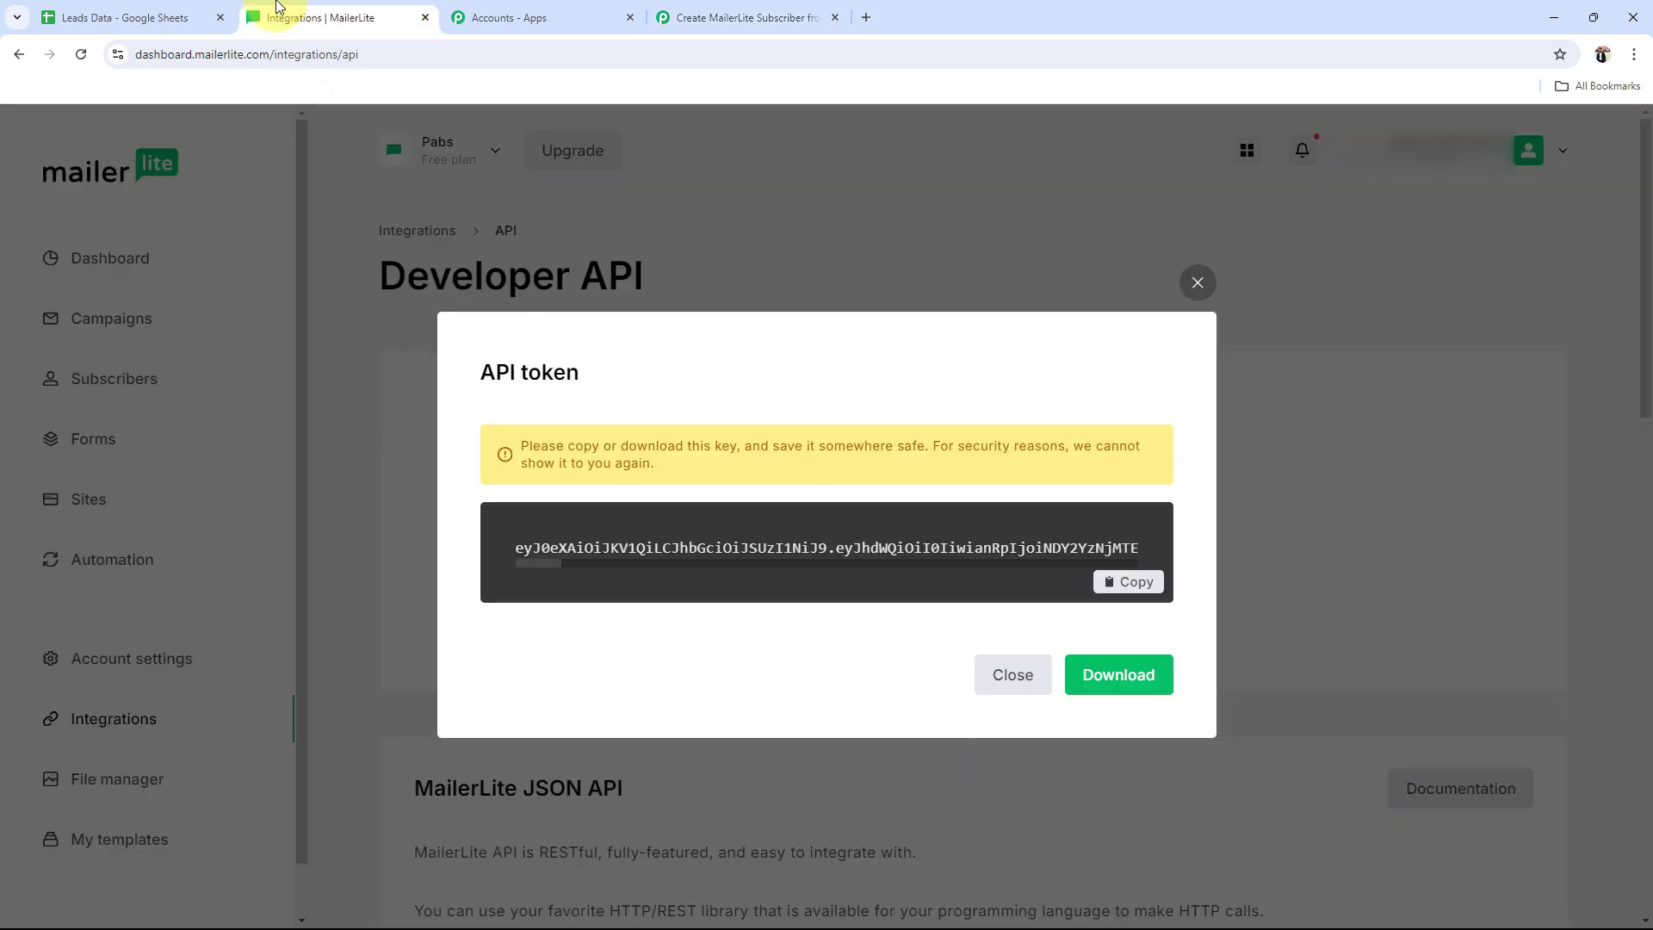
pyautogui.click(1198, 283)
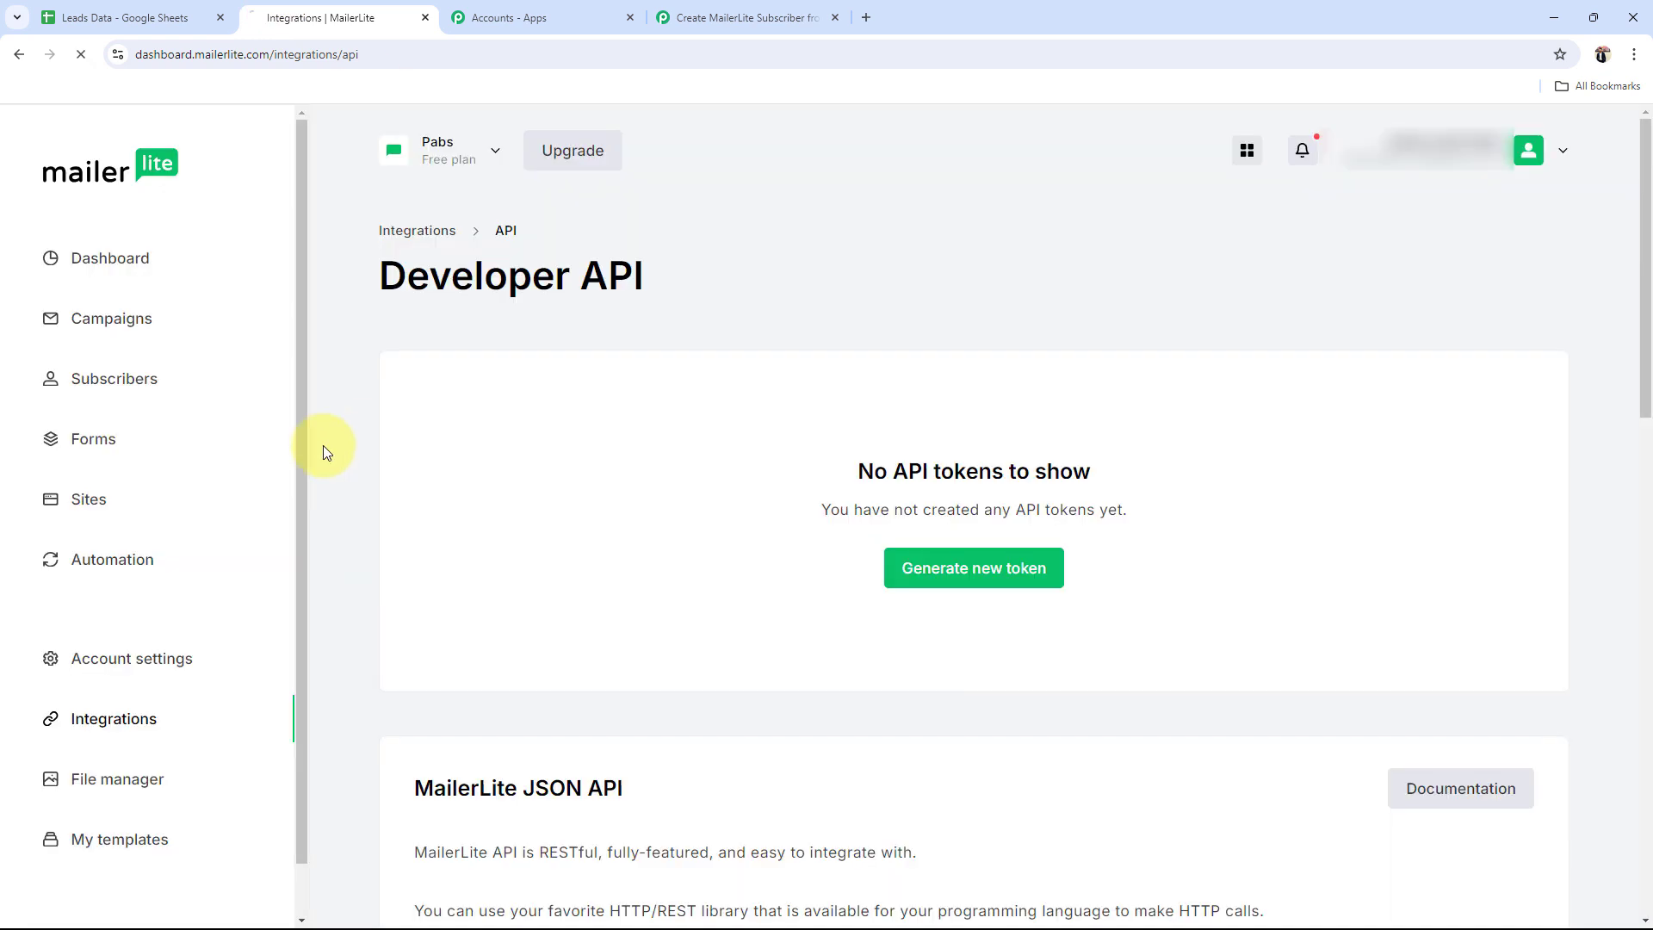
pyautogui.click(91, 372)
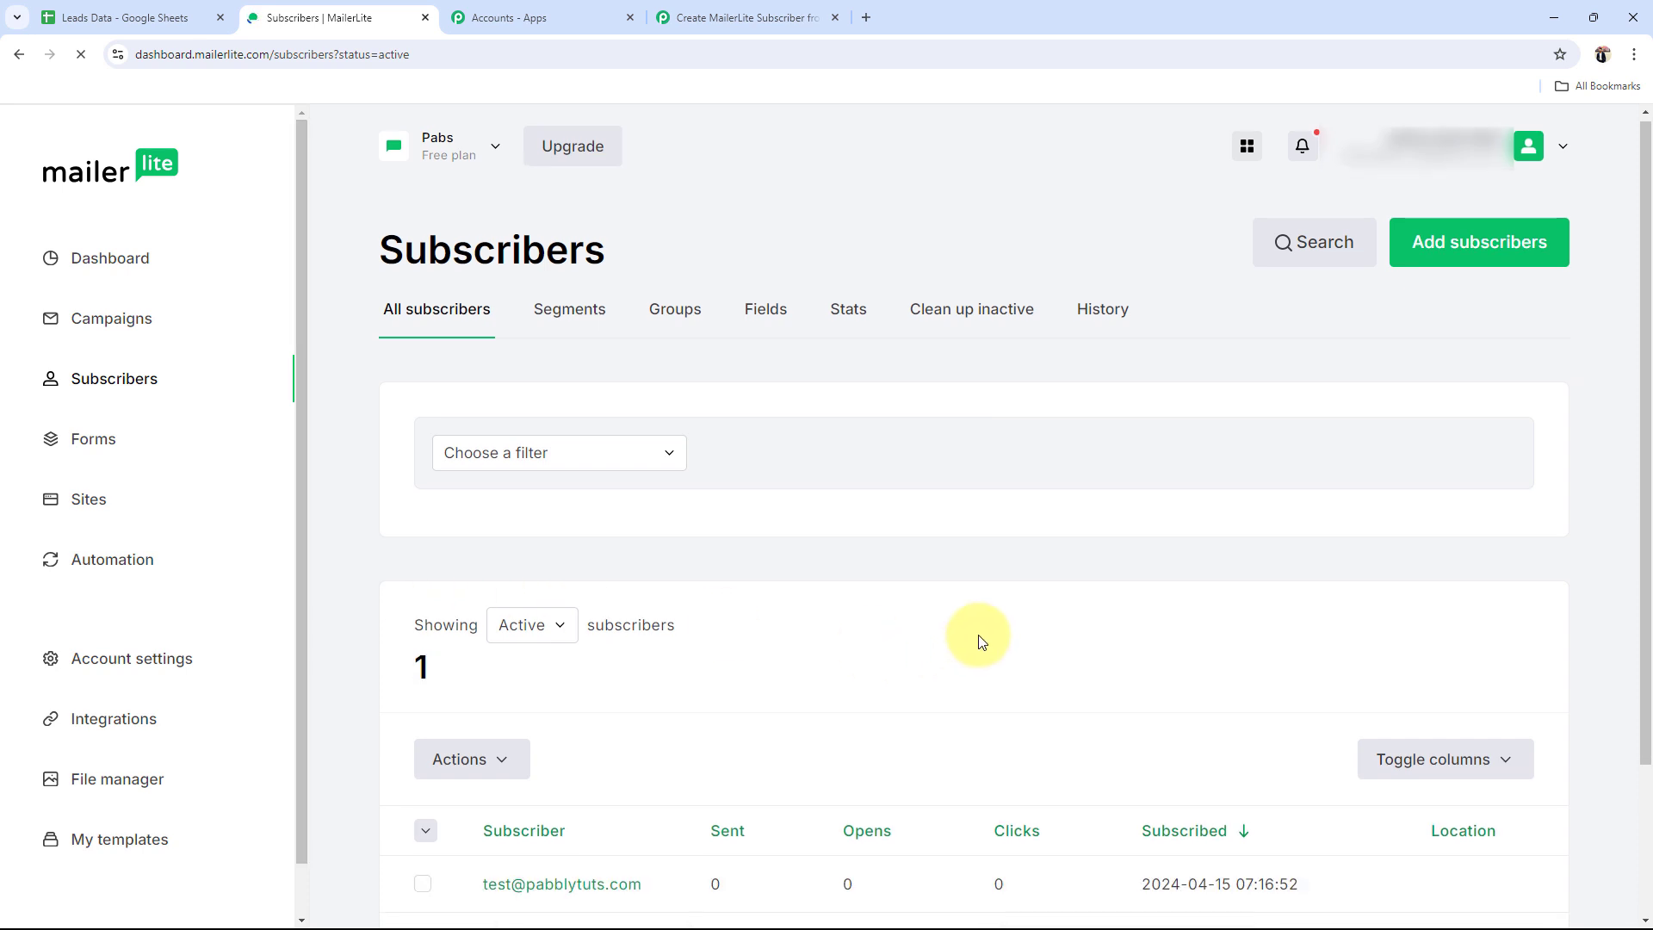
# Step: Open the new test subscriber's profile and look through its details and activity
pyautogui.scroll(-2, 982, 637)
pyautogui.scroll(-1, 985, 644)
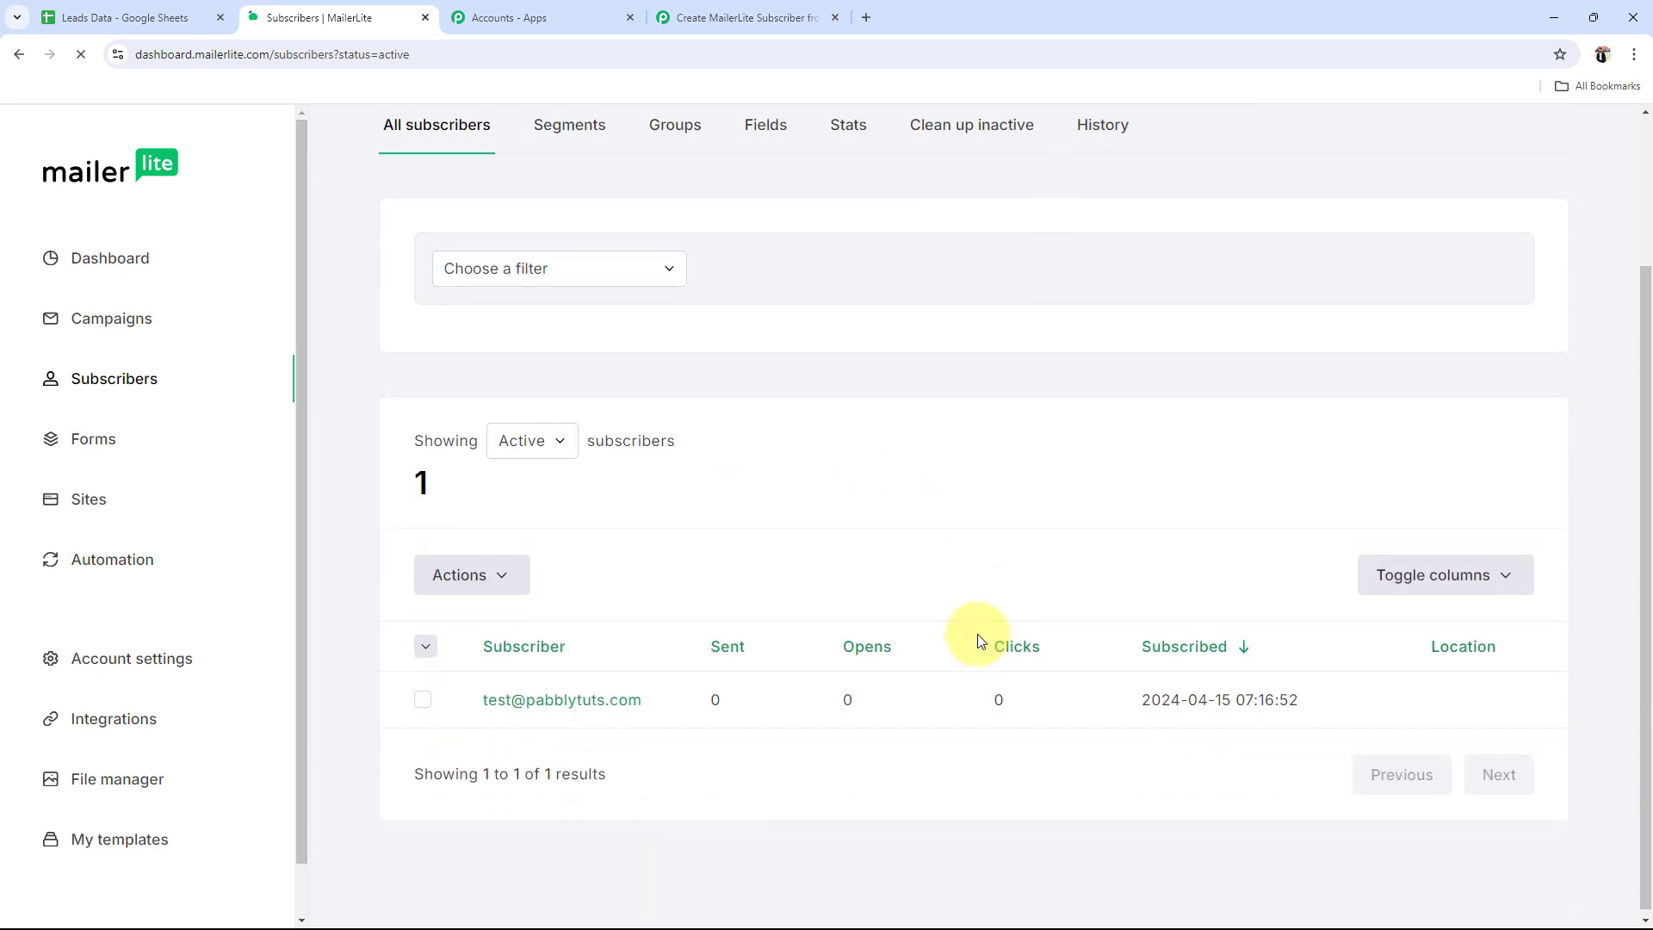
pyautogui.click(511, 705)
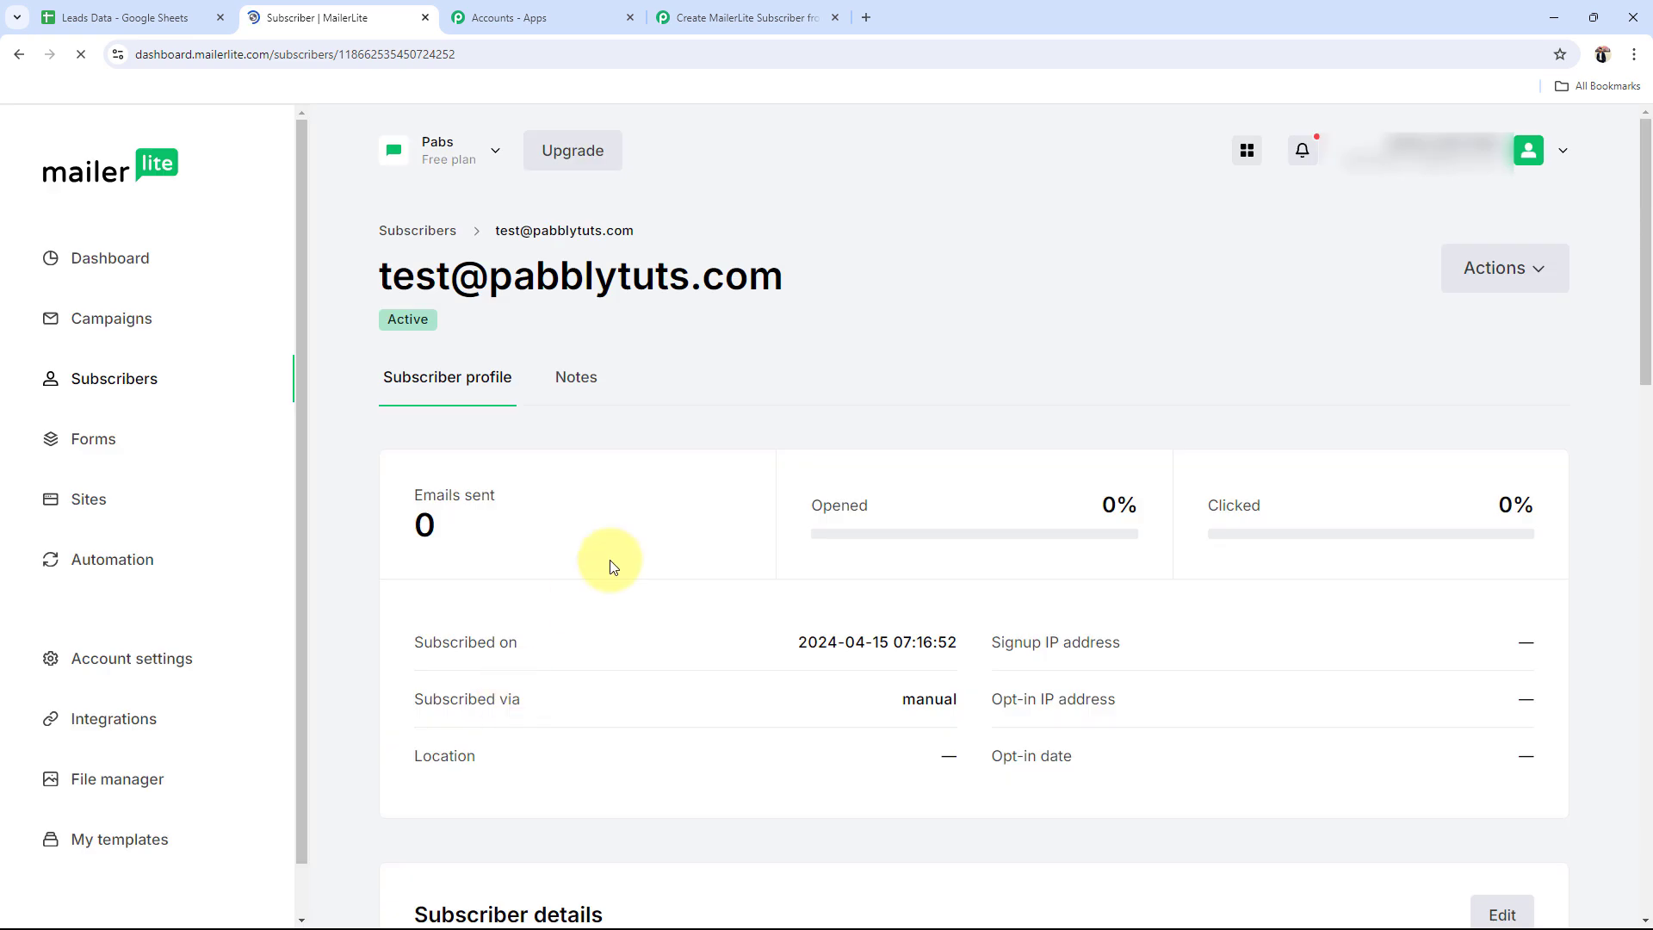
pyautogui.scroll(-1, 516, 491)
pyautogui.scroll(-6, 573, 534)
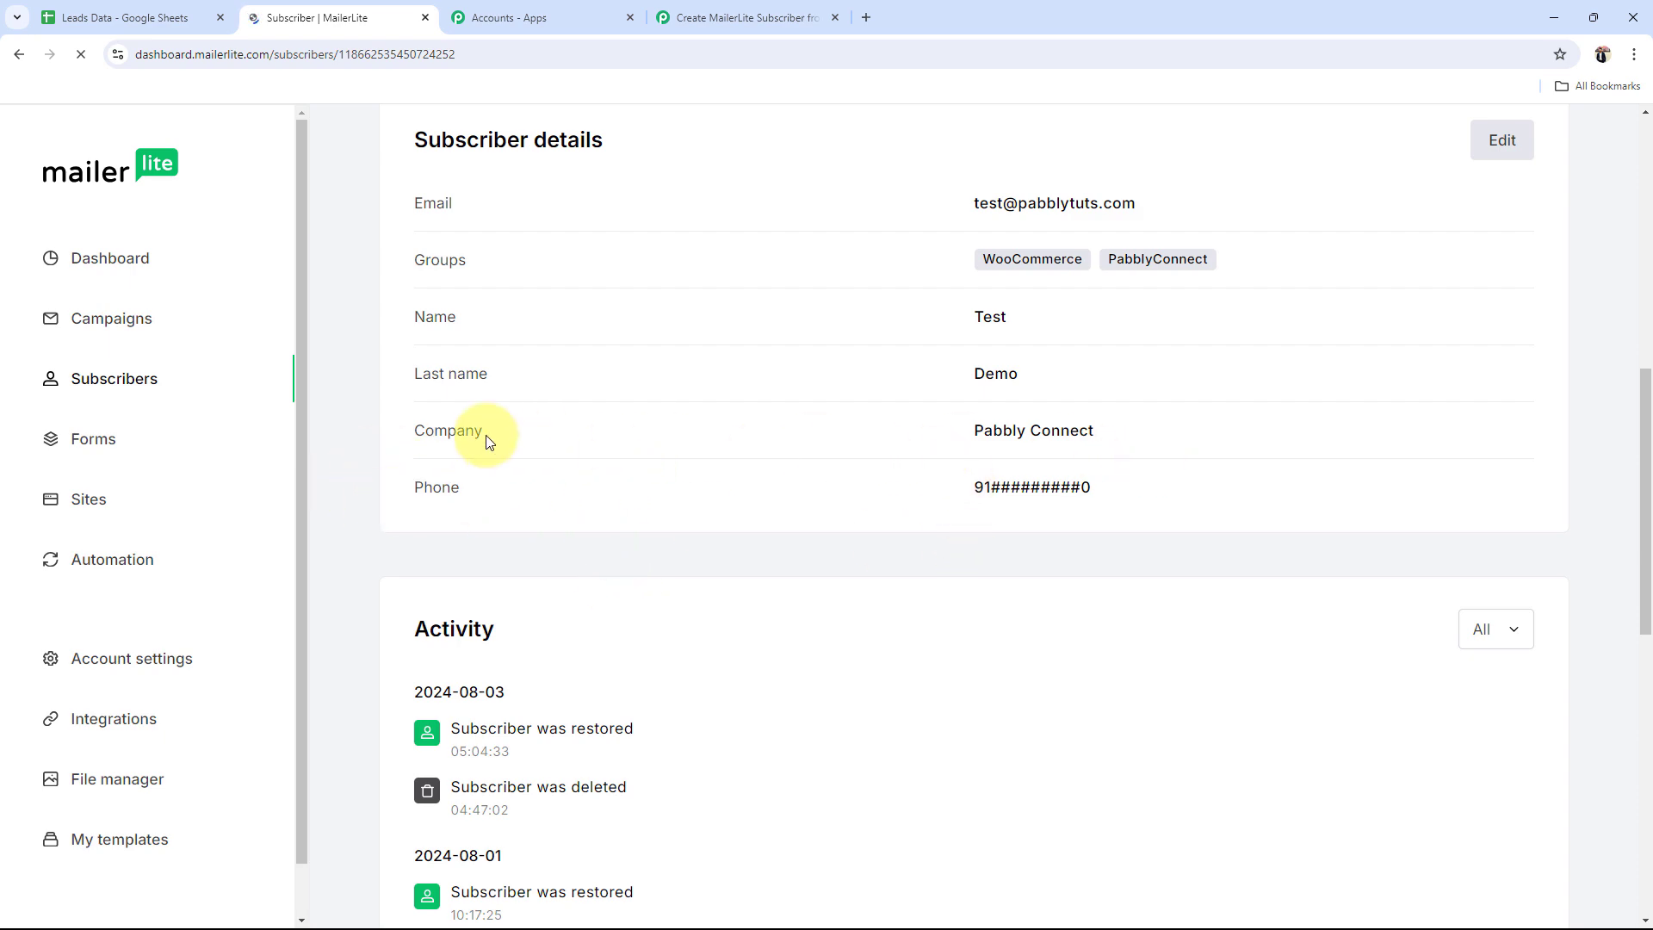
pyautogui.scroll(-5, 801, 529)
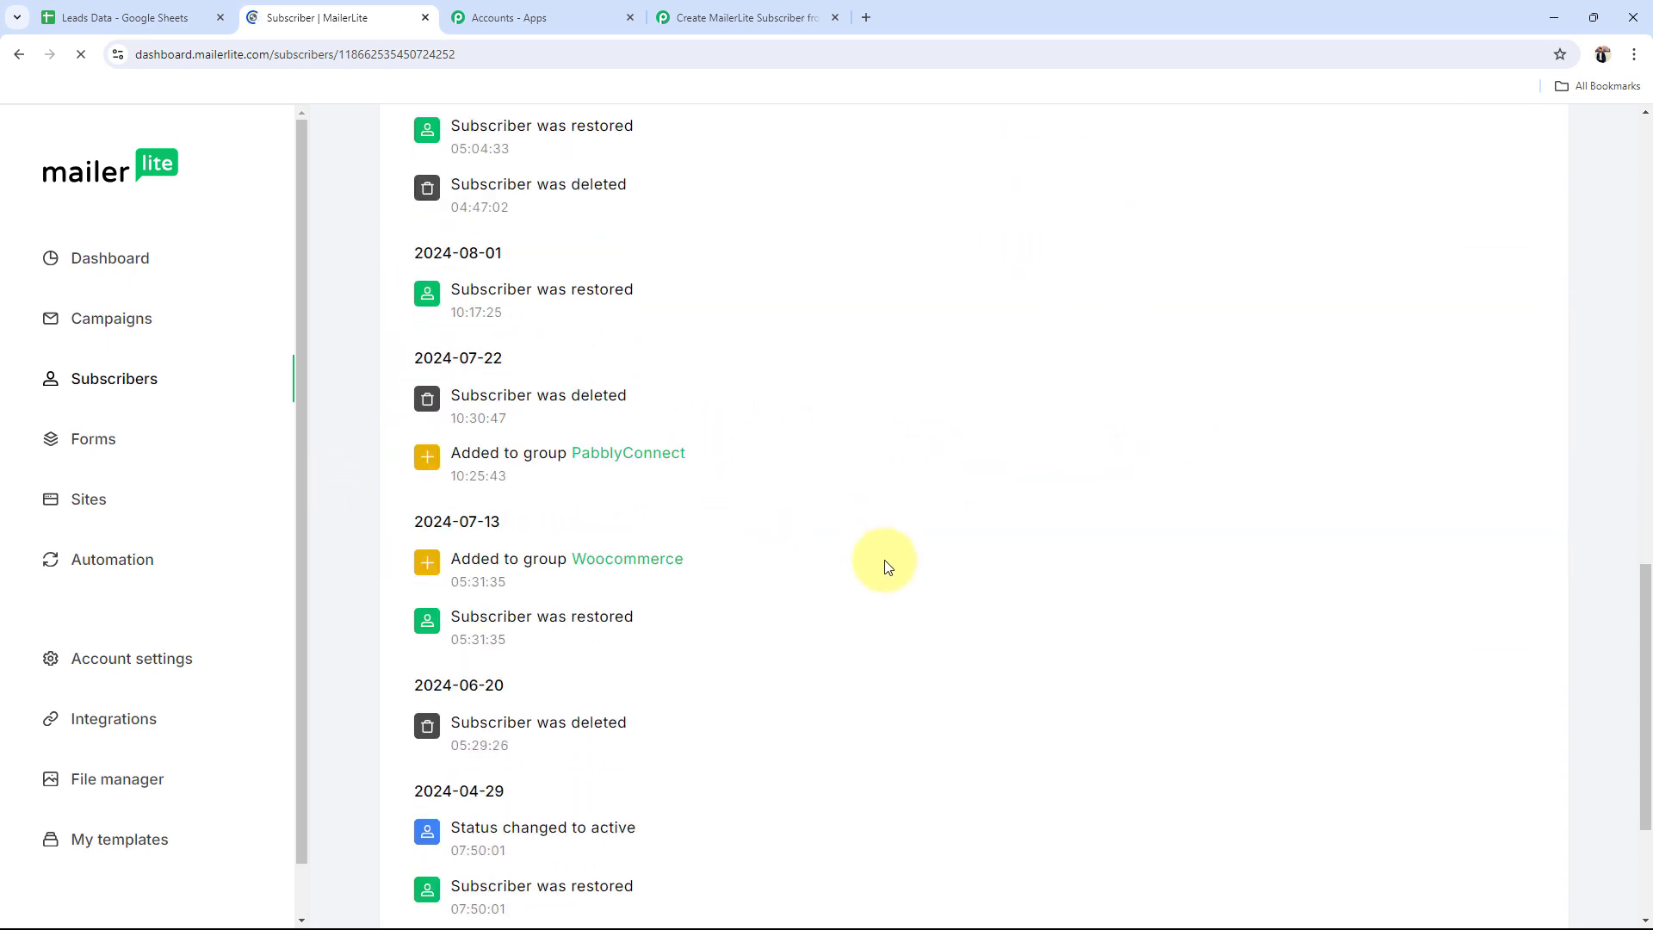
pyautogui.scroll(5, 886, 560)
pyautogui.scroll(6, 641, 675)
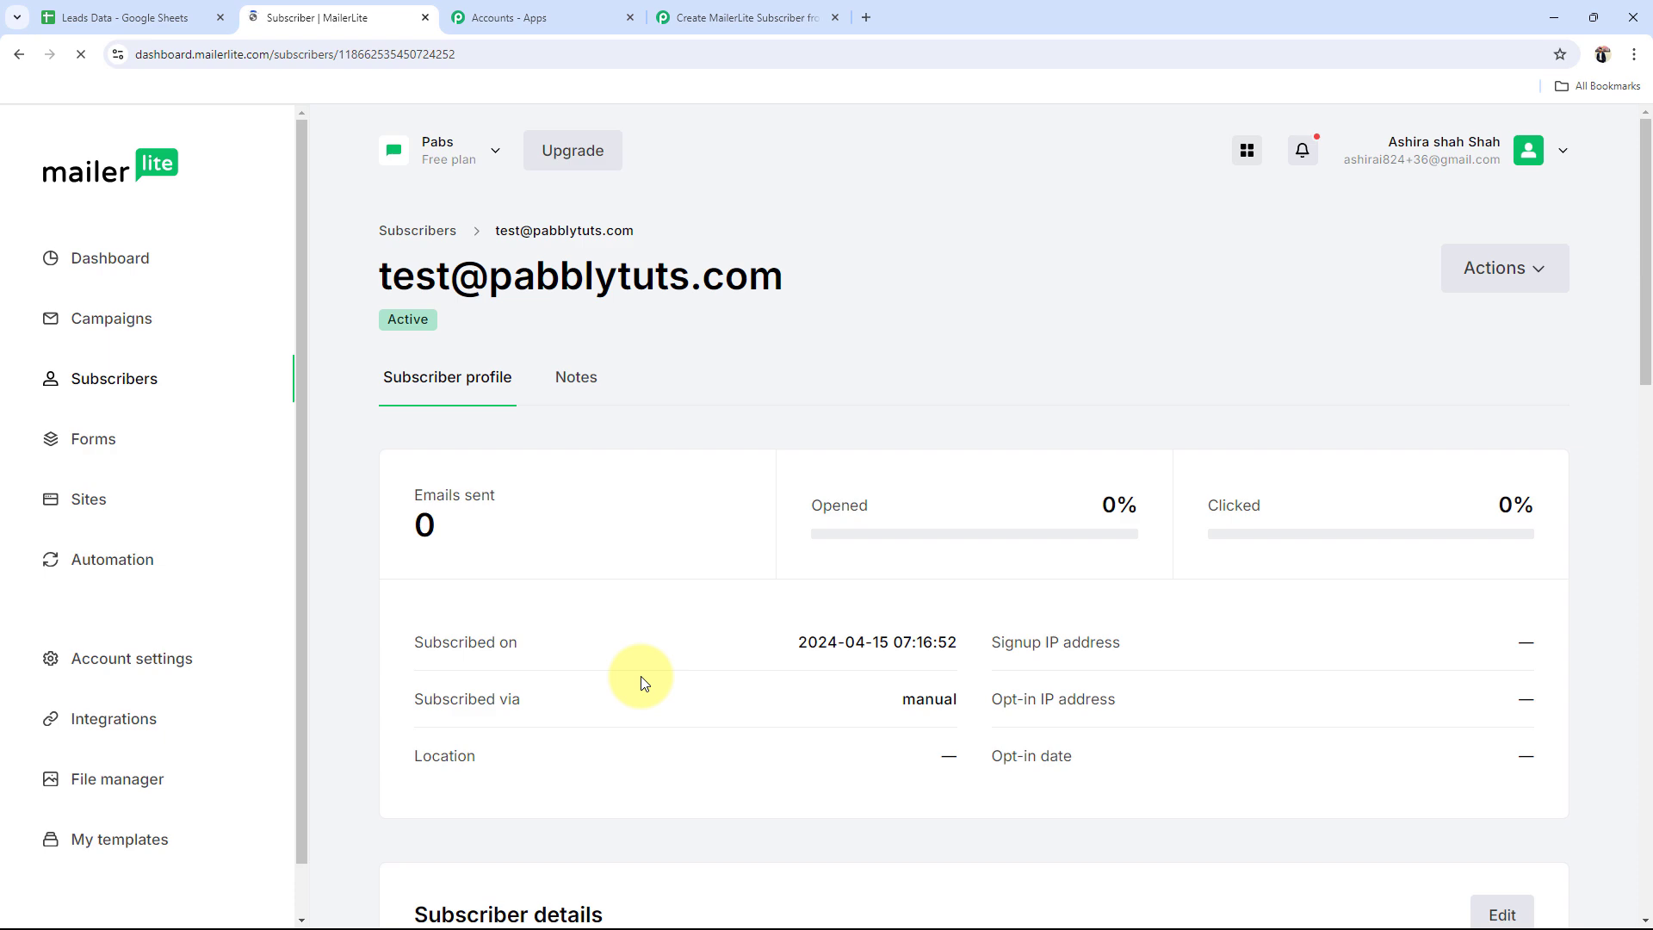
# Step: Back in the Pabbly workflow, collapse the MailerLite Classic action step header
pyautogui.click(747, 17)
pyautogui.scroll(3, 198, 545)
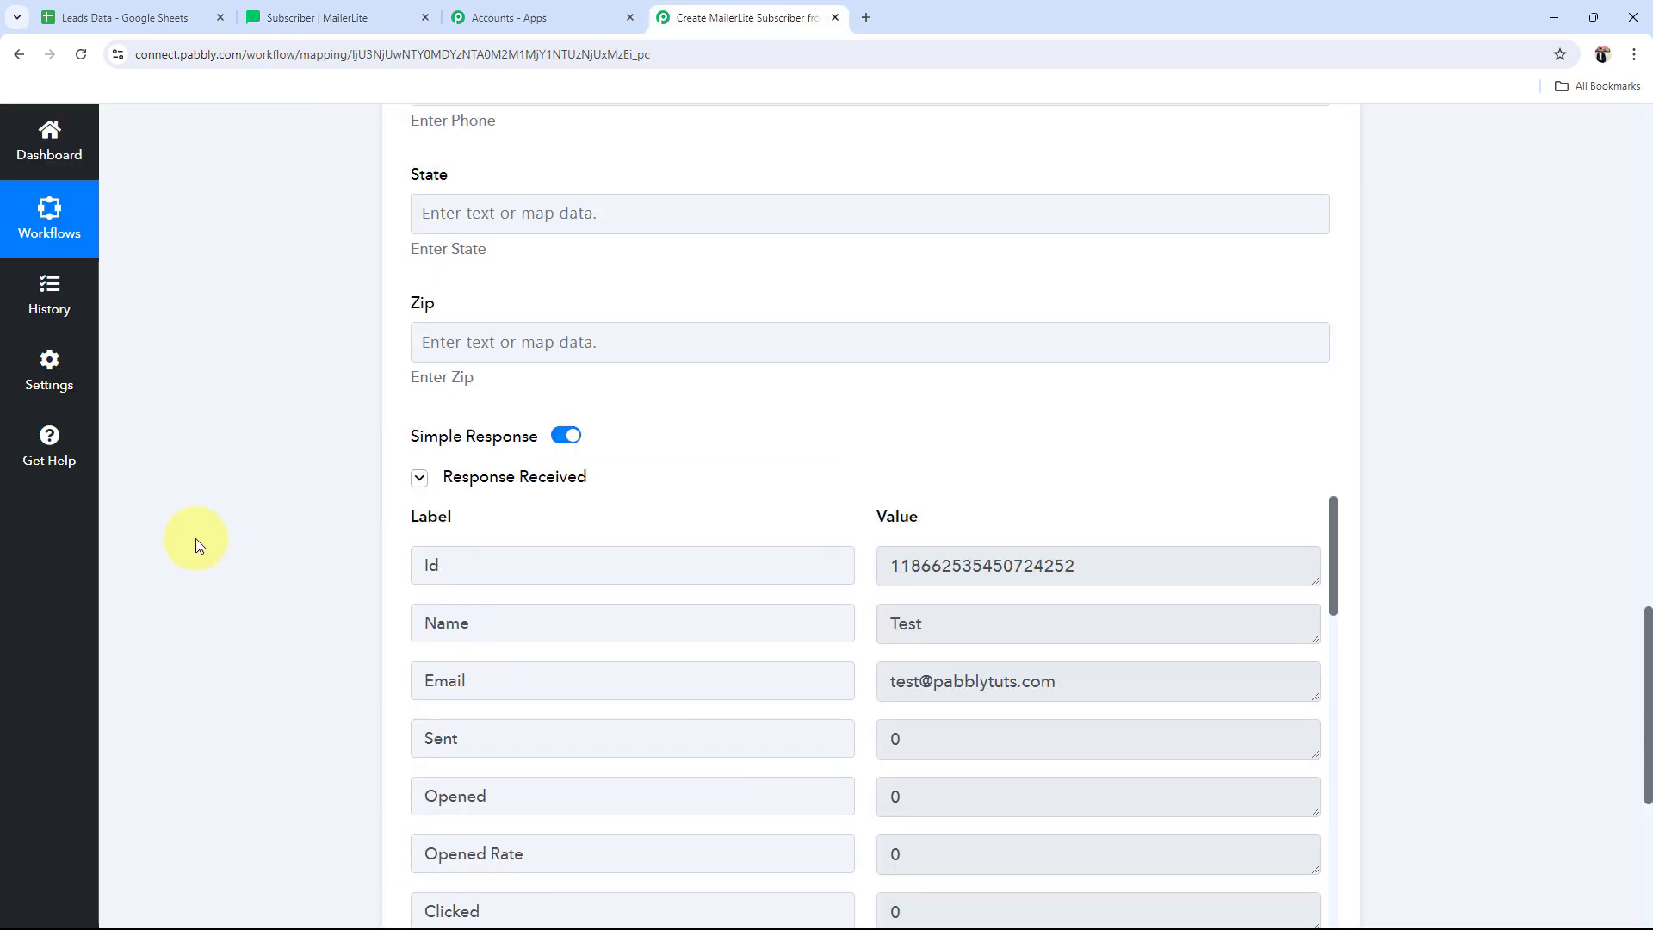
pyautogui.scroll(15, 199, 545)
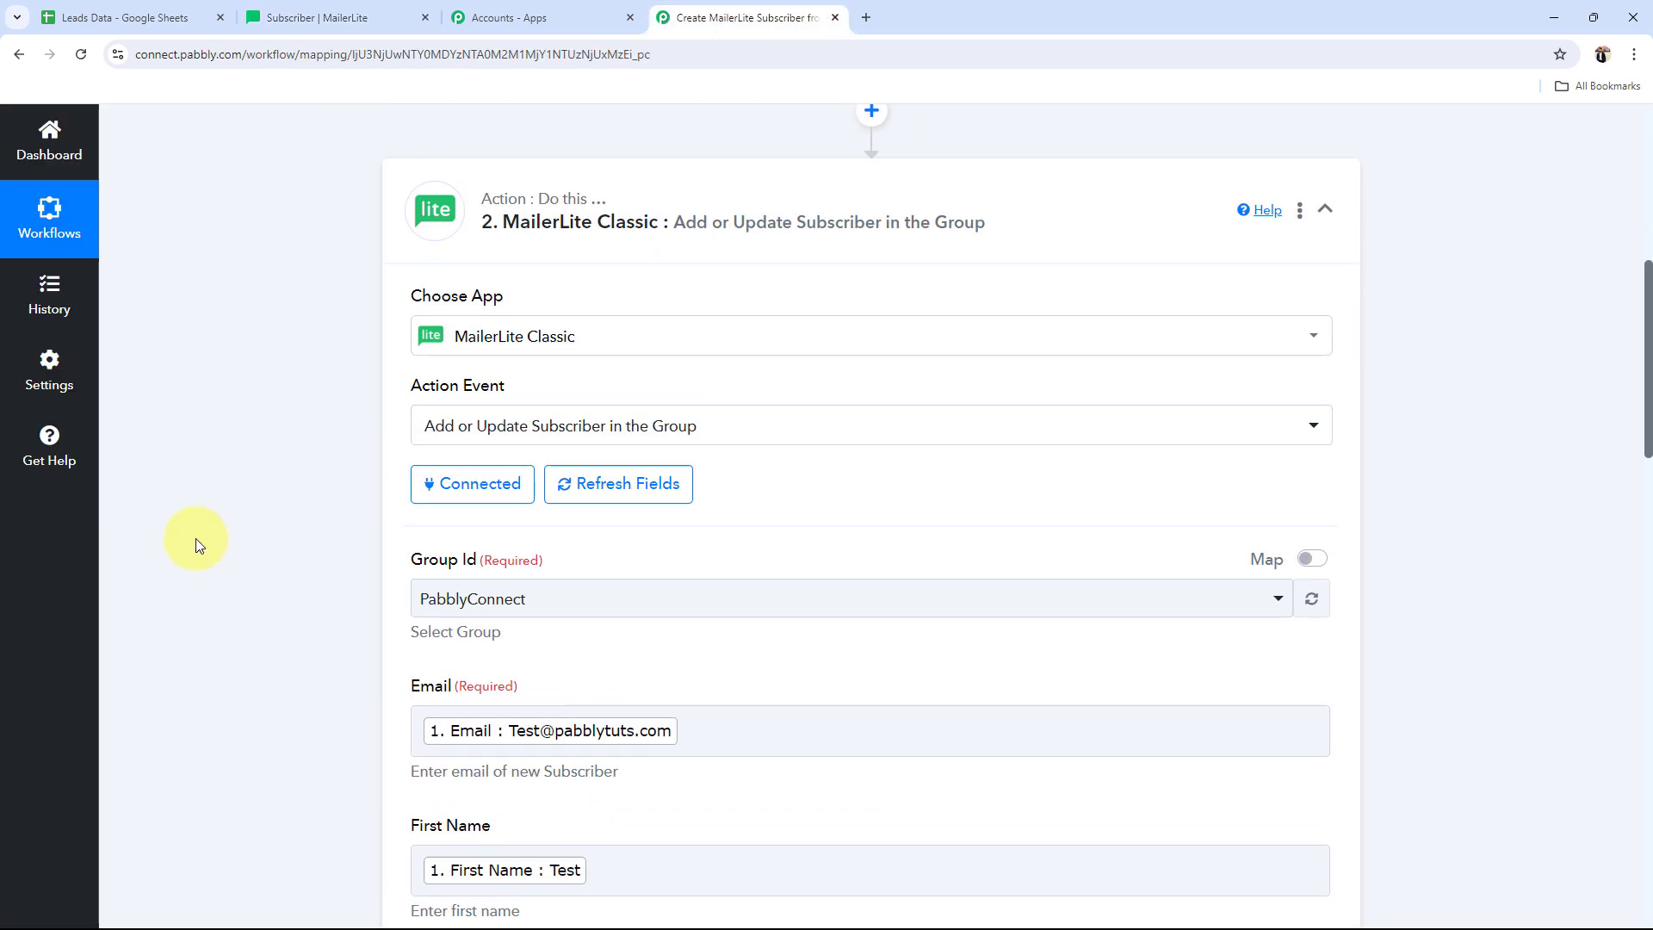
pyautogui.scroll(2, 199, 545)
pyautogui.click(675, 359)
pyautogui.scroll(5, 349, 572)
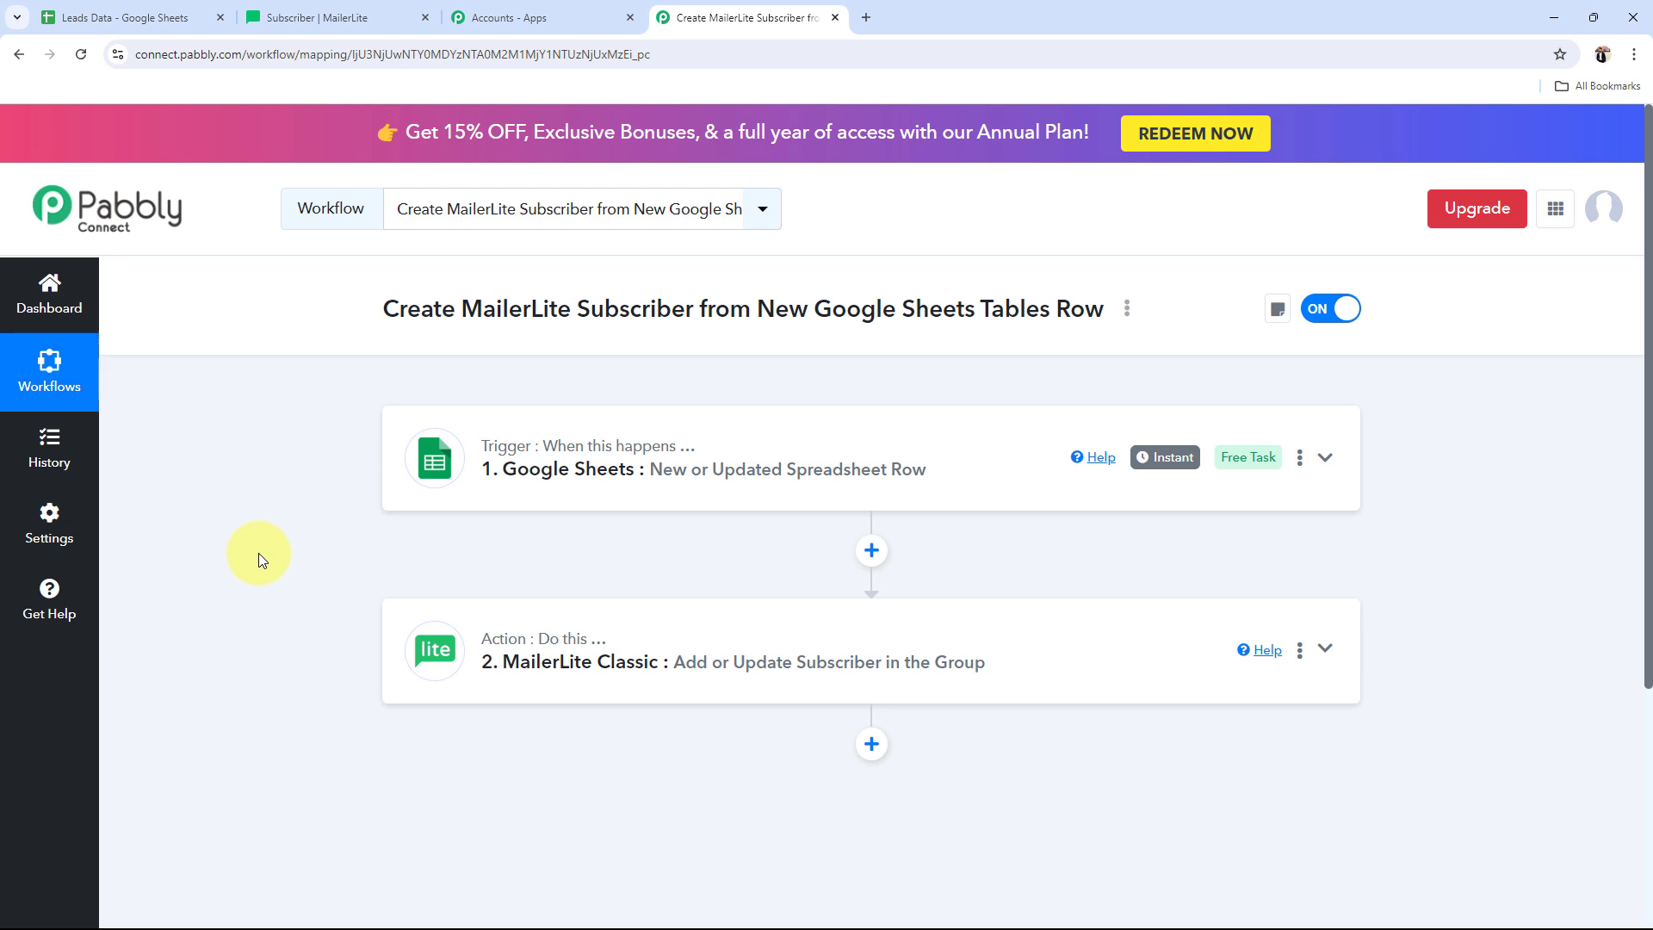
# Step: Fill row 3 of the Leads sheet with first name Admin, last name User, an email and a phone number
pyautogui.click(142, 18)
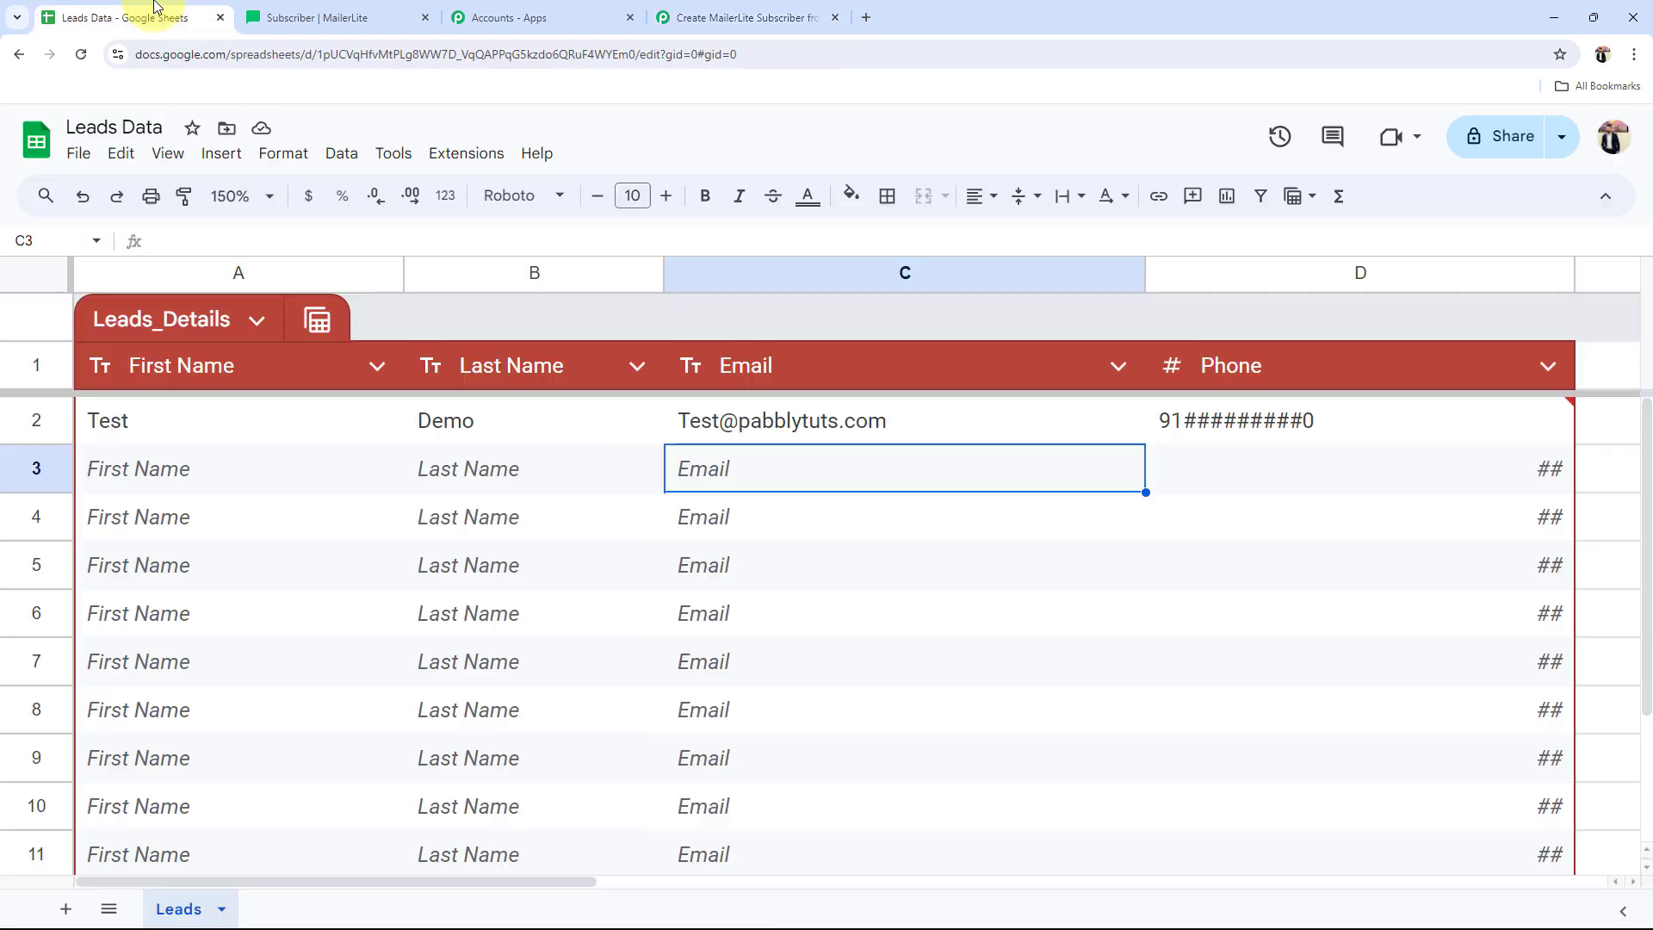
pyautogui.click(141, 475)
pyautogui.doubleClick(141, 476)
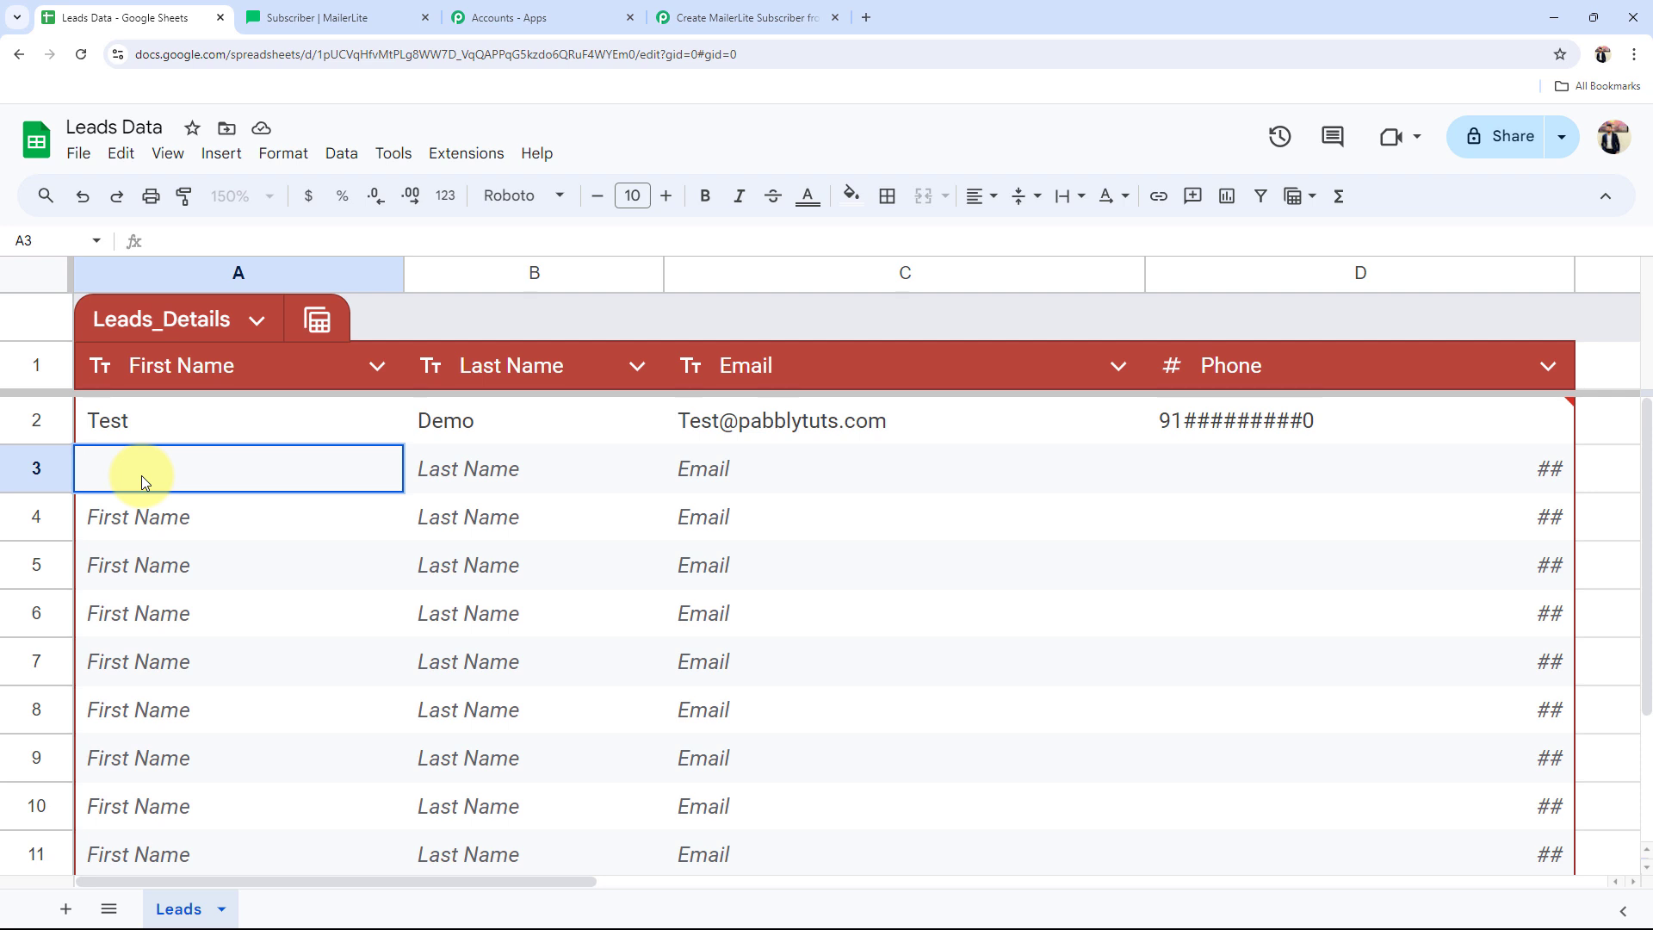
pyautogui.write('Admin')
pyautogui.press('Tab')
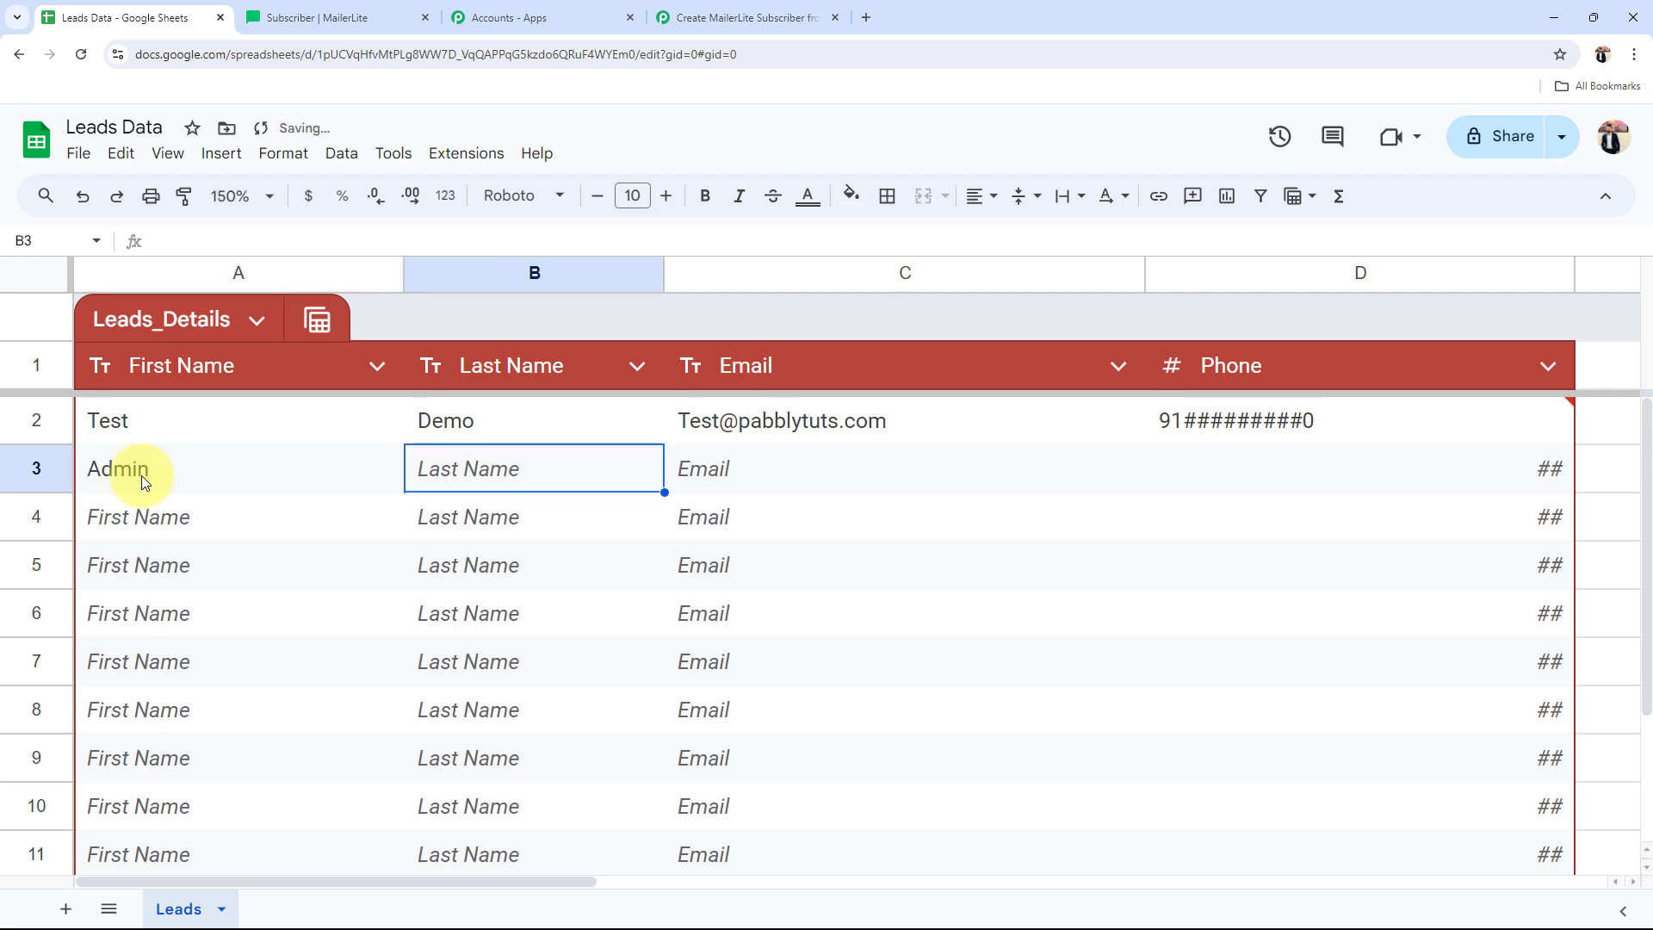
pyautogui.write('User')
pyautogui.press('Tab')
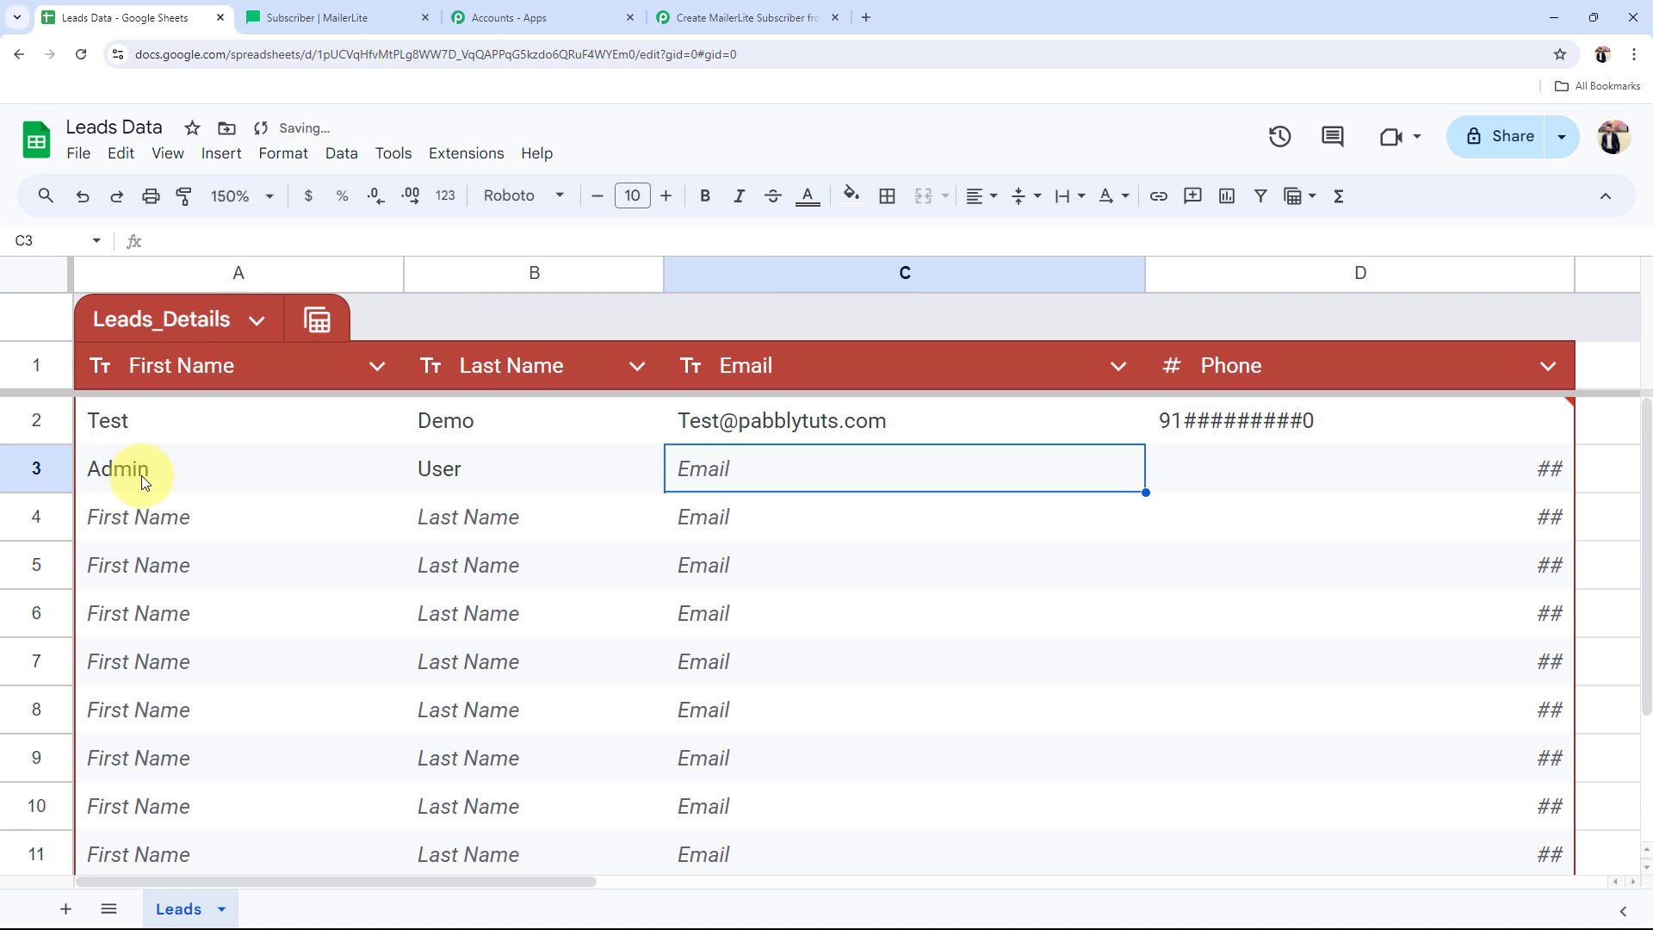
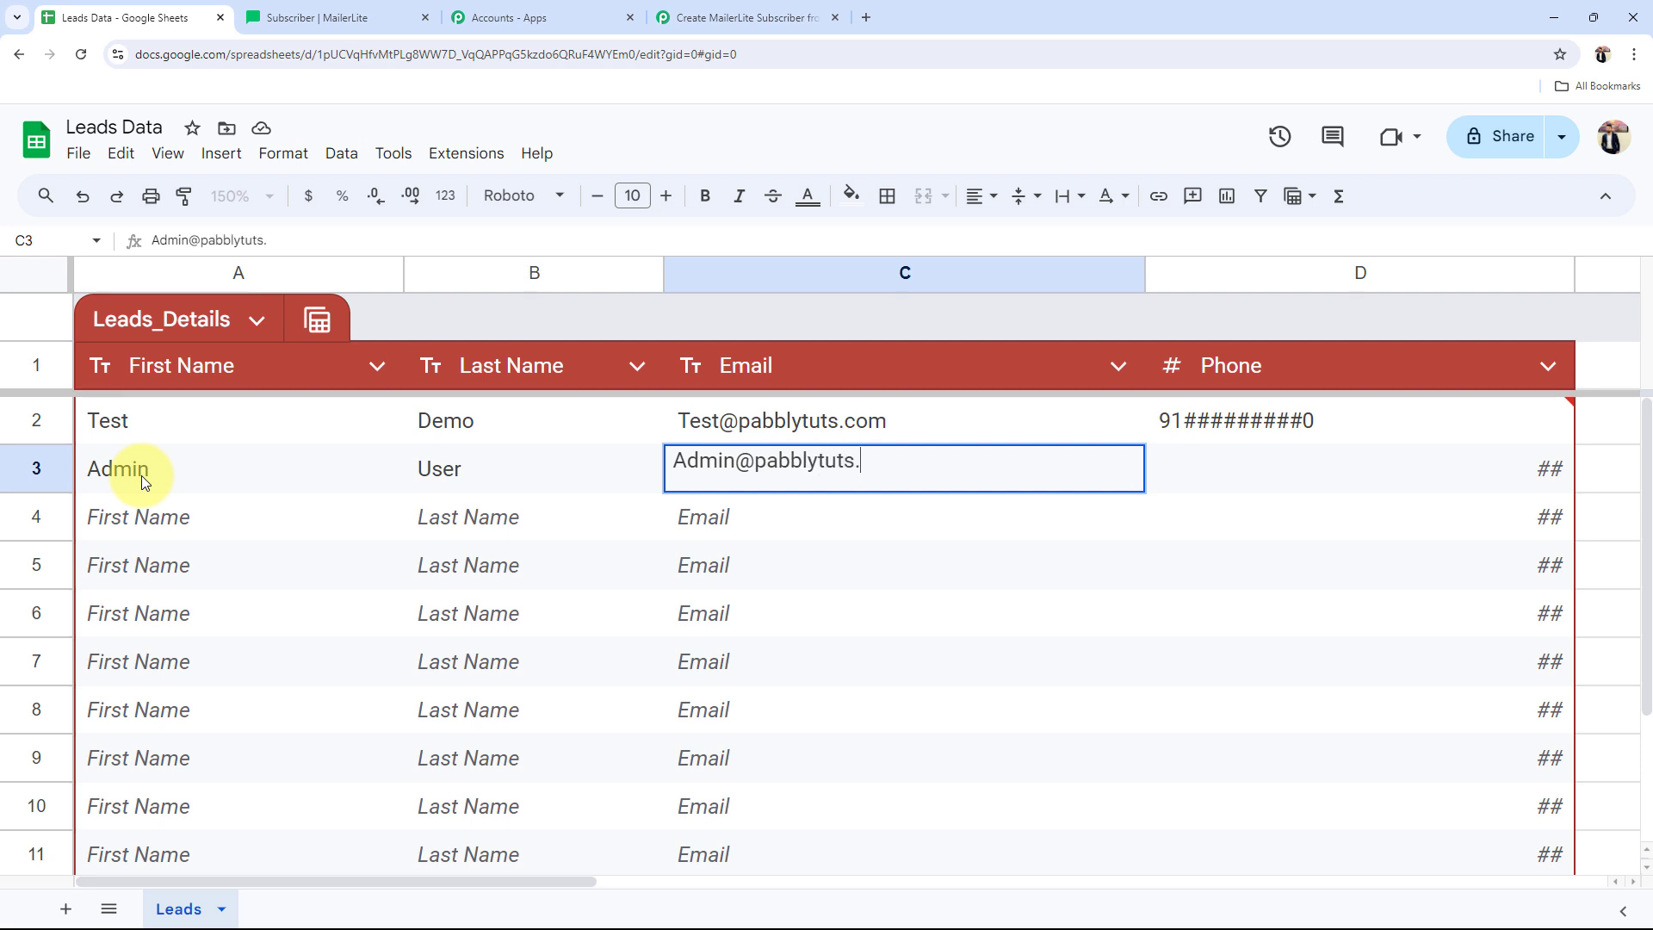
pyautogui.press('Tab')
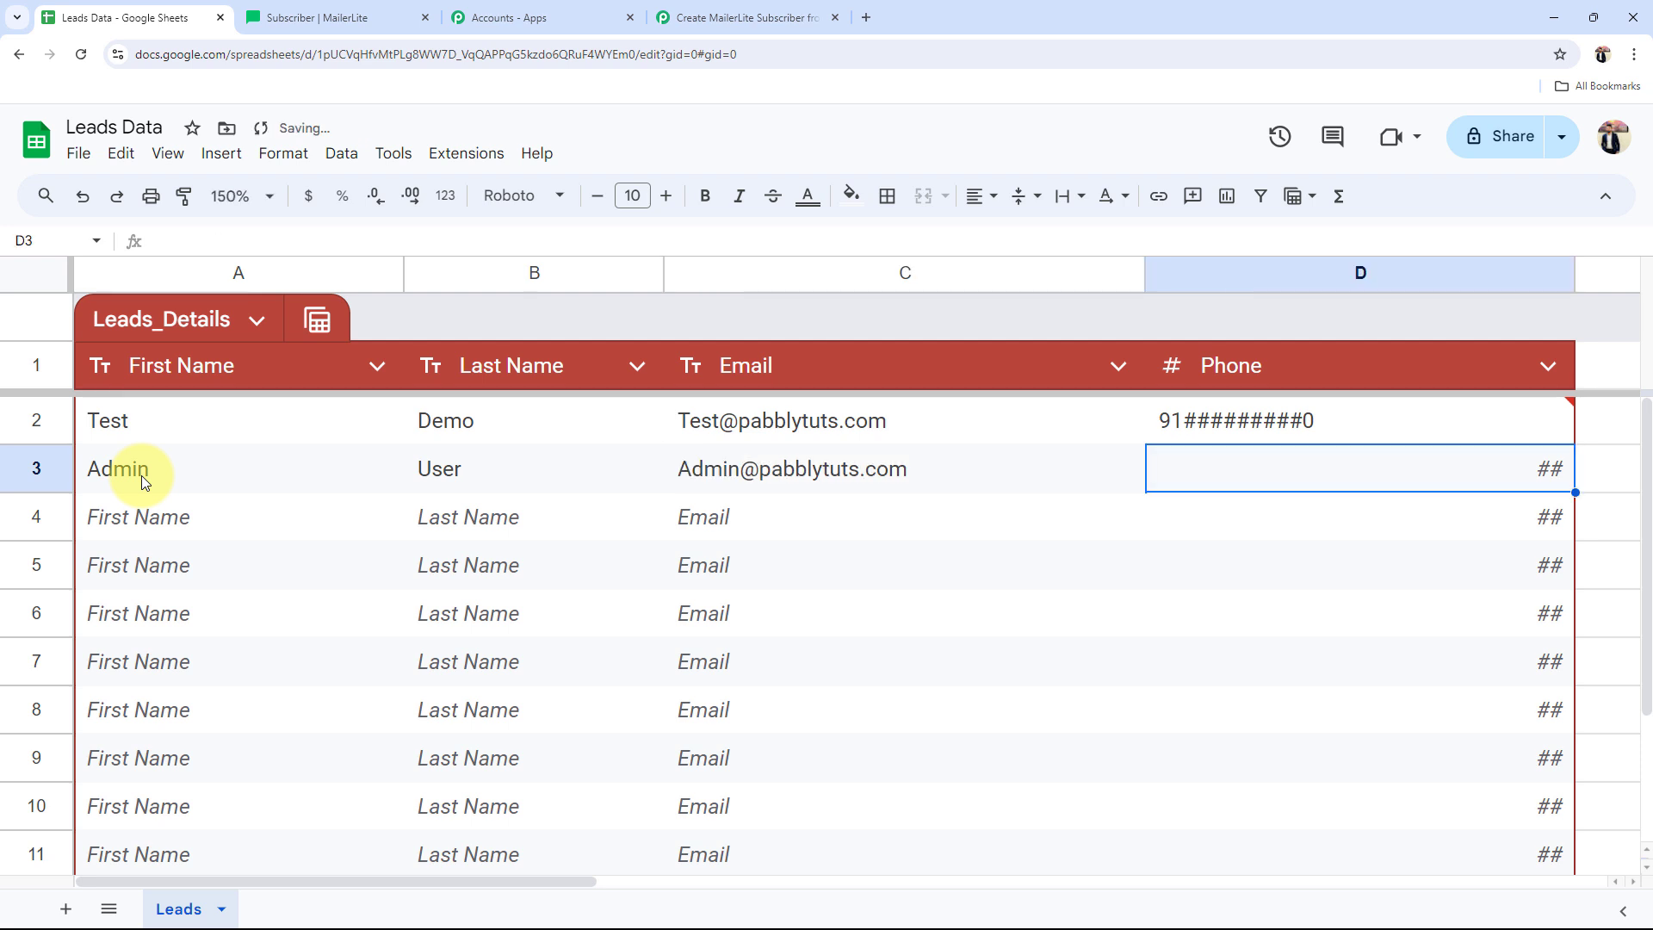
pyautogui.write('91########02')
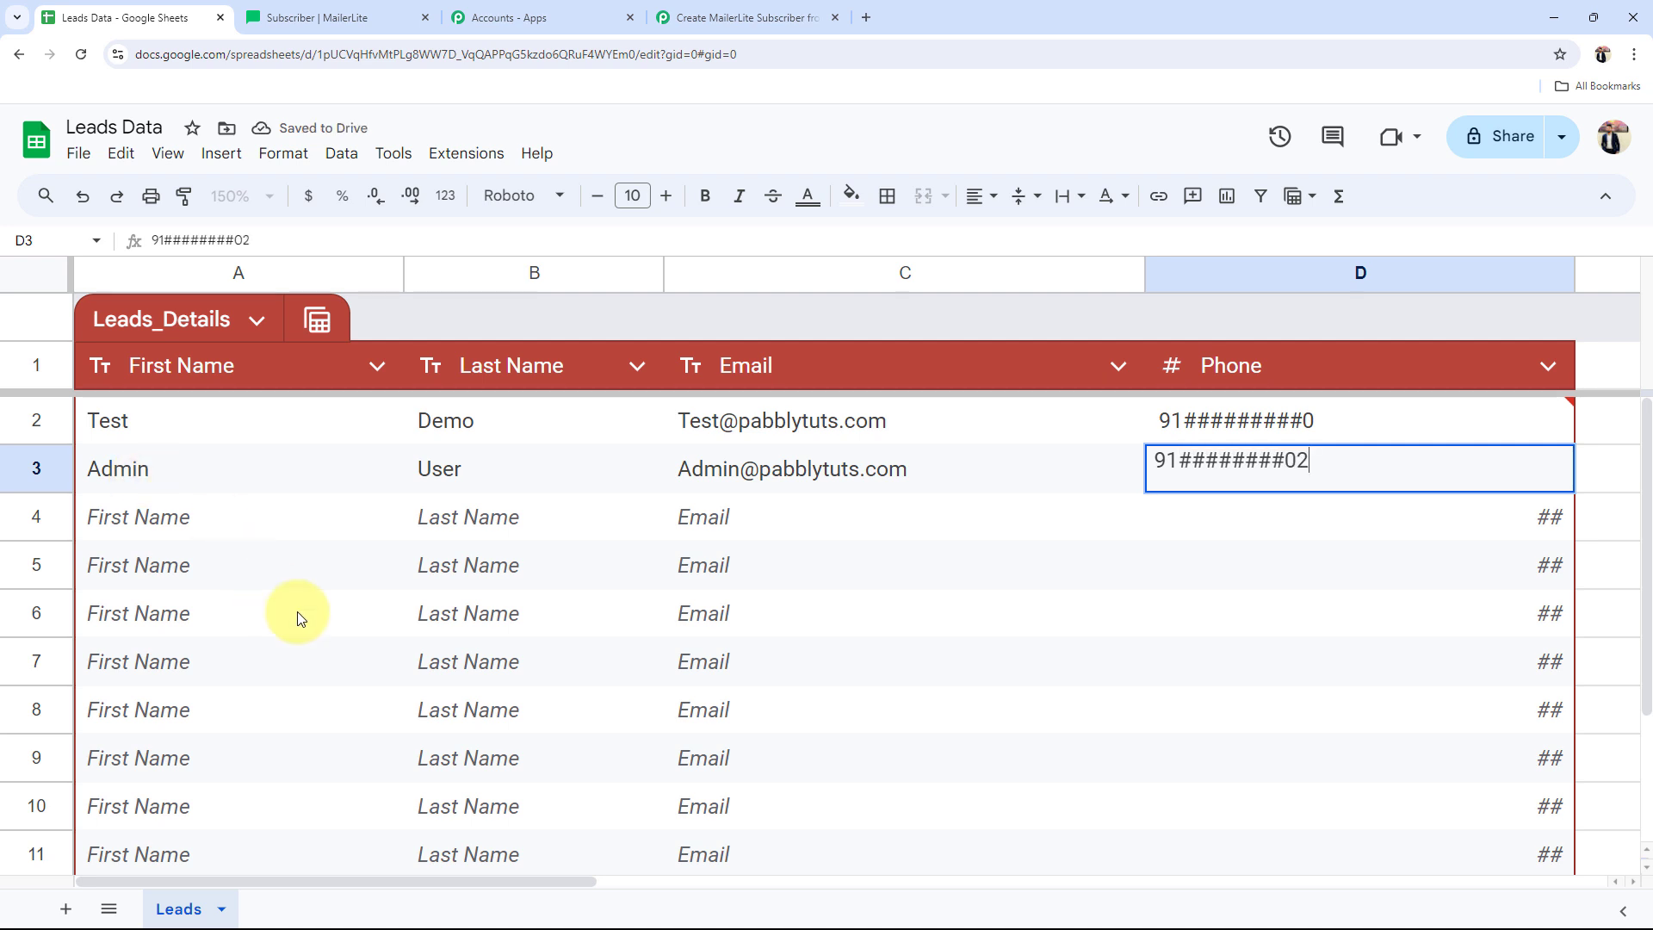
pyautogui.click(750, 657)
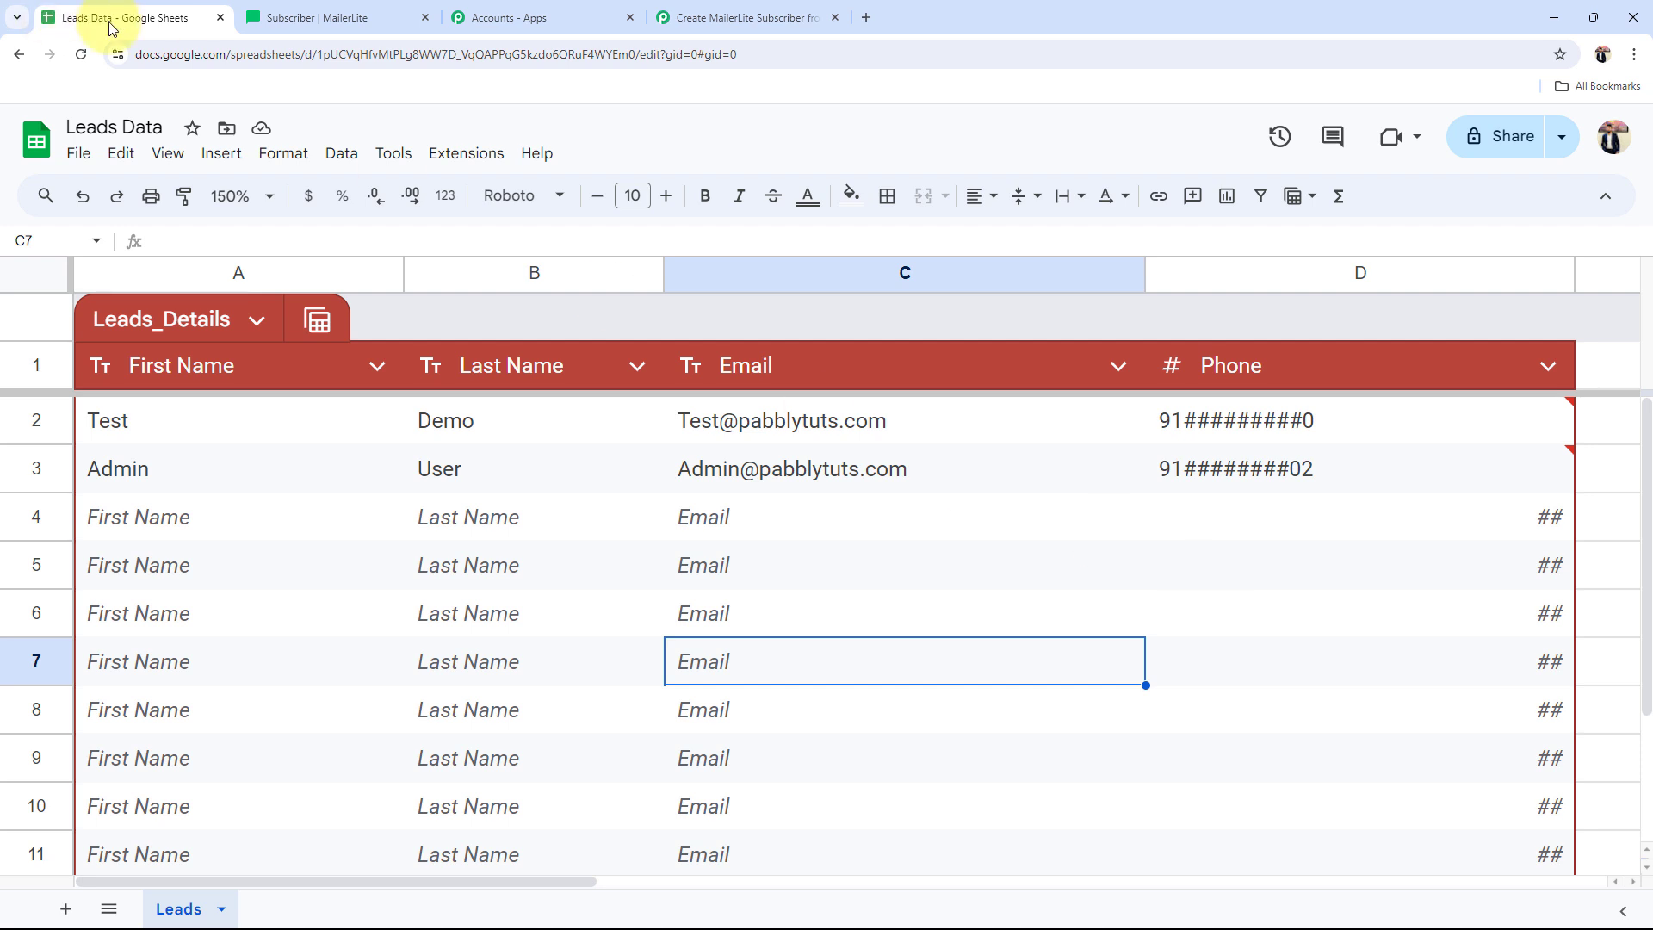
pyautogui.click(345, 17)
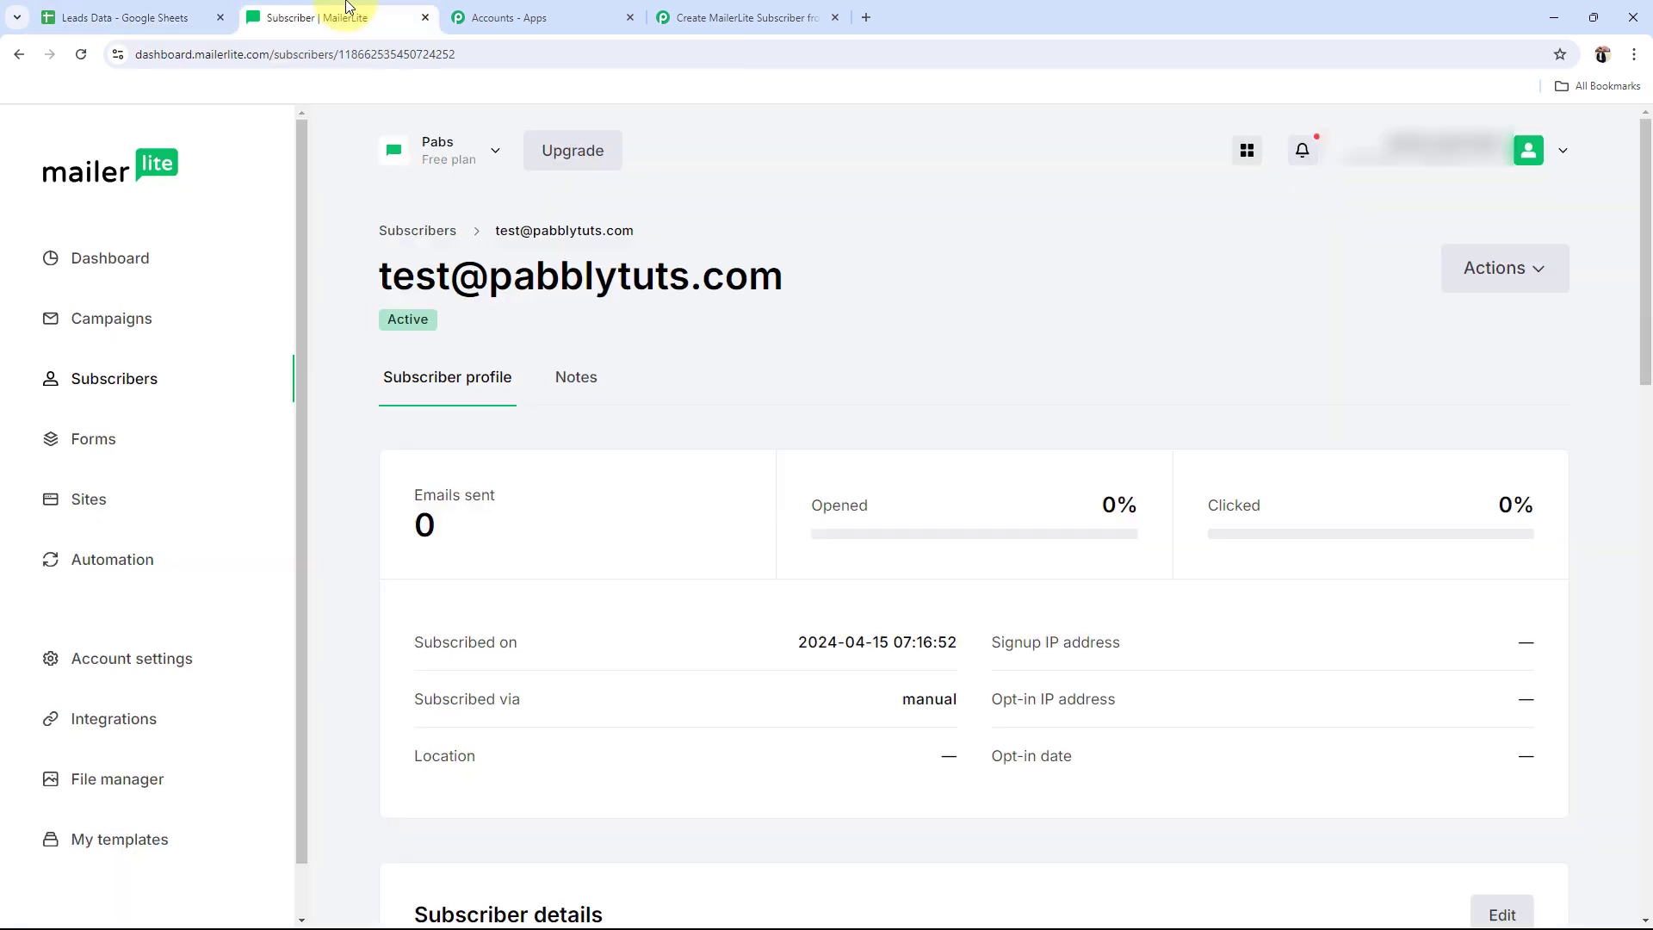
# Step: Show MailerLite's full subscriber list, now holding two subscribers
pyautogui.click(118, 388)
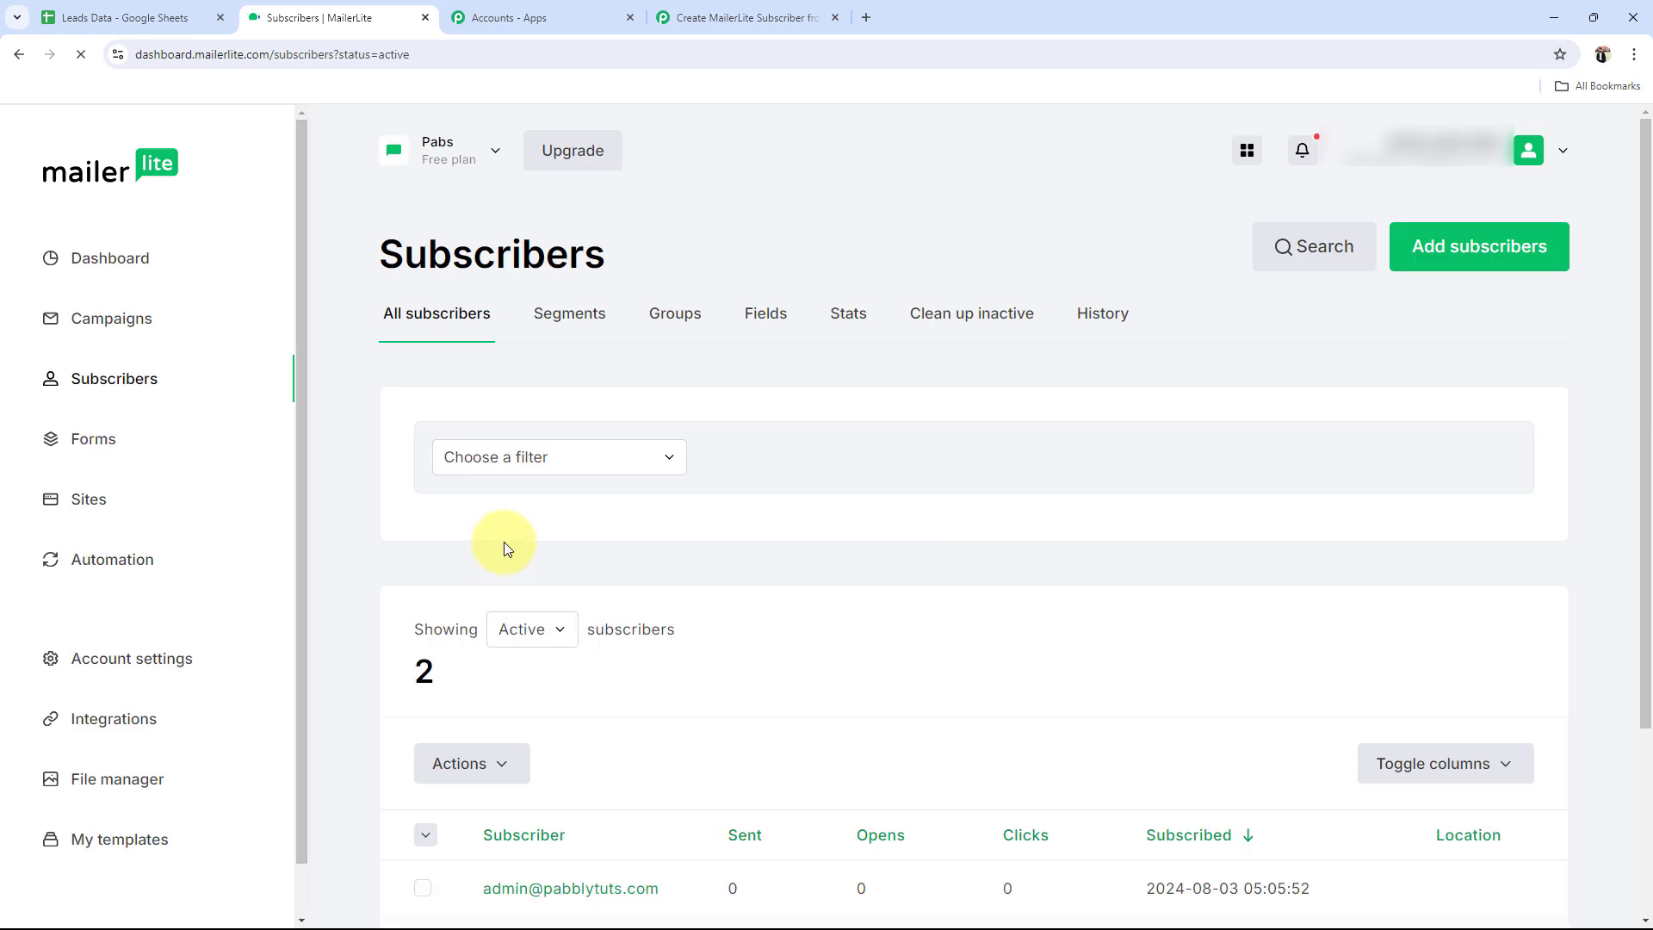
pyautogui.scroll(-3, 601, 546)
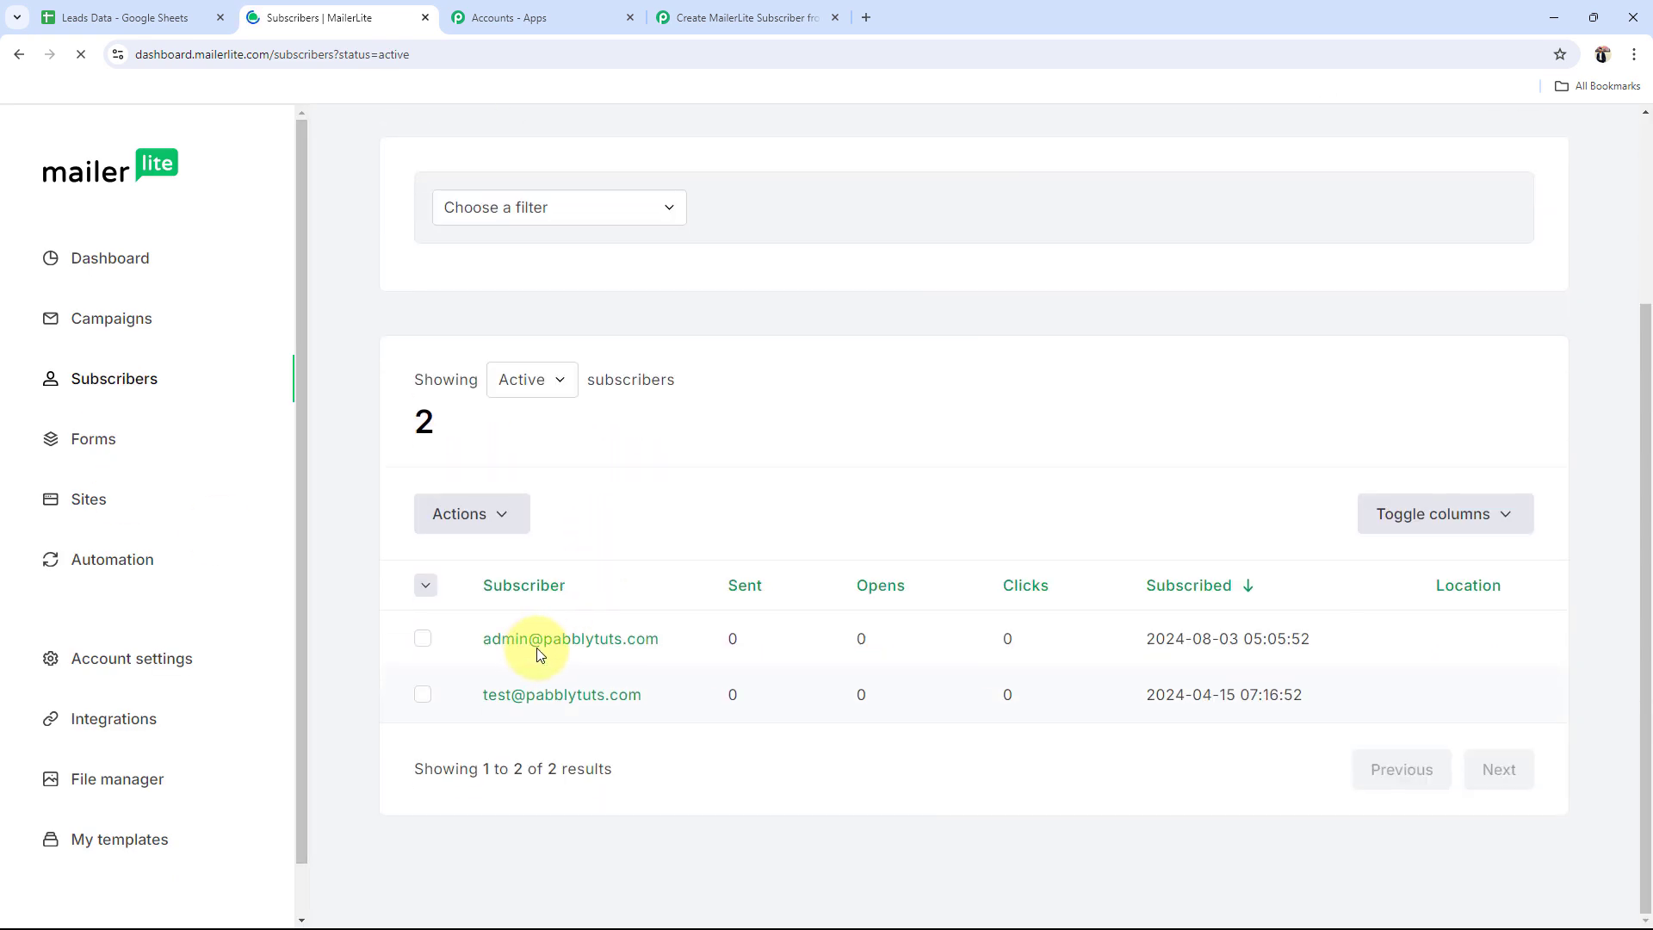
pyautogui.click(137, 18)
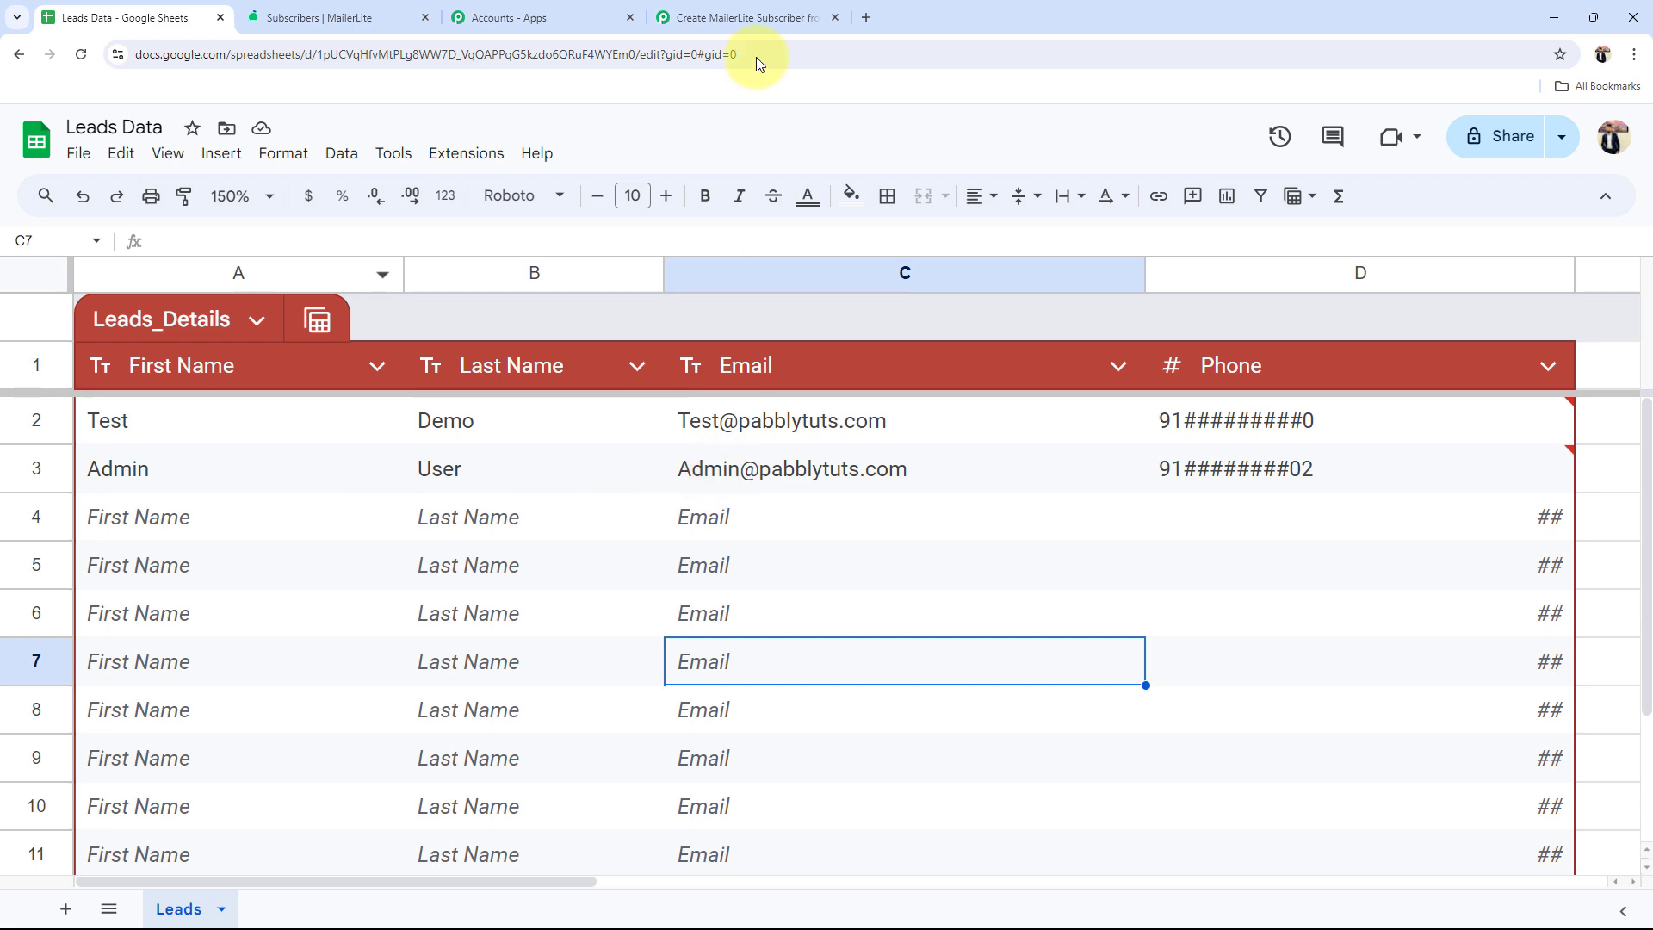
pyautogui.click(745, 17)
pyautogui.click(323, 17)
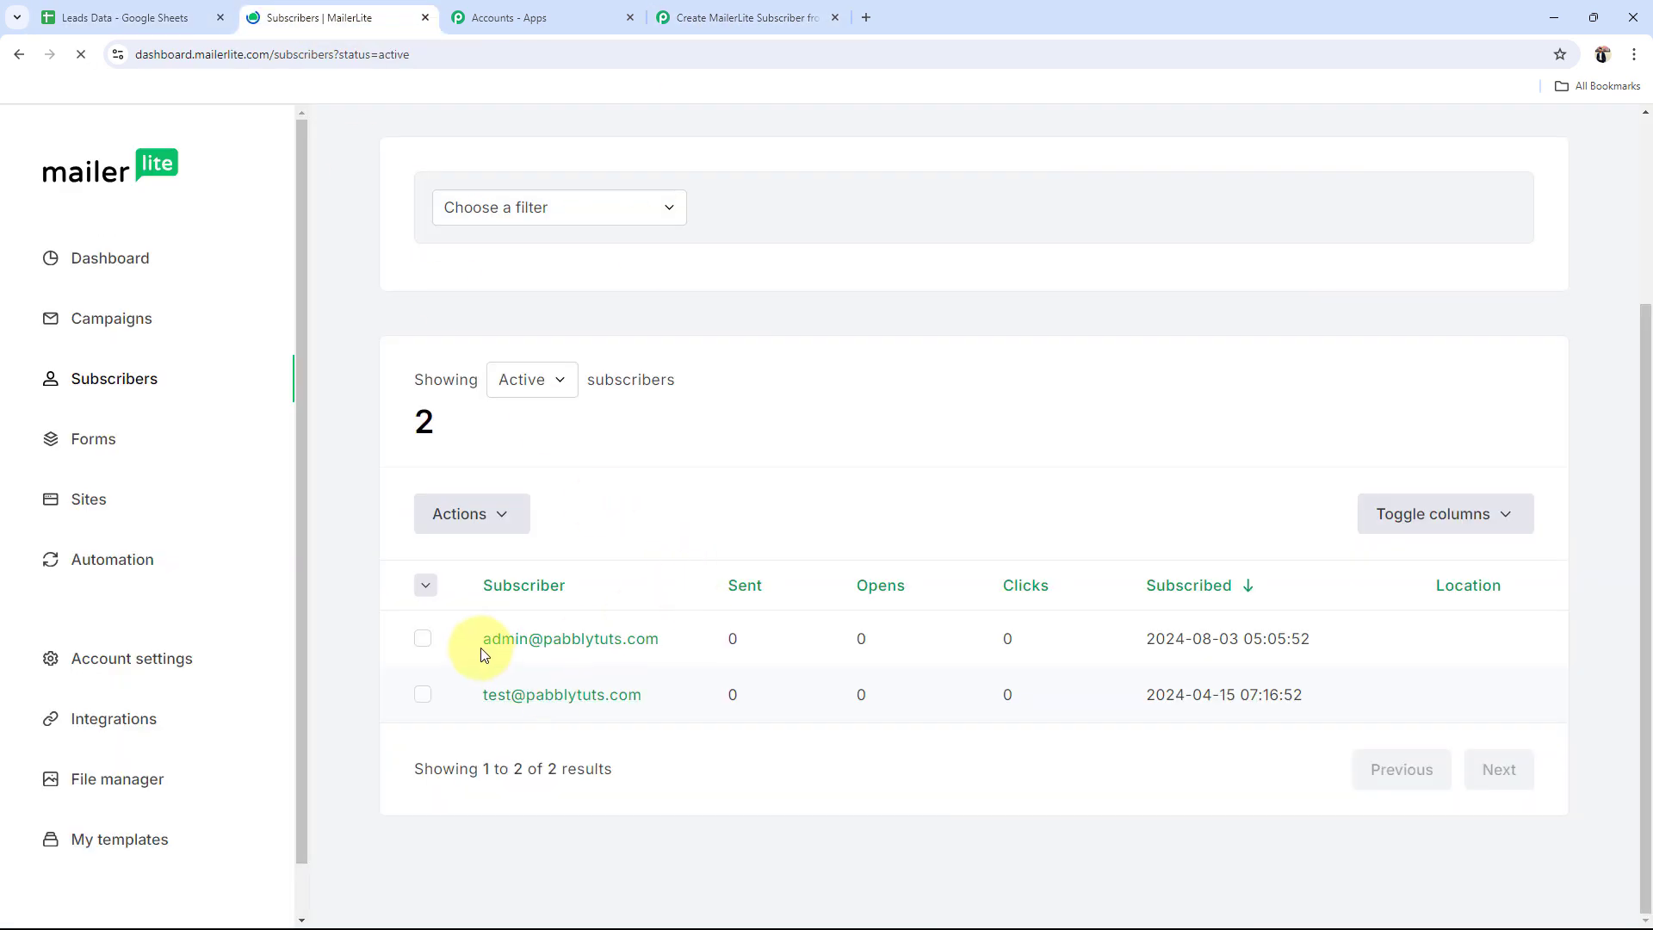
# Step: Open the Admin User subscriber and check the synced first name, last name and phone fields
pyautogui.click(524, 641)
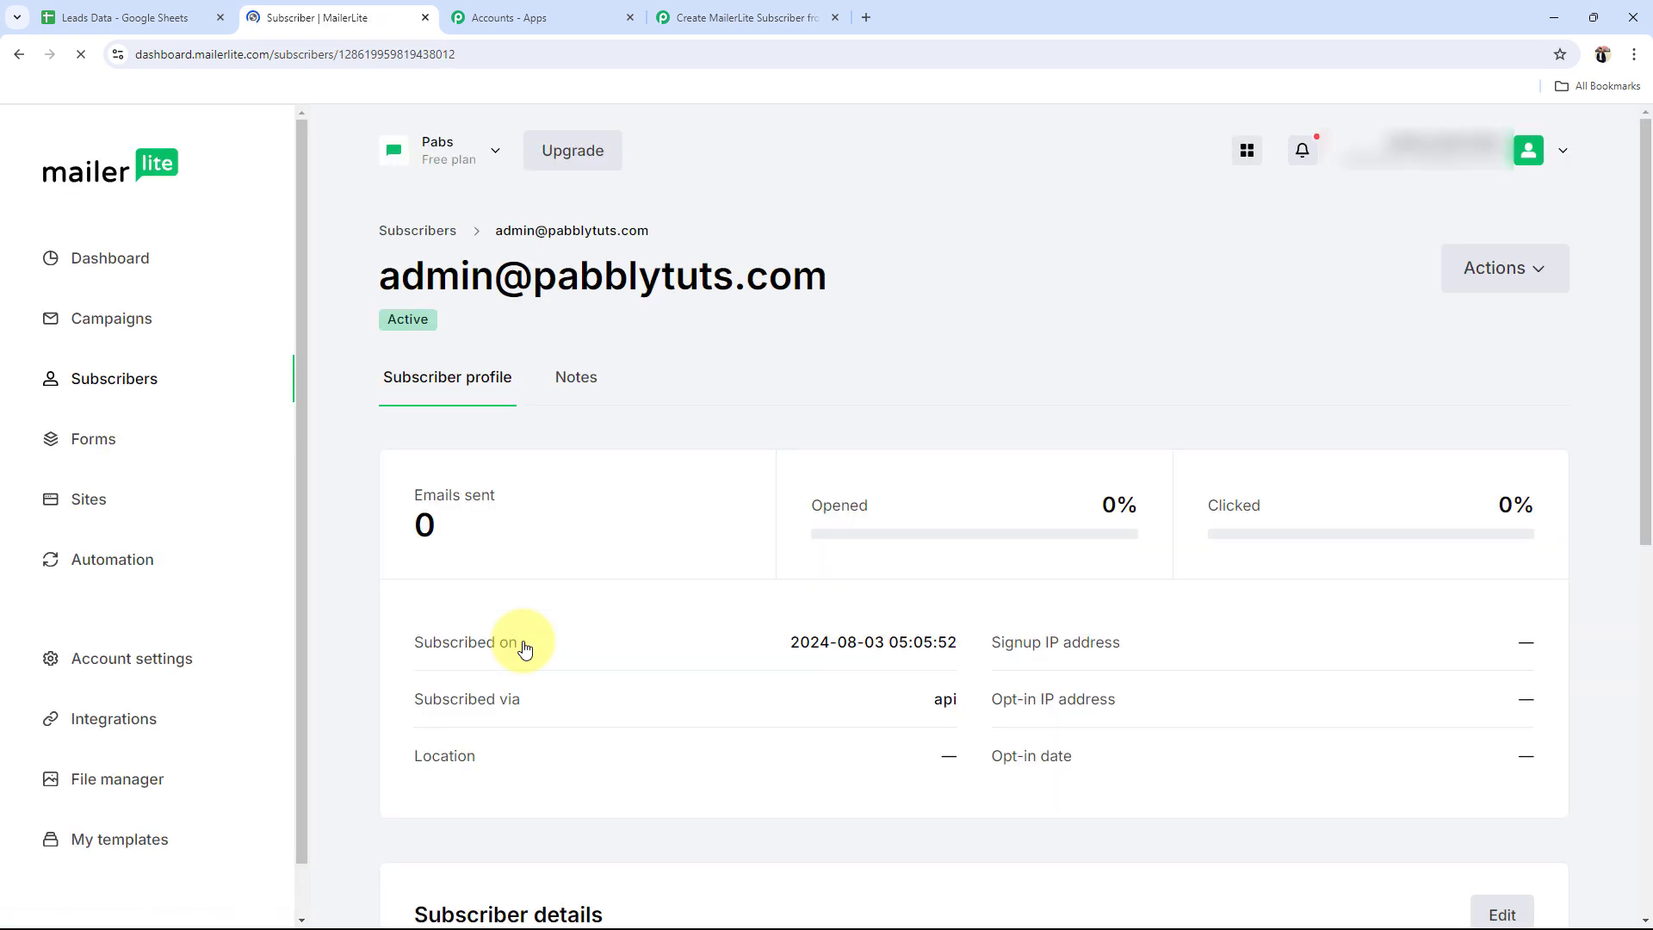
pyautogui.scroll(-6, 757, 606)
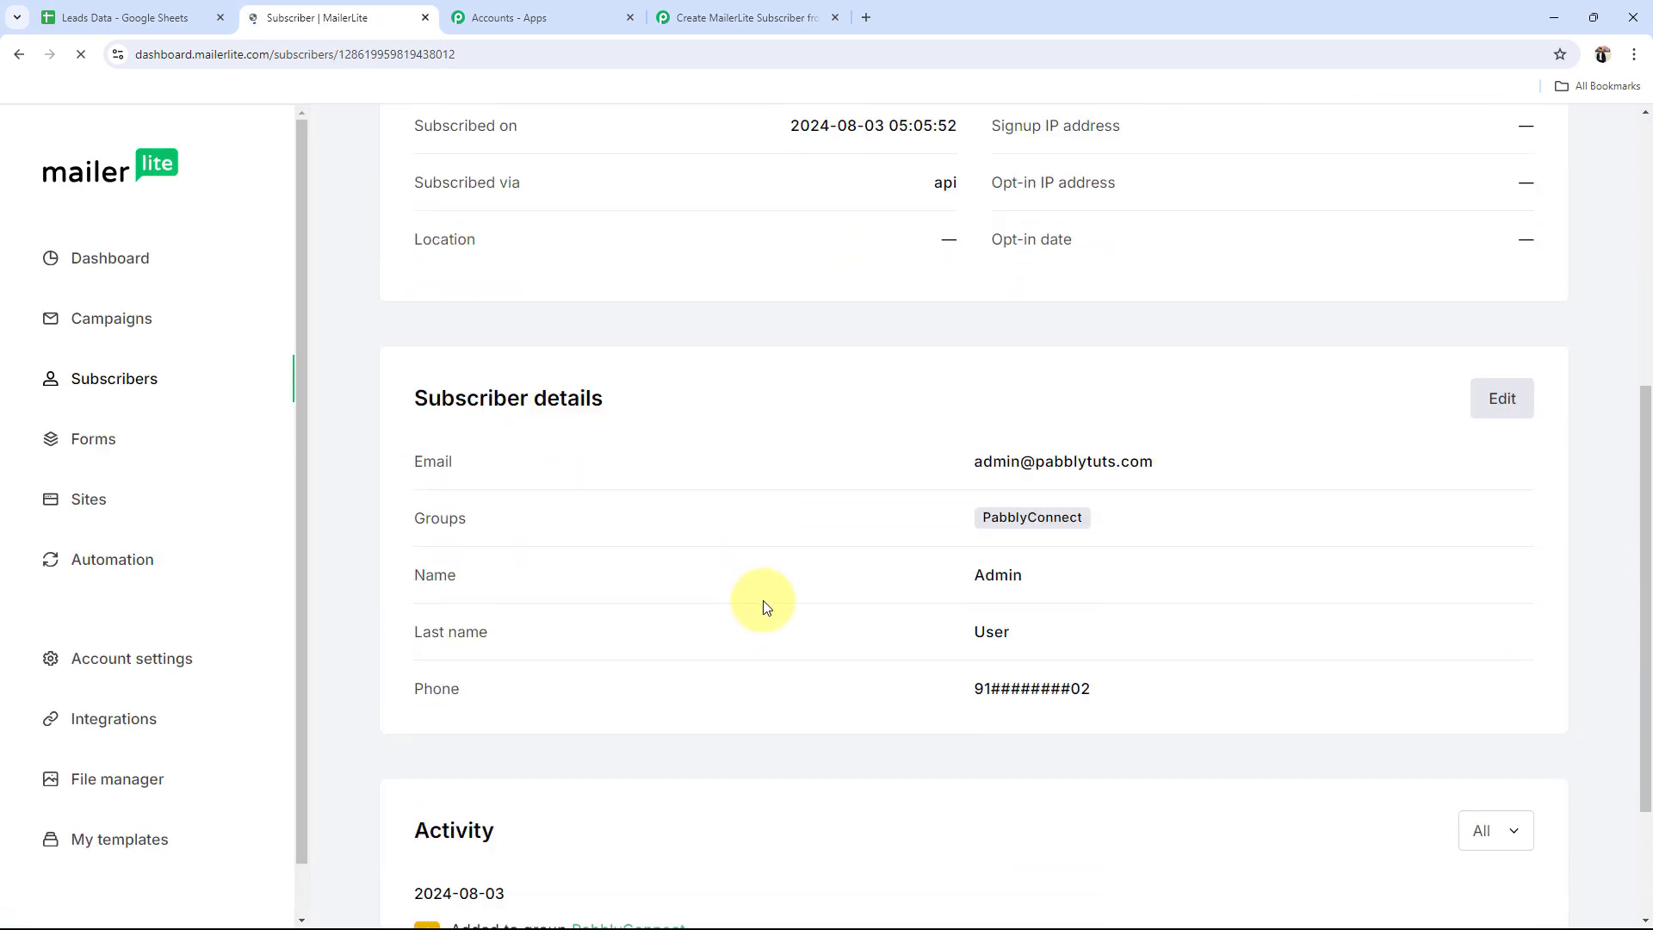
pyautogui.moveTo(1119, 691); pyautogui.dragTo(971, 689)
pyautogui.moveTo(1094, 574); pyautogui.dragTo(948, 571)
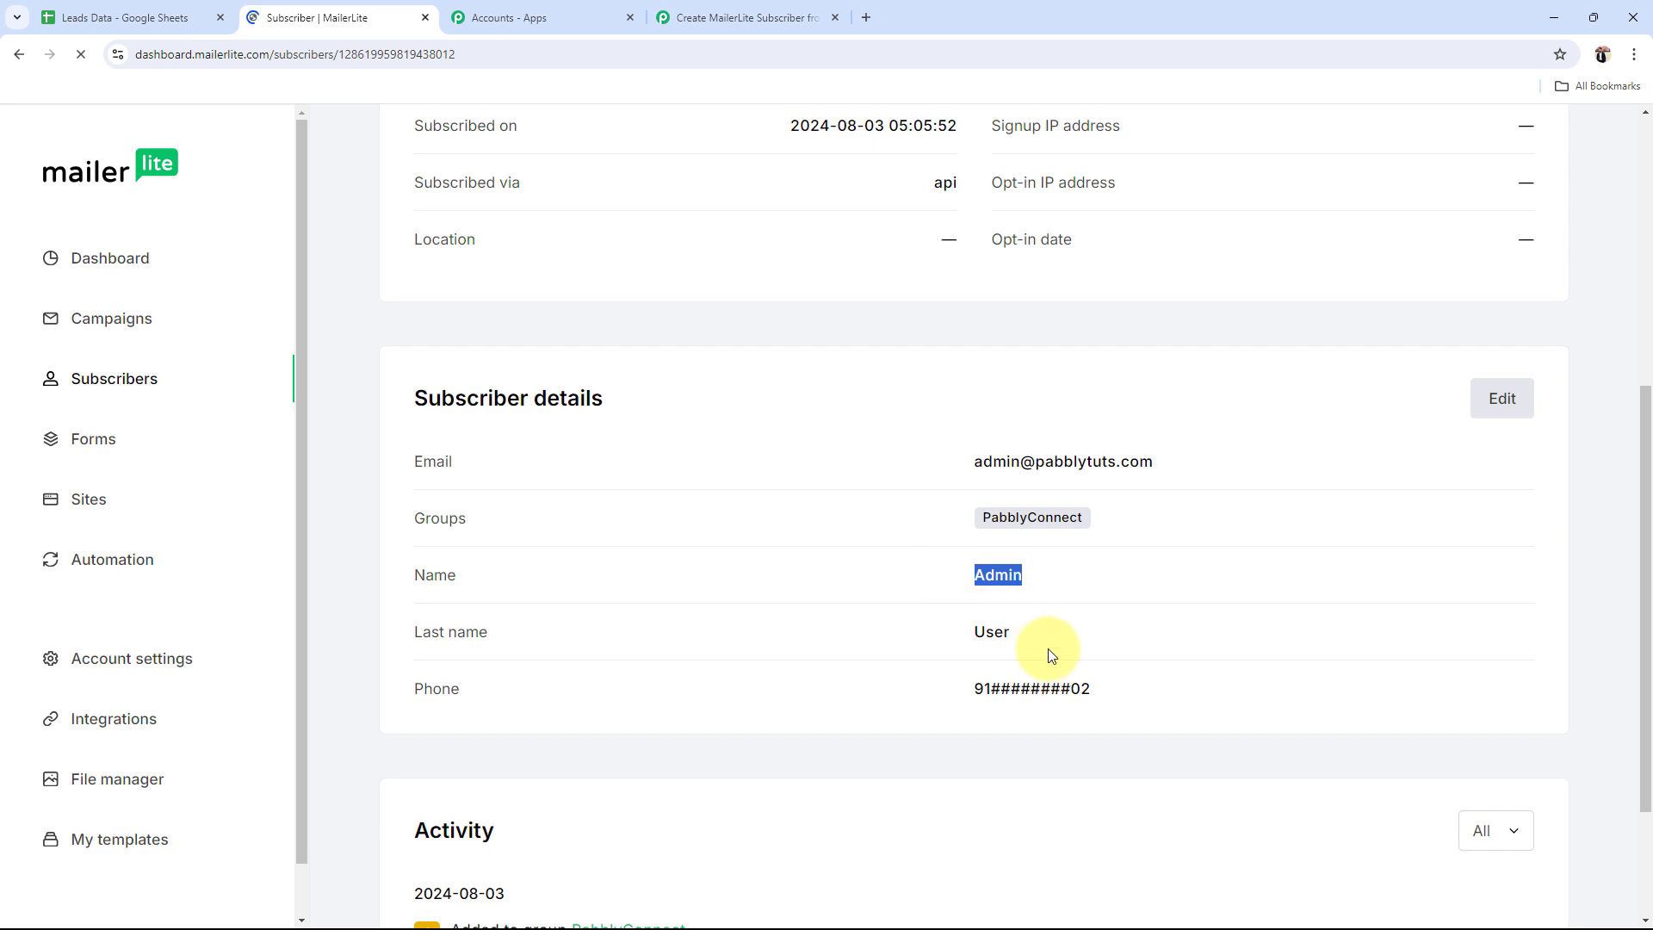
pyautogui.moveTo(1047, 642); pyautogui.dragTo(915, 629)
pyautogui.click(741, 17)
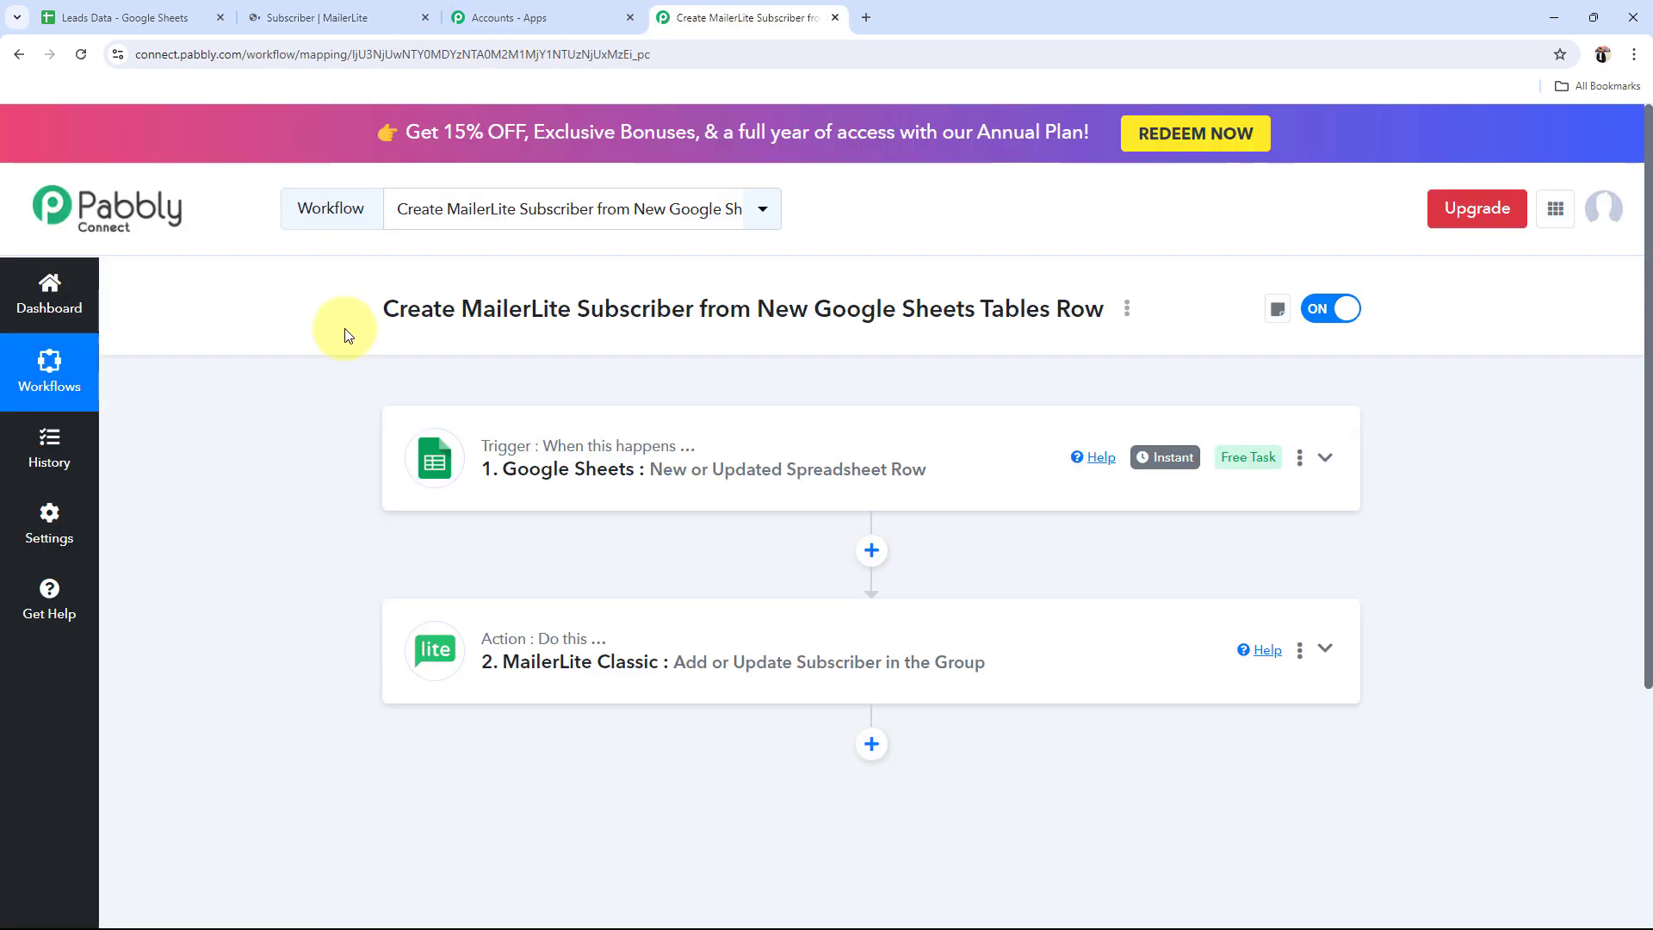